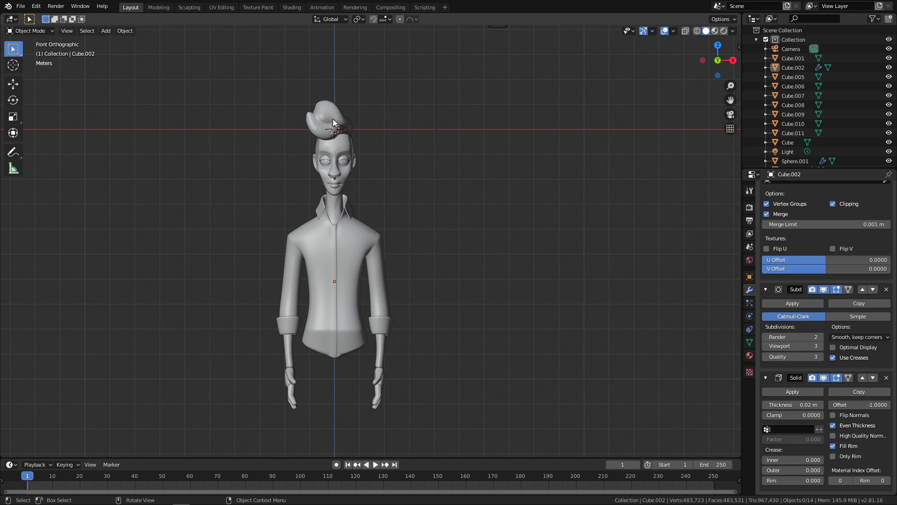
Step: Examine the character's torso, arms and hands from the front and side views
ctrl+alt+drag(419, 128, 416, 112)
alt+shift+drag(380, 172, 475, 75)
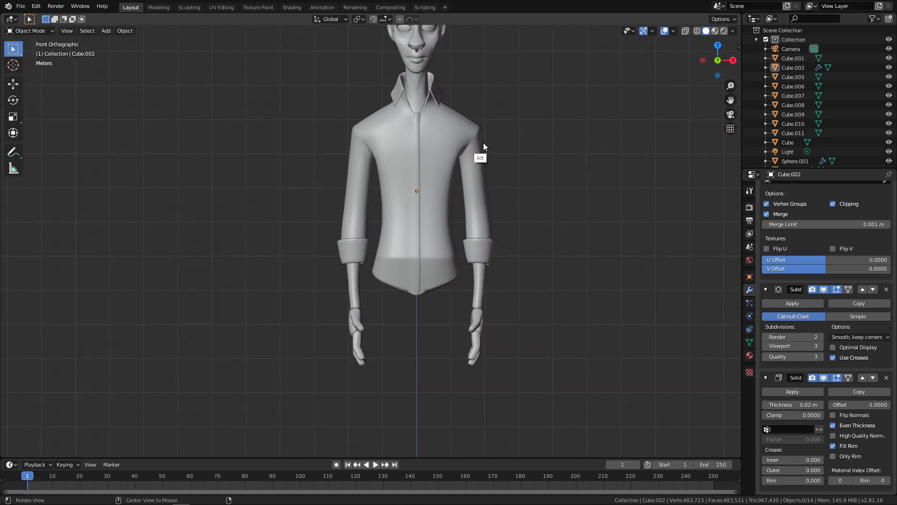
alt+shift+drag(428, 257, 423, 231)
key(KP_3)
ctrl+alt+drag(461, 135, 341, 157)
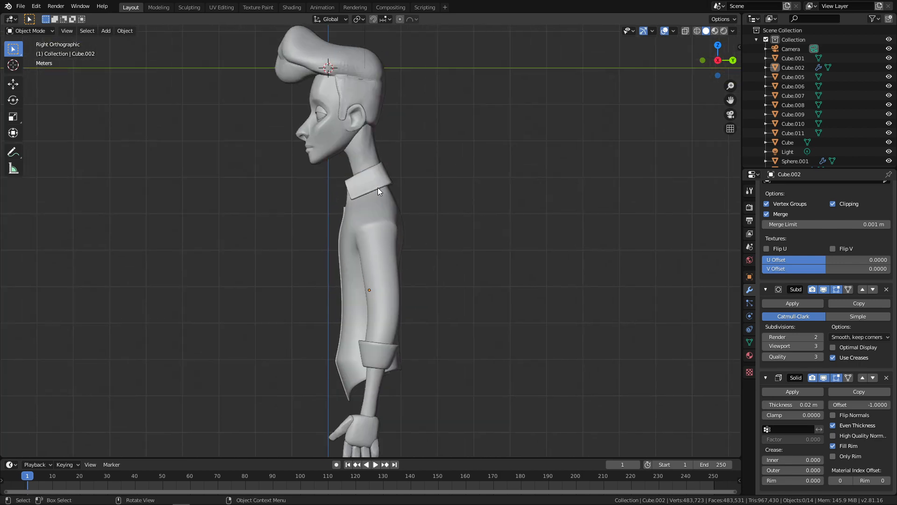
alt+shift+drag(430, 388, 427, 252)
ctrl+alt+drag(411, 362, 420, 259)
alt+shift+drag(397, 347, 402, 264)
key(KP_1)
ctrl+alt+drag(426, 349, 447, 291)
key(grave)
click(516, 212)
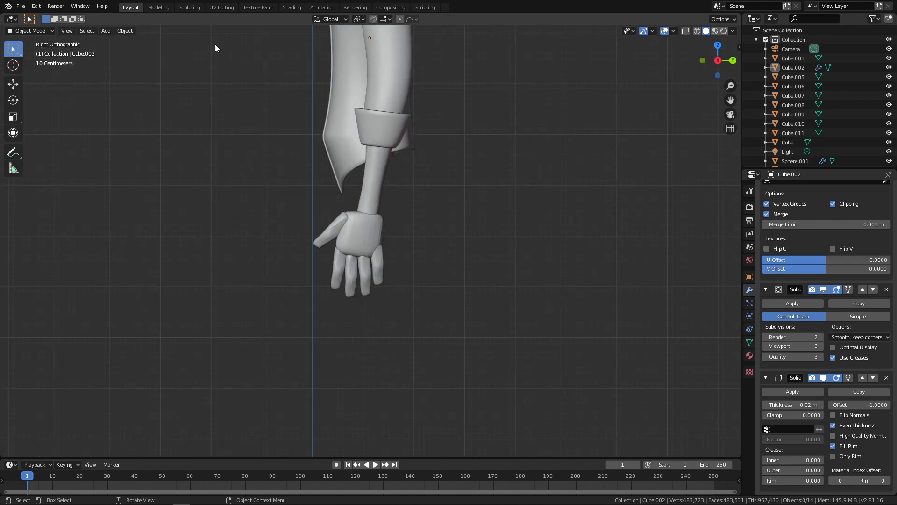
Step: Add a level 1 Subdivision Surface modifier to the palm block and apply it
scroll(349, 227, up, 3)
click(349, 226)
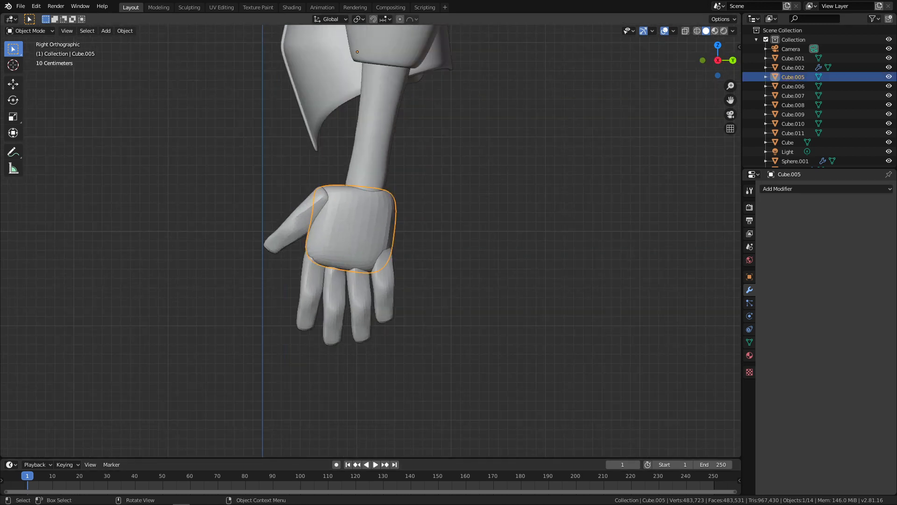
click(397, 258)
click(358, 251)
key(ctrl+1)
key(grave)
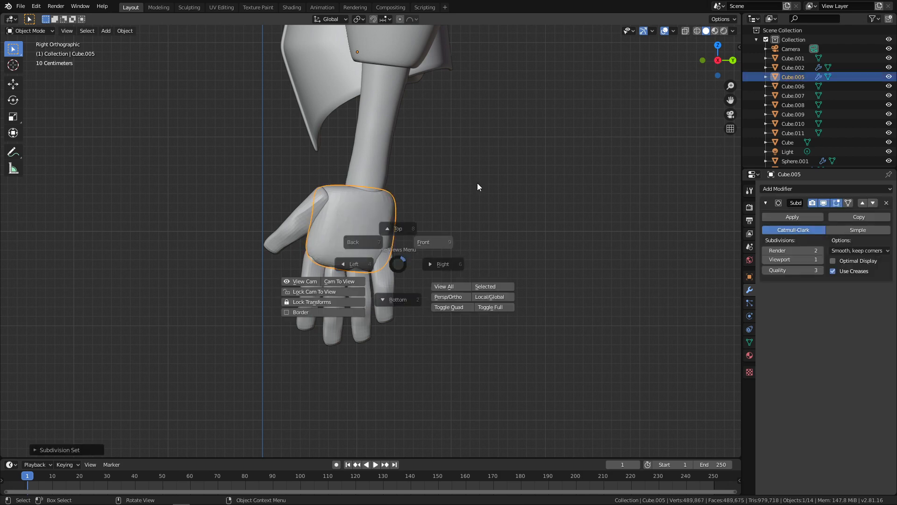
click(478, 187)
key(KP_Decimal)
click(782, 215)
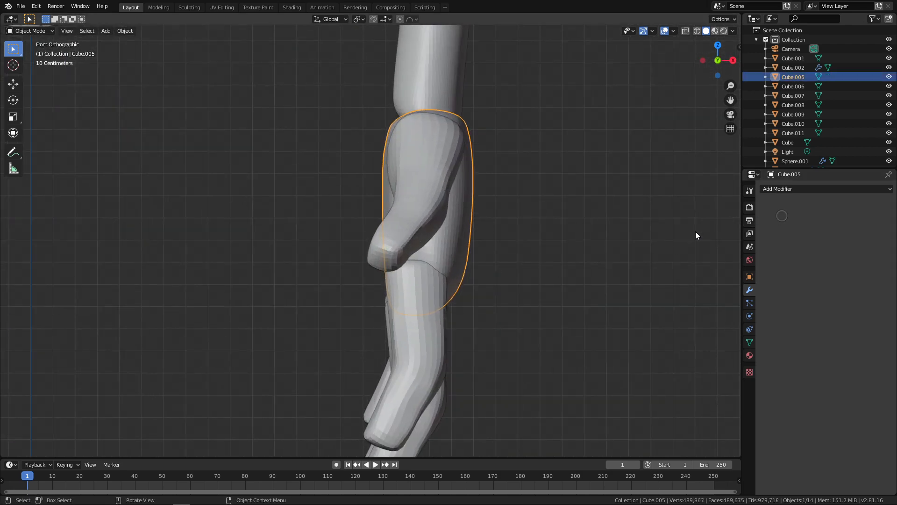
Step: Open the Sculpting workspace and choose the Grab brush with a 181 px radius for the palm
click(186, 6)
key(g)
key(f)
click(439, 153)
ctrl+alt+drag(391, 438, 416, 385)
mouse_move(415, 385)
alt+shift+mouse_down()
mouse_move(441, 98)
mouse_move(507, 98)
alt+shift+mouse_up()
ctrl+alt+drag(440, 299, 472, 174)
alt+shift+drag(537, 182, 428, 290)
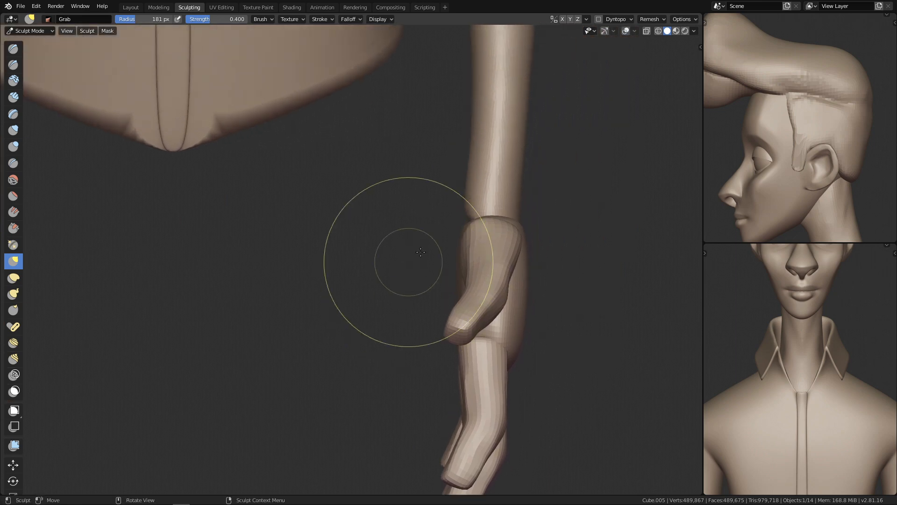
Step: Reshape the upper palm near the wrist and thumb base, enlarging the Grab brush to 201 px and 223 px
key(f)
click(471, 208)
alt+drag(554, 282, 661, 286)
middle_drag(491, 198, 475, 216)
middle_drag(657, 110, 481, 231)
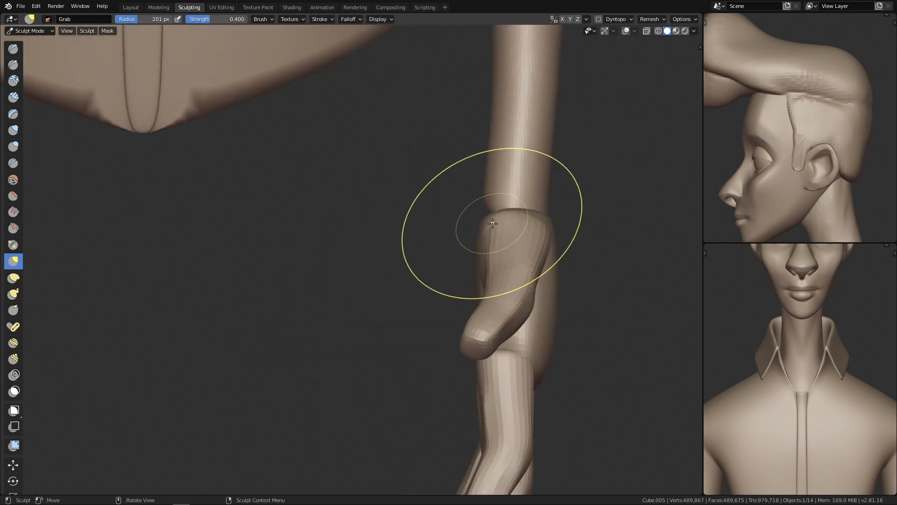
drag(464, 252, 465, 252)
mouse_move(476, 249)
middle_down()
mouse_move(507, 274)
mouse_move(517, 264)
middle_up()
key(bracketright)
drag(441, 225, 423, 227)
middle_drag(364, 219, 432, 254)
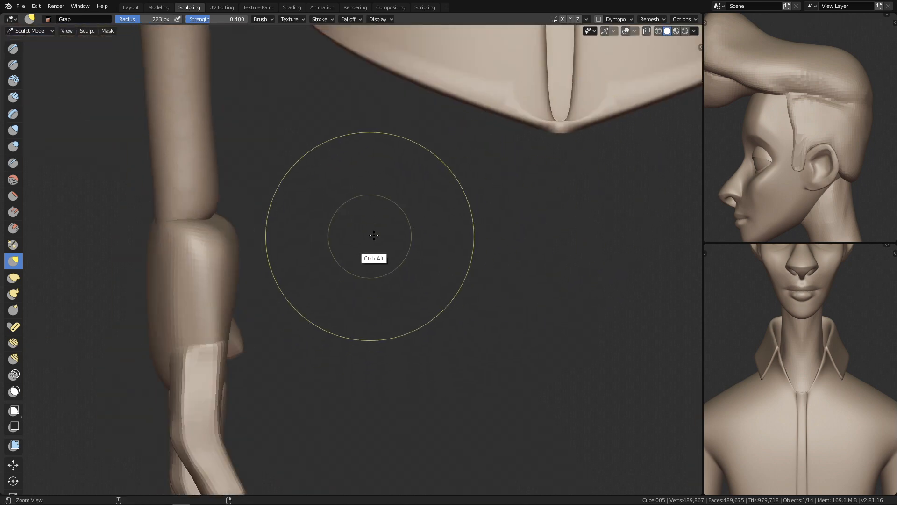
Step: Reshape the pinky side of the palm with the Grab brush at a 237 px radius
ctrl+alt+drag(370, 236, 351, 369)
key(grave)
click(484, 217)
mouse_move(415, 354)
ctrl+alt+mouse_down()
mouse_move(424, 310)
mouse_move(406, 243)
ctrl+alt+mouse_up()
ctrl+alt+drag(408, 281, 415, 229)
key(f)
click(445, 194)
mouse_move(432, 181)
mouse_down()
mouse_move(471, 220)
mouse_move(376, 194)
mouse_up()
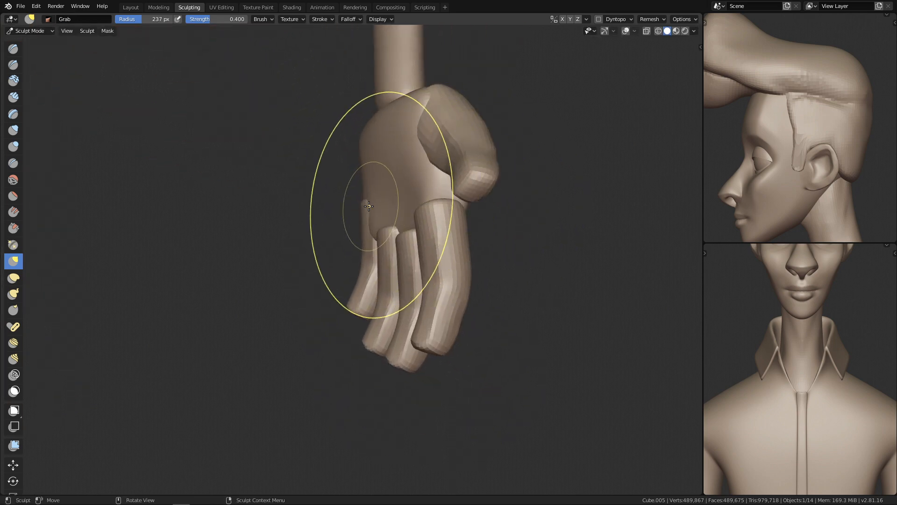
alt+drag(468, 201, 381, 234)
alt+drag(493, 210, 444, 204)
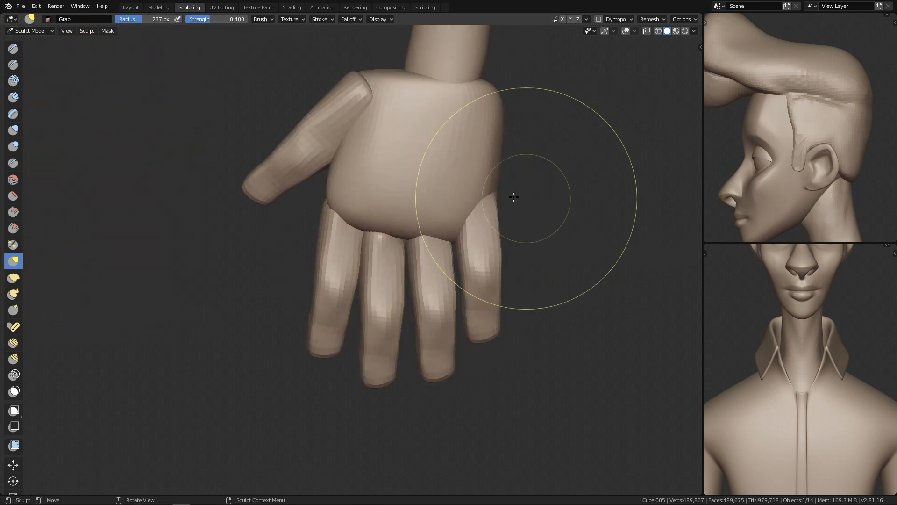
Step: Switch to the Scrape/Peaks brush with a 204 px radius and make a first stroke on the back of the hand
key(alt+q)
click(565, 146)
key(f)
click(491, 173)
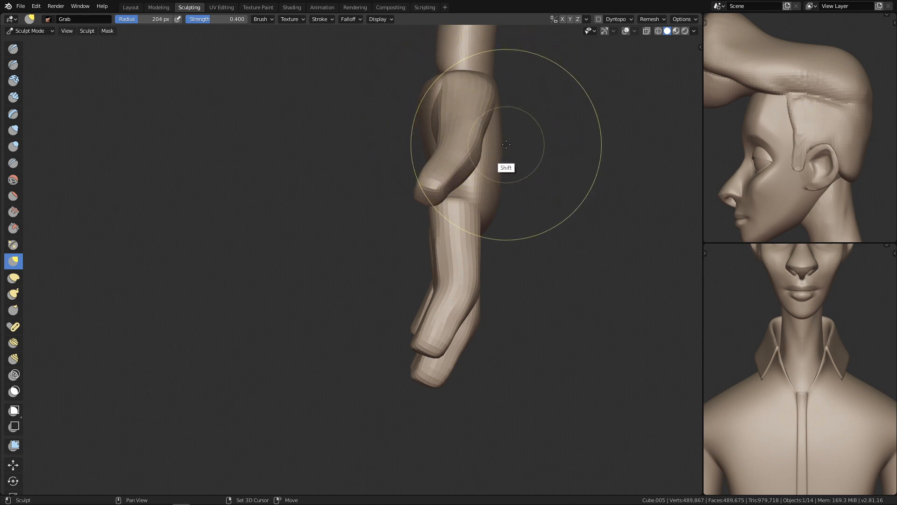
key(shift+t)
mouse_move(521, 201)
alt+mouse_down()
mouse_move(428, 197)
mouse_move(481, 152)
mouse_move(551, 218)
alt+mouse_up()
drag(448, 96, 440, 119)
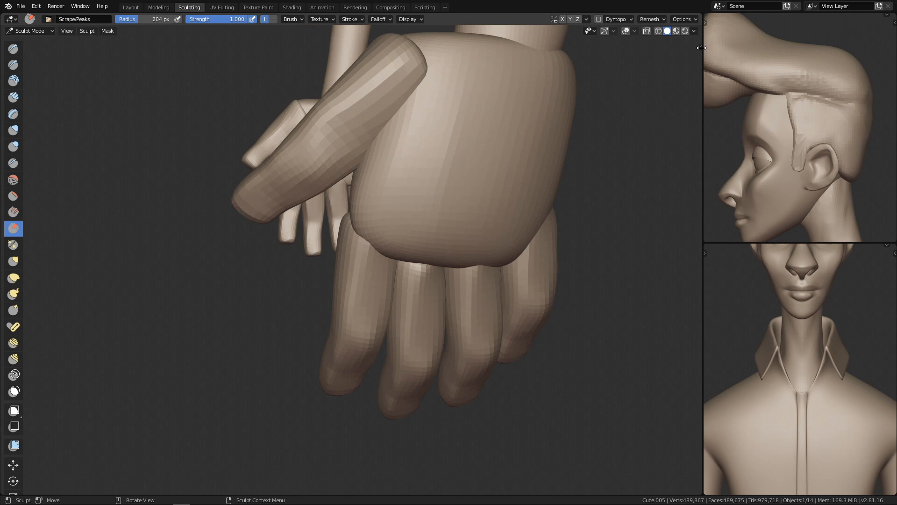
Step: Start the Shortcut VUr key display and hide its settings again
key(n)
drag(685, 111, 666, 146)
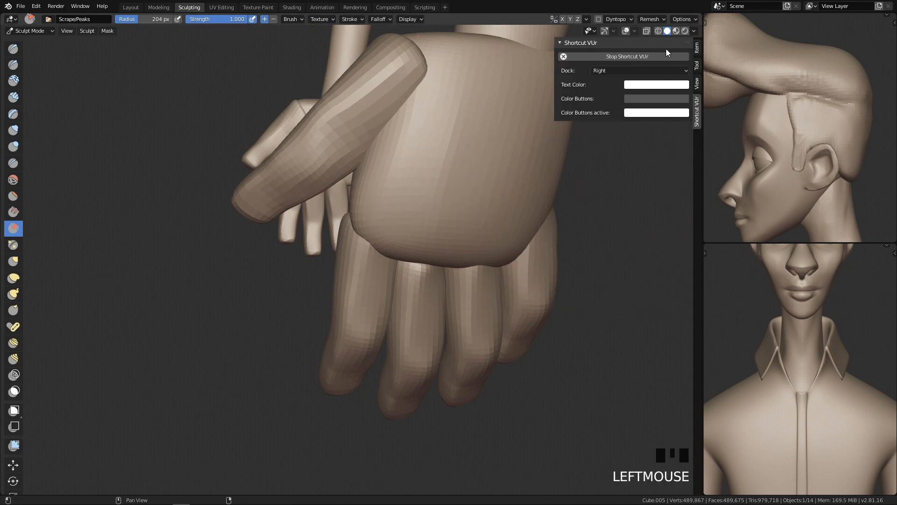
key(n)
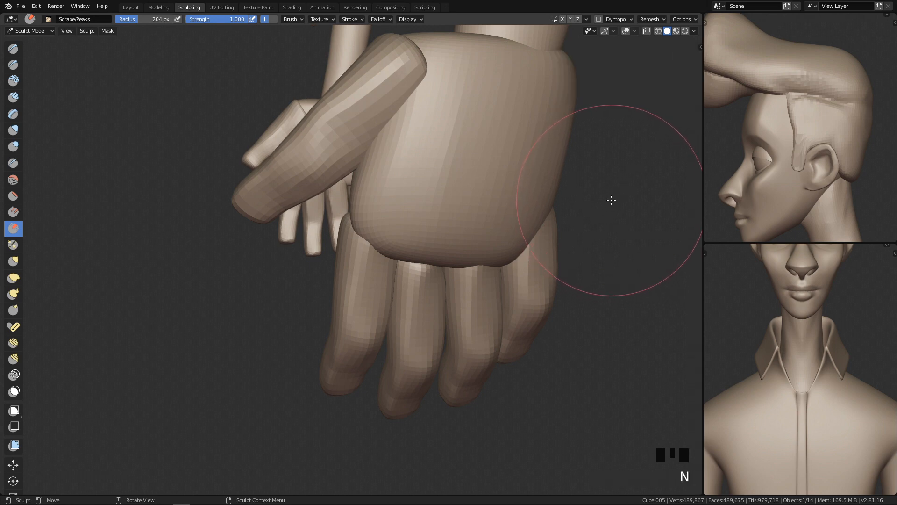
Step: Flatten the middle of the back of the hand with Scrape/Peaks strokes, undoing an unwanted one
click(426, 150)
drag(418, 140, 436, 105)
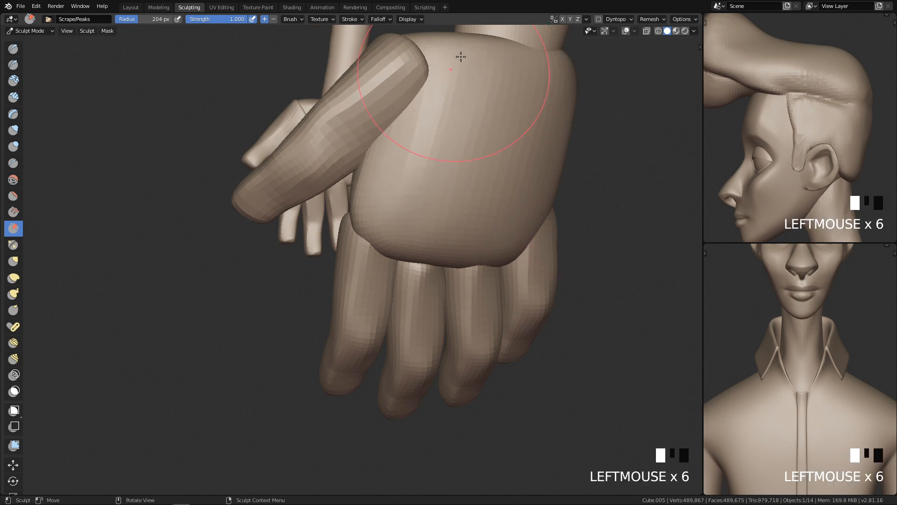
key(ctrl+z)
drag(452, 61, 434, 178)
drag(442, 122, 438, 215)
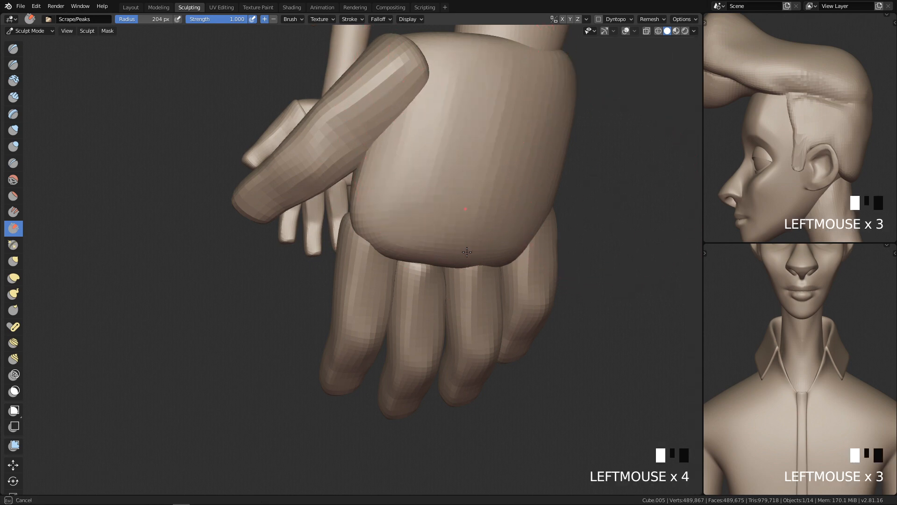
Step: Frame the hand in both smaller viewports and scrape the back of the hand toward the pinky side
ctrl+middle_drag(831, 138, 811, 14)
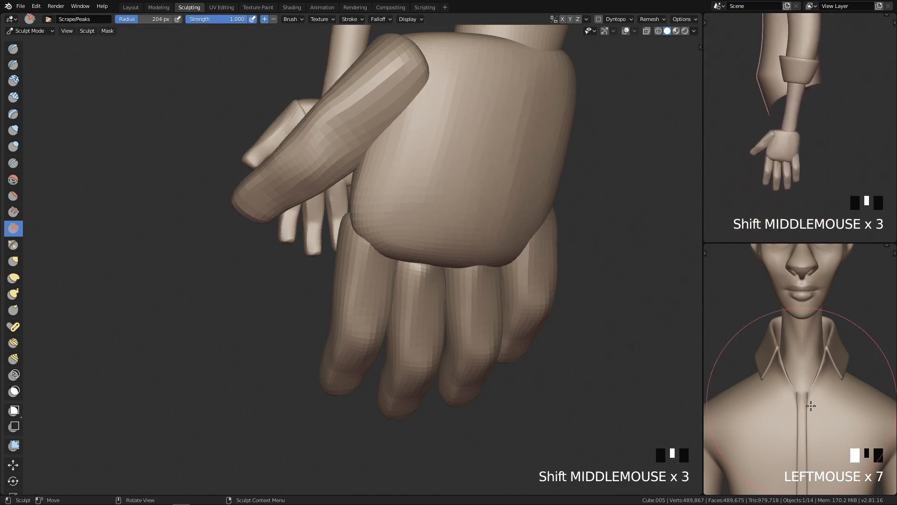
shift+middle_drag(816, 408, 728, 248)
mouse_move(818, 384)
shift+middle_down()
mouse_move(780, 266)
mouse_move(809, 268)
mouse_move(815, 260)
shift+middle_up()
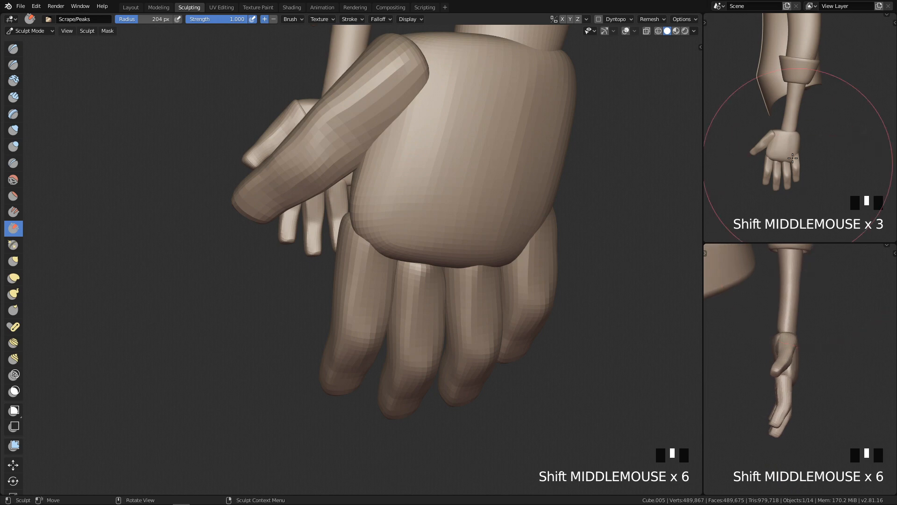
mouse_move(441, 152)
mouse_down()
mouse_move(467, 75)
mouse_move(421, 199)
mouse_up()
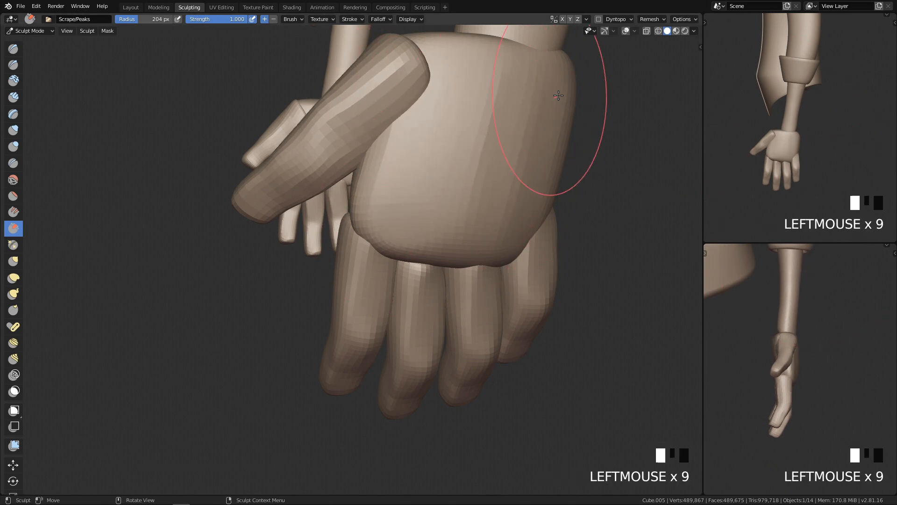
drag(558, 96, 491, 325)
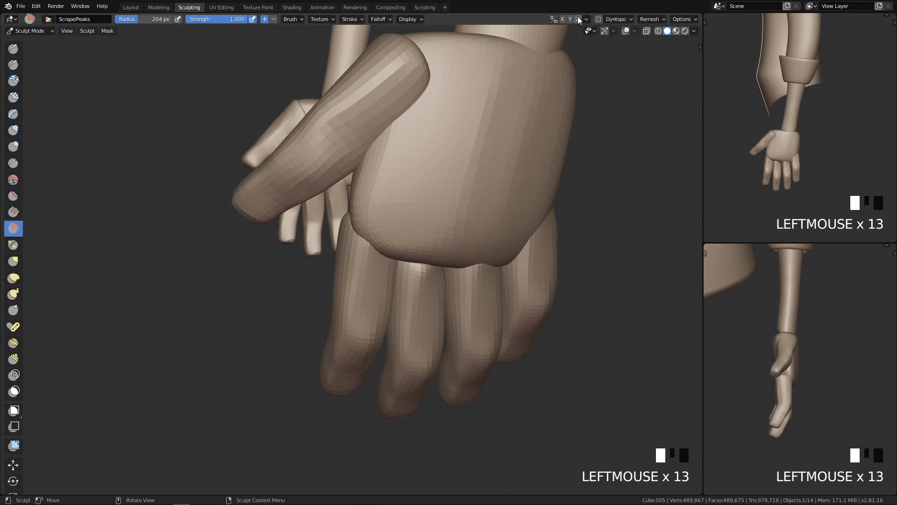
Step: Inspect the flattened hand from the side and front views
key(q)
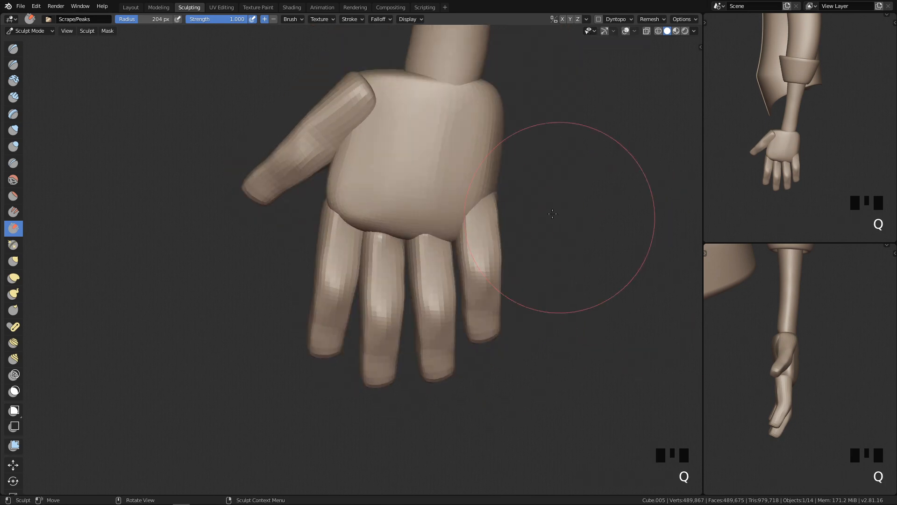
key(q)
key(q)
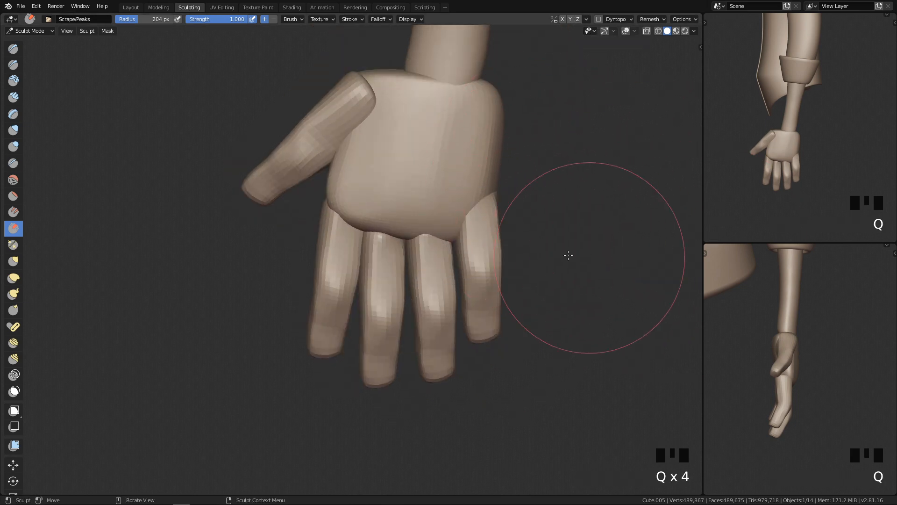
ctrl+middle_drag(569, 256, 561, 306)
key(q)
ctrl+middle_drag(502, 322, 509, 221)
shift+middle_drag(588, 96, 437, 181)
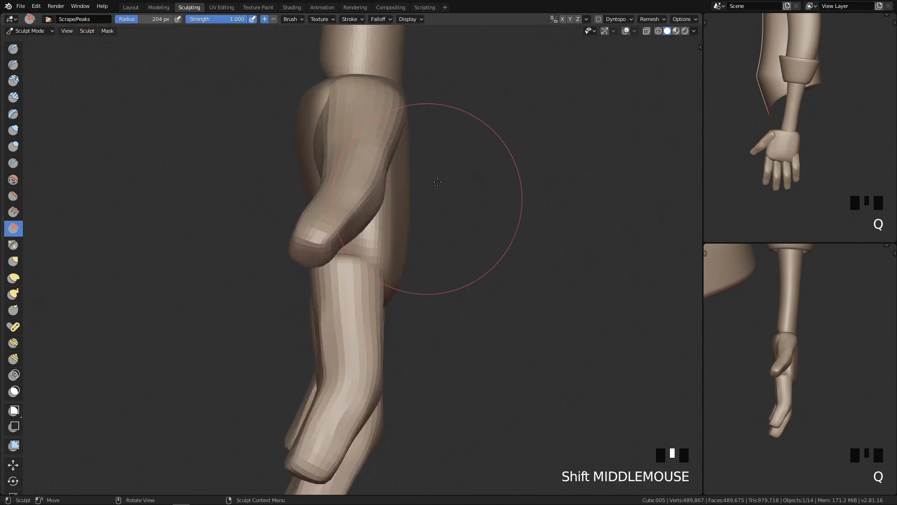
Step: Scrape the thumb side of the back of the hand with a 185 px brush and smooth the surface
key(f)
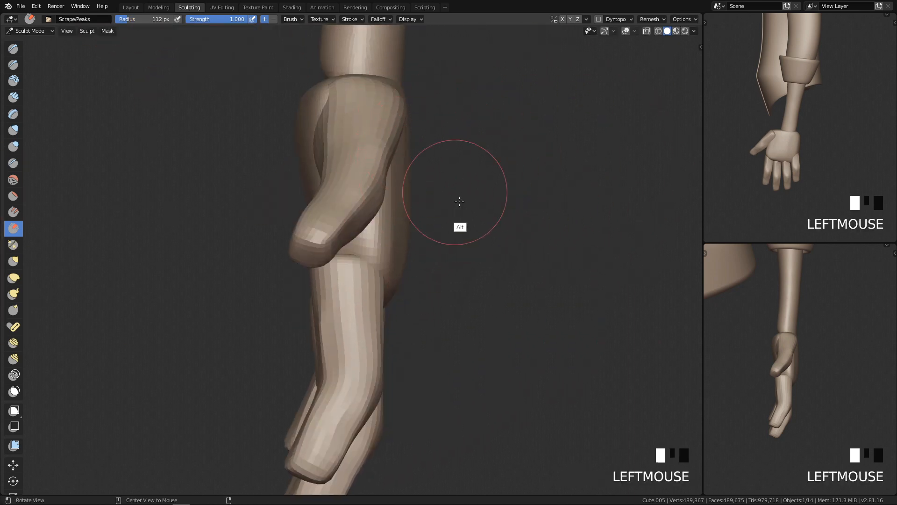
middle_drag(459, 202, 410, 224)
key(f)
click(514, 217)
drag(439, 187, 427, 242)
mouse_move(444, 159)
mouse_down()
mouse_move(417, 265)
mouse_move(419, 252)
mouse_up()
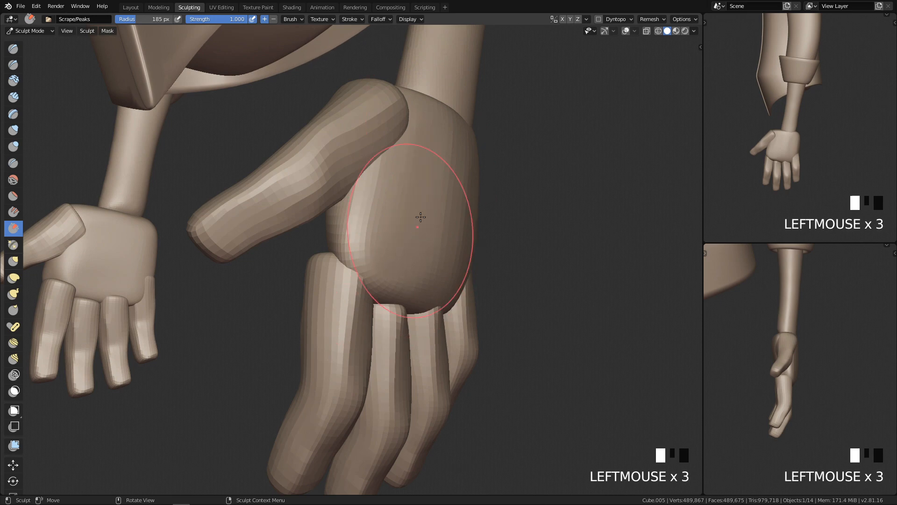
mouse_move(437, 197)
shift+mouse_down()
mouse_move(387, 246)
mouse_move(463, 184)
mouse_move(468, 163)
shift+mouse_up()
mouse_move(444, 225)
shift+mouse_down()
mouse_move(474, 161)
mouse_move(455, 295)
shift+mouse_up()
Step: Switch to the Grab brush with a smaller radius and adjust the pinky-side edge of the palm
key(q)
click(625, 225)
key(q)
click(556, 210)
ctrl+middle_drag(531, 231, 456, 373)
key(g)
key(f)
click(440, 236)
mouse_move(445, 315)
shift+middle_down()
mouse_move(475, 245)
mouse_move(465, 201)
shift+middle_up()
key(q)
key(f)
key(f)
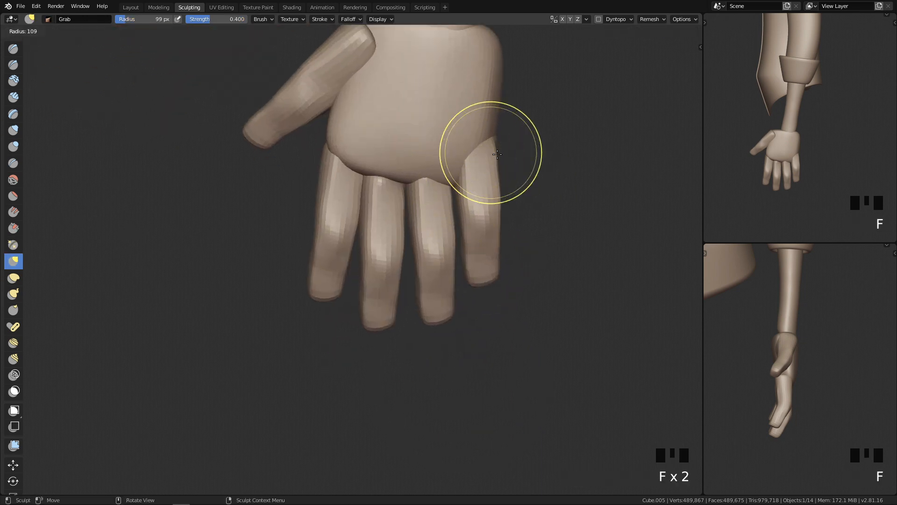
click(491, 160)
ctrl+middle_drag(490, 156, 481, 175)
mouse_move(475, 168)
shift+middle_down()
mouse_move(437, 241)
mouse_move(463, 205)
mouse_move(392, 222)
shift+middle_up()
Step: Scrape the palm's surface from several angles with a 98 px Scrape/Peaks brush, undoing the first stroke
key(shift+t)
key(f)
click(468, 203)
mouse_move(373, 207)
mouse_down()
mouse_move(361, 207)
mouse_move(369, 219)
mouse_up()
key(ctrl+z)
middle_drag(461, 210, 575, 208)
key(q)
mouse_move(495, 222)
middle_down()
mouse_move(379, 260)
mouse_move(338, 182)
middle_up()
drag(352, 146, 369, 148)
drag(300, 142, 374, 156)
Step: Smooth the scraped area of the palm
key(q)
middle_drag(397, 217, 510, 239)
mouse_move(428, 299)
ctrl+middle_down()
mouse_move(399, 376)
mouse_move(363, 351)
mouse_move(391, 228)
ctrl+middle_up()
mouse_move(365, 206)
shift+mouse_down()
mouse_move(358, 196)
mouse_move(348, 240)
shift+mouse_up()
Step: Adjust the palm's outer edge at the wrist with a 147 px Grab brush, working from the back view
key(q)
key(q)
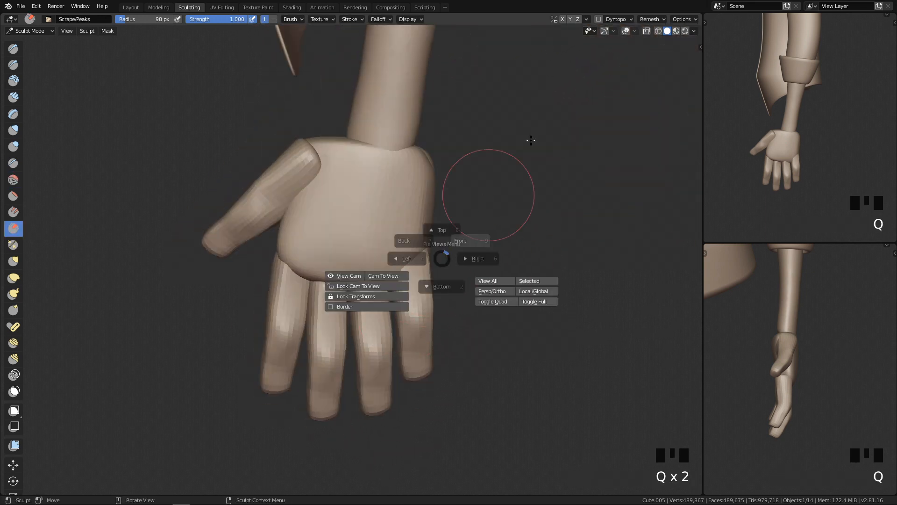
key(q)
ctrl+middle_drag(409, 220, 402, 205)
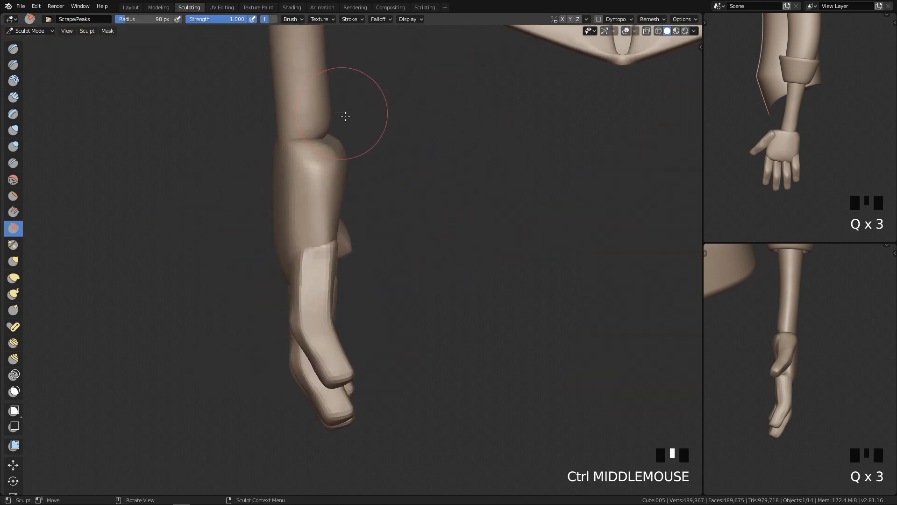
key(g)
key(f)
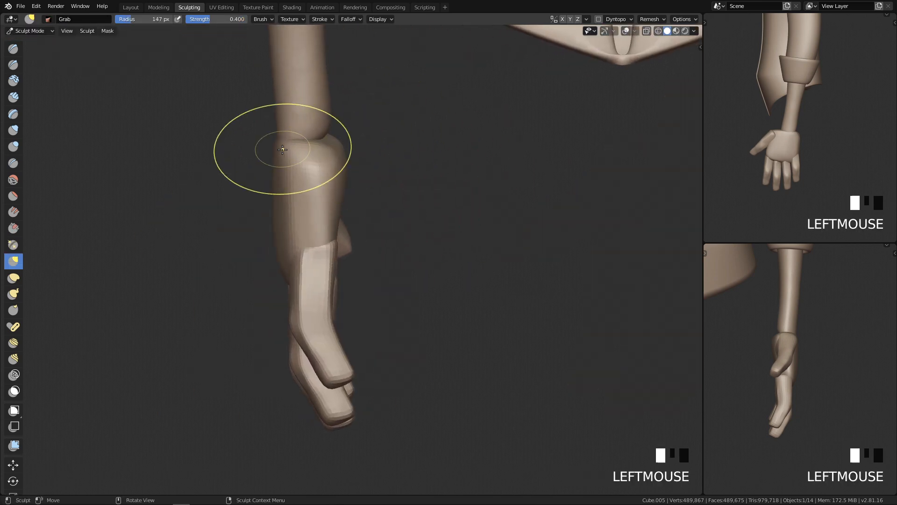
mouse_move(357, 197)
alt+middle_down()
mouse_move(364, 206)
mouse_move(374, 200)
alt+middle_up()
Step: Undo an unwanted grab and reshape the inner top corner of the palm with a 245 px Grab brush
key(q)
ctrl+middle_drag(447, 187, 471, 164)
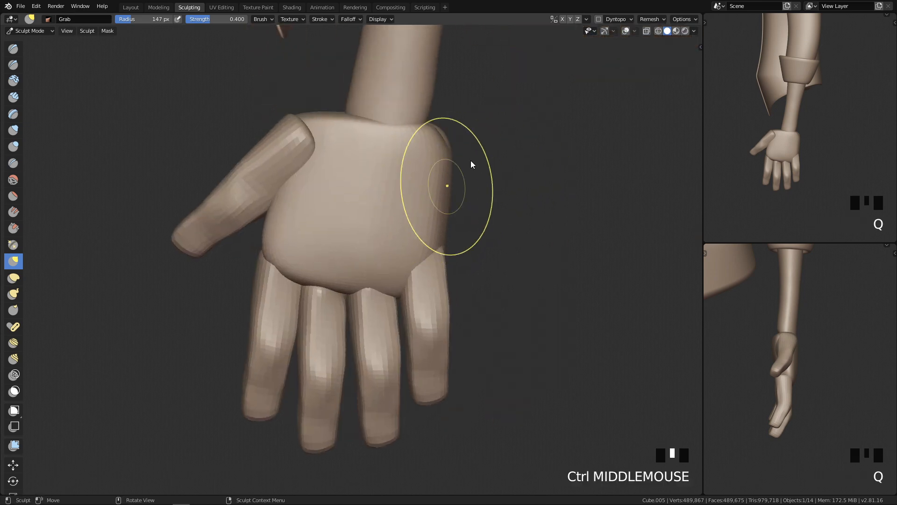
key(q)
key(q)
key(q)
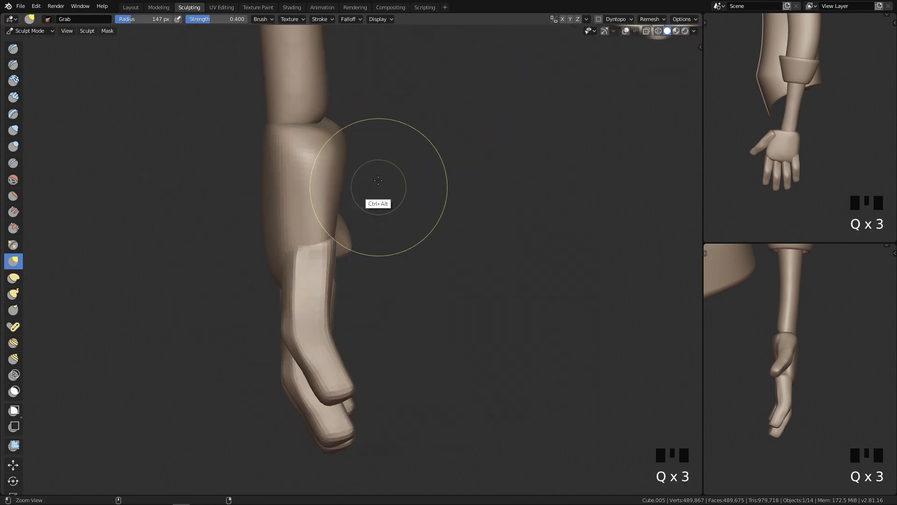
ctrl+middle_drag(347, 137, 357, 172)
key(f)
click(324, 106)
key(ctrl+z)
key(f)
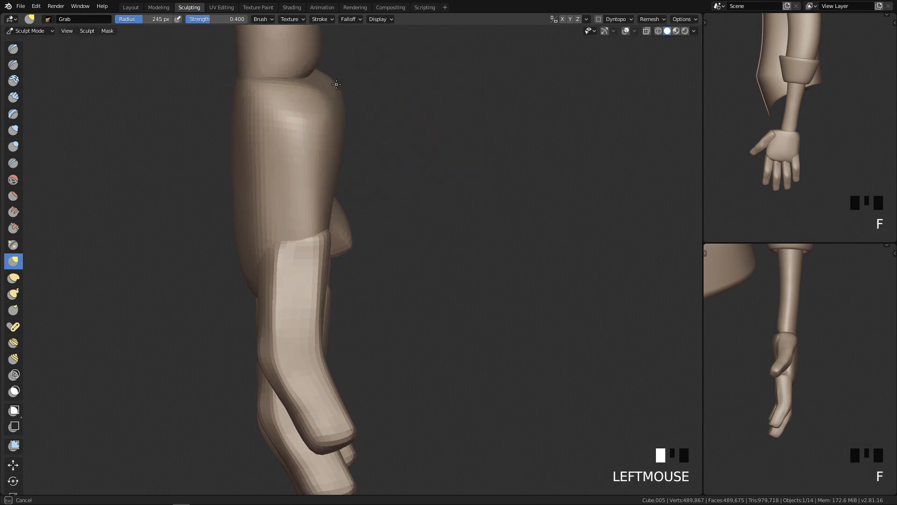
click(346, 100)
Step: Scrape the palm's surface just below the wrist with a 165 px Scrape/Peaks brush, and smooth the scraped area
mouse_move(346, 100)
alt+middle_down()
mouse_move(306, 160)
mouse_move(313, 164)
alt+middle_up()
key(shift+t)
key(f)
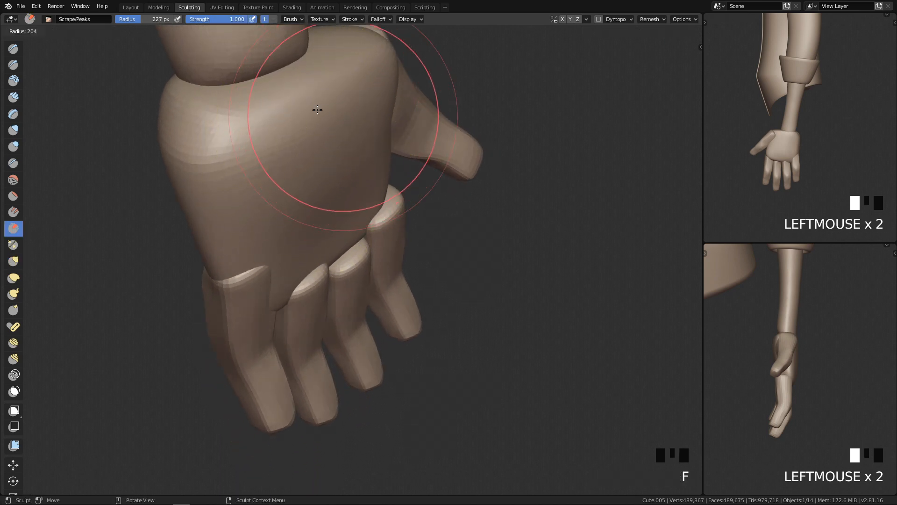
click(318, 112)
drag(233, 128, 373, 69)
click(213, 138)
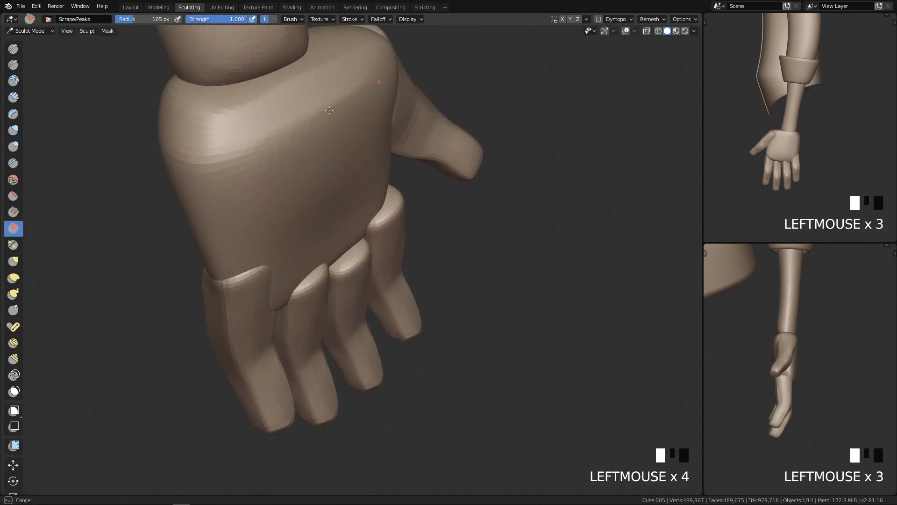
shift+drag(394, 80, 212, 166)
mouse_move(213, 166)
shift+mouse_down()
mouse_move(305, 120)
mouse_move(215, 164)
shift+mouse_up()
Step: Set the brush radius to 113 px and smooth the upper part of the palm
key(q)
key(q)
key(q)
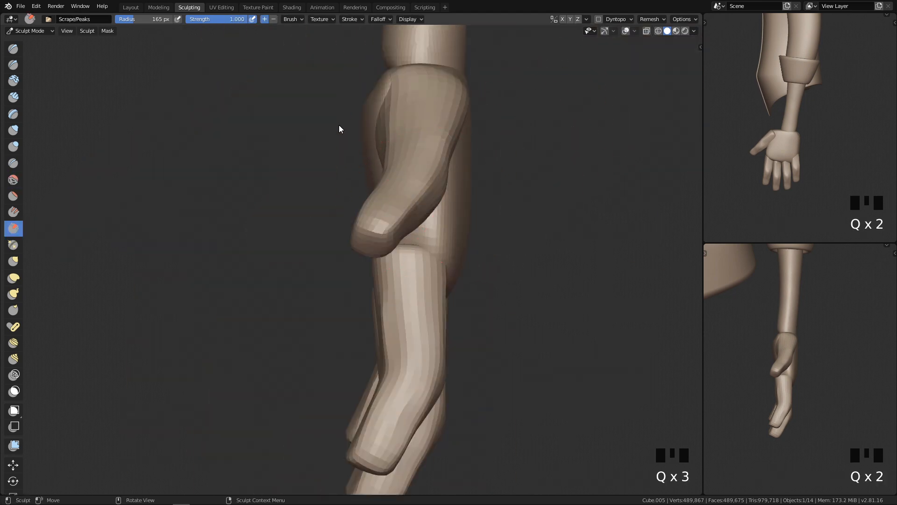
key(f)
click(424, 121)
middle_drag(396, 127, 299, 169)
shift+drag(255, 152, 208, 146)
key(q)
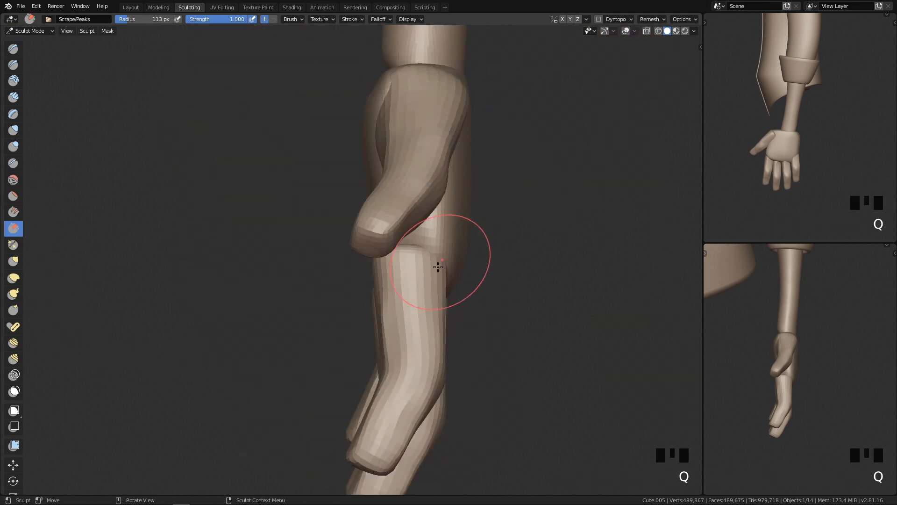
Step: Leave Sculpt Mode and delete the little, ring and index fingers, keeping only the middle finger and thumb
scroll(436, 261, down, 3)
key(Tab)
mouse_move(451, 266)
shift+middle_down()
mouse_move(484, 200)
mouse_move(434, 318)
shift+middle_up()
key(q)
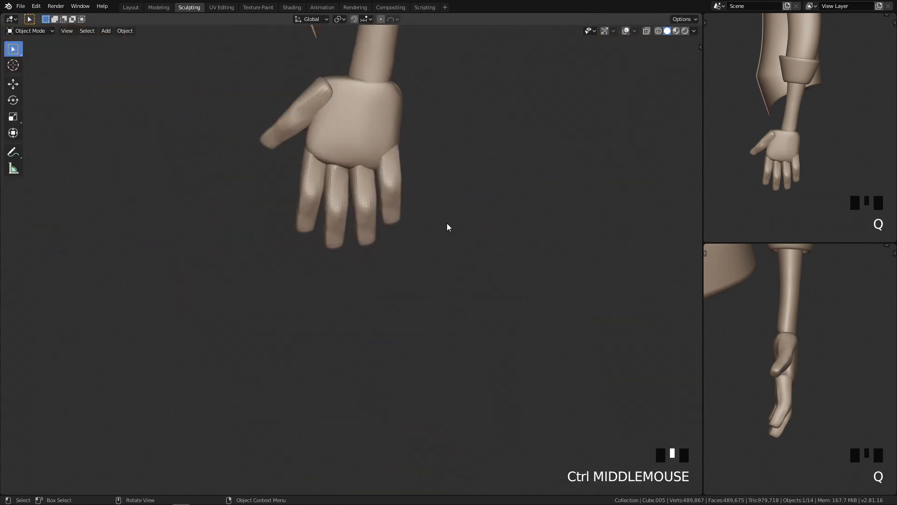
ctrl+middle_drag(447, 223, 436, 259)
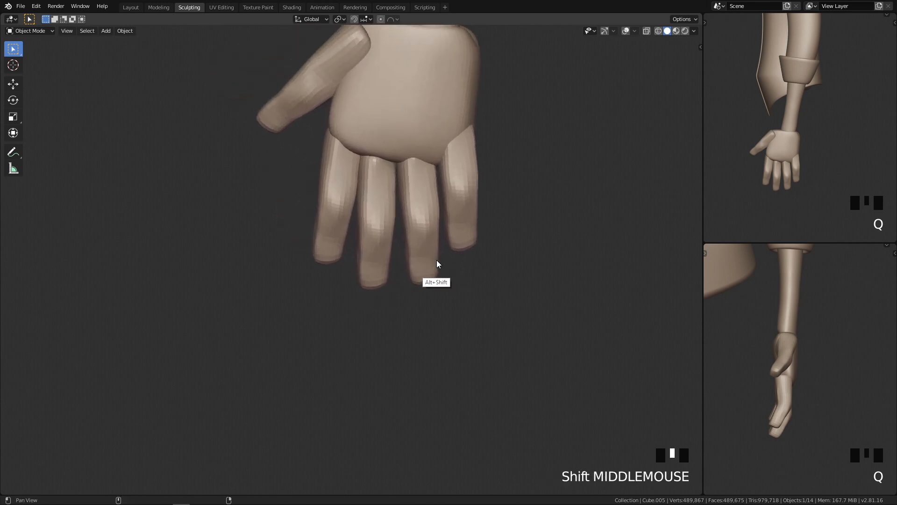
key(x)
click(473, 189)
click(425, 204)
key(x)
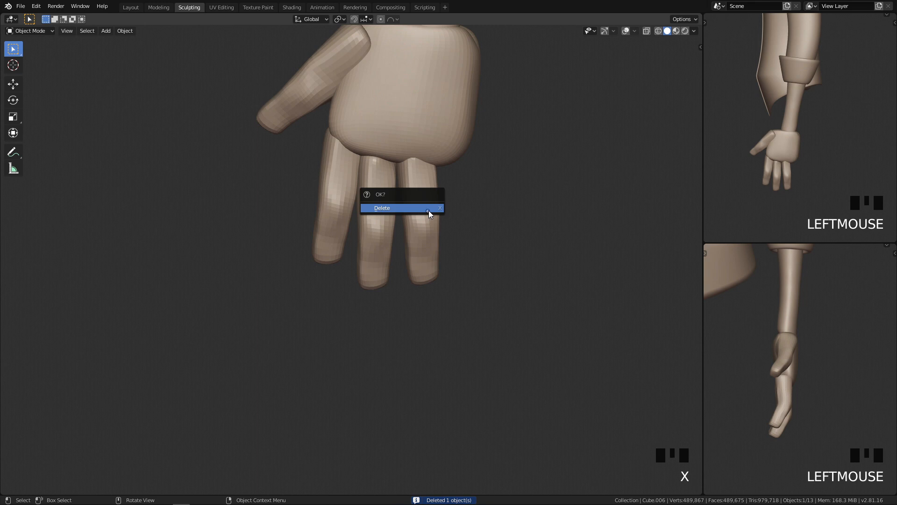
click(428, 210)
click(340, 195)
key(x)
click(353, 197)
Step: Return to Object Mode with the remaining finger active and add a level 1 subdivision to it
ctrl+middle_drag(453, 198, 432, 279)
mouse_move(380, 261)
ctrl+middle_down()
mouse_move(403, 230)
mouse_move(384, 249)
ctrl+middle_up()
key(Tab)
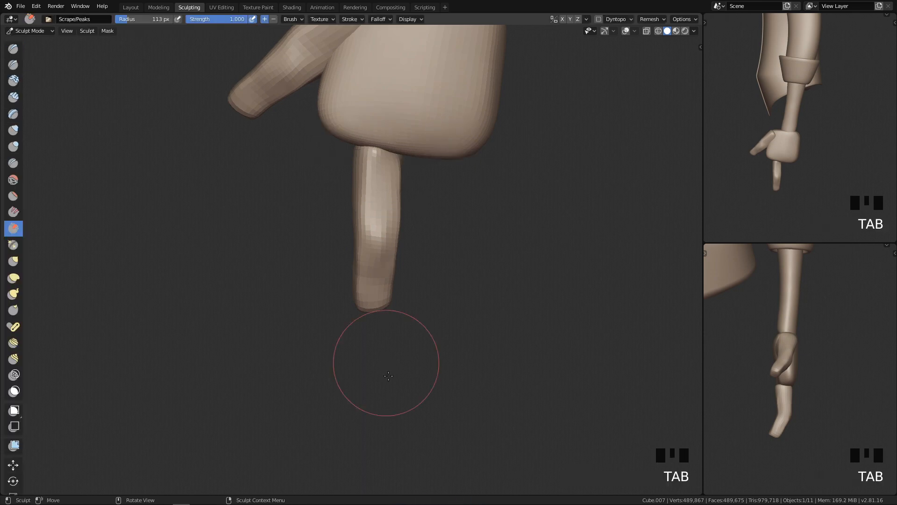
key(Tab)
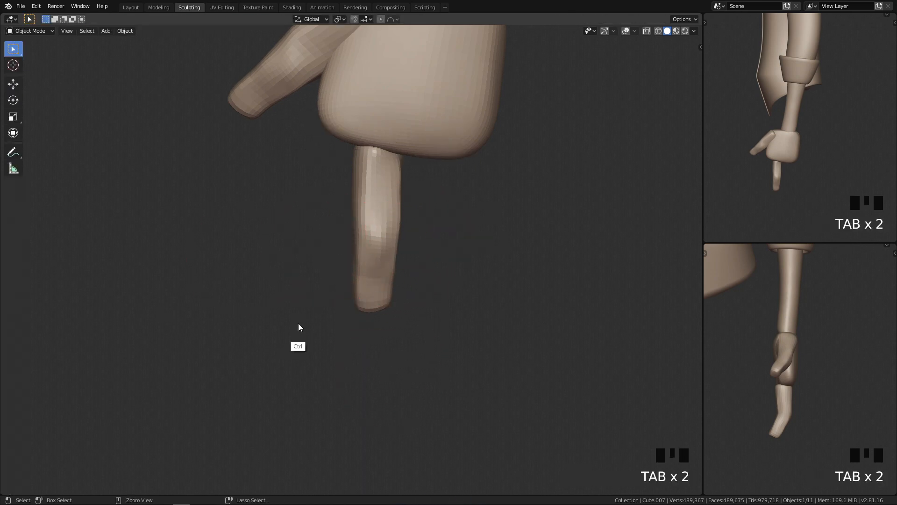
key(ctrl+1)
ctrl+middle_drag(310, 328, 555, 305)
key(q)
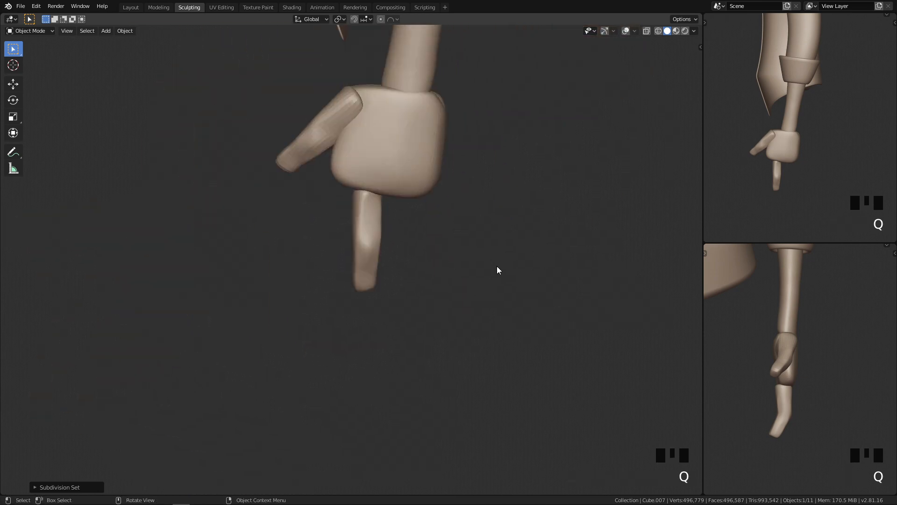
Step: Switch to the Layout workspace and apply the finger's Subdivision modifier
click(131, 7)
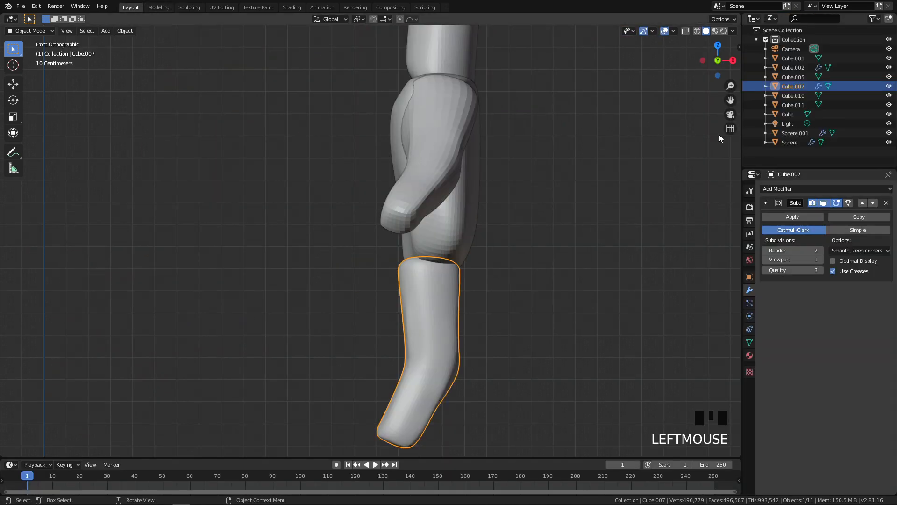
click(786, 214)
key(Tab)
key(Tab)
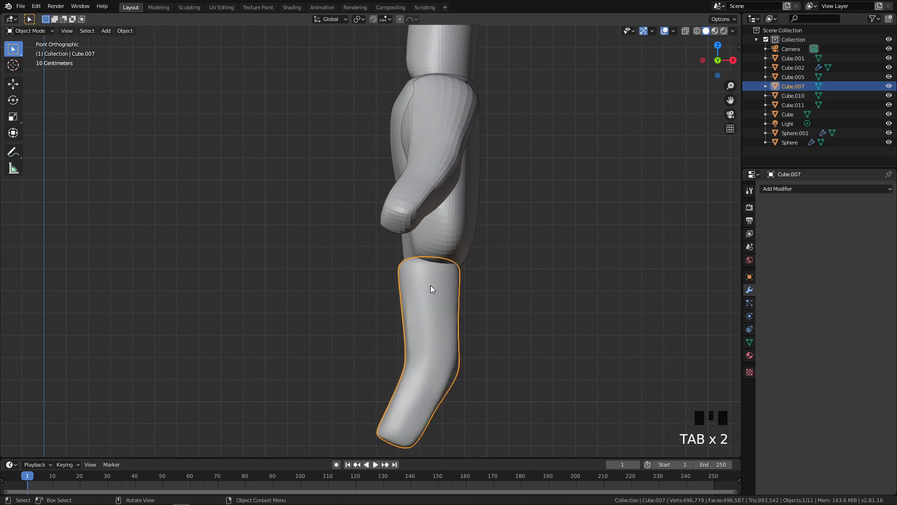
key(q)
Step: In the Sculpting workspace, flatten the finger's upper segment with the Scrape/Peaks brush at 54 px and 81 px
click(189, 7)
mouse_move(311, 124)
shift+middle_down()
mouse_move(420, 327)
mouse_move(385, 186)
mouse_move(401, 170)
shift+middle_up()
key(f)
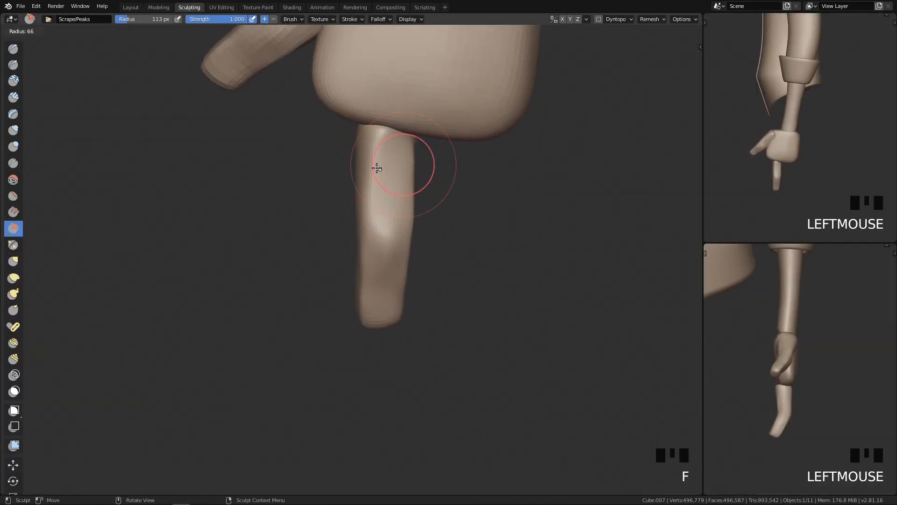
click(371, 197)
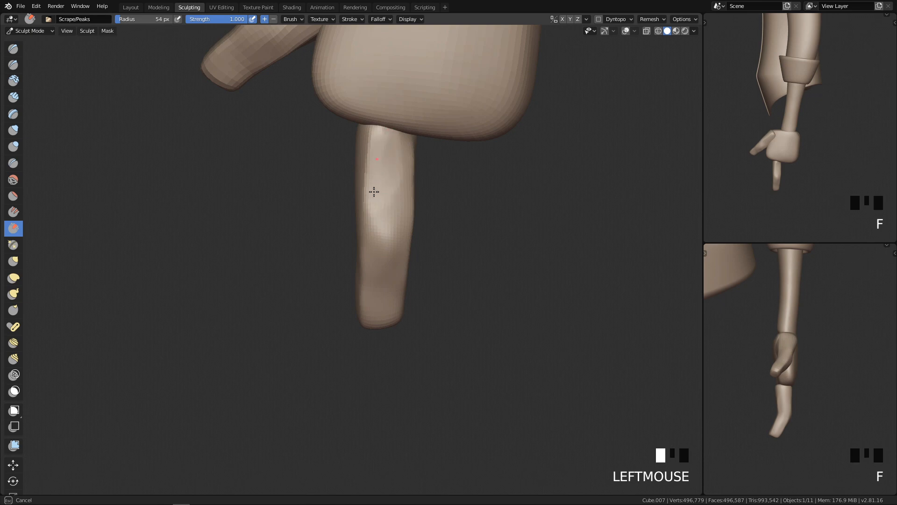
key(f)
click(377, 135)
mouse_move(377, 135)
middle_down()
mouse_move(399, 206)
mouse_move(372, 169)
mouse_move(371, 196)
middle_up()
click(306, 198)
click(310, 197)
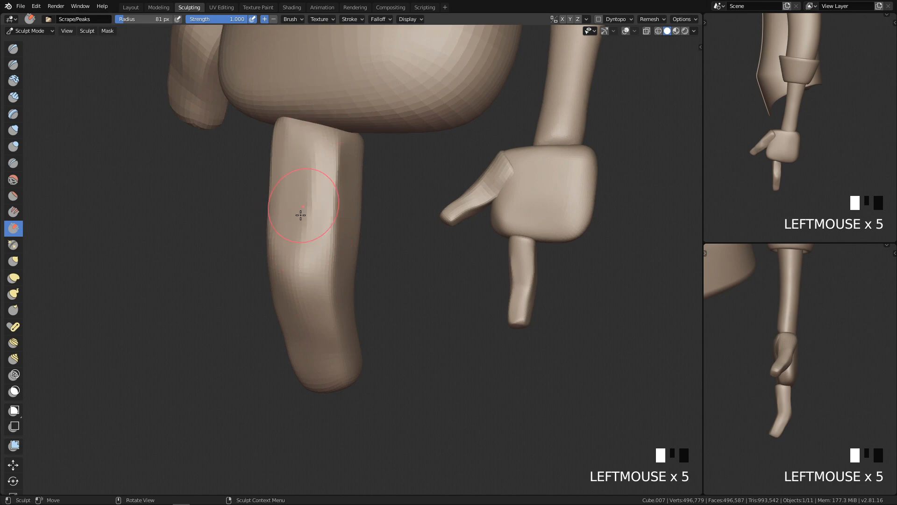
Step: Scrape the finger lengthwise up to its base at 111 px, and scrape its end segment at 91 px
key(f)
click(295, 231)
drag(295, 231, 316, 111)
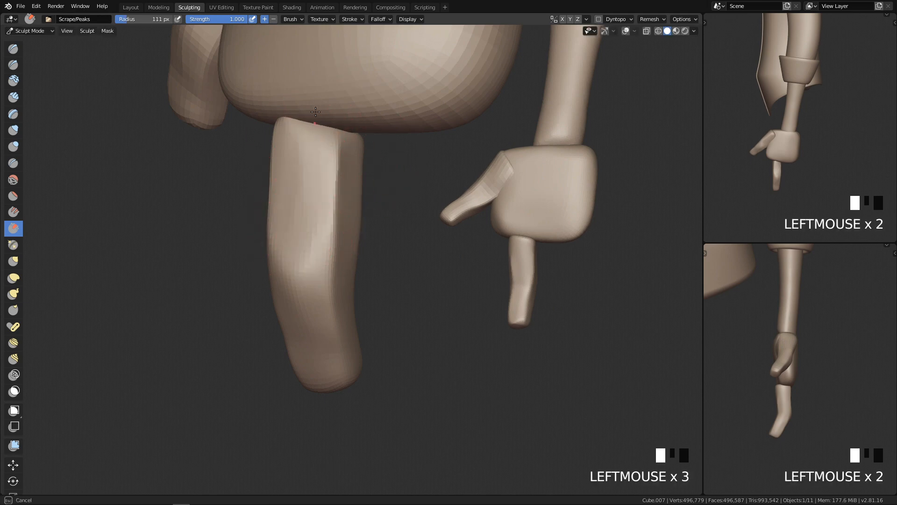
middle_drag(351, 220, 407, 213)
key(f)
click(387, 261)
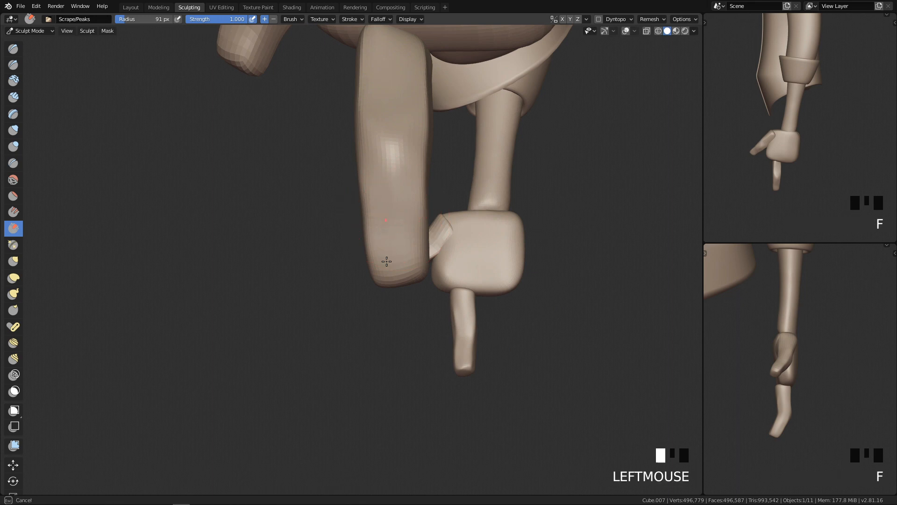
Step: Scrape the face of the finger's upper segment near the palm with the 91 px Scrape/Peaks brush
middle_drag(419, 181, 521, 188)
key(q)
click(612, 211)
mouse_move(524, 247)
shift+middle_down()
mouse_move(441, 258)
mouse_move(345, 168)
shift+middle_up()
click(335, 163)
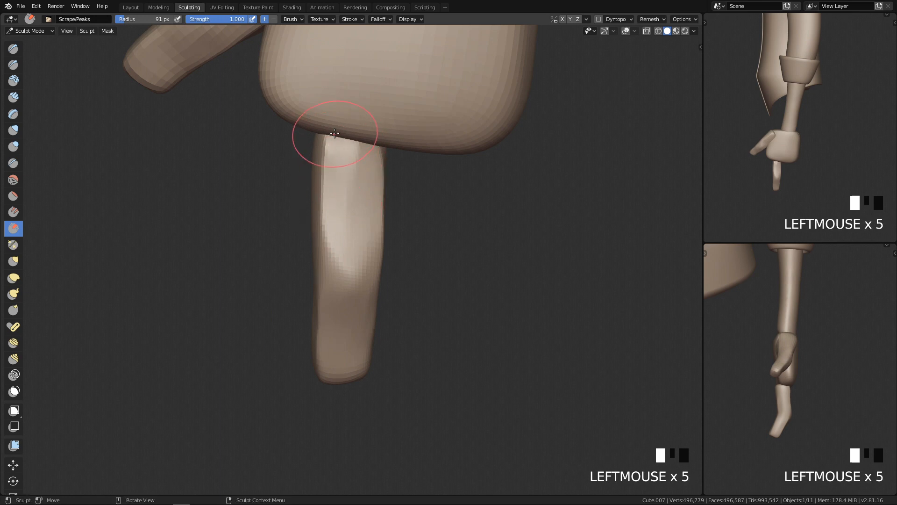
mouse_move(541, 149)
ctrl+middle_down()
mouse_move(561, 331)
mouse_move(411, 330)
mouse_move(501, 240)
mouse_move(394, 146)
ctrl+middle_up()
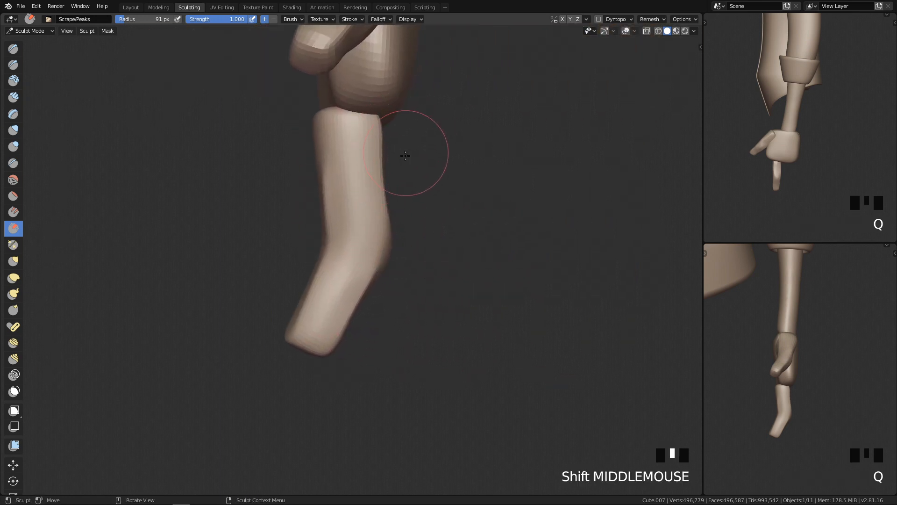
Step: Shift the finger's base further beneath the palm in side view, using the Grab brush enlarged to 485 px
key(g)
key(f)
key(f)
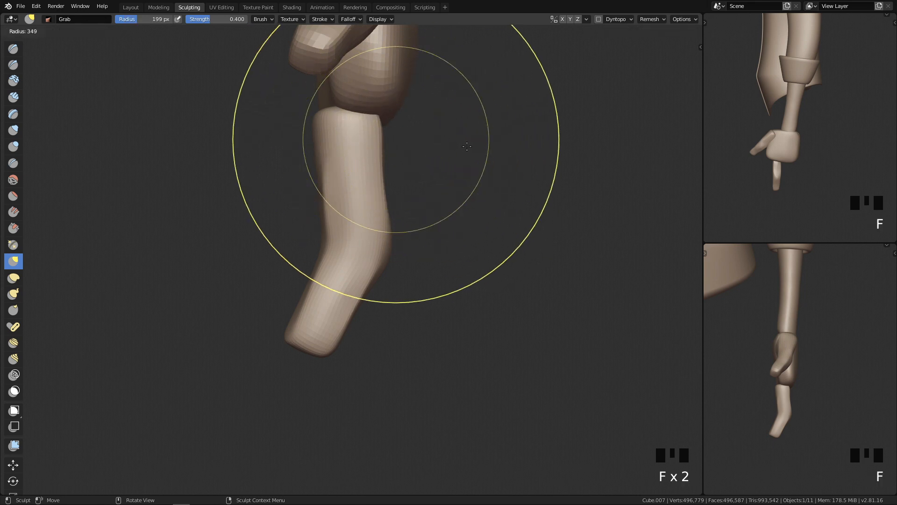
key(f)
click(369, 124)
key(f)
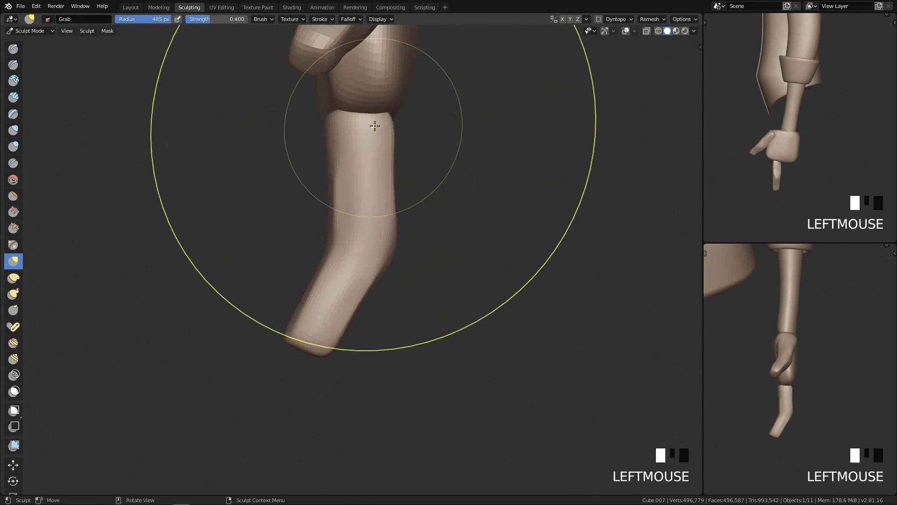
key(f)
click(358, 121)
Step: Reshape the fingertip in side view with the Grab brush and set its radius to 261 px
ctrl+middle_drag(377, 136, 407, 312)
key(f)
key(f)
click(371, 330)
key(f)
click(516, 270)
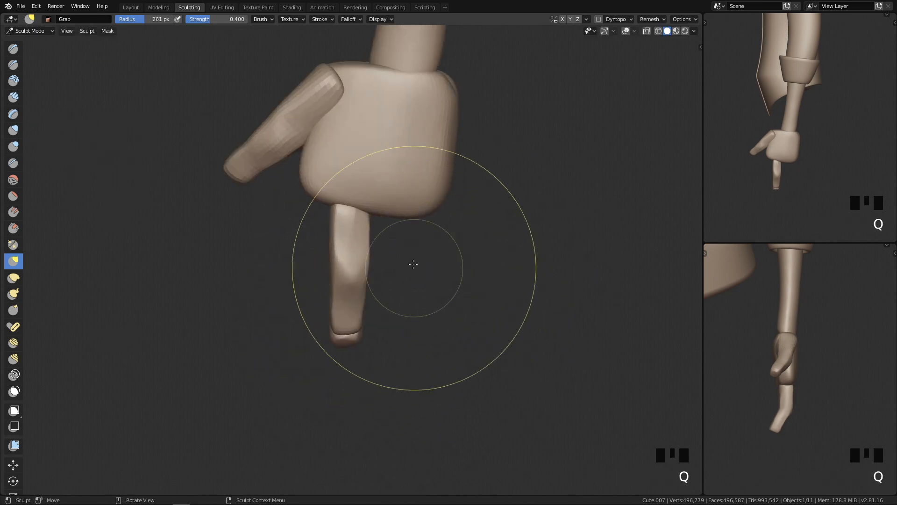
Step: Adjust the finger's base and pull its tip upward with the Grab brush to shorten the finger
key(f)
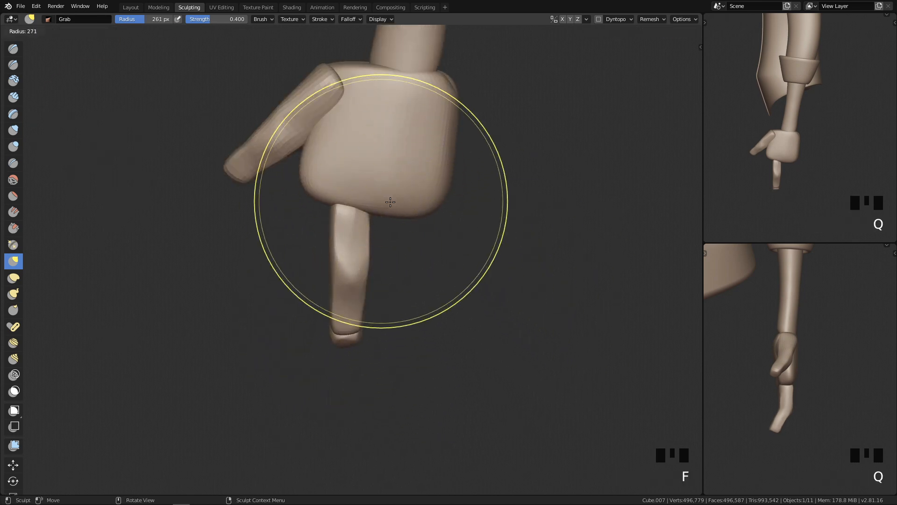
click(354, 201)
mouse_move(353, 201)
mouse_down()
mouse_move(368, 194)
mouse_move(354, 194)
mouse_up()
key(f)
click(345, 198)
drag(339, 318, 337, 298)
Step: Reshape the finger's bent end segment in side view with a 199 px Grab brush
key(q)
key(q)
ctrl+middle_drag(563, 139, 450, 309)
key(f)
key(f)
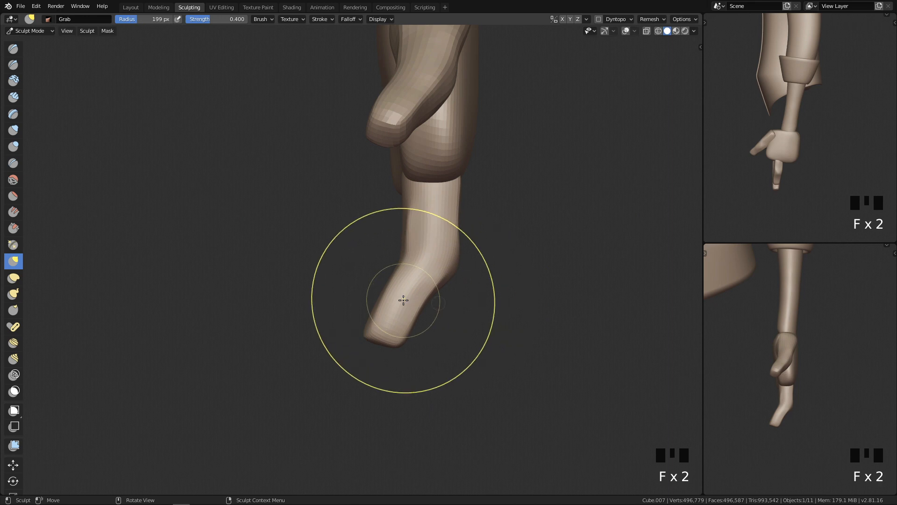
click(411, 302)
Step: Soften the fingertip's front edge by smoothing it at 129 px and 65 px
mouse_move(416, 390)
shift+middle_down()
mouse_move(420, 279)
mouse_move(428, 276)
shift+middle_up()
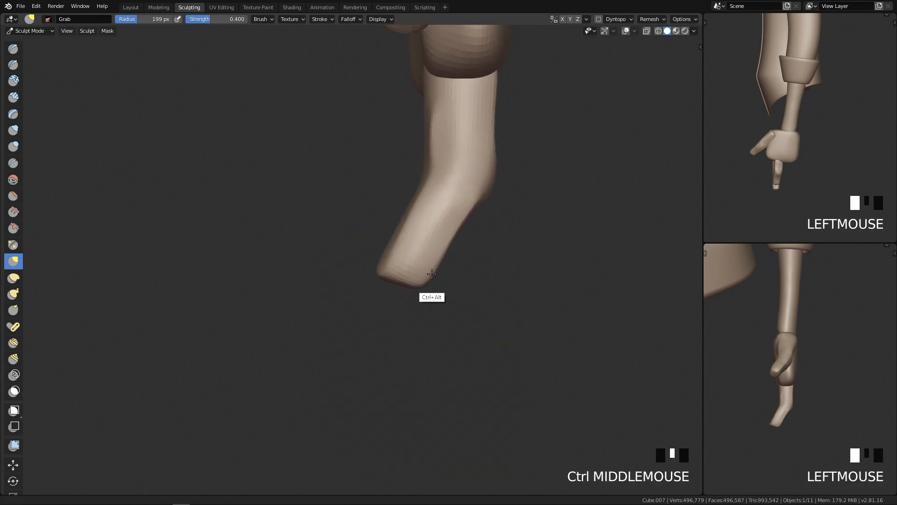
key(f)
click(433, 248)
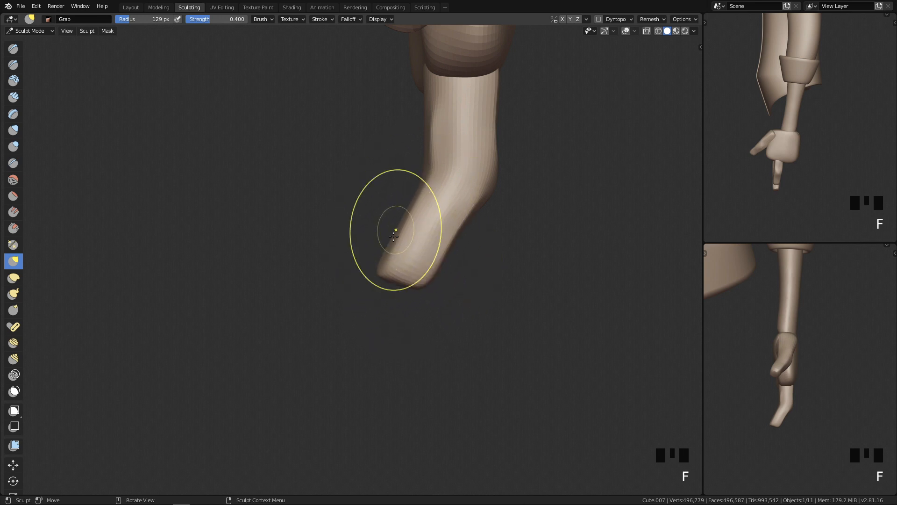
shift+drag(387, 258, 378, 268)
middle_drag(371, 276, 418, 275)
key(f)
click(388, 274)
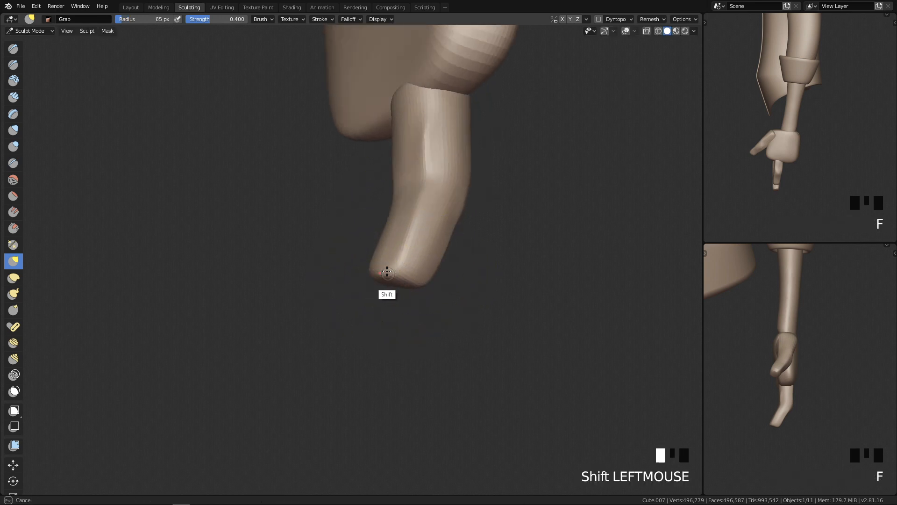
mouse_move(390, 268)
shift+mouse_down()
mouse_move(396, 277)
mouse_move(384, 269)
shift+mouse_up()
Step: Round off the fingertip by smoothing it from several angles with a 108 px brush
mouse_move(370, 272)
middle_down()
mouse_move(414, 311)
mouse_move(444, 275)
middle_up()
key(f)
click(465, 274)
shift+drag(404, 268, 414, 258)
key(q)
mouse_move(416, 262)
middle_down()
mouse_move(478, 288)
mouse_move(427, 277)
middle_up()
key(q)
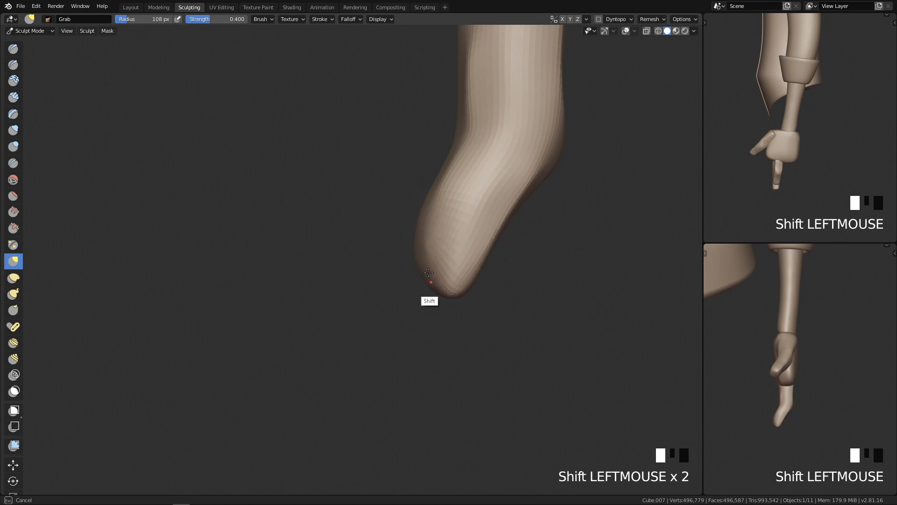
shift+drag(422, 236, 419, 248)
shift+drag(420, 238, 416, 213)
middle_drag(418, 209, 535, 232)
shift+drag(369, 277, 375, 256)
mouse_move(372, 272)
shift+mouse_down()
mouse_move(378, 253)
mouse_move(400, 281)
shift+mouse_up()
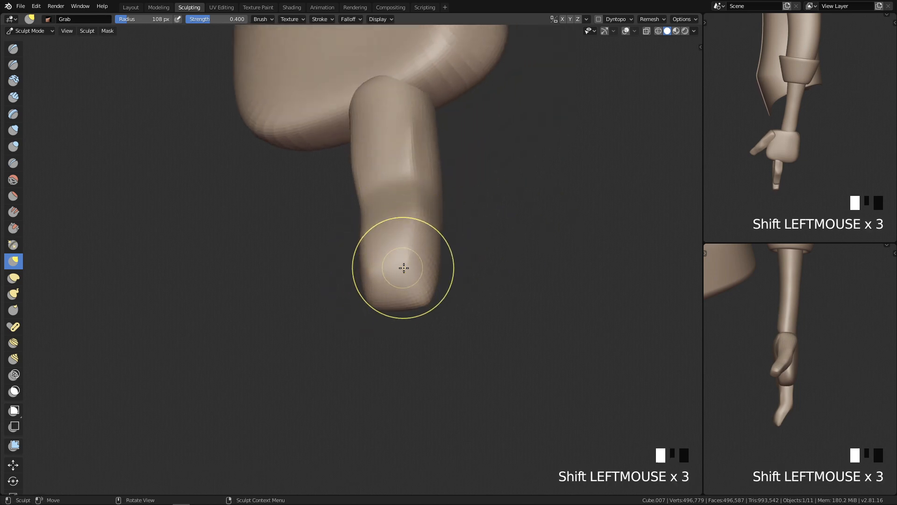
Step: Work over the end of the finger with the Pinch/Magnify brush at 0.500 strength, using 108 px and 91 px radii
key(q)
key(q)
ctrl+middle_drag(530, 271, 482, 304)
middle_drag(476, 338, 383, 186)
key(shift+2)
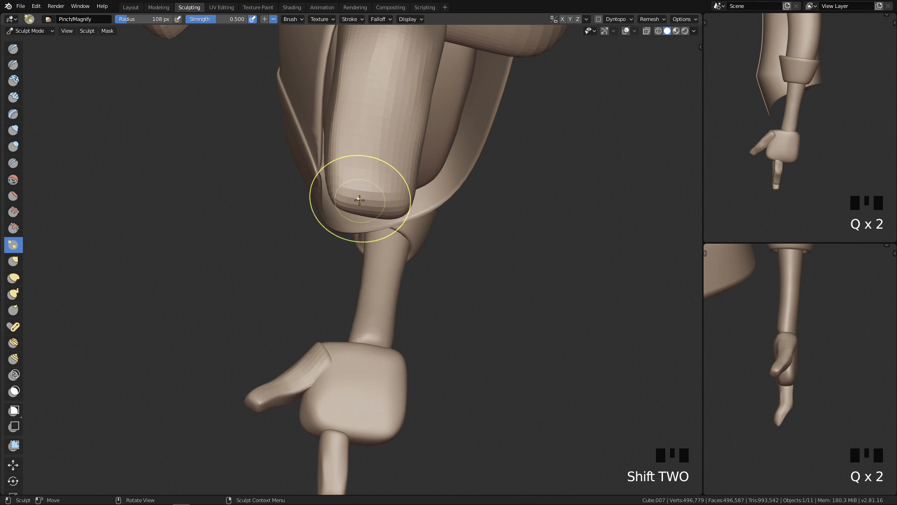
drag(360, 190, 350, 210)
middle_drag(402, 208, 347, 185)
click(347, 185)
drag(352, 121, 337, 200)
mouse_move(336, 200)
middle_down()
mouse_move(353, 164)
mouse_move(362, 250)
mouse_move(355, 167)
mouse_move(368, 157)
mouse_move(354, 247)
mouse_move(495, 154)
middle_up()
Step: Smooth the fingertip from several angles at 91 px, and smooth the finger's base where it meets the palm
key(q)
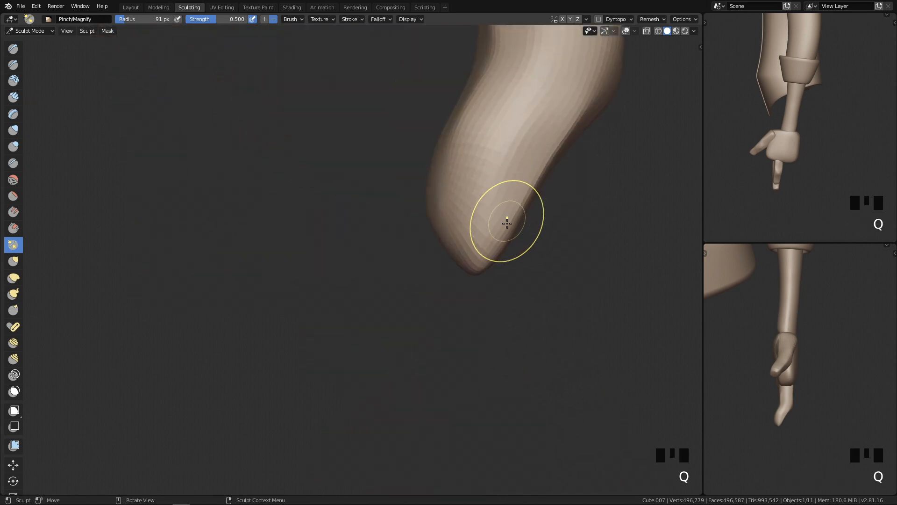
shift+drag(460, 256, 476, 258)
mouse_move(481, 250)
middle_down()
mouse_move(477, 214)
mouse_move(488, 166)
middle_up()
shift+drag(490, 243, 444, 281)
mouse_move(481, 254)
shift+mouse_down()
mouse_move(453, 268)
mouse_move(484, 252)
shift+mouse_up()
middle_drag(493, 278, 437, 266)
key(q)
mouse_move(505, 236)
ctrl+middle_down()
mouse_move(445, 425)
mouse_move(416, 244)
mouse_move(461, 256)
mouse_move(426, 167)
mouse_move(430, 244)
ctrl+middle_up()
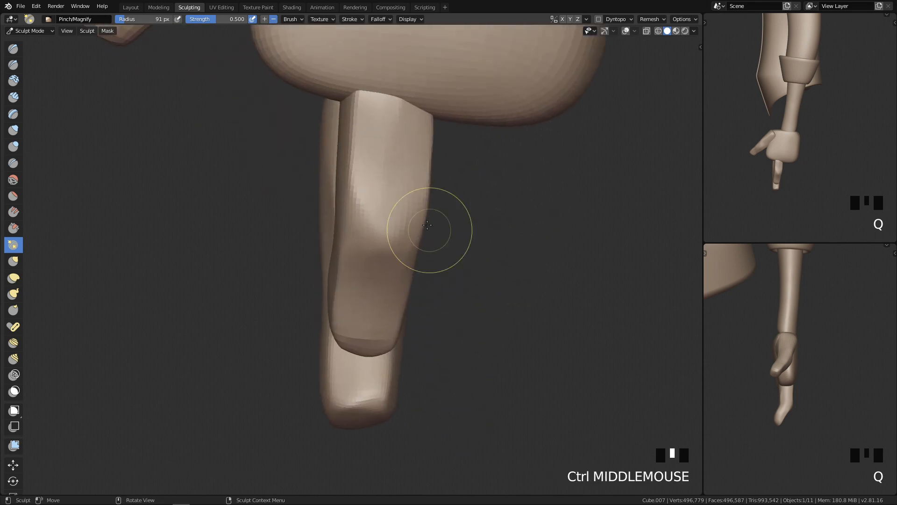
shift+click(387, 103)
Step: Refine the contours of the finger's upper segment with a 175 px Grab brush
key(q)
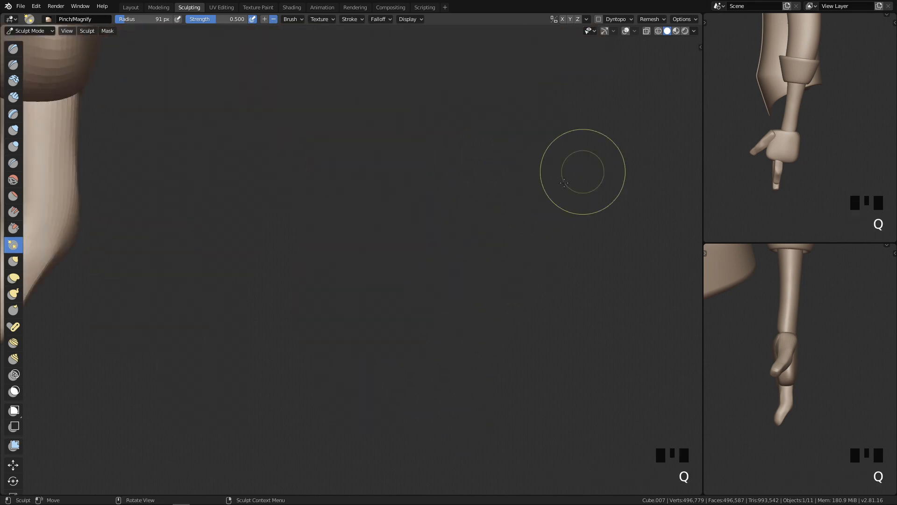
mouse_move(506, 152)
ctrl+middle_down()
mouse_move(390, 301)
mouse_move(467, 257)
mouse_move(427, 200)
mouse_move(531, 212)
mouse_move(521, 285)
mouse_move(465, 196)
mouse_move(495, 168)
ctrl+middle_up()
key(g)
key(f)
key(f)
click(494, 156)
drag(455, 161, 469, 158)
mouse_move(461, 102)
mouse_down()
mouse_move(464, 94)
mouse_move(442, 99)
mouse_up()
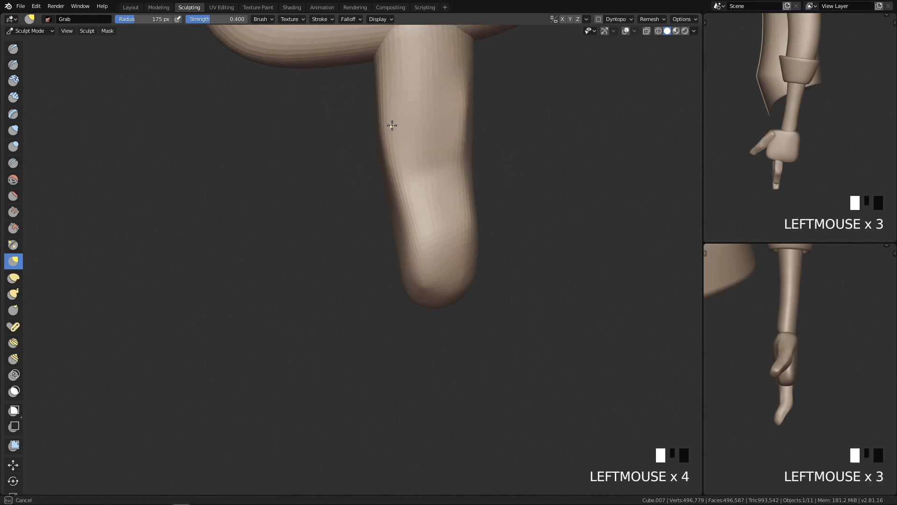
Step: Sharpen the finger's lengthwise edges with inverted Crease strokes at 50 px radius and 0.250 strength
mouse_move(482, 95)
shift+middle_down()
mouse_move(477, 177)
mouse_move(433, 176)
shift+middle_up()
key(f)
click(449, 98)
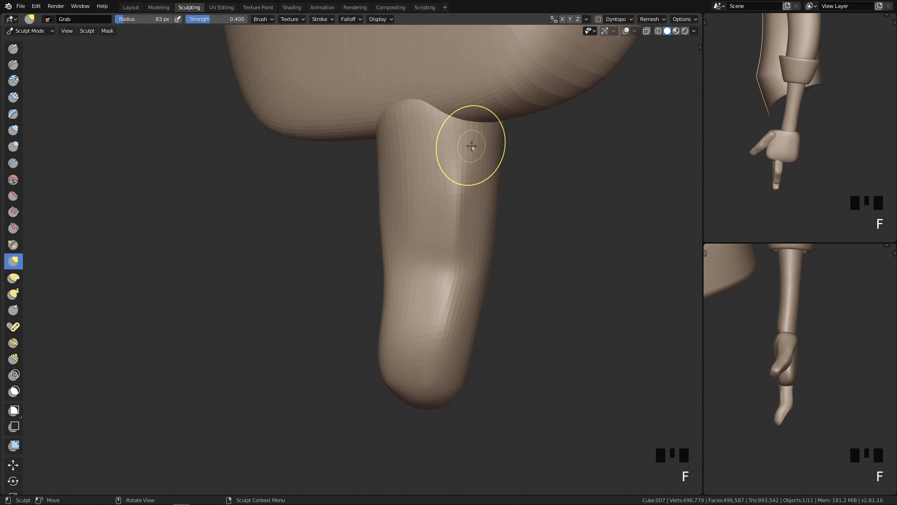
key(4)
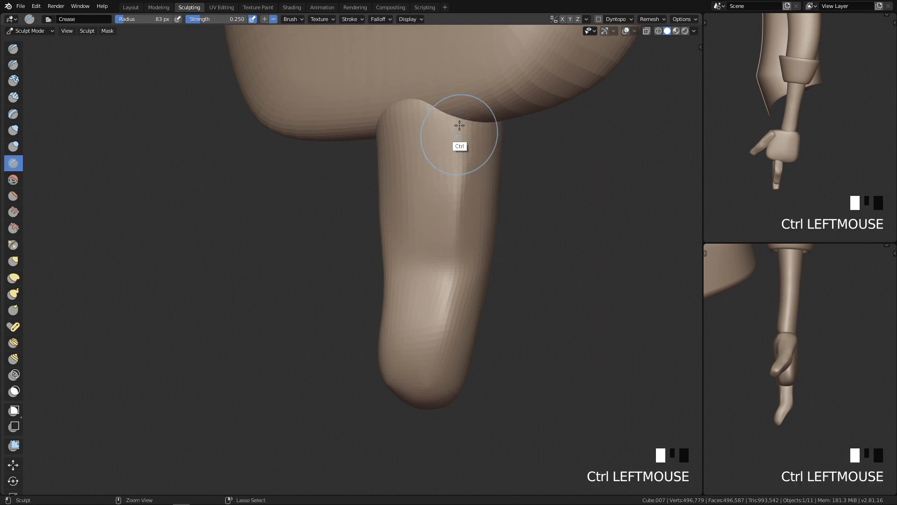
key(f)
click(467, 144)
ctrl+drag(460, 111, 460, 281)
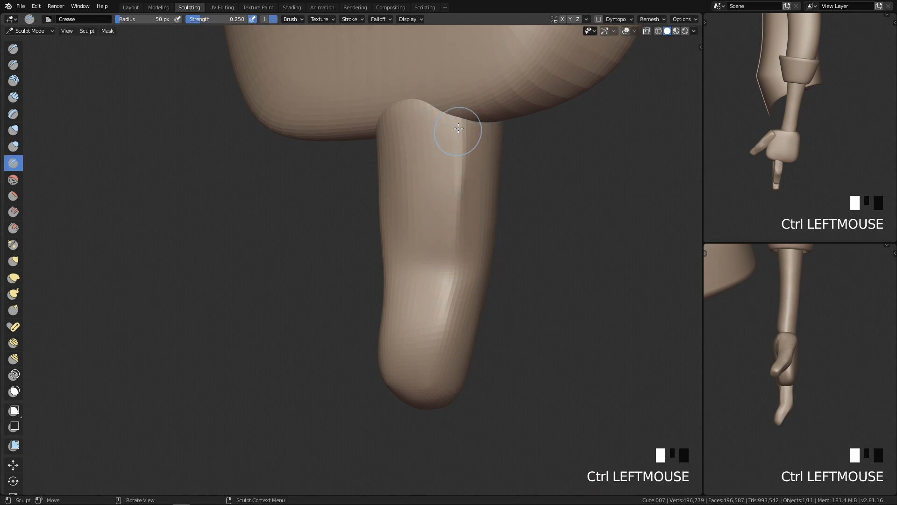
mouse_move(452, 169)
middle_down()
mouse_move(515, 174)
mouse_move(465, 160)
middle_up()
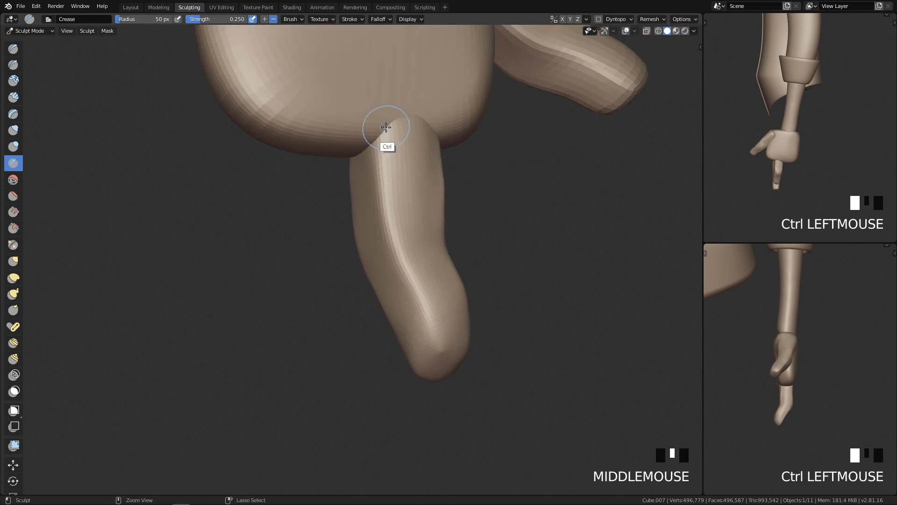
ctrl+drag(397, 266, 398, 266)
mouse_move(397, 266)
middle_down()
mouse_move(430, 210)
mouse_move(430, 234)
mouse_move(406, 244)
middle_up()
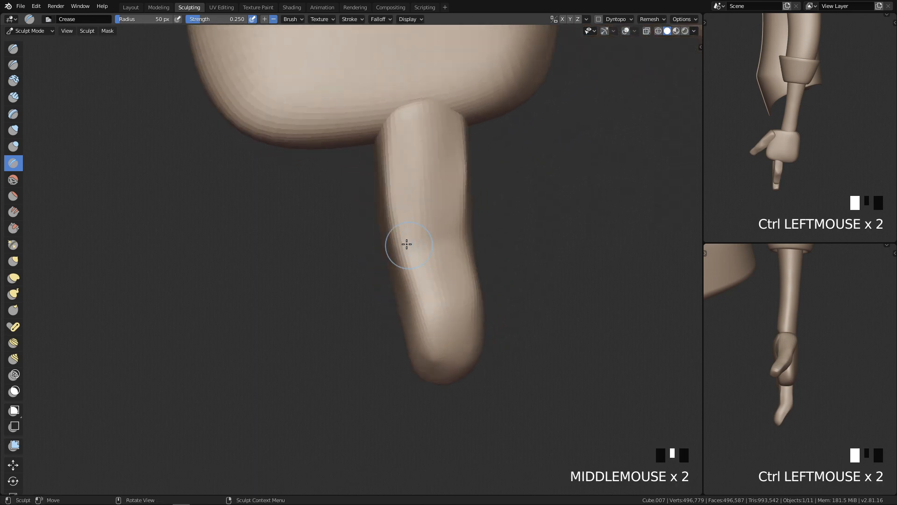
Step: Cut a crease across the inner side of the finger's joint with the 50 px Crease brush
drag(419, 233, 406, 236)
mouse_move(402, 234)
middle_down()
mouse_move(447, 256)
mouse_move(380, 257)
mouse_move(428, 257)
middle_up()
drag(428, 258, 438, 257)
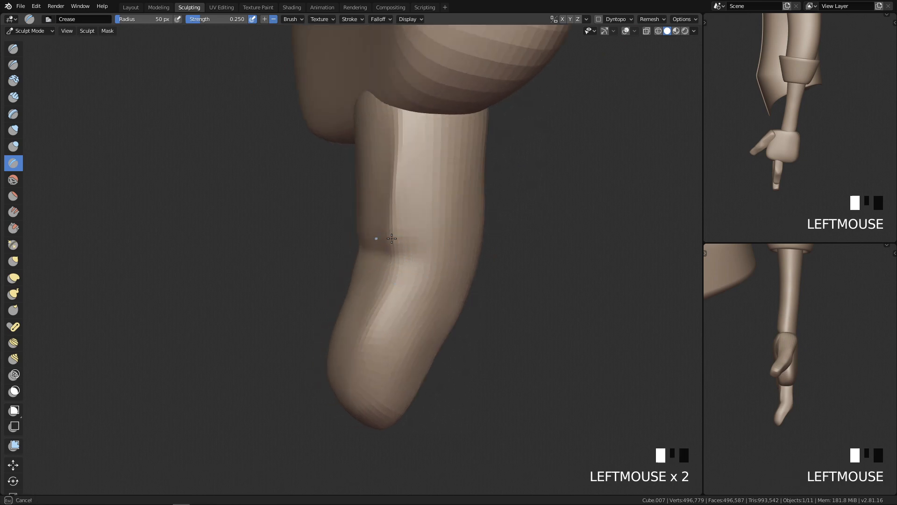
Step: Soften the finger's joint crease with a 78 px brush, then smooth the upper segment near the palm
middle_drag(382, 247, 461, 246)
key(f)
click(481, 233)
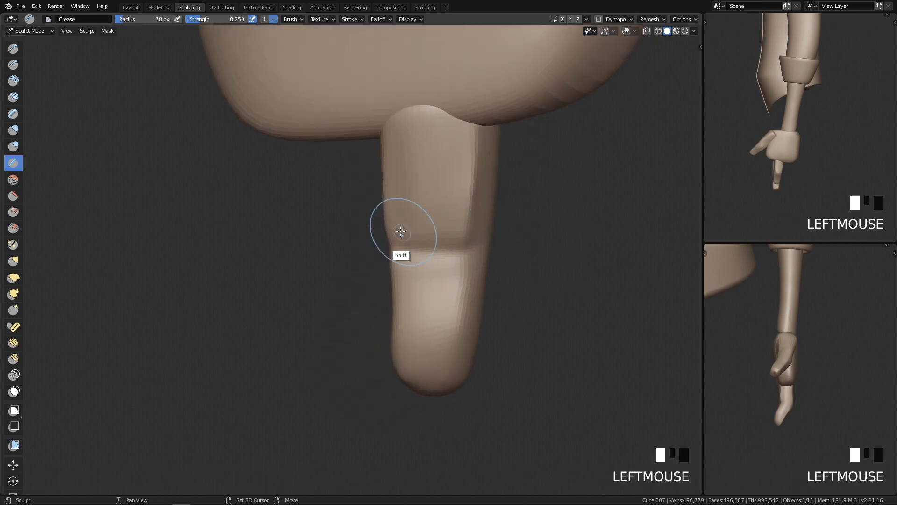
shift+drag(402, 231, 421, 241)
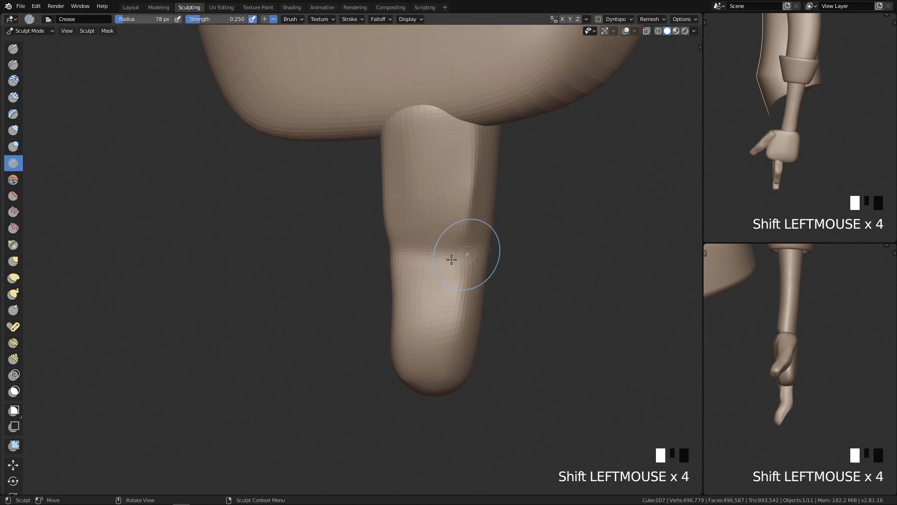
key(q)
key(q)
ctrl+middle_drag(541, 227, 451, 207)
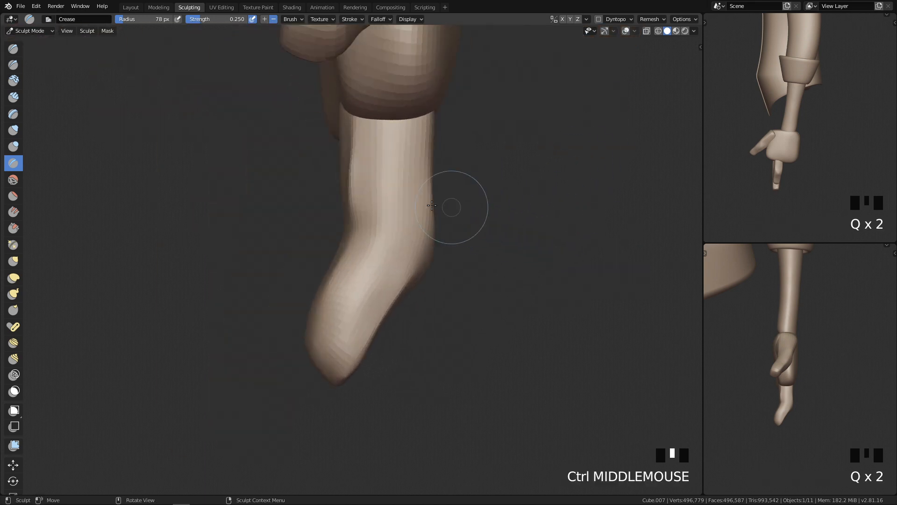
shift+drag(356, 141, 433, 150)
Step: Choose the Grab brush with a 161 px radius and bring the whole hand into view
key(g)
key(f)
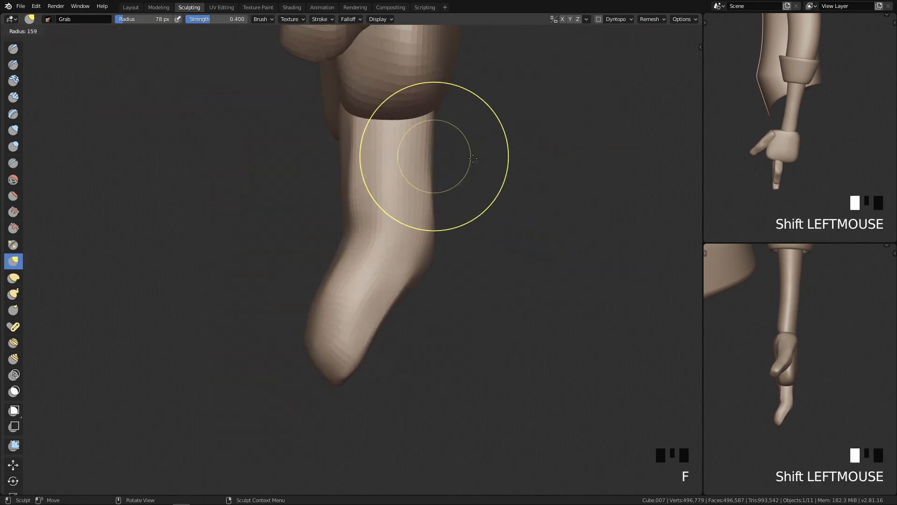
click(509, 158)
ctrl+middle_drag(498, 160, 469, 386)
mouse_move(523, 261)
ctrl+middle_down()
mouse_move(521, 285)
mouse_move(421, 239)
ctrl+middle_up()
key(q)
click(462, 241)
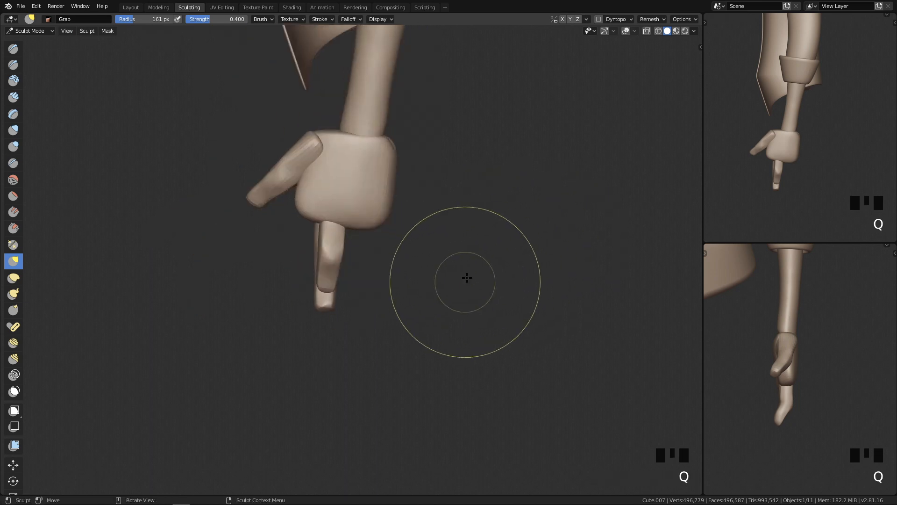
Step: Give the thumb a Subdivision Surface modifier at viewport level 1 and apply it
key(Tab)
mouse_move(352, 315)
ctrl+middle_down()
mouse_move(385, 250)
mouse_move(400, 270)
ctrl+middle_up()
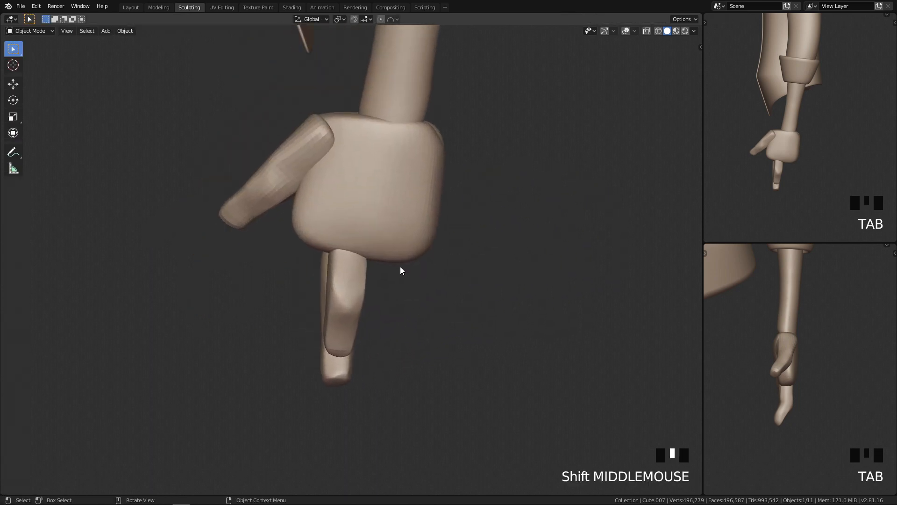
ctrl+middle_drag(419, 209, 427, 197)
middle_drag(293, 117, 393, 131)
click(345, 112)
ctrl+middle_drag(345, 113, 452, 148)
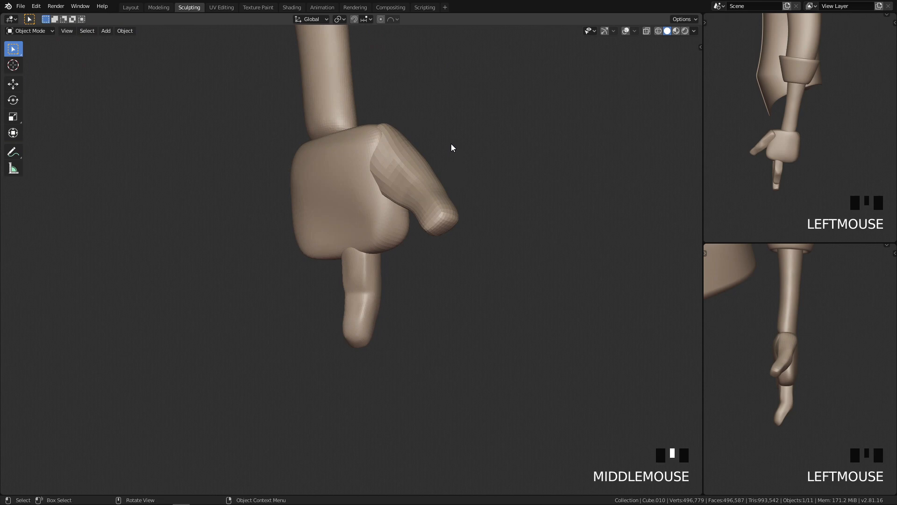
key(ctrl+1)
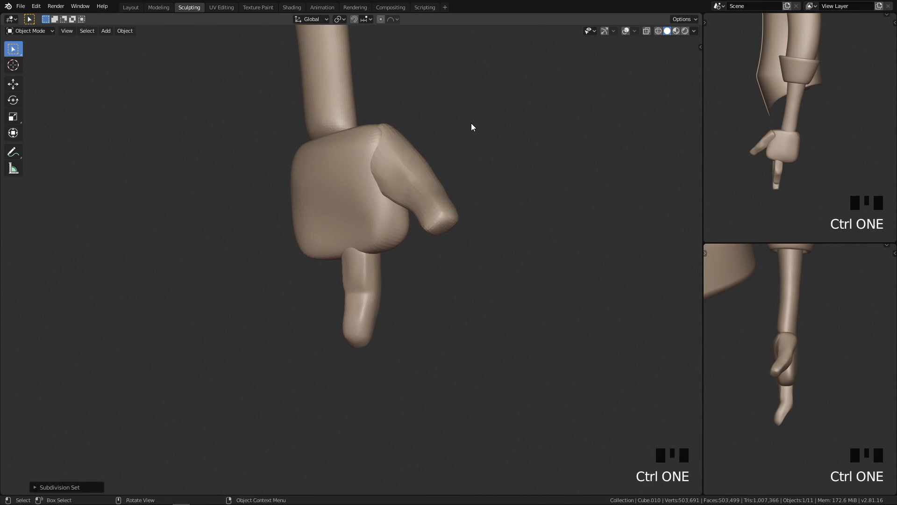
click(132, 7)
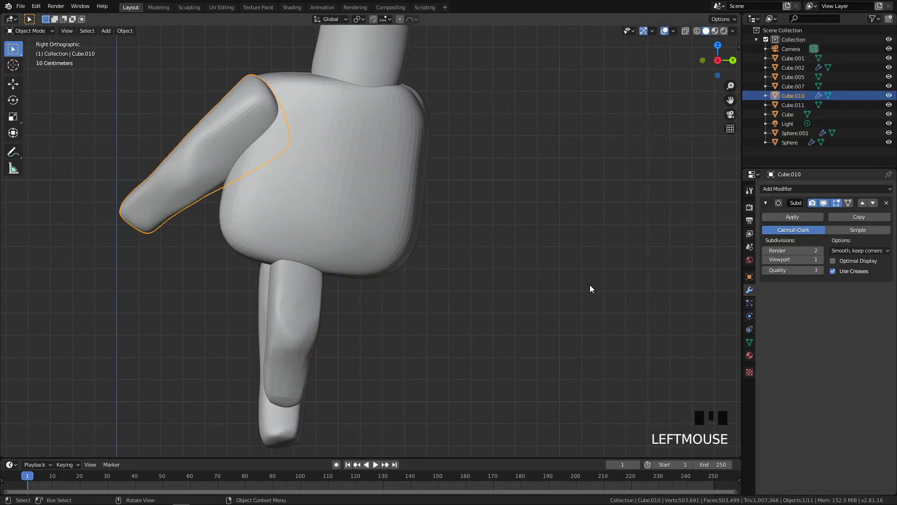
click(772, 214)
Step: Return to sculpting the thumb and smooth its surface with a 115 px brush
mouse_move(291, 122)
shift+middle_down()
mouse_move(279, 88)
mouse_move(292, 49)
mouse_move(306, 90)
mouse_move(265, 63)
shift+middle_up()
click(190, 7)
middle_drag(429, 164, 381, 250)
middle_drag(360, 250, 386, 345)
key(f)
click(437, 243)
shift+click(386, 346)
shift+drag(371, 369, 344, 372)
key(q)
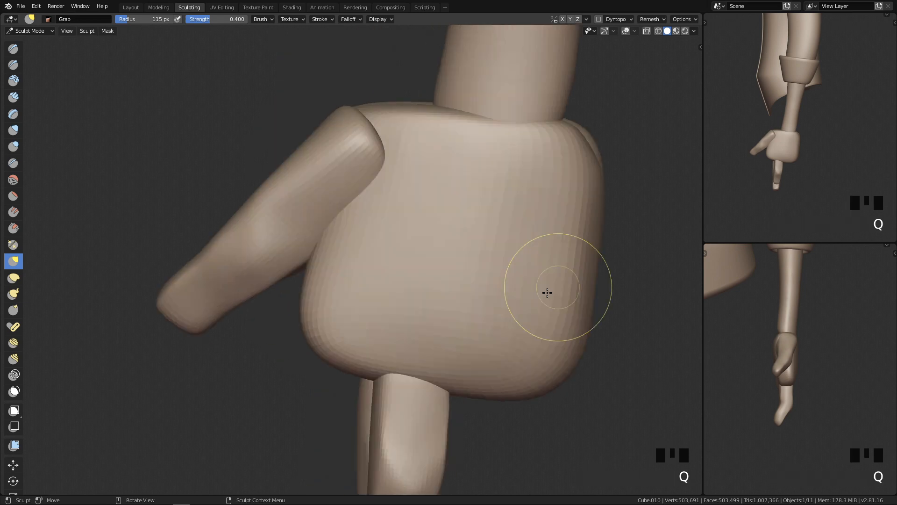
Step: Continue smoothing the thumb from several angles, adjusting the brush radius along the way
middle_drag(422, 317, 513, 327)
mouse_move(384, 379)
shift+mouse_down()
mouse_move(377, 388)
mouse_move(384, 380)
shift+mouse_up()
middle_drag(414, 366, 472, 332)
shift+drag(471, 319, 507, 318)
middle_drag(546, 330, 458, 333)
key(f)
click(444, 330)
shift+drag(333, 336, 337, 327)
Step: Round off the thumb's tip by smoothing it from several sides with a 63 px brush
middle_drag(392, 329, 304, 300)
shift+middle_drag(261, 259, 354, 277)
mouse_move(354, 277)
middle_down()
mouse_move(416, 305)
mouse_move(414, 297)
middle_up()
key(f)
click(423, 296)
shift+drag(324, 310, 340, 321)
mouse_move(341, 321)
middle_down()
mouse_move(280, 335)
mouse_move(320, 316)
middle_up()
shift+drag(311, 295, 332, 326)
middle_drag(332, 326, 222, 283)
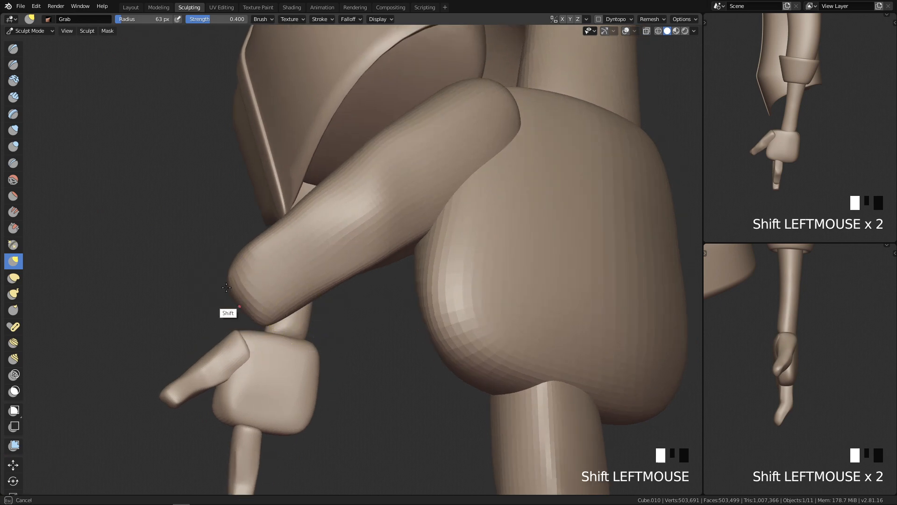
Step: Flatten the thumb's surfaces with the Scrape/Peaks brush at 79 px radius and 1.000 strength
key(shift+2)
key(shift+3)
mouse_move(286, 286)
middle_down()
mouse_move(364, 311)
mouse_move(403, 264)
middle_up()
key(f)
click(371, 224)
drag(371, 224, 379, 277)
middle_drag(379, 277, 387, 228)
drag(390, 188, 394, 202)
middle_drag(394, 203, 341, 281)
click(286, 269)
middle_drag(286, 269, 324, 258)
click(324, 240)
click(318, 258)
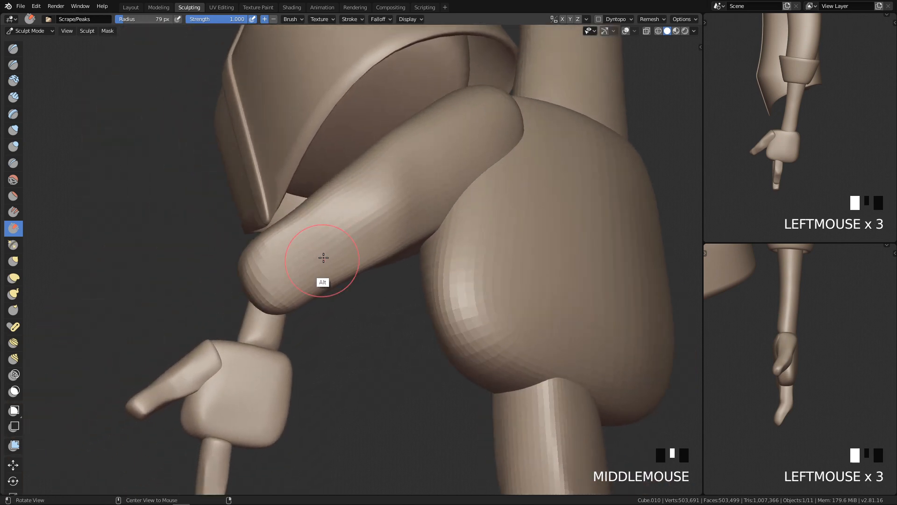
Step: Scrape broader planes along the thumb with 111 px and 125 px radii
key(f)
click(325, 247)
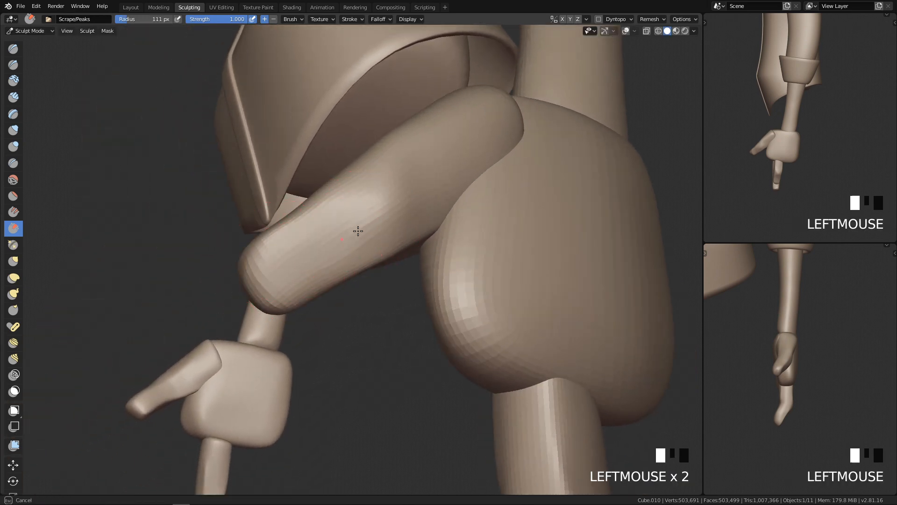
alt+middle_drag(461, 182, 427, 186)
key(f)
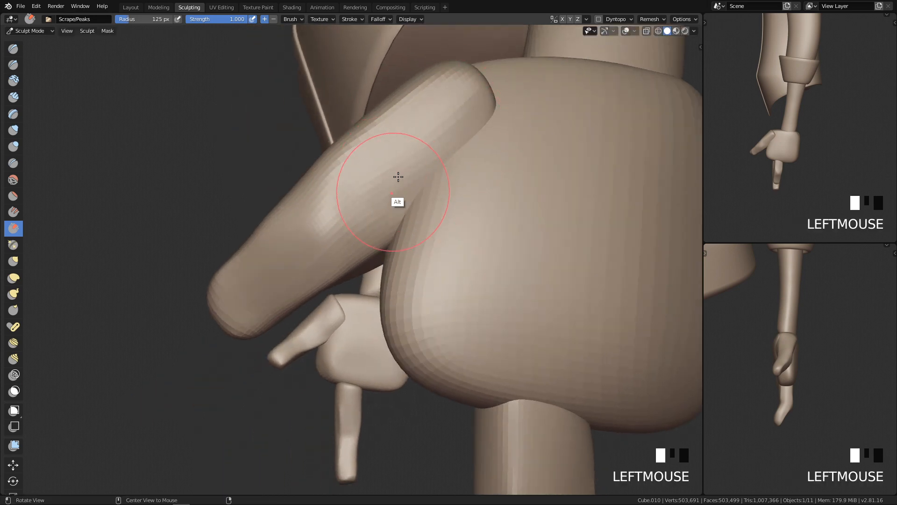
mouse_move(398, 176)
alt+middle_down()
mouse_move(403, 152)
mouse_move(363, 206)
alt+middle_up()
Step: Build up the thumb's joint with SculptDraw at 0.500 strength and 96 px radius, undoing the 125 px stroke
key(x)
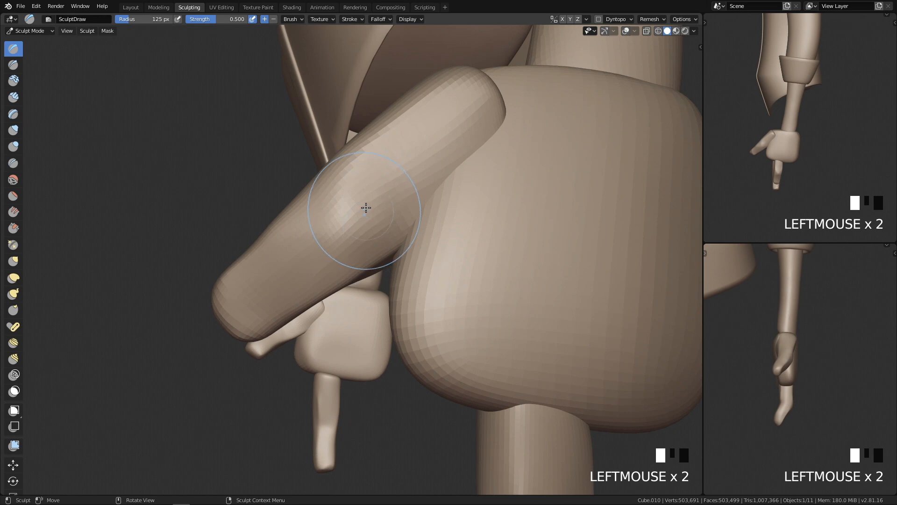
alt+middle_drag(372, 231, 354, 203)
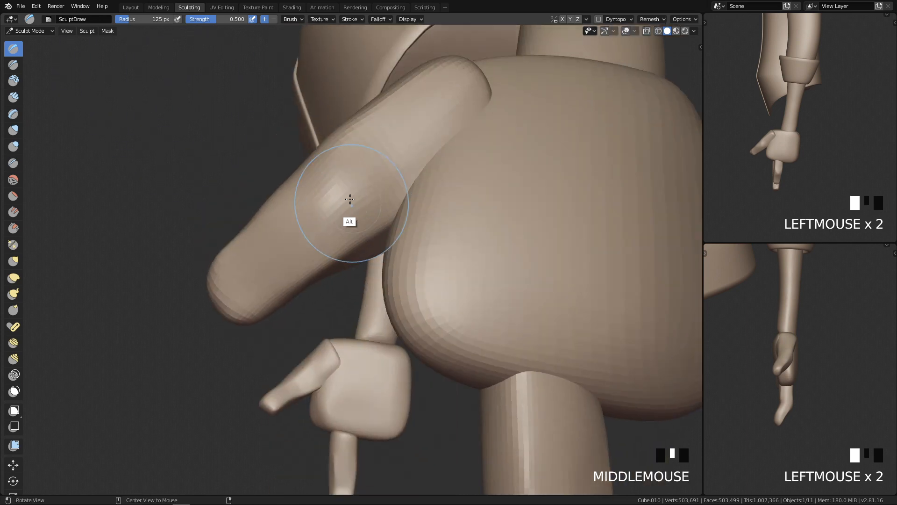
drag(330, 156, 363, 181)
key(ctrl+z)
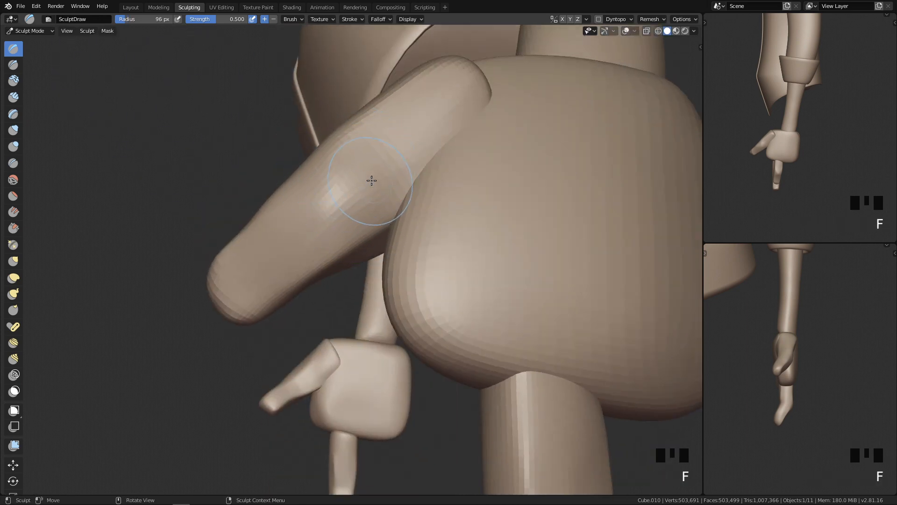
alt+middle_drag(357, 162, 449, 231)
click(436, 244)
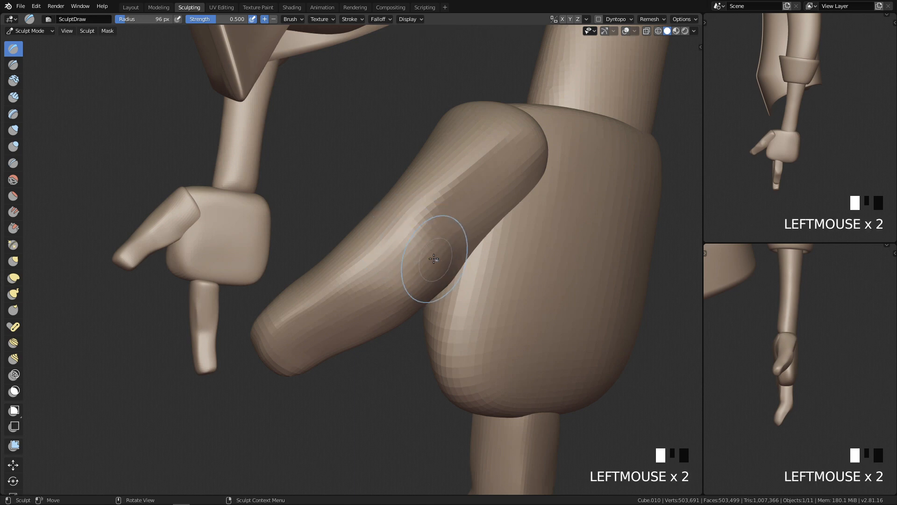
Step: Smooth the built-up area around the thumb's joint
key(q)
ctrl+middle_drag(481, 270, 443, 394)
middle_drag(423, 294, 463, 284)
shift+drag(458, 303, 456, 311)
middle_drag(450, 328, 551, 293)
mouse_move(489, 279)
middle_down()
mouse_move(577, 257)
mouse_move(435, 347)
mouse_move(459, 304)
middle_up()
Step: Adjust the thumb's contour with the Grab brush
key(g)
key(f)
click(464, 298)
ctrl+middle_drag(458, 337, 444, 313)
key(f)
mouse_move(391, 324)
mouse_down()
mouse_move(417, 276)
mouse_move(426, 227)
mouse_up()
Step: Crease the palm side of the thumb's joint at 0.250 strength and set the brush radius to 71 px
key(shift+c)
key(f)
click(376, 265)
key(f)
click(368, 259)
drag(386, 241, 362, 268)
middle_drag(410, 236, 424, 217)
key(f)
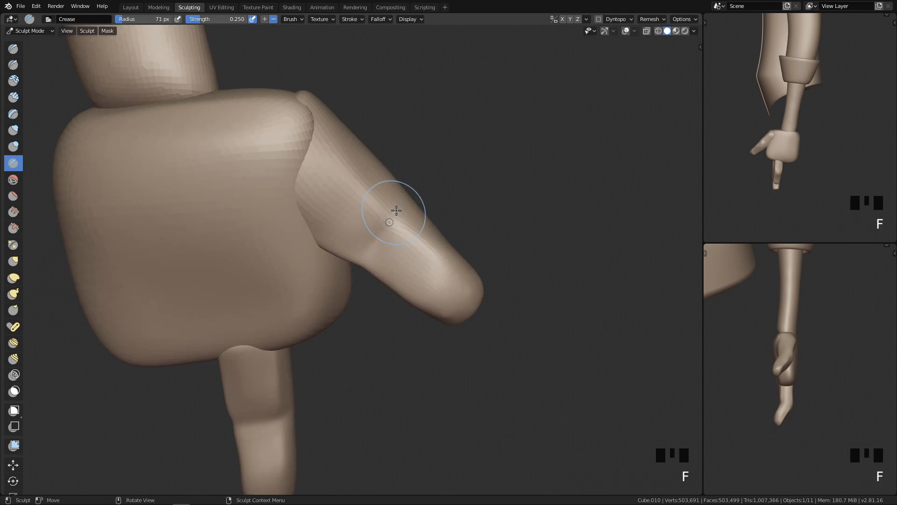
middle_drag(327, 326, 298, 307)
Step: Leave sculpting and join the thumb and the palm into one object
key(q)
ctrl+middle_drag(378, 291, 405, 374)
key(Tab)
key(Tab)
mouse_move(346, 292)
middle_down()
mouse_move(445, 241)
mouse_move(412, 324)
mouse_move(429, 239)
mouse_move(449, 304)
mouse_move(441, 255)
middle_up()
key(q)
middle_drag(417, 219, 465, 260)
shift+middle_drag(472, 343, 421, 283)
key(ctrl+j)
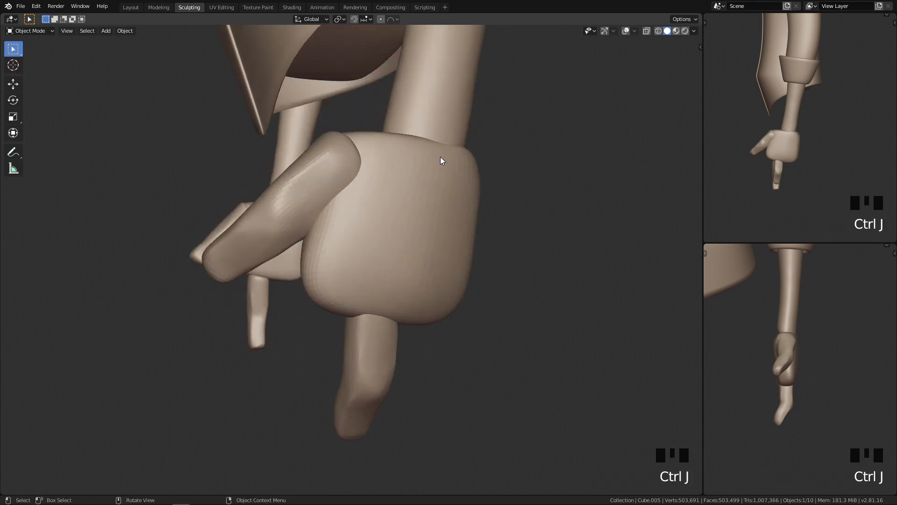
Step: Try to remesh the joined palm and thumb with a voxel size of 0.037 m
key(Tab)
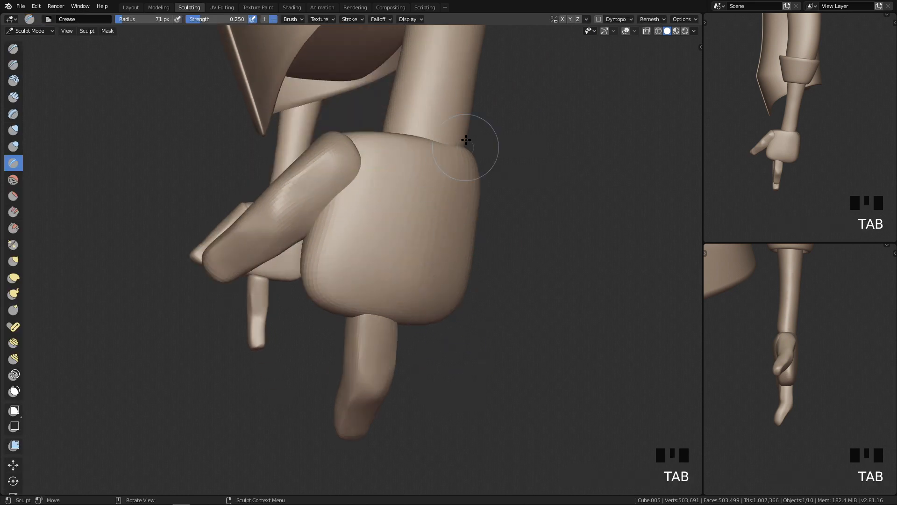
click(649, 19)
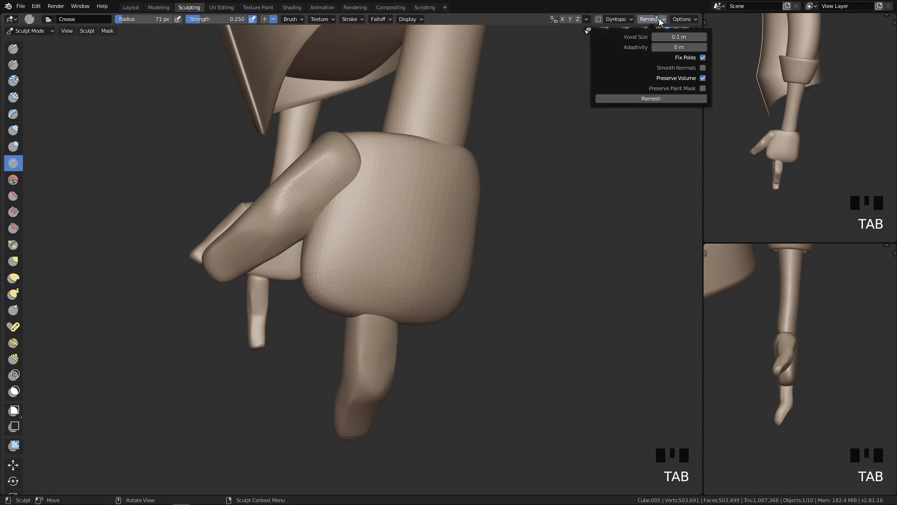
click(672, 40)
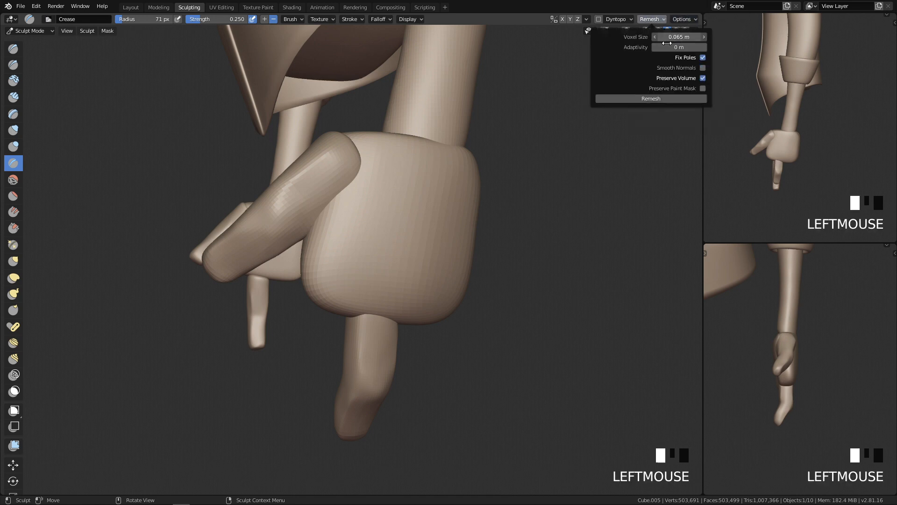
click(646, 97)
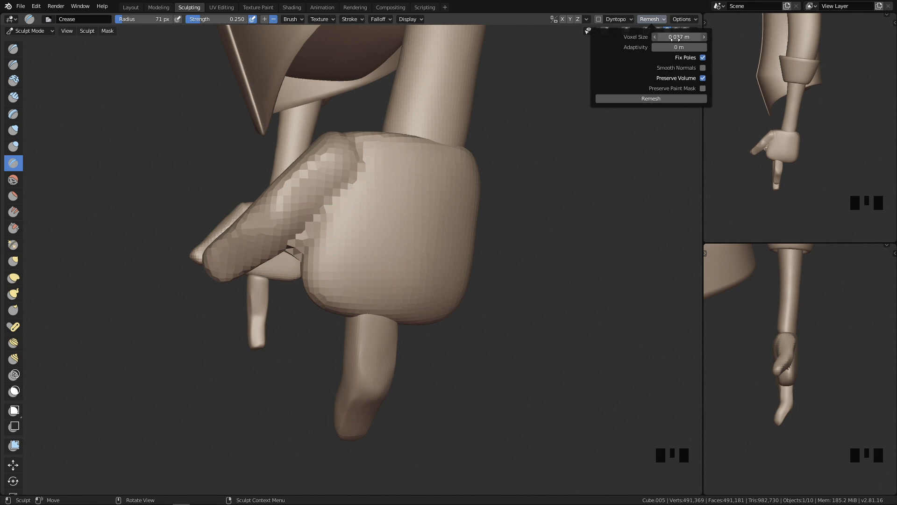
key(ctrl+z)
Step: Try a finer remesh of the joined palm and thumb with a voxel size of 0.022 m
click(650, 19)
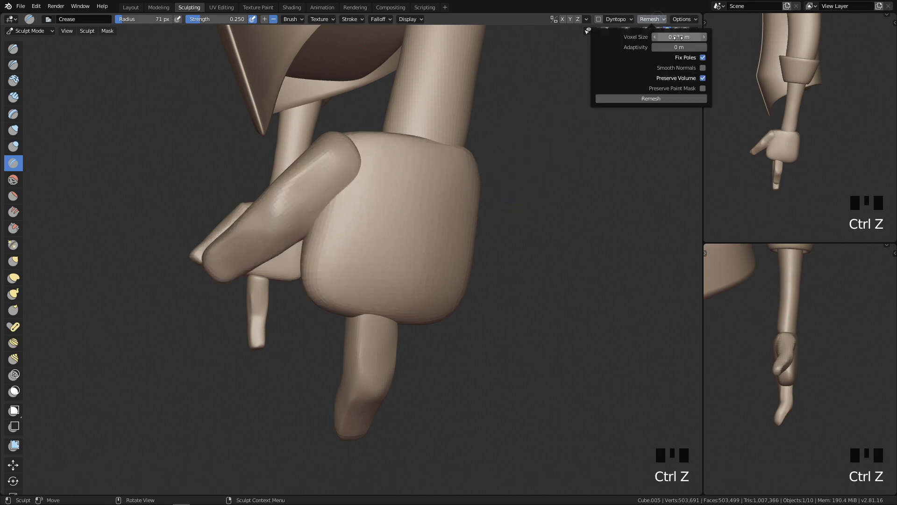
drag(678, 37, 673, 38)
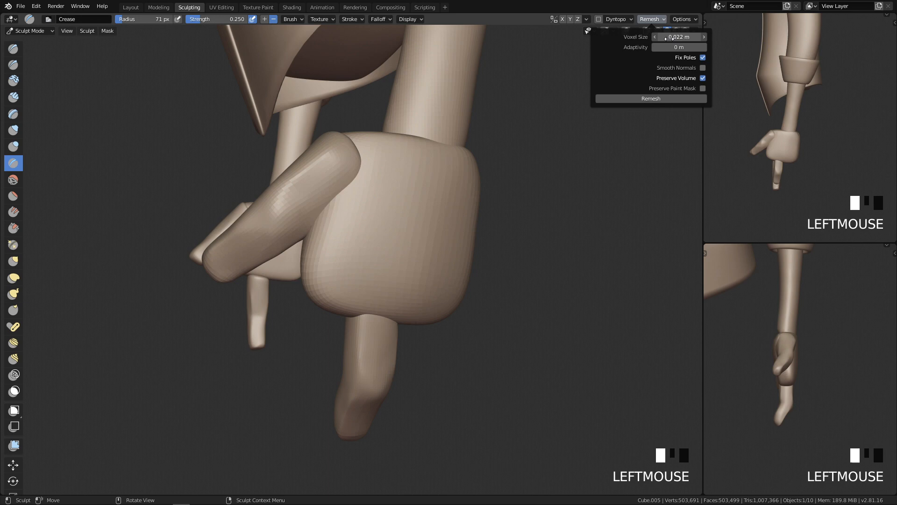
click(659, 98)
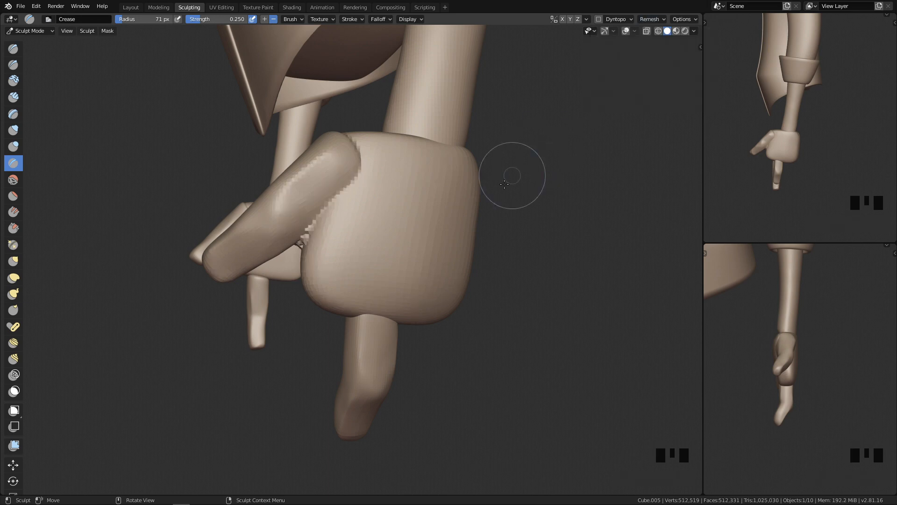
Step: Try a finer remesh of the joined palm and thumb with a voxel size of 0.017 m
click(650, 19)
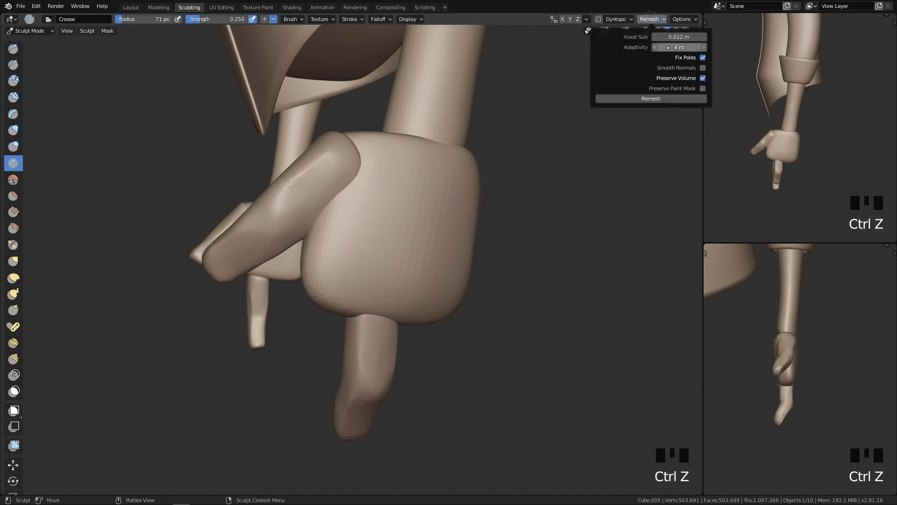
drag(677, 37, 678, 40)
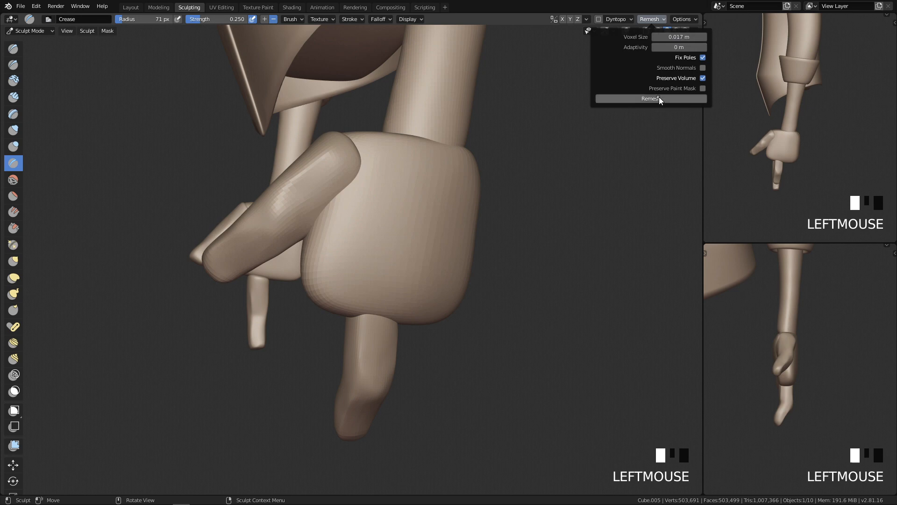
ctrl+middle_drag(504, 233, 475, 165)
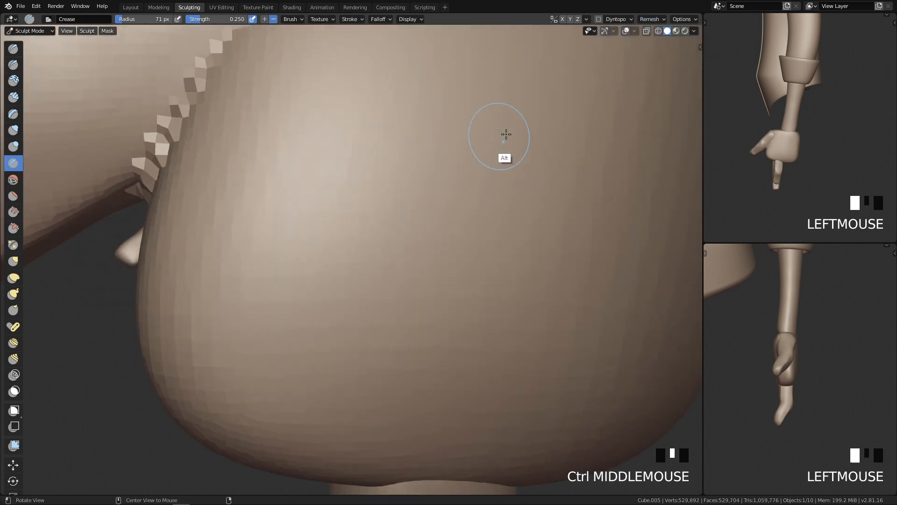
ctrl+middle_drag(506, 135, 482, 186)
key(ctrl+z)
Step: Remesh the joined palm and thumb with a voxel size of 0.015 m and start smoothing their seam
click(661, 20)
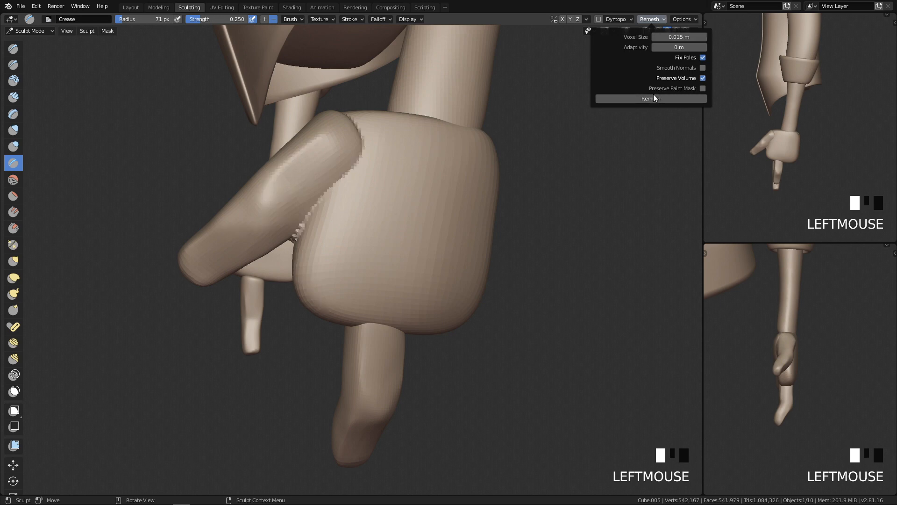
middle_drag(514, 164, 446, 178)
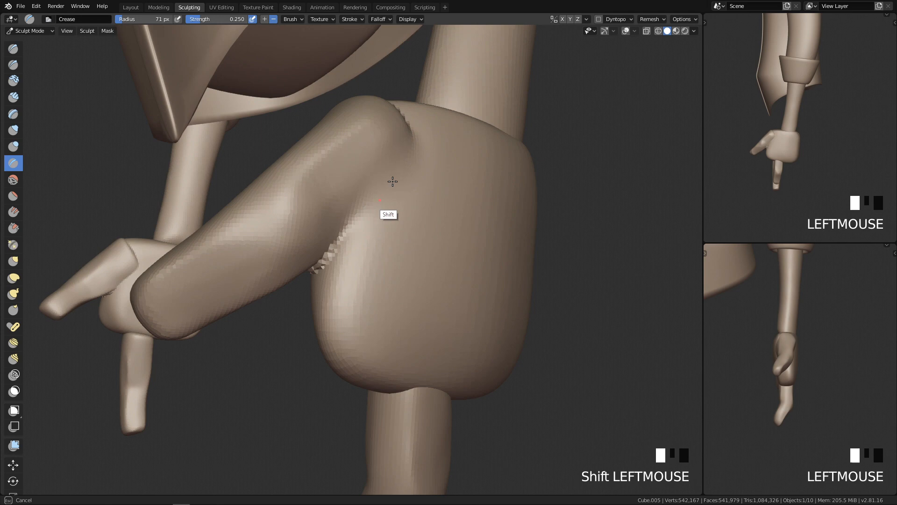
mouse_move(392, 182)
middle_down()
mouse_move(413, 185)
mouse_move(411, 171)
middle_up()
Step: Fill the seam at the base of the thumb with Clay Strips at 0.700 strength and smooth it into the palm
key(c)
mouse_move(412, 161)
mouse_down()
mouse_move(375, 229)
mouse_move(406, 163)
mouse_up()
shift+drag(400, 170, 389, 162)
shift+drag(398, 235, 426, 180)
middle_drag(425, 191, 411, 247)
drag(368, 210, 362, 182)
alt+drag(374, 213, 334, 251)
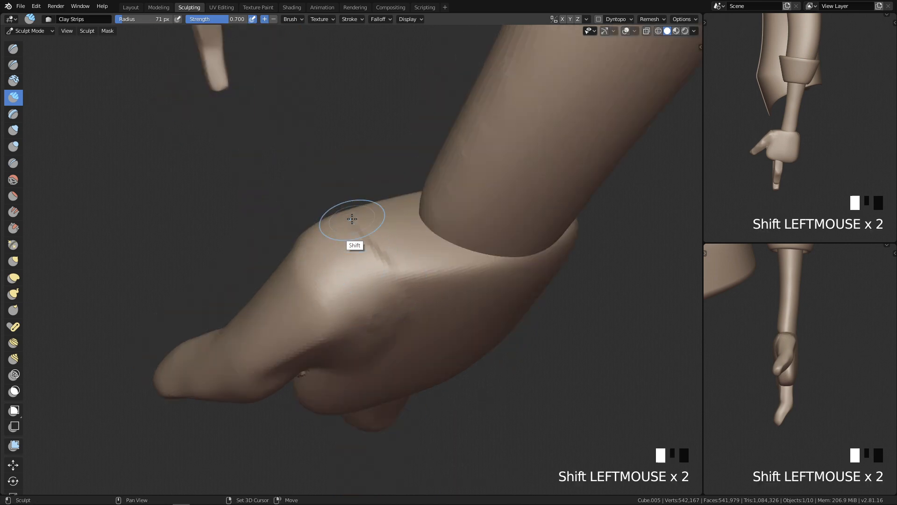
middle_drag(364, 279, 369, 198)
shift+click(338, 244)
mouse_move(338, 245)
middle_down()
mouse_move(362, 206)
mouse_move(369, 220)
middle_up()
Step: Smooth the jagged seam in the web under the thumb, using the Crease brush set to a 52 px radius
key(4)
key(f)
click(385, 190)
drag(366, 183, 349, 200)
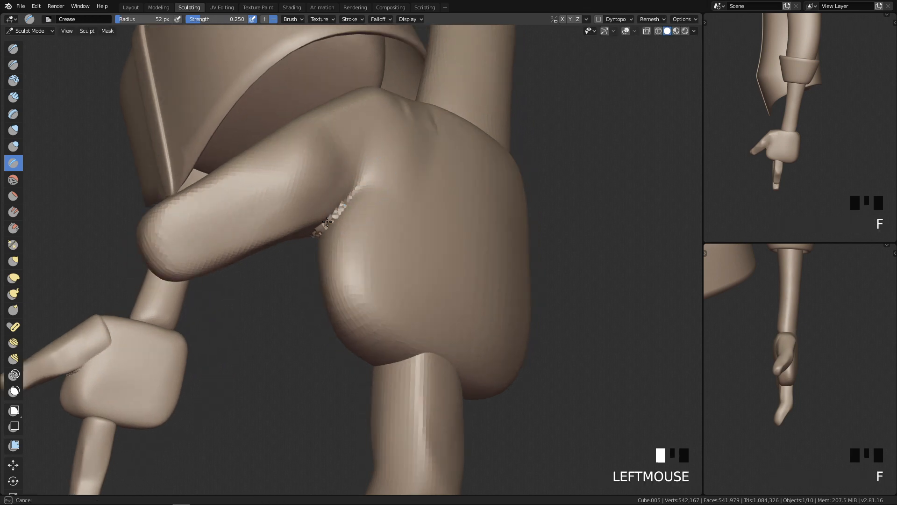
key(ctrl+z)
middle_drag(327, 233, 435, 204)
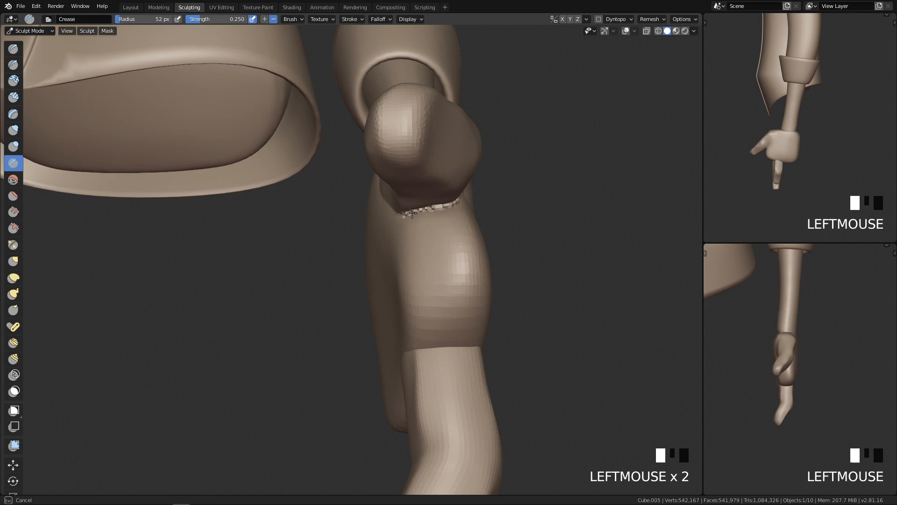
shift+drag(401, 214, 472, 217)
middle_drag(473, 217, 405, 257)
shift+drag(405, 257, 377, 206)
Step: Crease the fold where the thumb meets the palm at 0.250 strength and smooth around it
mouse_move(377, 206)
alt+middle_down()
mouse_move(392, 219)
mouse_move(401, 191)
alt+middle_up()
drag(425, 180, 393, 208)
mouse_move(398, 210)
middle_down()
mouse_move(467, 208)
mouse_move(512, 257)
middle_up()
shift+drag(431, 190, 433, 187)
middle_drag(434, 189, 443, 241)
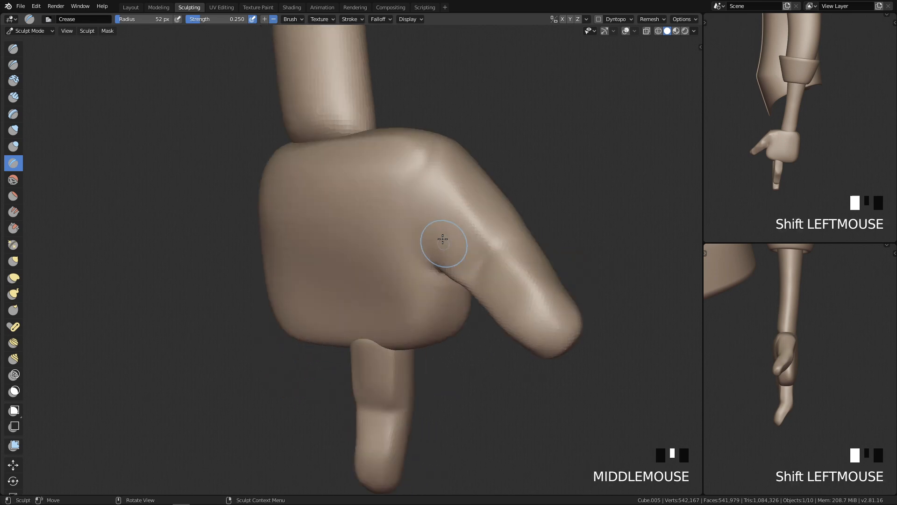
Step: Set the brush radius to 87 px and smooth the transition from the thumb's base into the palm
key(f)
click(458, 236)
shift+drag(431, 168, 425, 202)
middle_drag(422, 259, 366, 143)
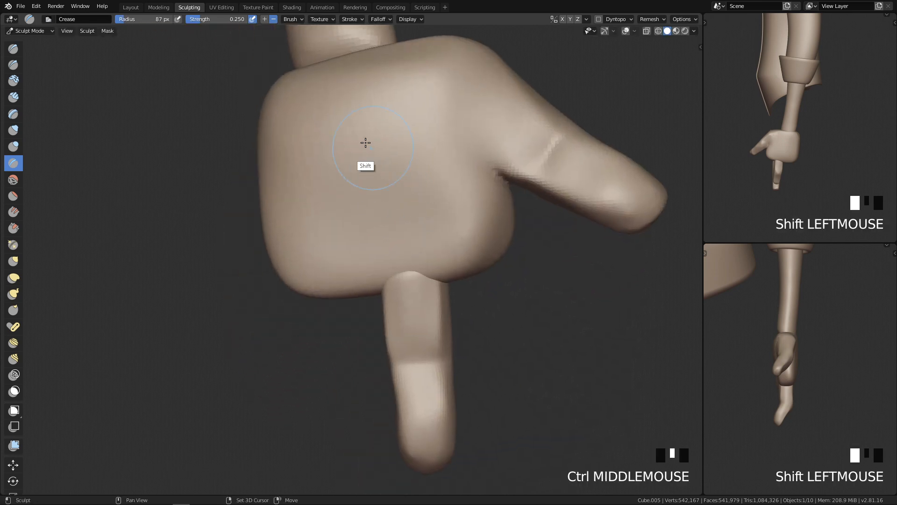
ctrl+middle_drag(386, 143, 496, 186)
Step: Build up the web between thumb and palm with 55 px Clay Strips at 0.700 strength and smooth it
key(q)
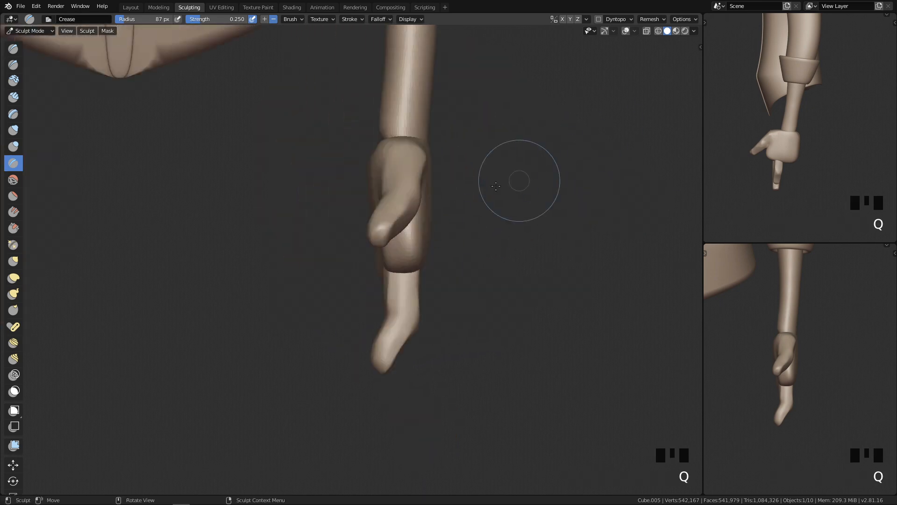
key(q)
ctrl+middle_drag(444, 280, 415, 218)
shift+middle_drag(339, 228, 388, 154)
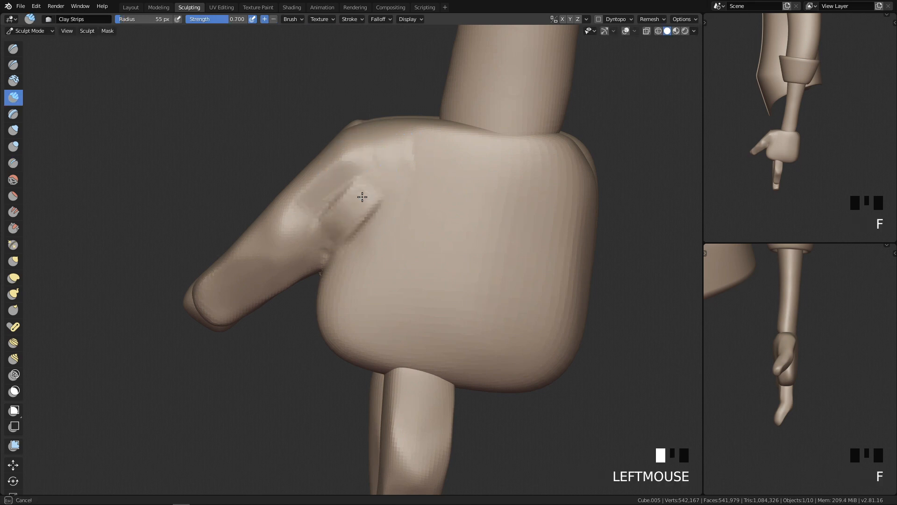
key(ctrl+z)
mouse_move(362, 197)
mouse_down()
mouse_move(337, 221)
mouse_move(370, 188)
mouse_up()
mouse_move(331, 216)
mouse_down()
mouse_move(333, 199)
mouse_move(359, 185)
mouse_up()
shift+drag(335, 215, 361, 198)
drag(338, 218, 370, 190)
drag(333, 222, 365, 198)
shift+drag(318, 237, 353, 208)
shift+drag(326, 227, 365, 197)
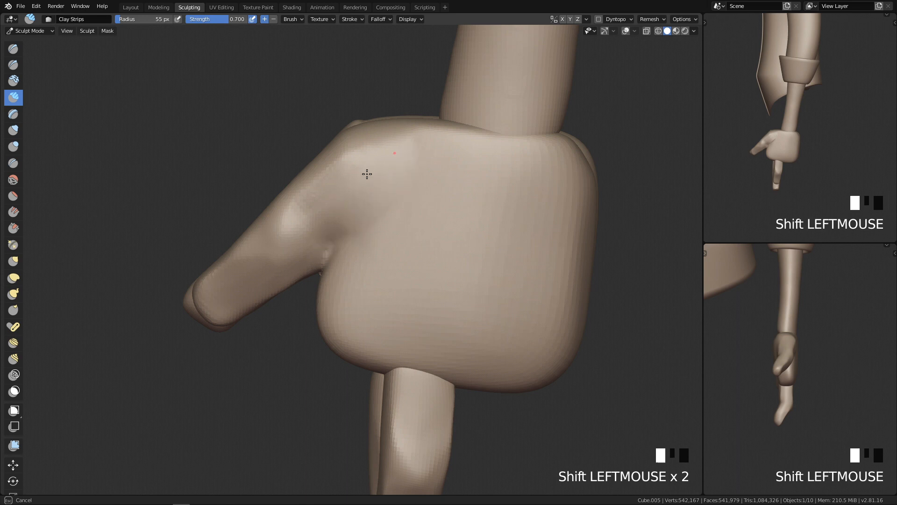
Step: Switch to the Grab brush at 0.400 strength and adjust the thumb's contour
key(q)
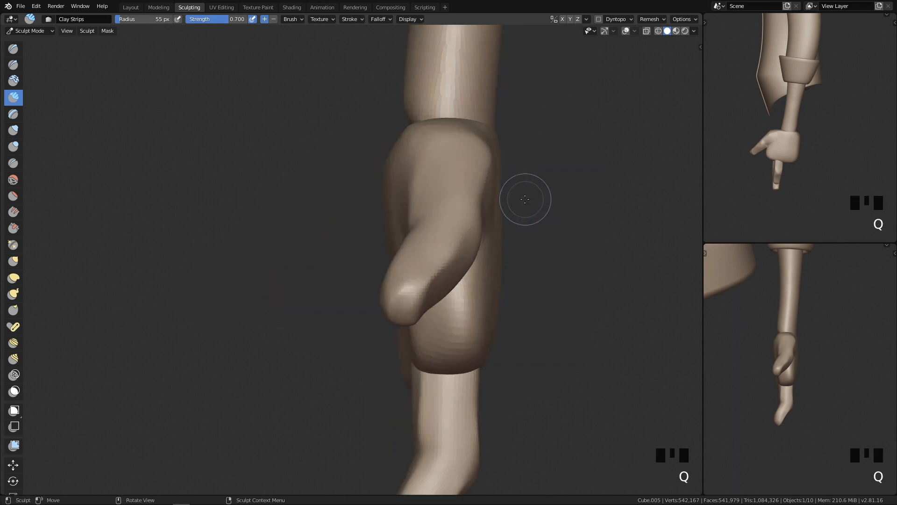
key(g)
key(f)
click(561, 258)
mouse_move(561, 258)
middle_down()
mouse_move(483, 286)
mouse_move(455, 276)
middle_up()
key(f)
click(437, 279)
key(f)
click(448, 267)
drag(448, 267, 458, 255)
drag(454, 262, 460, 247)
mouse_move(460, 247)
middle_down()
mouse_move(531, 243)
mouse_move(533, 182)
middle_up()
Step: Set the Grab radius to 151 px and smooth and reshape the base of the thumb
key(q)
key(f)
click(489, 183)
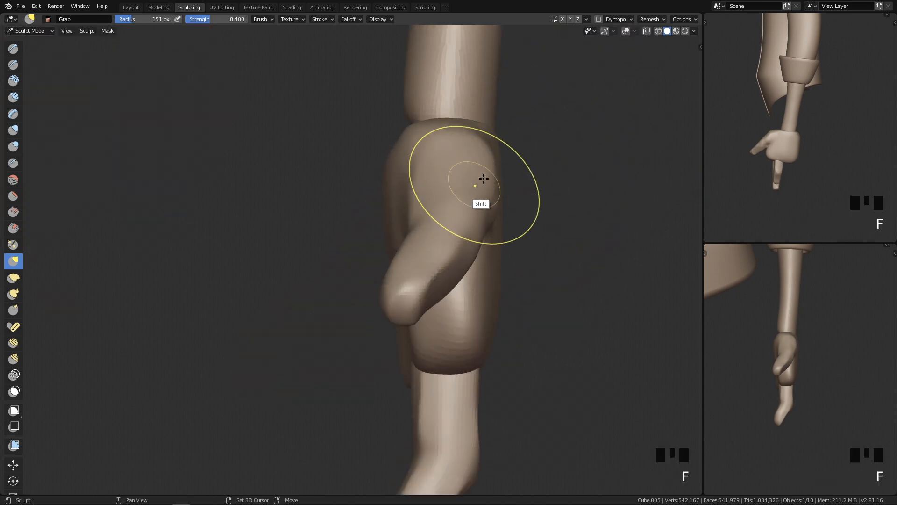
shift+drag(474, 185, 506, 183)
middle_drag(507, 183, 455, 210)
shift+drag(478, 189, 486, 177)
mouse_move(503, 173)
middle_down()
mouse_move(416, 199)
mouse_move(453, 190)
mouse_move(448, 149)
middle_up()
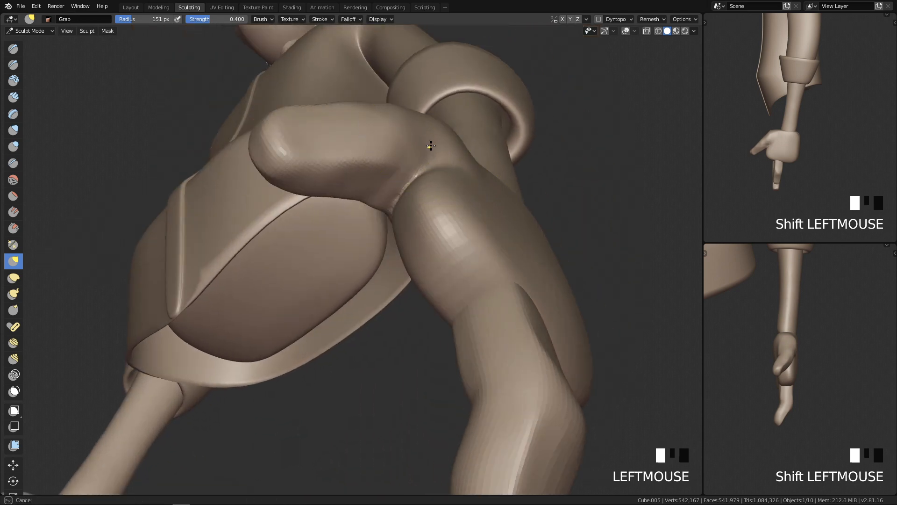
Step: Reshape the middle of the thumb with the Grab brush at a 172 px radius
key(f)
click(448, 205)
mouse_move(447, 206)
middle_down()
mouse_move(403, 237)
mouse_move(372, 217)
middle_up()
mouse_move(412, 166)
ctrl+middle_down()
mouse_move(581, 190)
mouse_move(482, 374)
mouse_move(458, 352)
mouse_move(452, 426)
mouse_move(455, 295)
mouse_move(434, 239)
mouse_move(359, 252)
mouse_move(406, 345)
mouse_move(447, 367)
mouse_move(390, 321)
mouse_move(373, 254)
mouse_move(446, 305)
ctrl+middle_up()
key(f)
click(429, 287)
drag(418, 306, 403, 280)
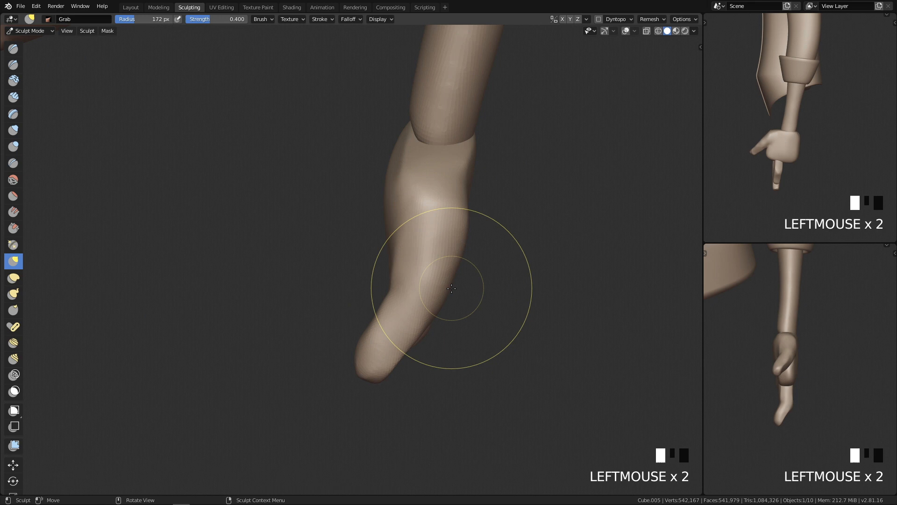
Step: Refine the thumb's side profile with the Grab brush at radii of 115, 149 and 174 px
key(f)
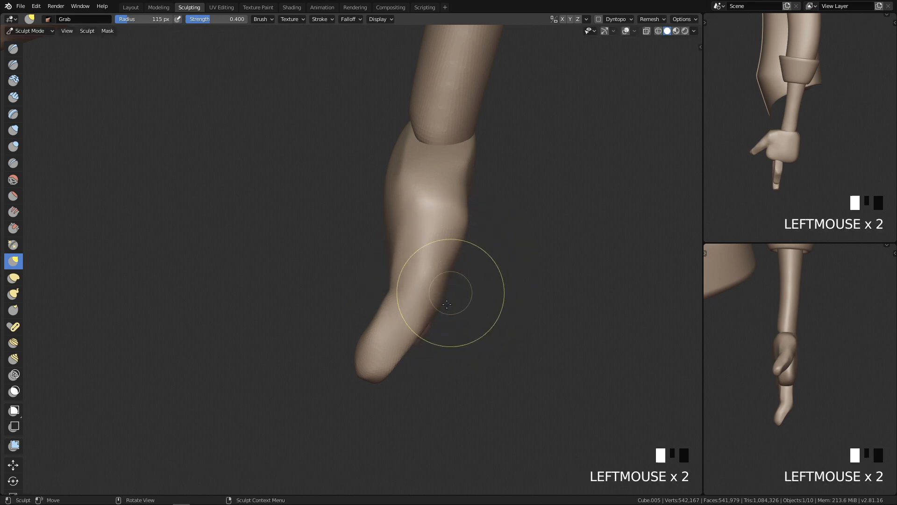
mouse_move(406, 338)
alt+middle_down()
mouse_move(416, 293)
mouse_move(395, 262)
mouse_move(394, 245)
mouse_move(354, 195)
mouse_move(457, 315)
mouse_move(398, 262)
mouse_move(373, 262)
mouse_move(490, 375)
mouse_move(370, 317)
mouse_move(348, 279)
alt+middle_up()
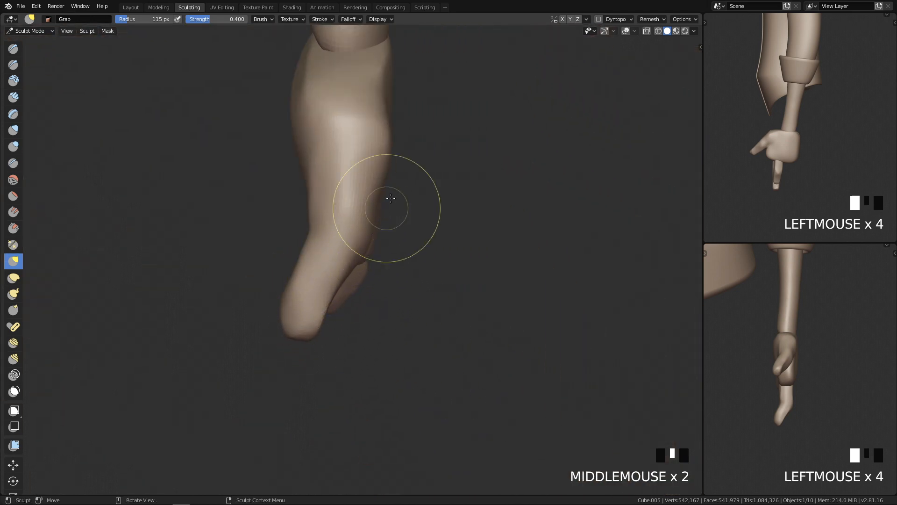
key(f)
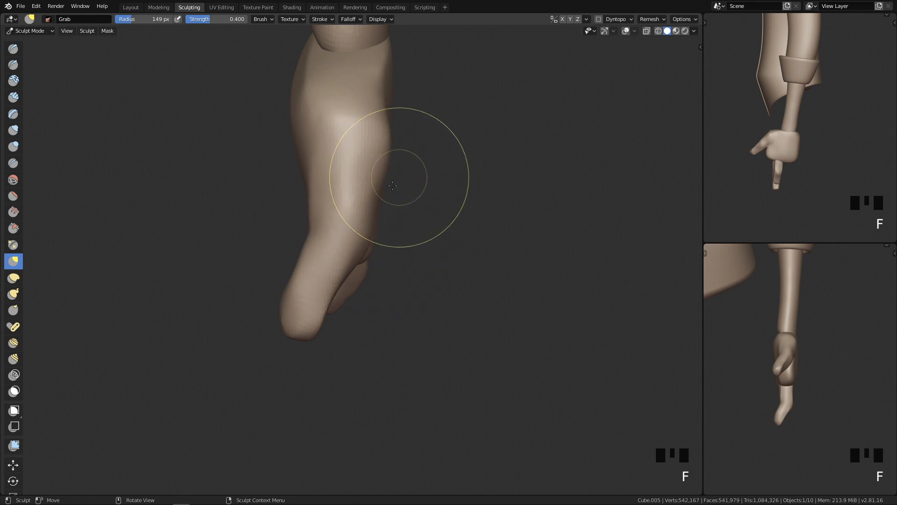
click(375, 199)
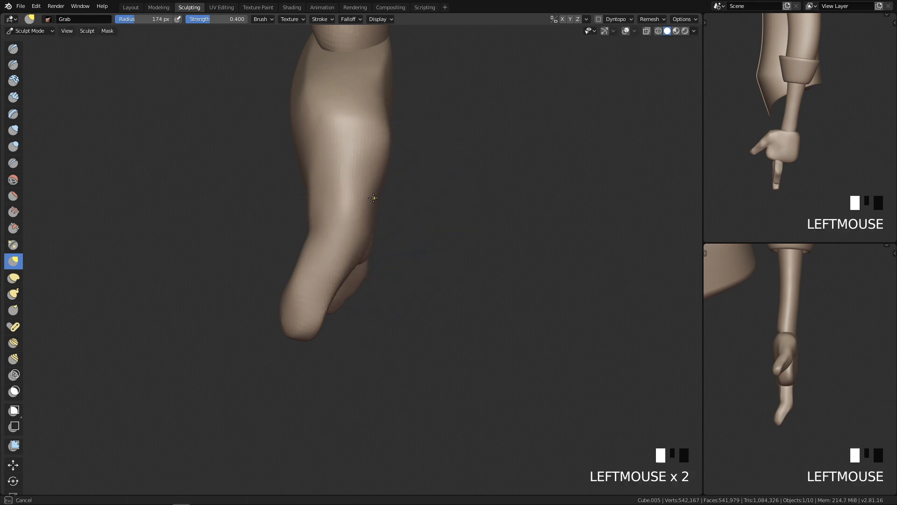
alt+middle_drag(368, 196, 427, 381)
Step: Adjust the bend and length of the thumb's tip with the Grab brush at a 342 px radius
key(q)
click(547, 257)
key(f)
click(372, 287)
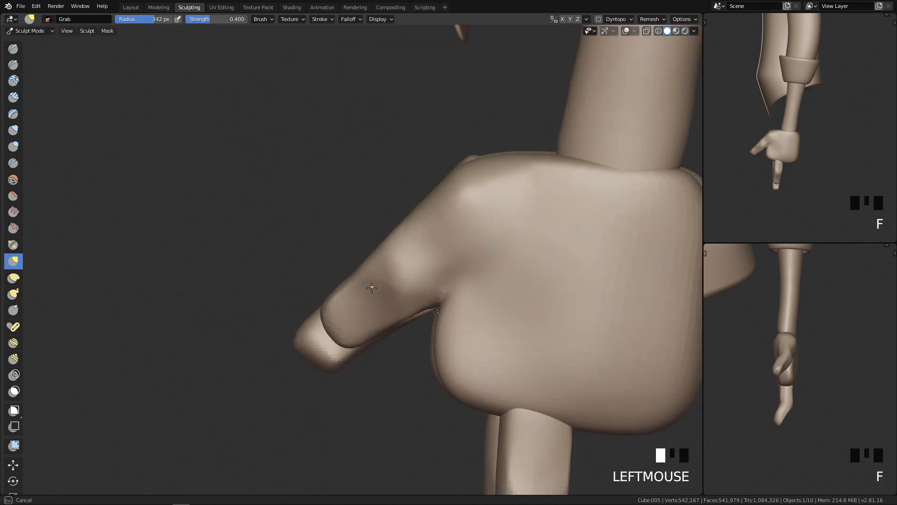
ctrl+middle_drag(371, 288, 476, 333)
key(q)
click(509, 219)
ctrl+middle_drag(421, 367, 454, 267)
middle_drag(422, 310, 511, 263)
Step: Refine the thumb's overall outline and outer base with the Grab brush at radii of 321 and 146 px
key(q)
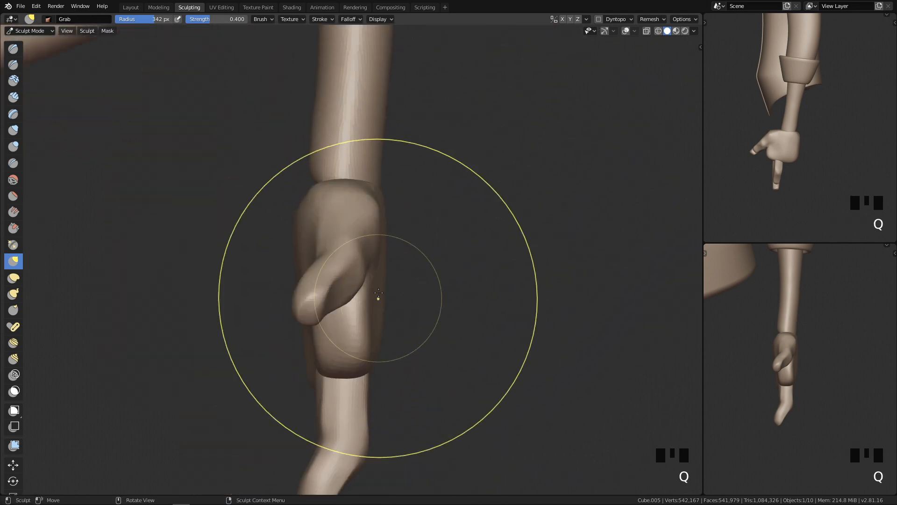
key(q)
key(f)
click(407, 215)
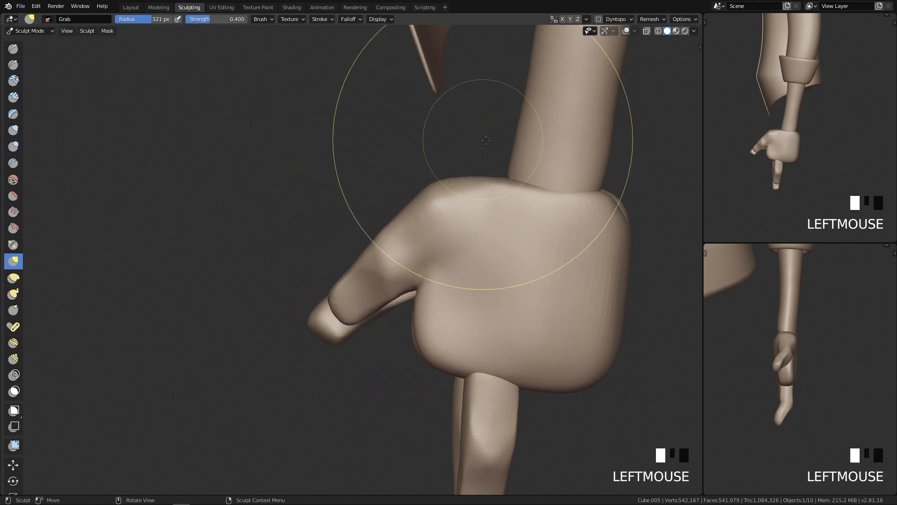
key(f)
key(f)
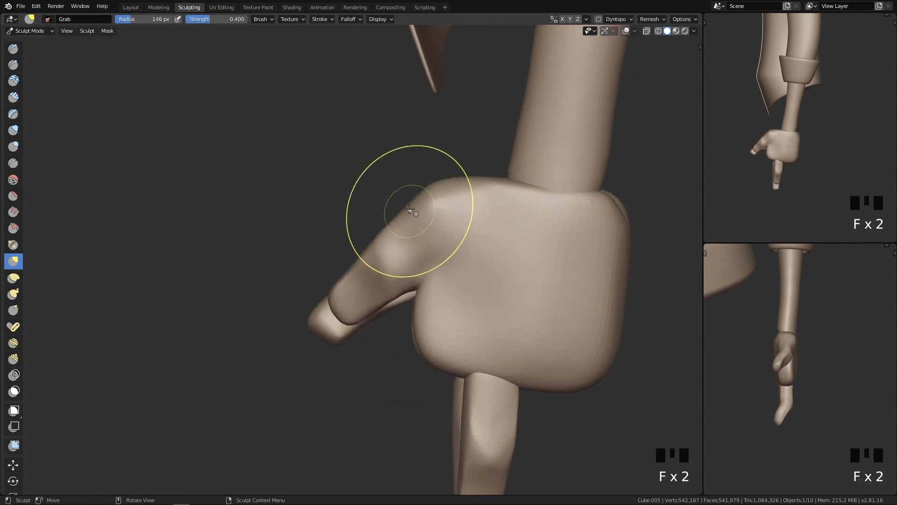
middle_drag(427, 236, 475, 244)
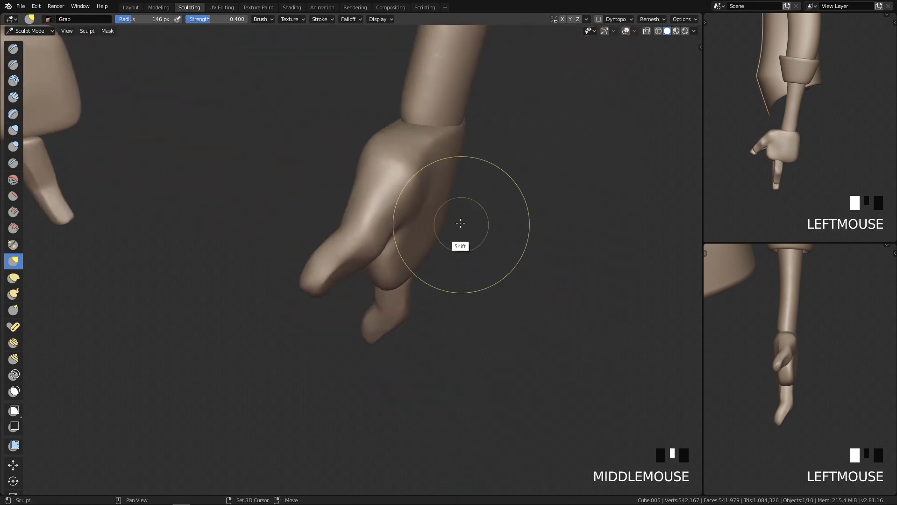
Step: Flatten the knuckle at the thumb's base with a 118 px Scrape/Peaks brush at 1.000 strength
key(shift+3)
key(f)
click(373, 182)
mouse_move(373, 182)
middle_down()
mouse_move(387, 209)
mouse_move(477, 106)
middle_up()
click(478, 107)
drag(478, 107, 426, 155)
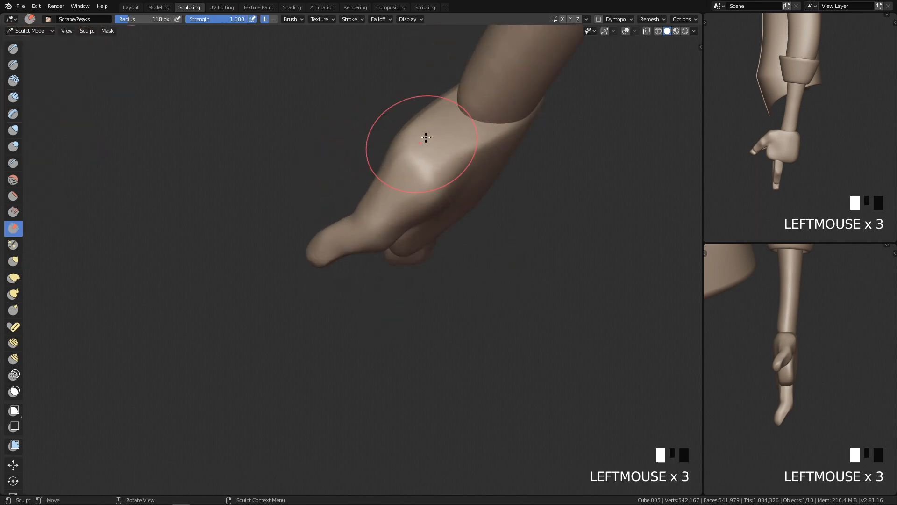
mouse_move(422, 168)
middle_down()
mouse_move(637, 176)
mouse_move(497, 253)
mouse_move(464, 391)
mouse_move(447, 267)
mouse_move(461, 280)
middle_up()
Step: Leave sculpting, duplicate the finger, and move and rotate the copy into place on the thumb side of the original
key(Tab)
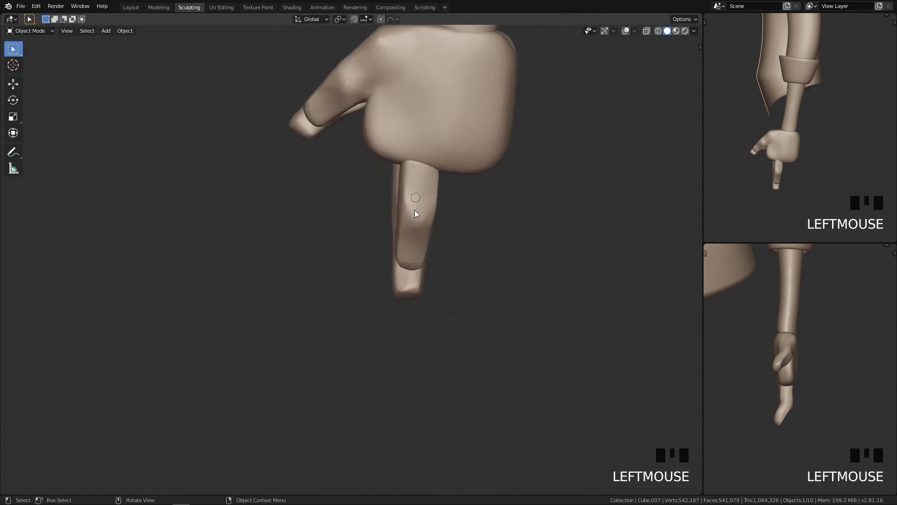
shift+middle_drag(479, 276, 403, 297)
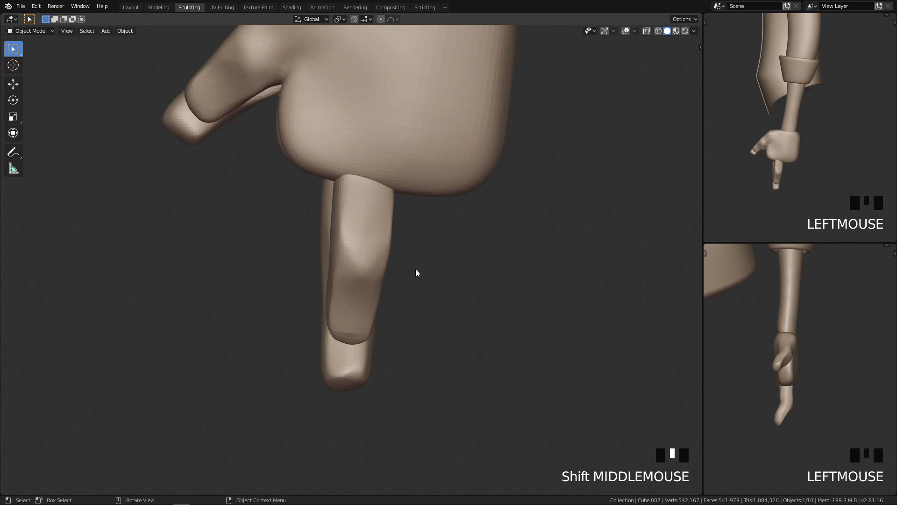
key(shift+d)
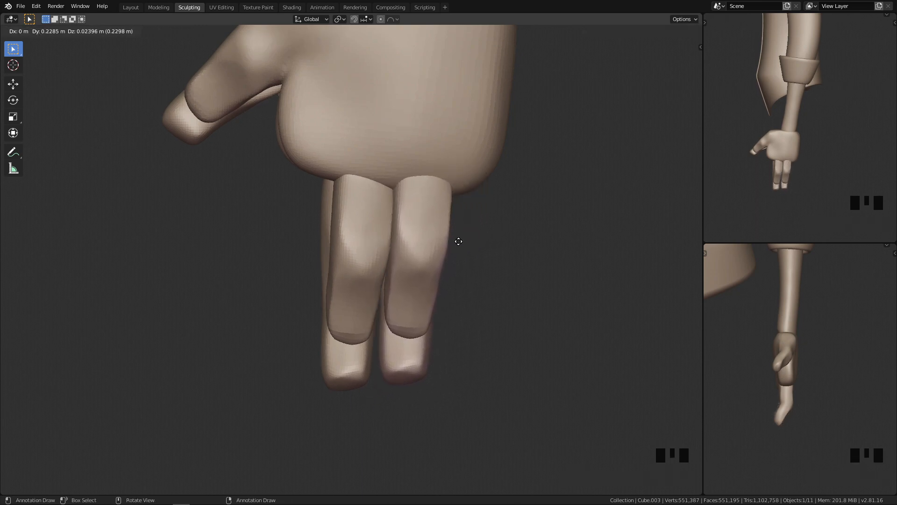
click(343, 215)
key(r)
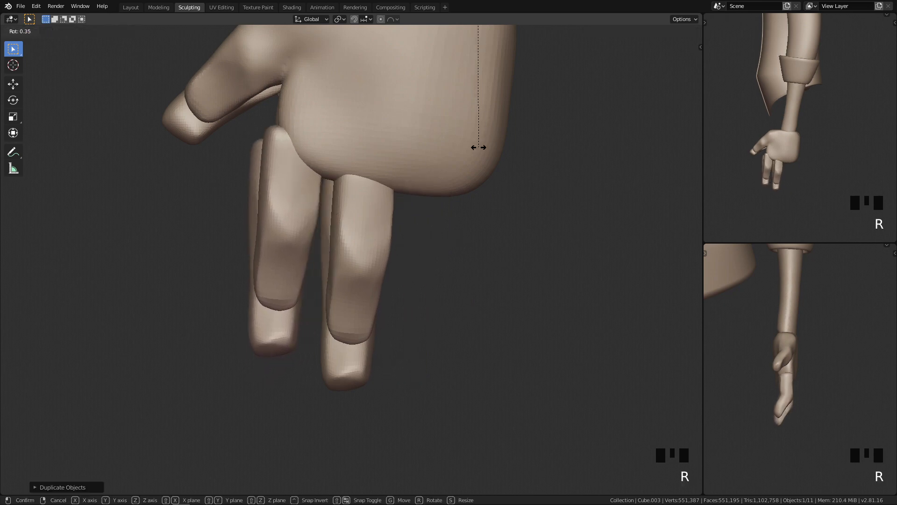
click(438, 159)
key(g)
click(491, 162)
Step: Enter sculpting on the duplicated finger and nudge its tip with the Grab brush at a 207 px radius
key(q)
click(534, 129)
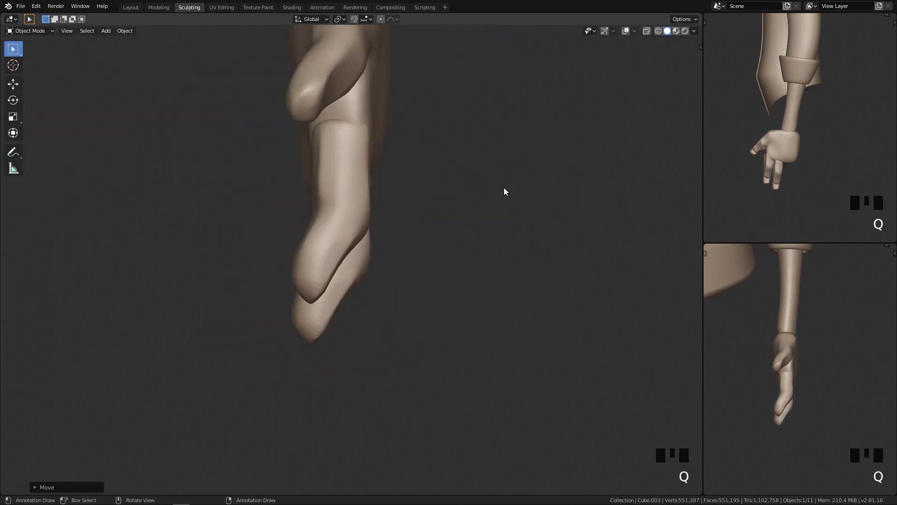
ctrl+middle_drag(410, 251, 402, 290)
key(q)
click(574, 300)
mouse_move(574, 299)
ctrl+middle_down()
mouse_move(447, 300)
mouse_move(431, 350)
mouse_move(447, 311)
ctrl+middle_up()
key(q)
click(441, 224)
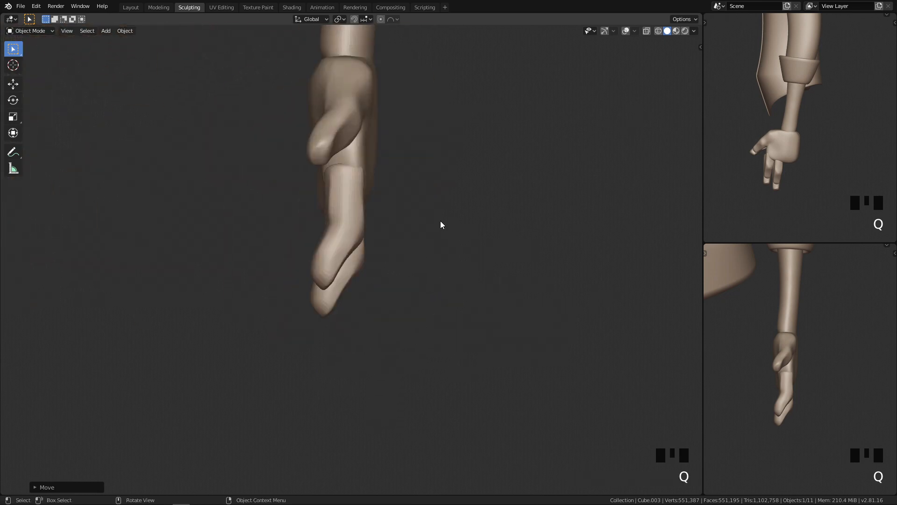
key(Tab)
key(g)
key(f)
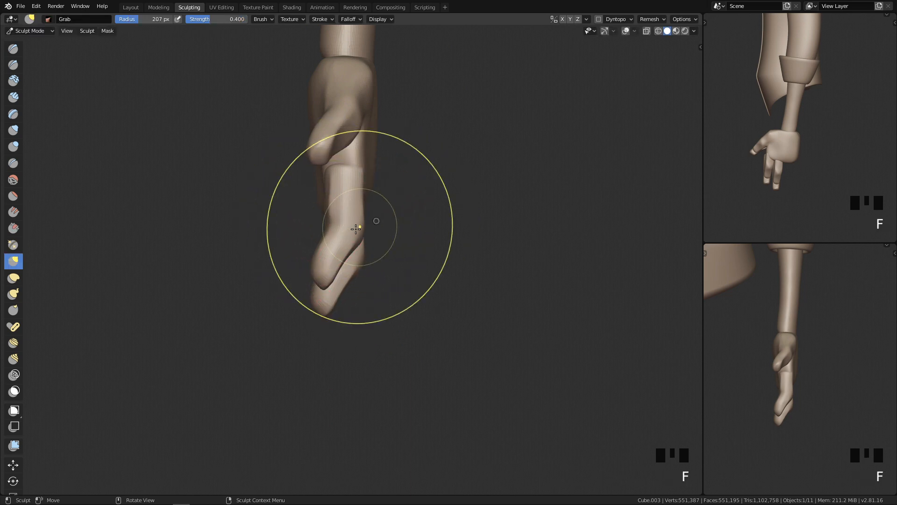
drag(312, 264, 309, 262)
Step: Refine the base and tip of the thumb-side finger with the Grab brush at a 164 px radius
key(f)
click(416, 229)
drag(344, 183, 341, 167)
drag(320, 274, 311, 278)
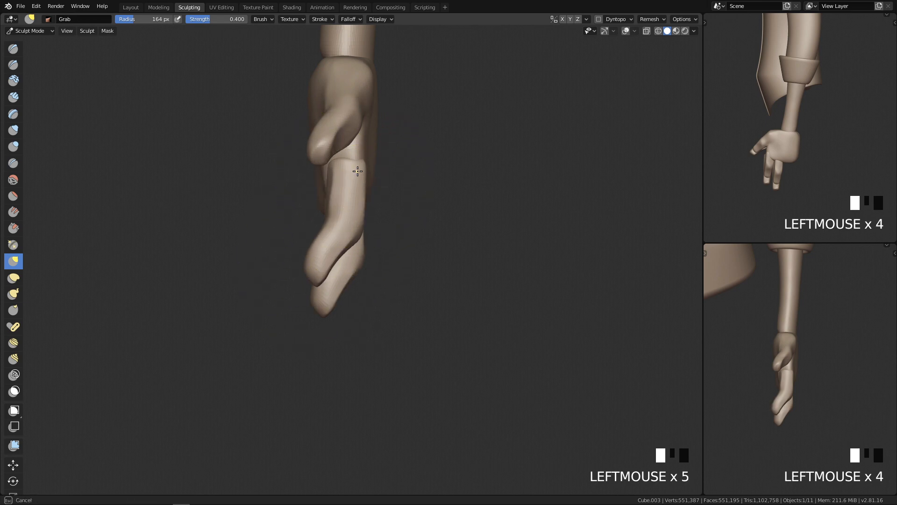
Step: Adjust how the thumb-side finger's base meets the palm with the Grab brush at a 260 px radius
ctrl+middle_drag(396, 277, 393, 243)
mouse_move(392, 195)
shift+middle_down()
mouse_move(391, 263)
mouse_move(472, 280)
shift+middle_up()
key(q)
ctrl+alt+drag(426, 321, 422, 281)
key(f)
click(473, 260)
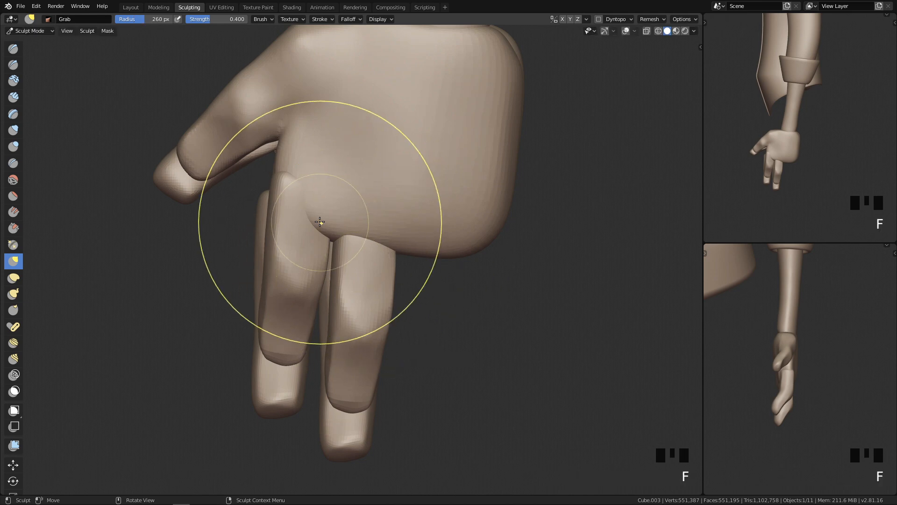
drag(321, 222, 325, 216)
drag(281, 186, 307, 225)
Step: Refine the lower section of the thumb-side finger with the Grab brush at a 210 px radius
mouse_move(307, 224)
ctrl+middle_down()
mouse_move(324, 467)
mouse_move(300, 320)
ctrl+middle_up()
key(f)
click(294, 337)
key(q)
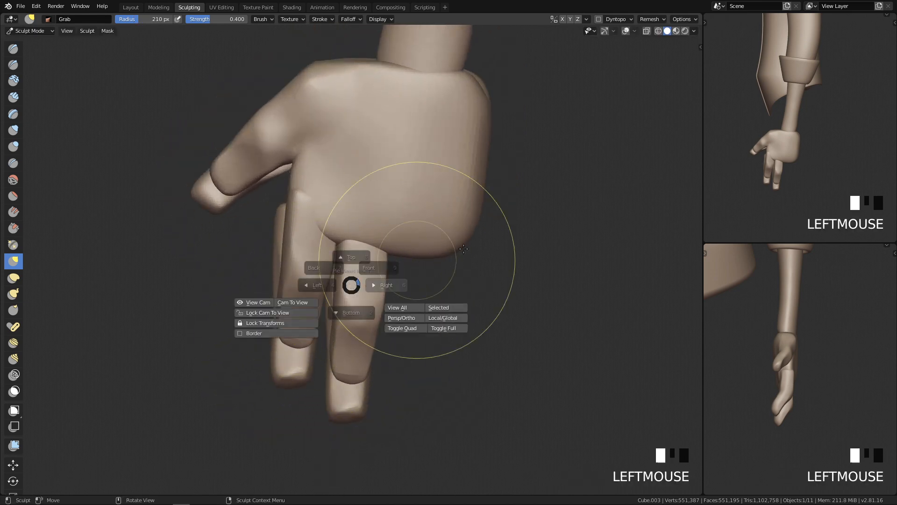
key(q)
key(q)
mouse_move(497, 308)
ctrl+middle_down()
mouse_move(449, 373)
mouse_move(424, 341)
mouse_move(425, 295)
mouse_move(367, 248)
mouse_move(570, 243)
ctrl+middle_up()
Step: Switch sculpting to the middle finger and shift its upper section in front view with a 428 px Grab brush
key(Tab)
key(Tab)
key(q)
ctrl+middle_drag(431, 273, 613, 167)
key(q)
key(f)
key(f)
drag(358, 219, 360, 230)
click(550, 216)
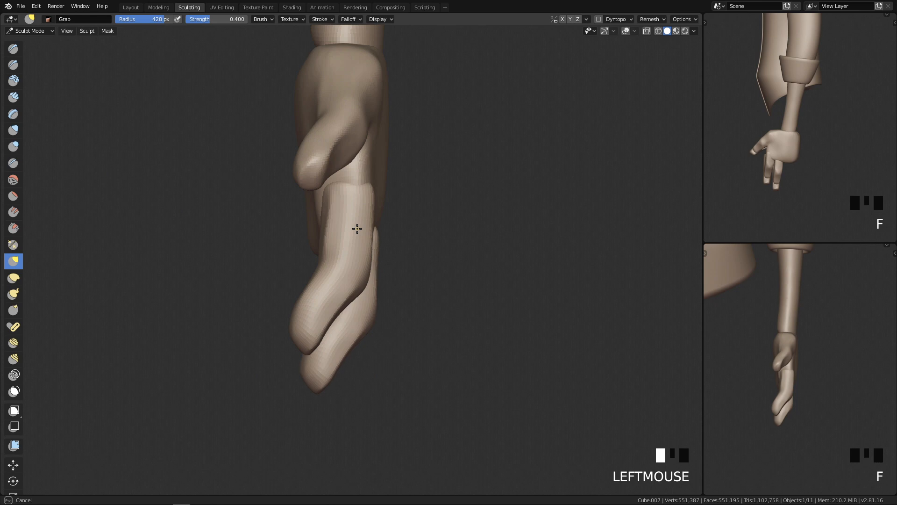
Step: Nudge the middle finger's knuckle with the Grab brush at a 215 px radius, undoing the first stroke
mouse_move(415, 248)
middle_down()
mouse_move(306, 252)
mouse_move(324, 239)
mouse_move(351, 184)
mouse_move(369, 219)
middle_up()
key(f)
key(f)
click(389, 233)
drag(389, 233, 388, 235)
key(ctrl+z)
key(f)
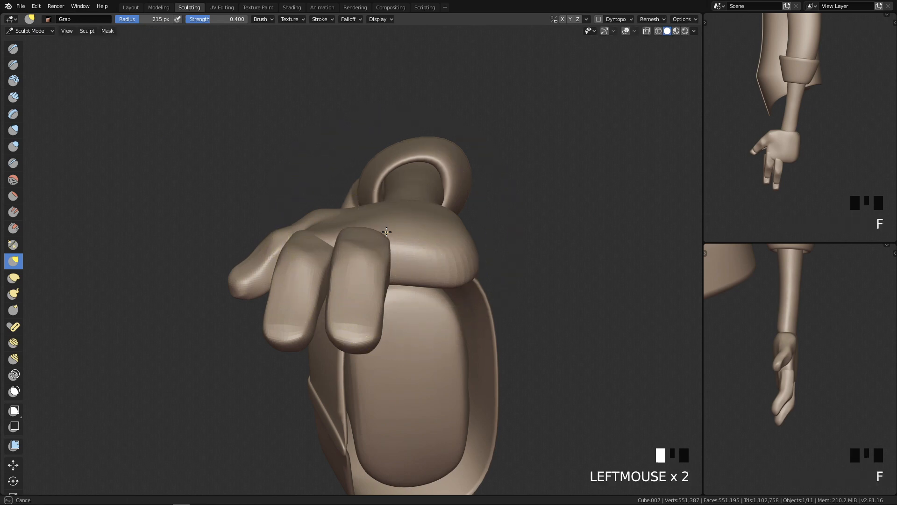
drag(387, 232, 382, 225)
Step: Switch sculpting back to the thumb-side finger and refine its knuckle with the Grab brush at a 147 px radius
mouse_move(383, 225)
middle_down()
mouse_move(380, 320)
mouse_move(323, 215)
middle_up()
key(f)
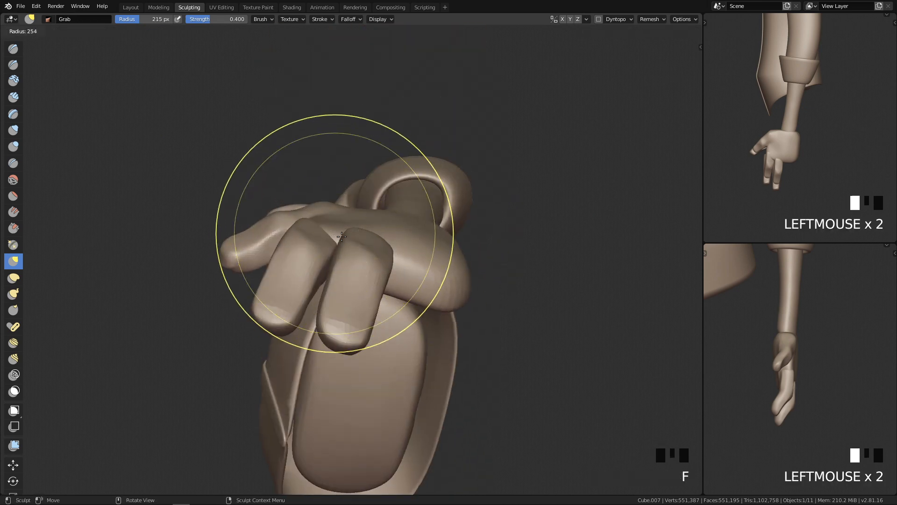
click(306, 236)
key(Tab)
click(320, 239)
key(Tab)
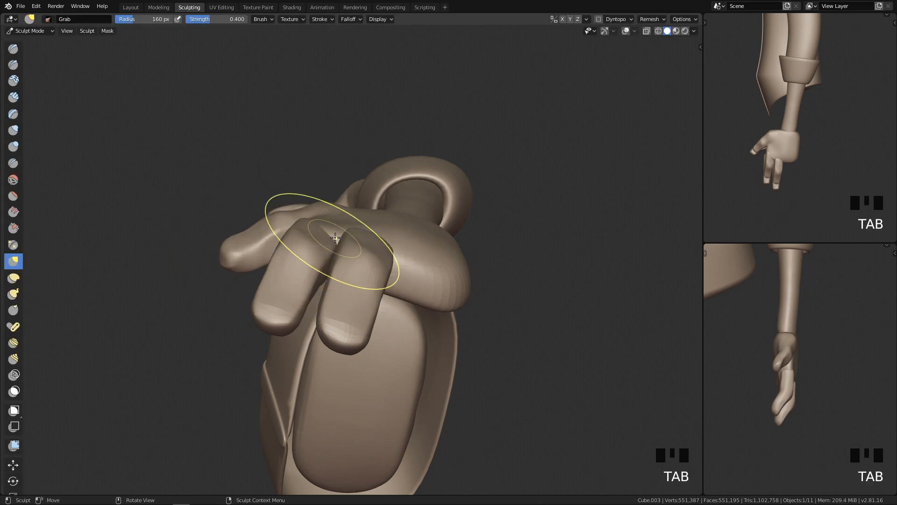
key(f)
click(328, 243)
mouse_move(328, 243)
middle_down()
mouse_move(363, 332)
mouse_move(338, 319)
middle_up()
Step: Leave sculpting, duplicate the middle finger, and move and rotate the copy into the ring finger position beside it
key(Tab)
click(367, 288)
key(q)
key(q)
key(q)
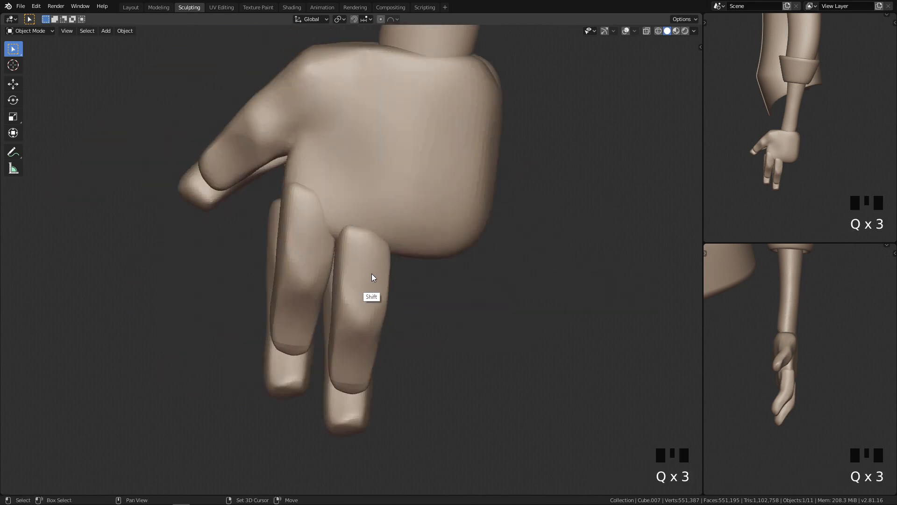
key(shift+d)
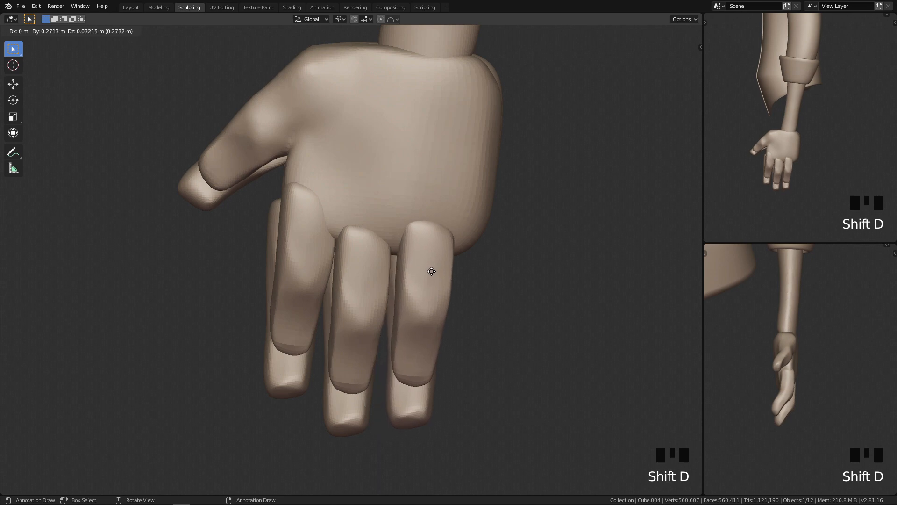
click(434, 267)
key(g)
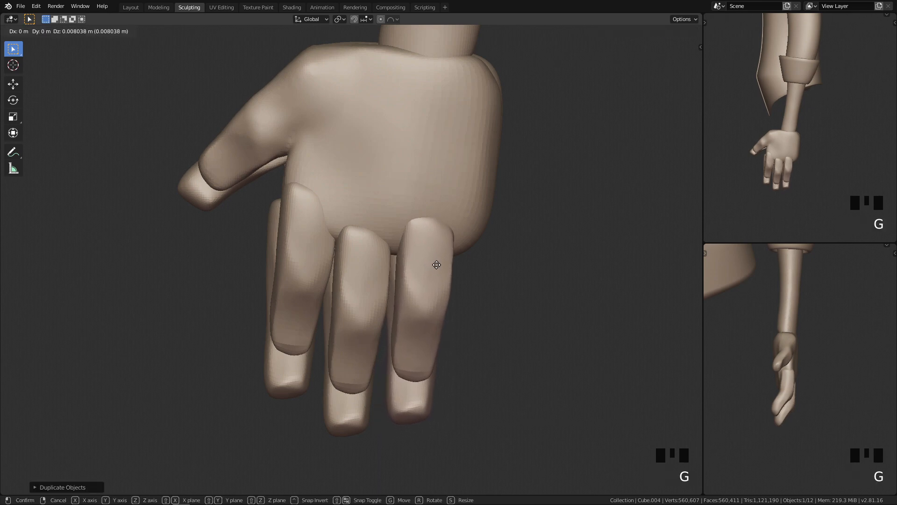
key(r)
key(g)
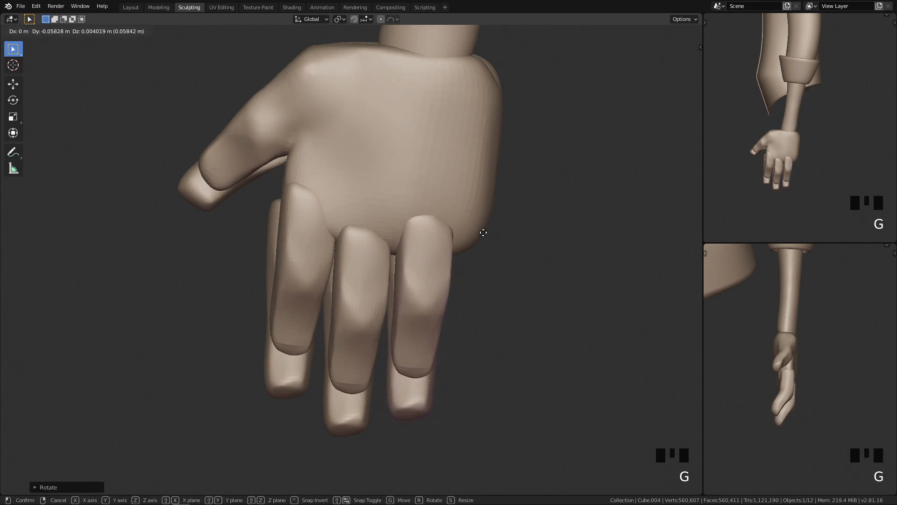
click(483, 232)
Step: Enter sculpting on the ring finger, pull its tip with a 233 px Grab brush, and undo the last stroke
ctrl+middle_drag(482, 233, 447, 260)
key(q)
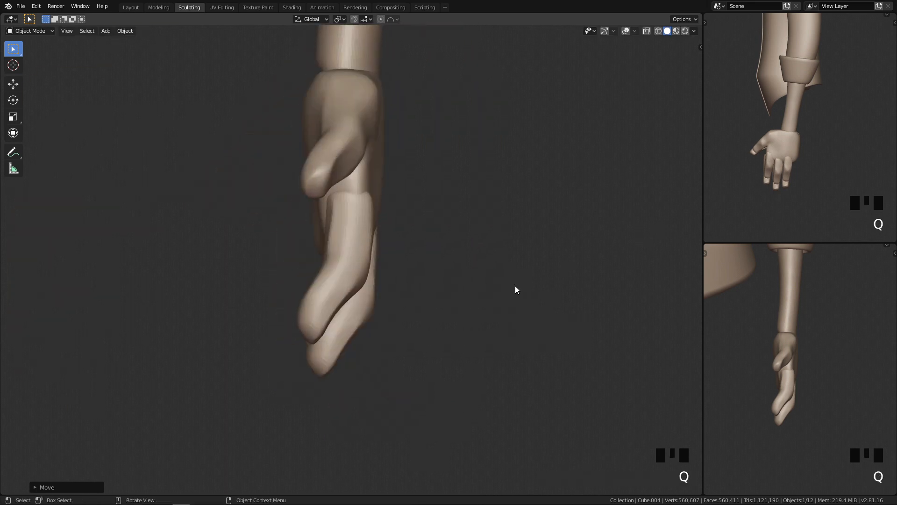
shift+middle_drag(410, 344, 459, 283)
key(Tab)
key(f)
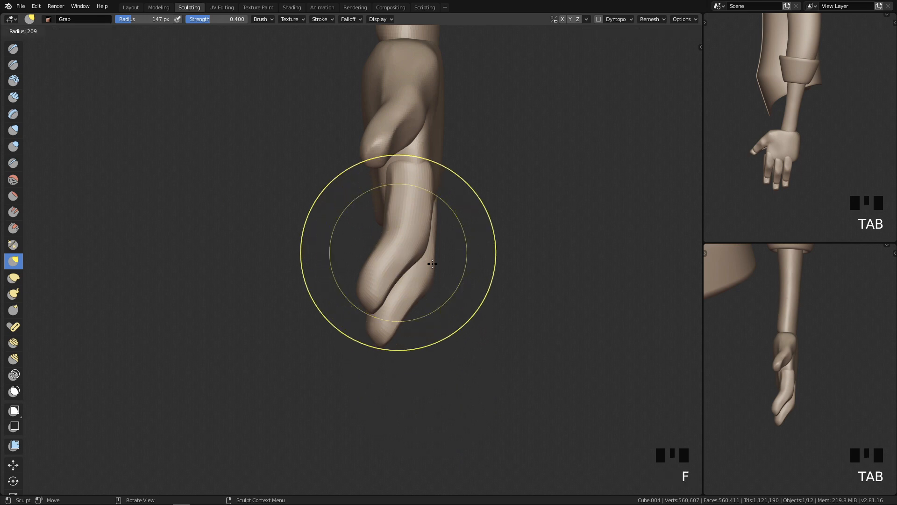
click(391, 312)
drag(392, 313, 359, 282)
drag(360, 283, 366, 295)
mouse_move(373, 274)
middle_down()
mouse_move(438, 279)
mouse_move(456, 296)
mouse_move(459, 328)
middle_up()
key(ctrl+z)
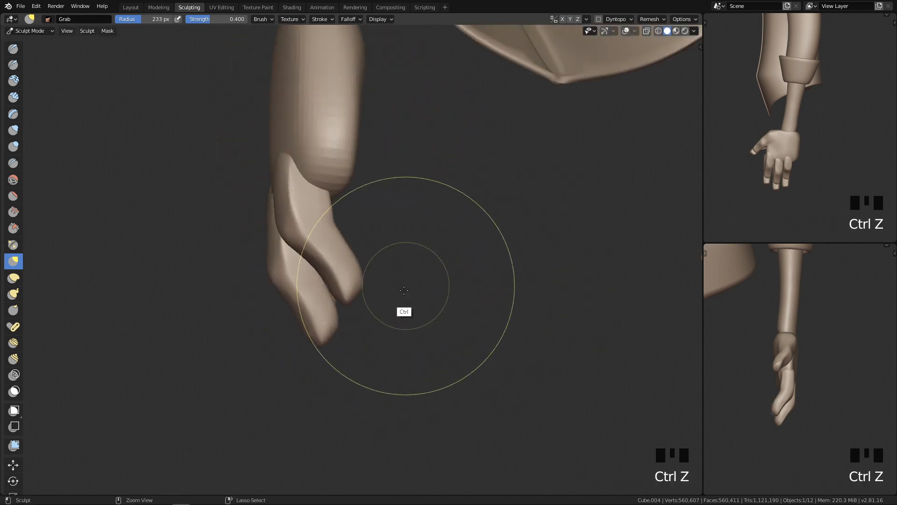
Step: Reshape the ring finger's bend and lower section with the Grab brush from the outer side of the hand
key(q)
key(q)
click(311, 276)
key(f)
click(396, 242)
key(f)
click(308, 283)
drag(316, 288, 325, 295)
Step: Refine the ring finger's base and lower section with resized Grab strokes, finishing at a 126 px radius
key(f)
click(281, 238)
drag(273, 221, 278, 222)
key(f)
click(275, 184)
key(f)
key(f)
click(328, 294)
key(f)
click(307, 287)
drag(321, 283, 316, 286)
Step: Leave sculpting, duplicate the ring finger, and rotate and move the copy to the palm's outer edge as the little finger
mouse_move(330, 293)
ctrl+middle_down()
mouse_move(361, 324)
mouse_move(498, 155)
ctrl+middle_up()
key(q)
key(Tab)
key(q)
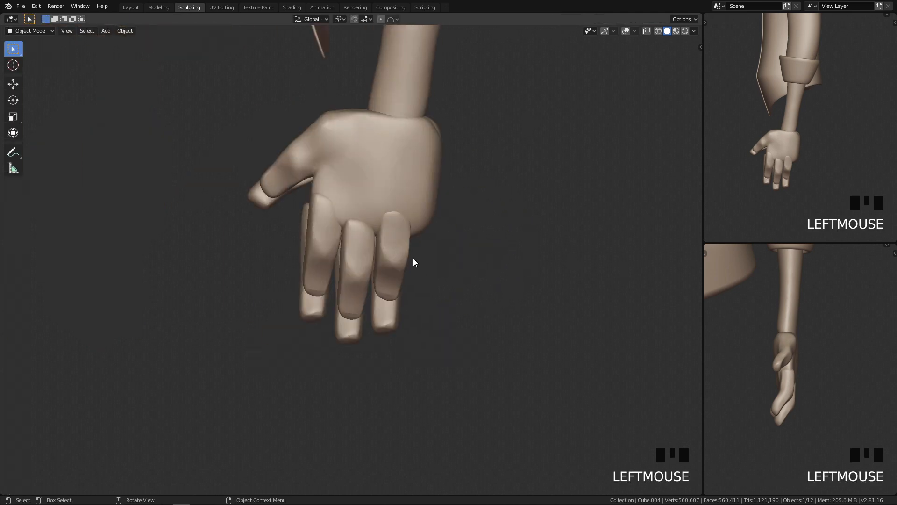
key(shift+d)
key(r)
key(g)
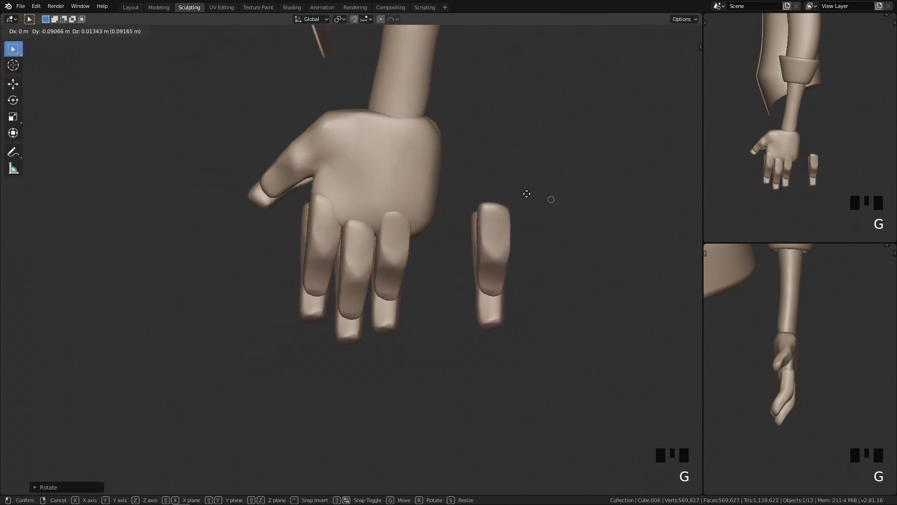
click(451, 213)
Step: Enter sculpting on the little finger and adjust its upper section with the Grab brush at radii of 218 and 160 px
key(Tab)
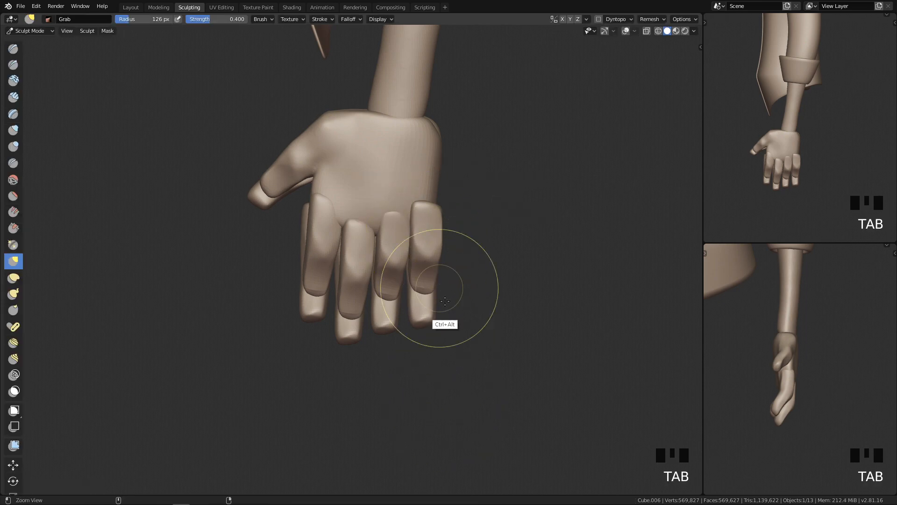
ctrl+middle_drag(427, 267, 461, 211)
key(f)
click(453, 185)
drag(453, 185, 449, 184)
key(q)
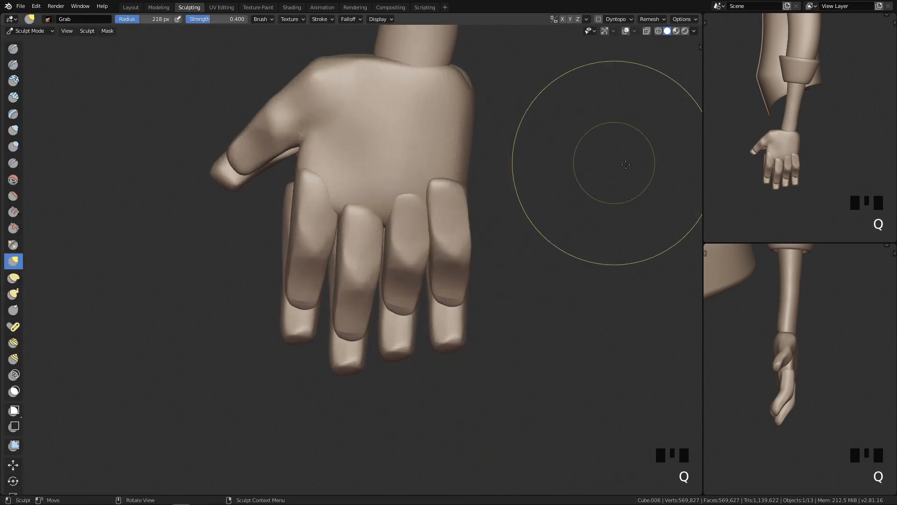
key(f)
click(418, 186)
key(q)
key(q)
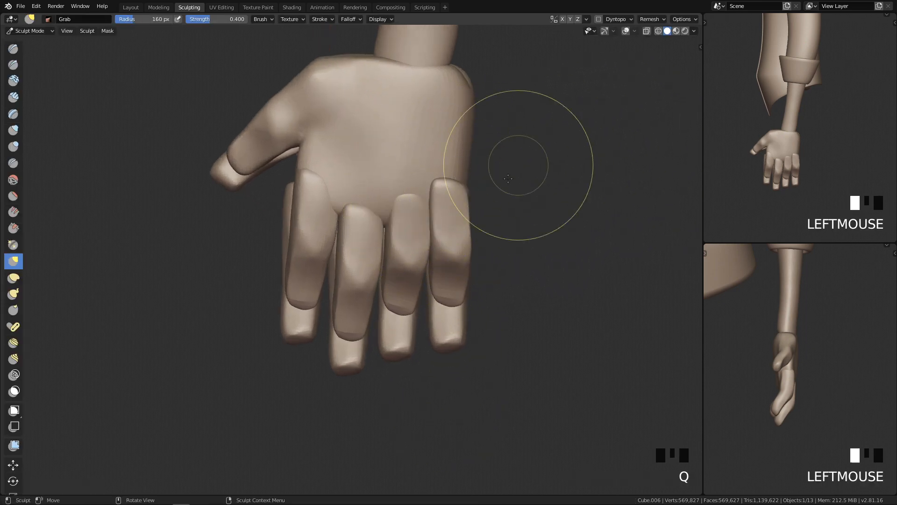
Step: Stretch the little finger's base up along the palm's outer side with the Grab brush at a 219 px radius
key(q)
key(f)
click(428, 191)
drag(296, 197, 301, 192)
mouse_move(302, 194)
ctrl+middle_down()
mouse_move(296, 165)
mouse_move(330, 253)
ctrl+middle_up()
key(f)
drag(295, 221, 281, 124)
drag(292, 206, 289, 141)
drag(291, 178, 289, 123)
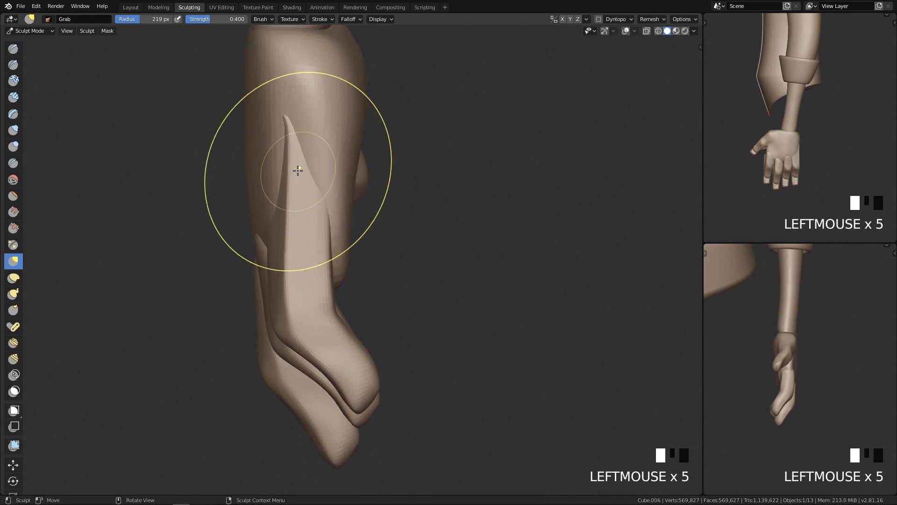
drag(299, 171, 265, 157)
Step: Refine the little finger's tip and the back of its bend with Grab strokes at varying radii
shift+middle_drag(350, 314, 337, 258)
key(f)
click(378, 269)
mouse_move(356, 323)
mouse_down()
mouse_move(358, 313)
mouse_move(361, 324)
mouse_up()
key(f)
click(328, 343)
key(f)
click(323, 311)
key(f)
click(307, 271)
drag(271, 262, 288, 241)
drag(278, 247, 284, 245)
Step: Undo a 143 px Grab stroke on the little finger and lift its tip with a 126 px radius
key(f)
key(f)
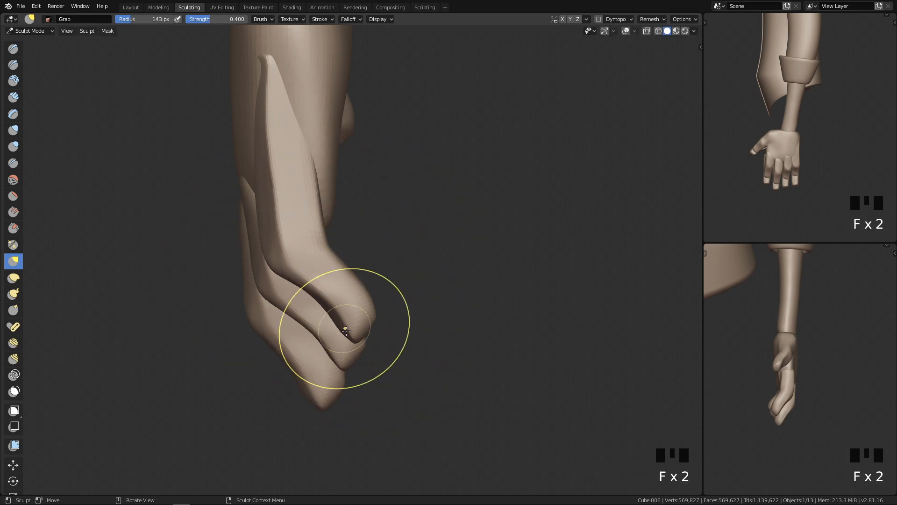
click(368, 322)
key(ctrl+z)
key(f)
click(376, 313)
key(f)
click(381, 299)
key(f)
click(331, 300)
key(f)
click(338, 304)
drag(338, 304, 336, 293)
Step: Enlarge the Grab brush radius to 270 px and adjust the little finger's tip
key(f)
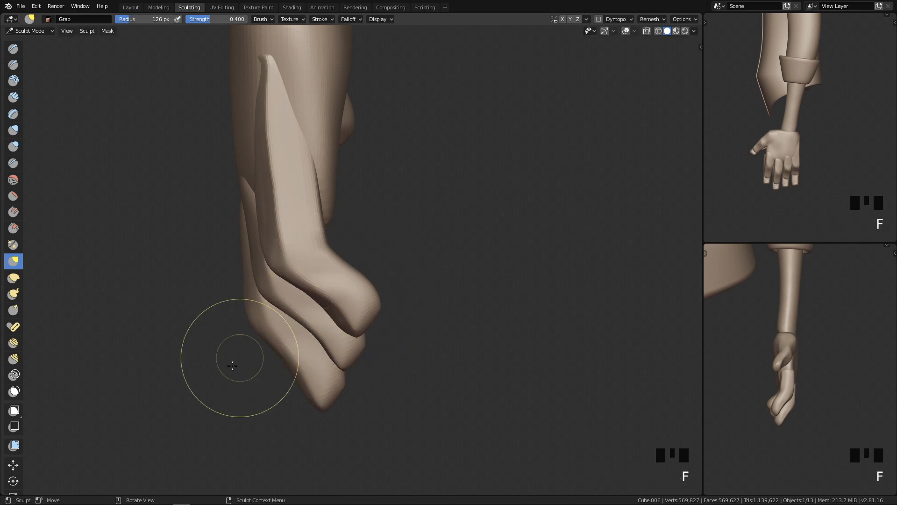
key(f)
key(f)
key(f)
click(371, 307)
key(q)
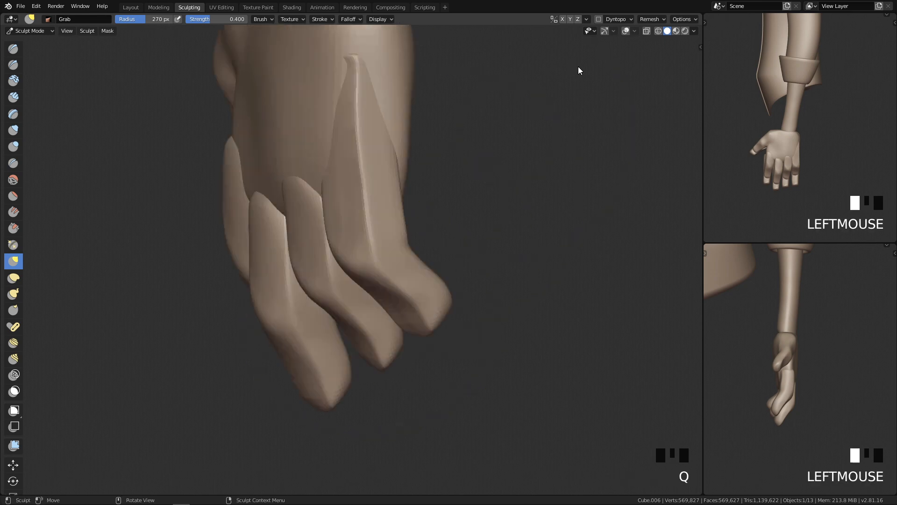
Step: Leave sculpting, compare both hands from the front, and select the thumb-side finger
ctrl+middle_drag(469, 222, 373, 380)
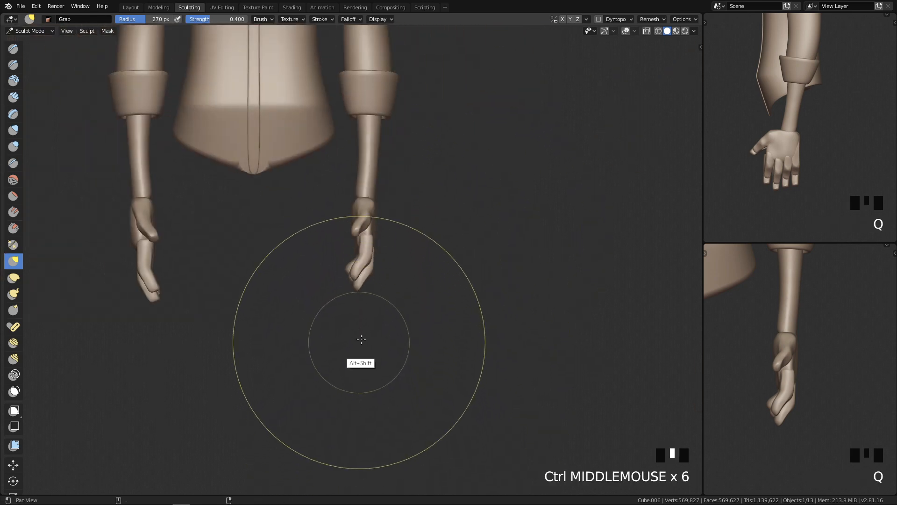
mouse_move(359, 341)
shift+middle_down()
mouse_move(403, 327)
mouse_move(404, 342)
shift+middle_up()
key(Tab)
shift+middle_drag(347, 372, 219, 286)
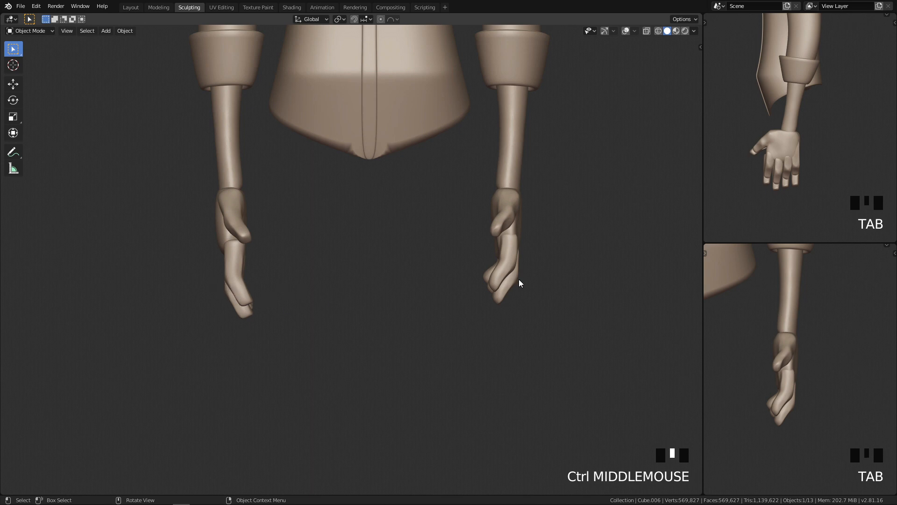
shift+middle_drag(567, 316, 469, 222)
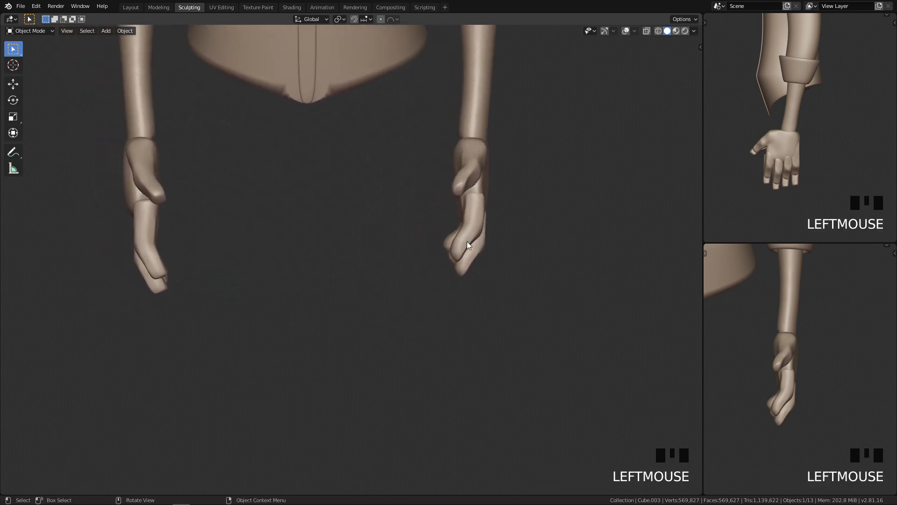
key(Tab)
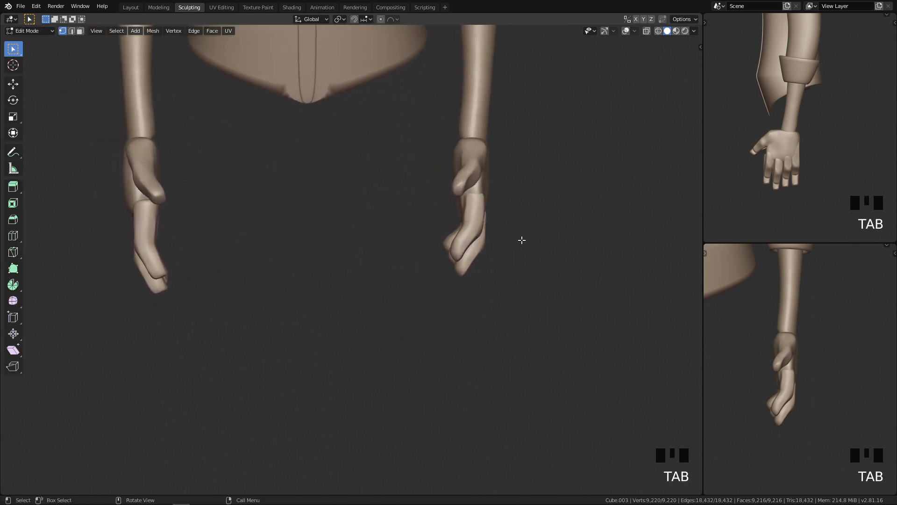
key(Tab)
Step: Switch to the Layout workspace and frame both hands in front orthographic view
click(132, 7)
key(q)
ctrl+middle_drag(537, 165, 381, 115)
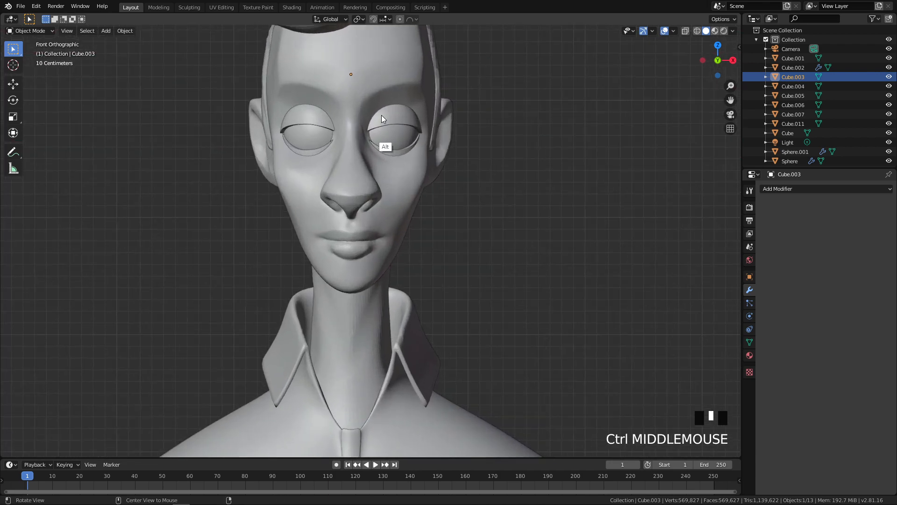
shift+middle_drag(483, 180, 430, 250)
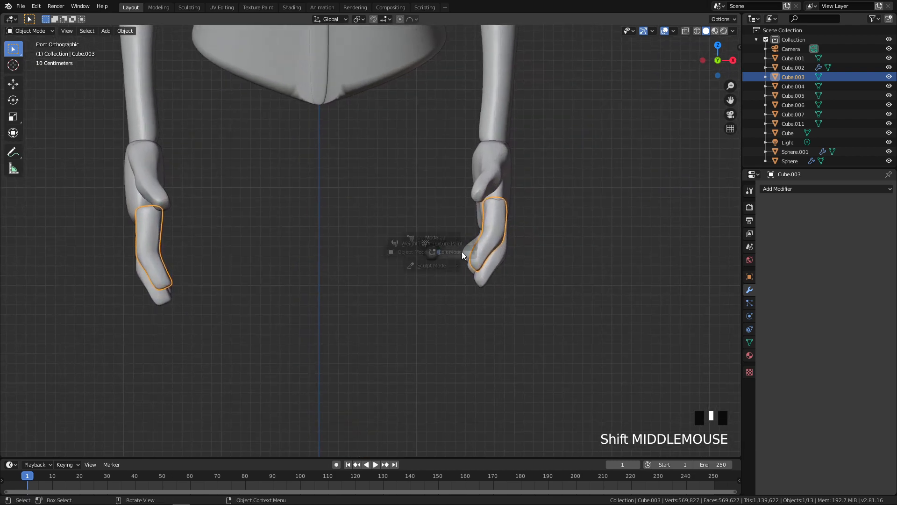
Step: Delete the opposite hand's half of the thumb-side finger mesh, using wireframe shading to select all its vertices
key(Tab)
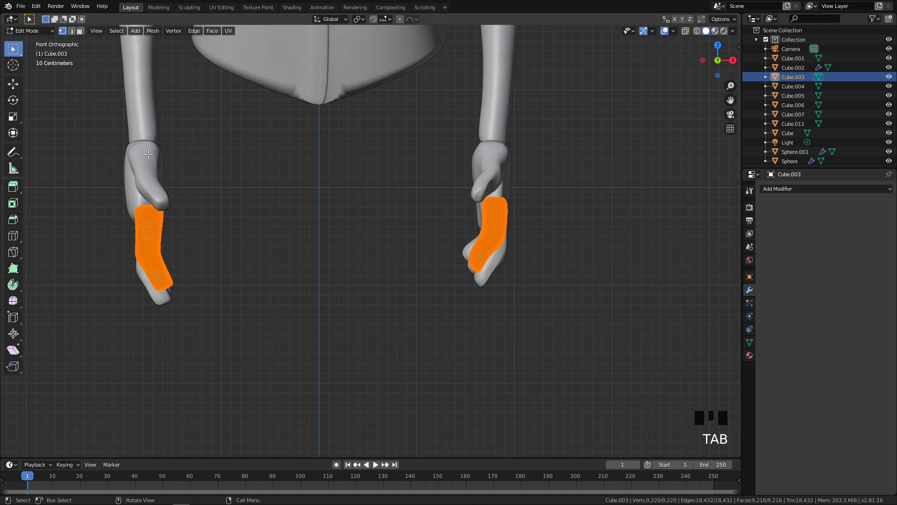
key(alt+a)
key(z)
click(140, 276)
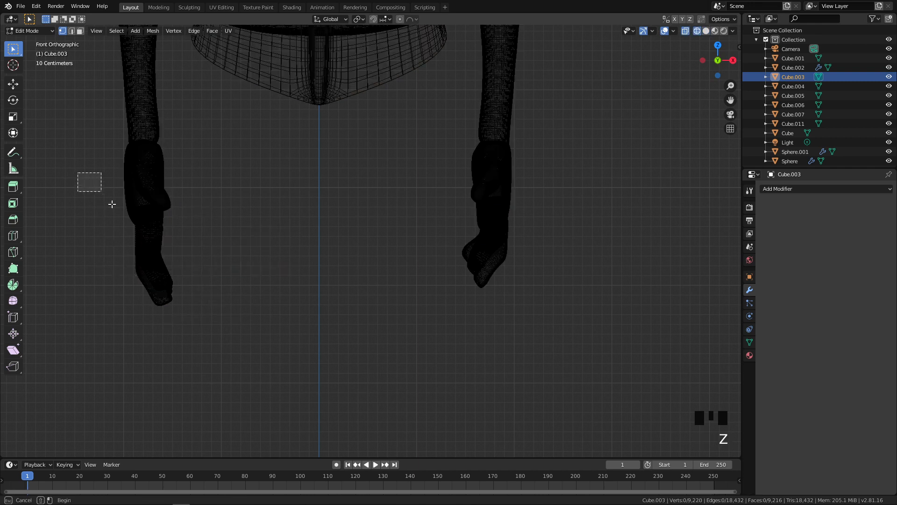
drag(93, 184, 248, 355)
key(x)
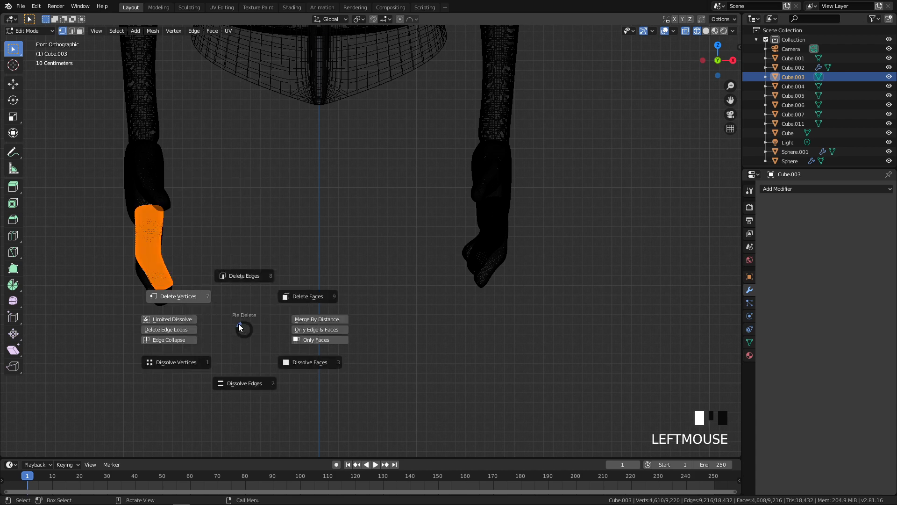
click(193, 303)
key(Tab)
key(z)
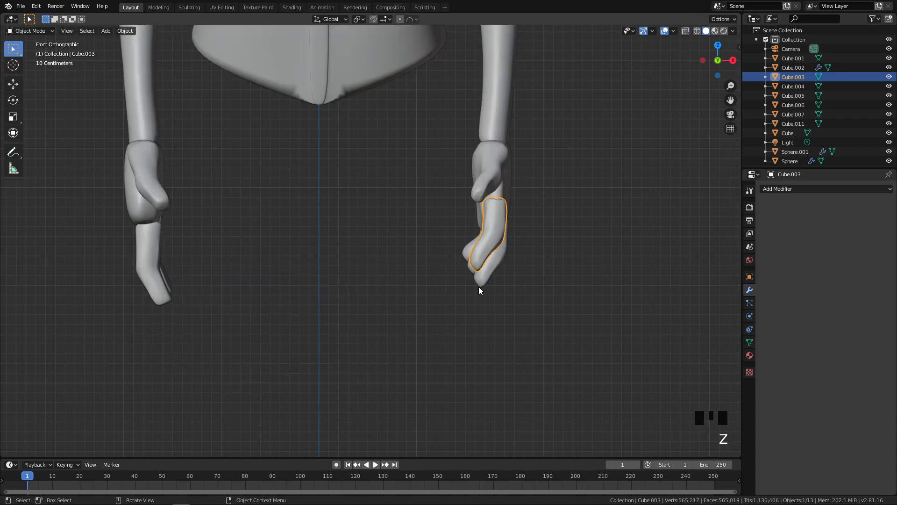
Step: Delete the opposite hand's vertices from the middle finger mesh and return to Object Mode in solid shading
click(493, 266)
key(Tab)
key(alt+a)
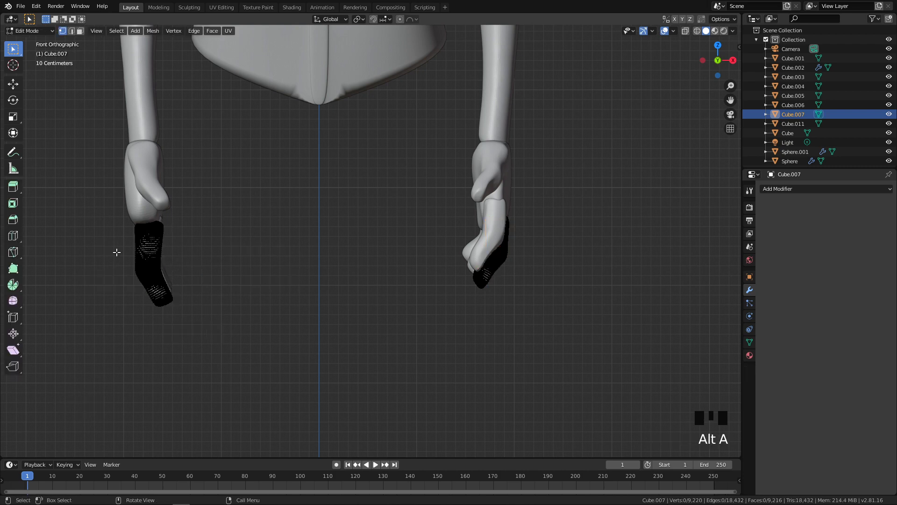
key(z)
drag(107, 187, 258, 326)
key(x)
click(234, 299)
key(x)
click(142, 231)
key(Tab)
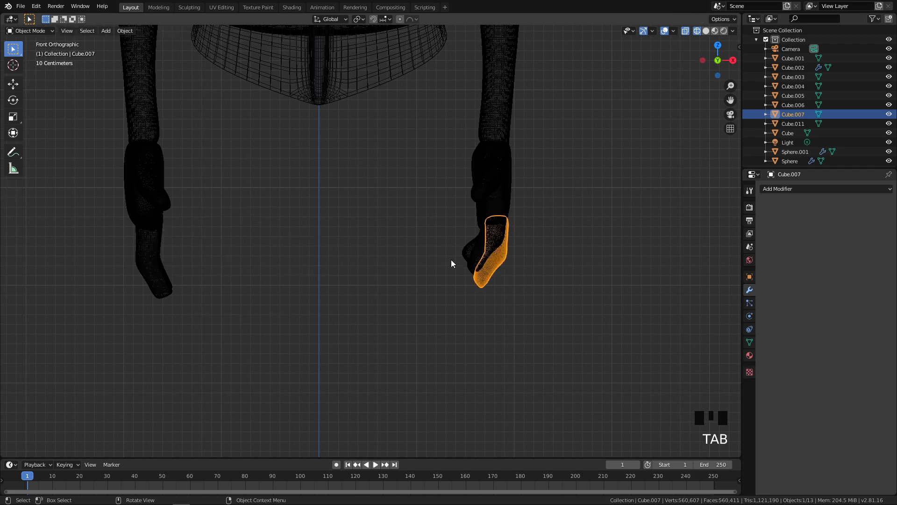
key(z)
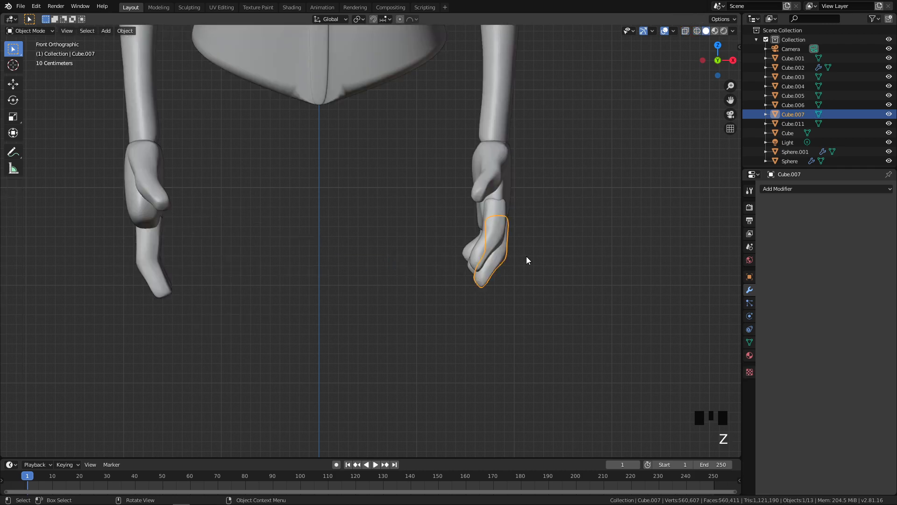
Step: Select the two remaining fingers together and delete their vertices on the opposite hand
click(471, 267)
click(472, 270)
shift+click(464, 255)
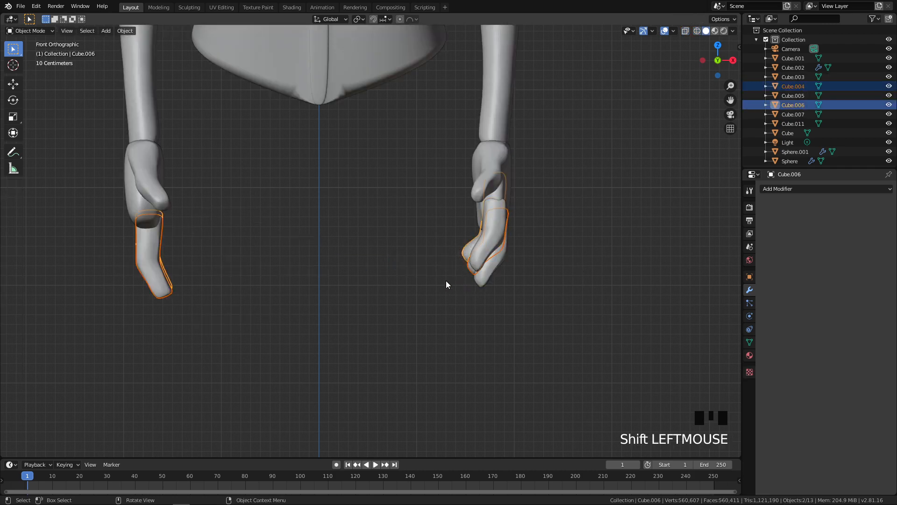
key(Tab)
key(alt+a)
key(z)
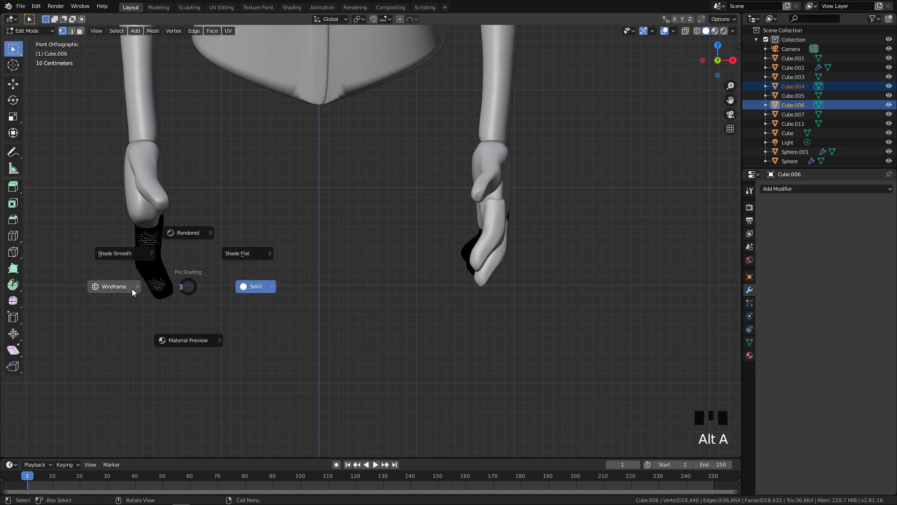
drag(257, 337, 91, 186)
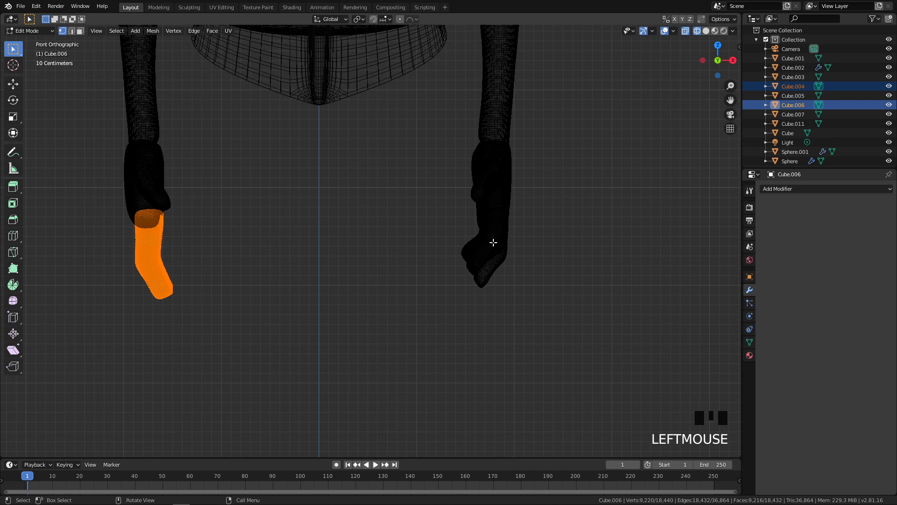
key(x)
click(294, 260)
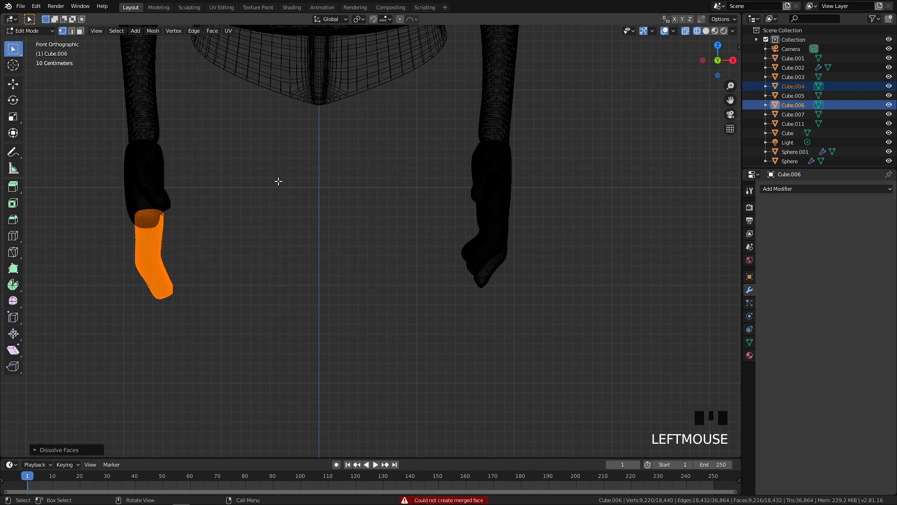
key(x)
click(213, 178)
key(Tab)
key(Tab)
key(z)
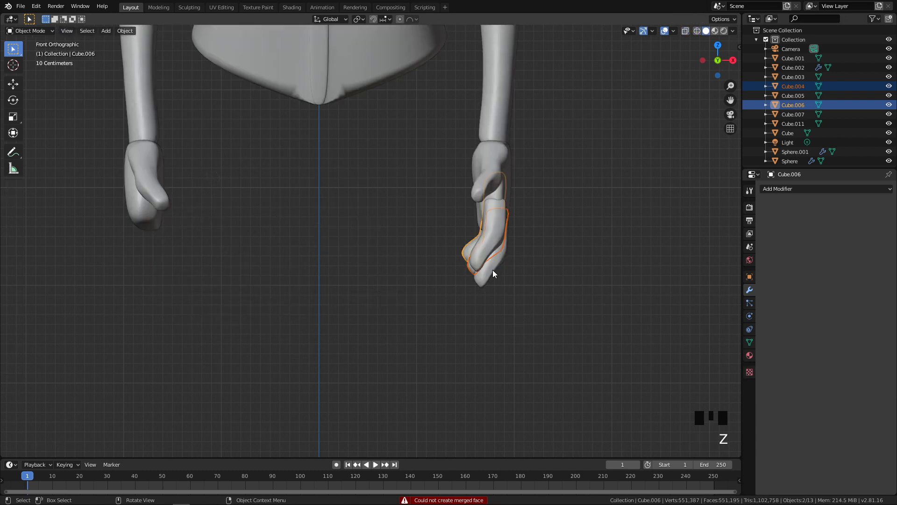
Step: Add a Mirror modifier on the X axis to the thumb-side finger
click(487, 260)
middle_drag(488, 260, 360, 292)
key(q)
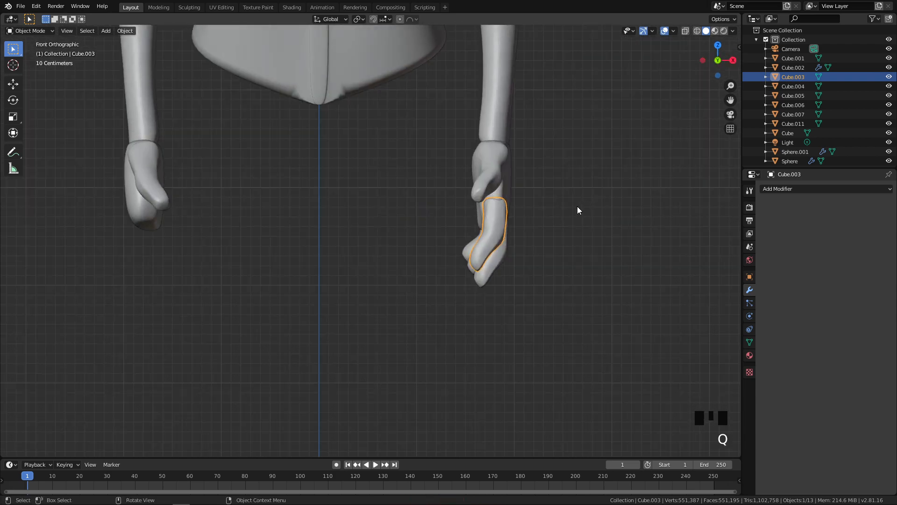
ctrl+middle_drag(571, 309, 584, 228)
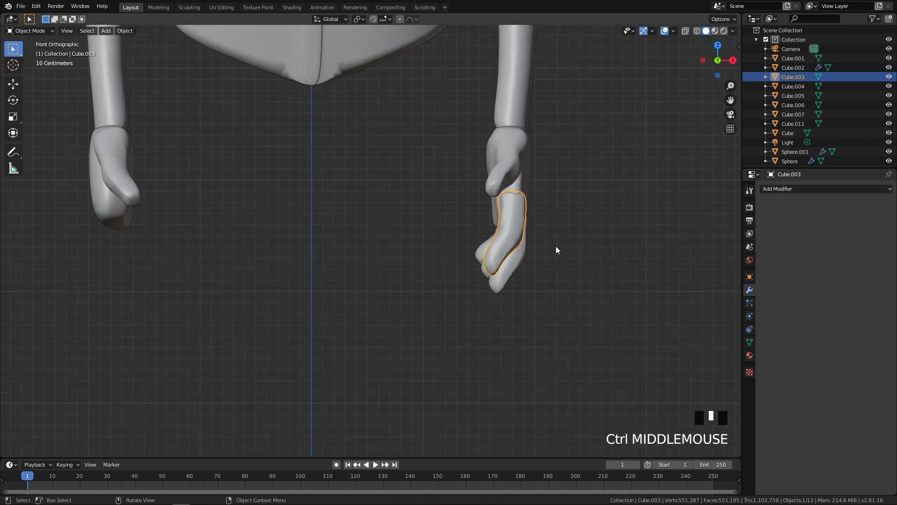
click(781, 189)
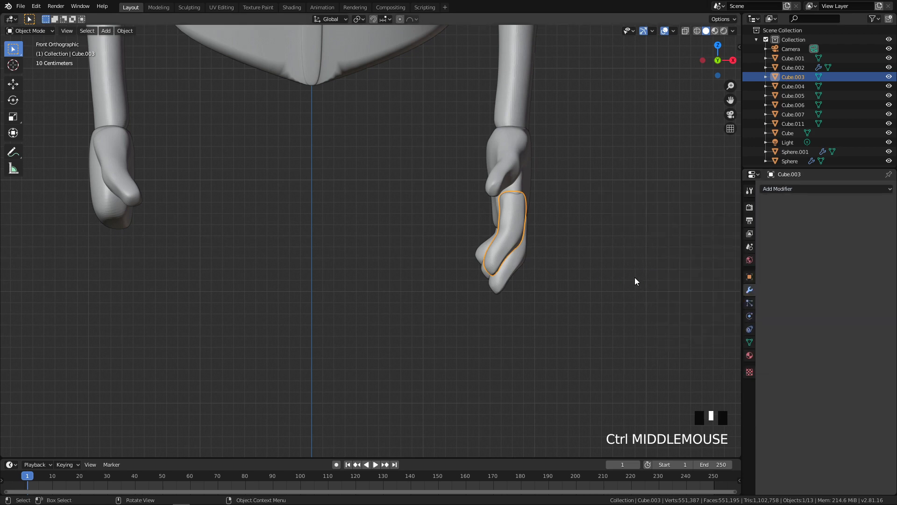
click(776, 189)
click(711, 282)
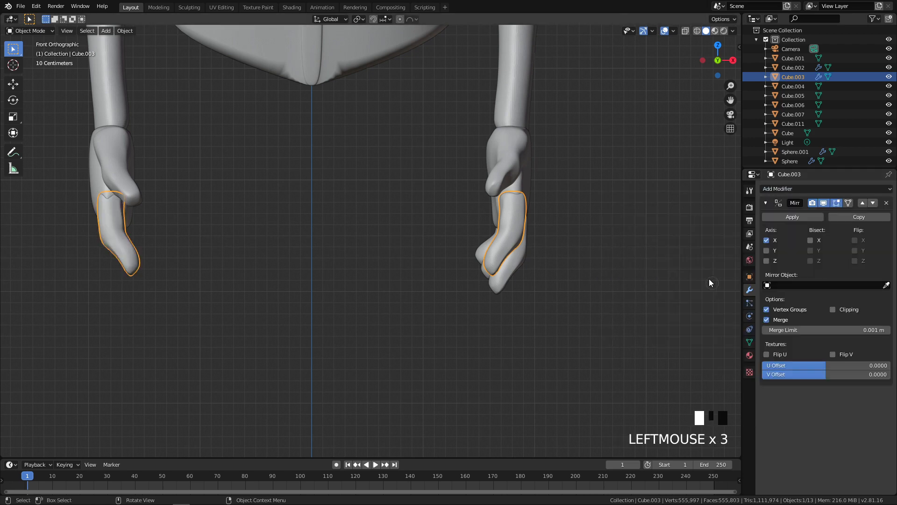
Step: Link the thumb-side finger's Mirror modifier to the other three fingers, keeping the thumb-side finger active
key(alt+a)
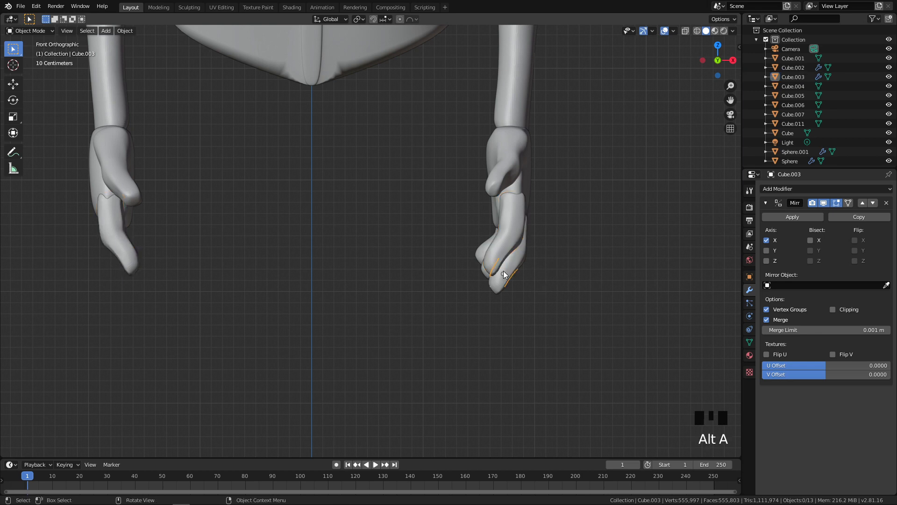
click(504, 272)
middle_drag(504, 272, 535, 287)
shift+click(449, 267)
shift+click(429, 258)
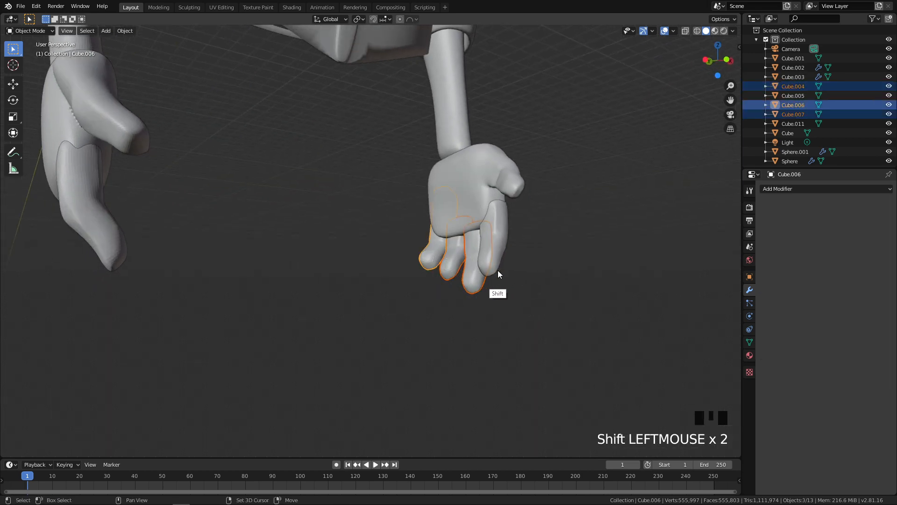
shift+click(496, 226)
ctrl+middle_drag(501, 253, 491, 277)
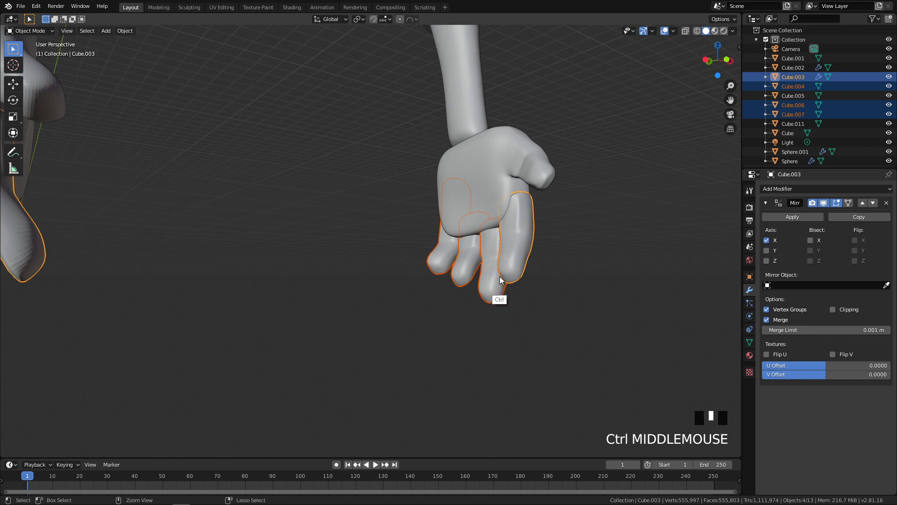
key(ctrl+l)
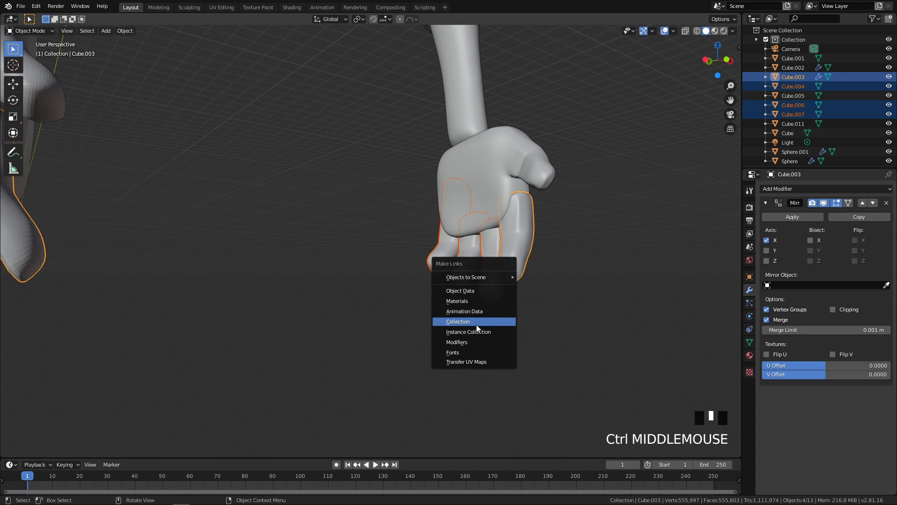
click(471, 343)
shift+middle_drag(472, 343, 510, 250)
key(q)
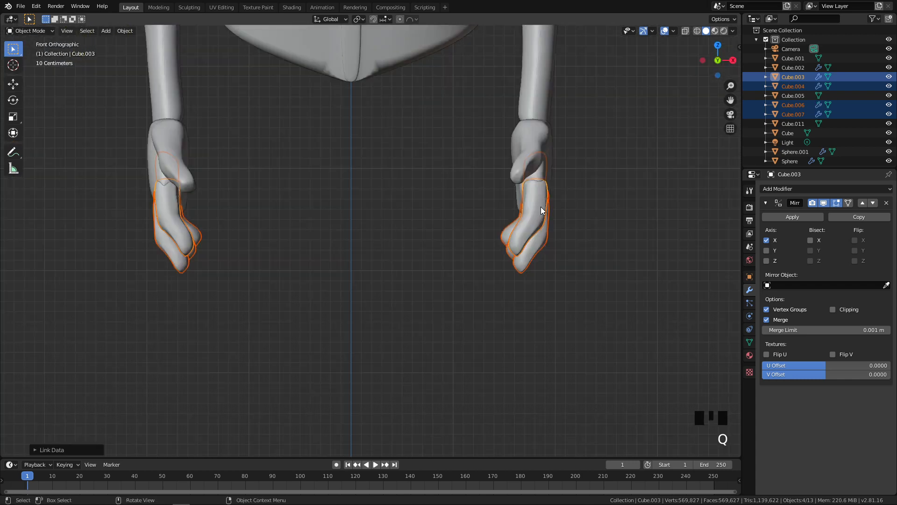
Step: Select the palm object and switch to the Sculpting workspace with the Grab brush
click(537, 210)
ctrl+middle_drag(532, 212, 483, 262)
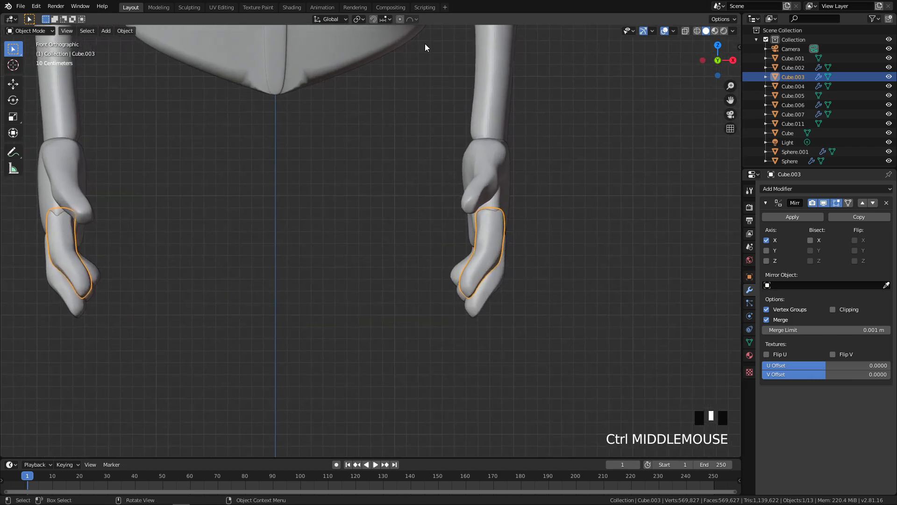
click(508, 180)
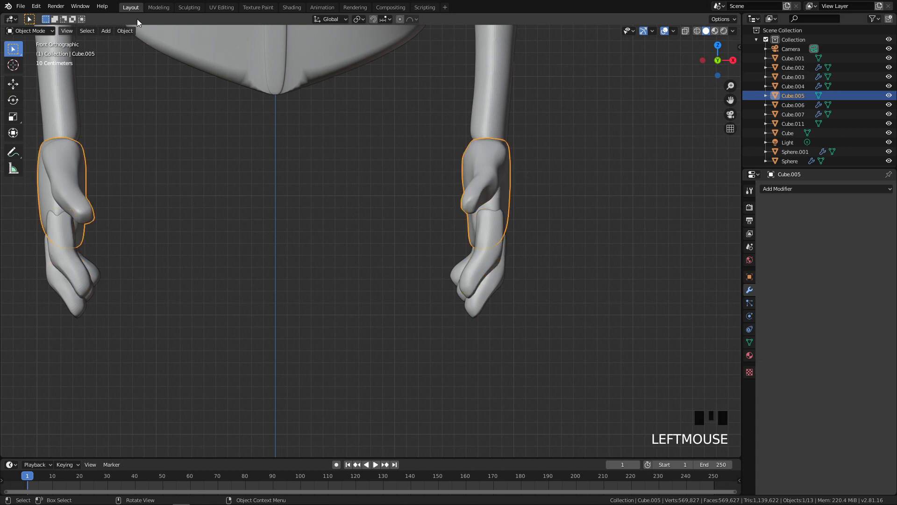
click(198, 8)
key(g)
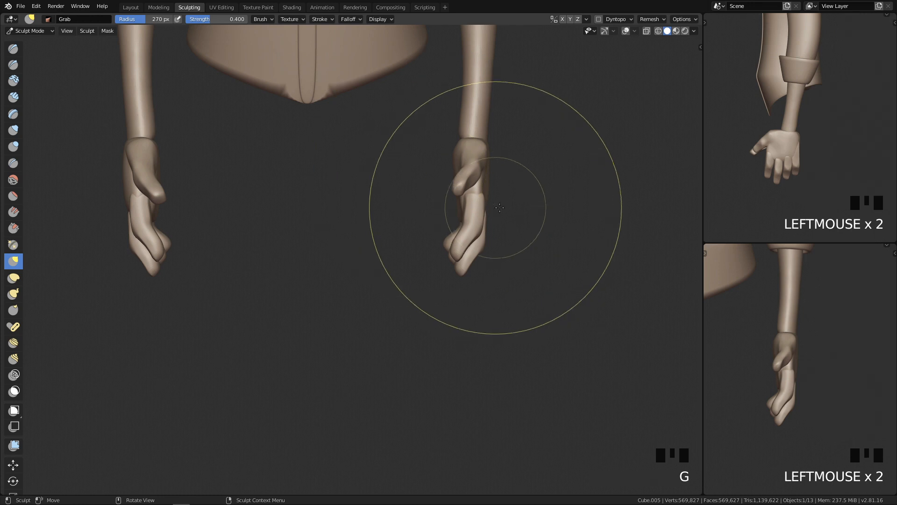
Step: Resize the Grab brush and nudge the palm's shape in the front view
key(f)
mouse_move(475, 224)
ctrl+middle_down()
mouse_move(553, 217)
mouse_move(508, 261)
mouse_move(513, 240)
ctrl+middle_up()
key(f)
click(538, 223)
drag(455, 220, 459, 221)
mouse_move(451, 220)
ctrl+middle_down()
mouse_move(469, 374)
mouse_move(463, 262)
ctrl+middle_up()
ctrl+middle_drag(463, 262, 466, 205)
mouse_move(470, 201)
ctrl+middle_down()
mouse_move(483, 164)
mouse_move(472, 227)
ctrl+middle_up()
key(f)
click(433, 241)
Step: Try a 174 px Grab stroke across the palm from below and undo it
mouse_move(412, 255)
middle_down()
mouse_move(483, 239)
mouse_move(408, 328)
middle_up()
key(f)
click(323, 326)
drag(323, 326, 381, 321)
key(ctrl+z)
Step: Try a Grab stroke on the back of the hand in the front view and undo it
key(f)
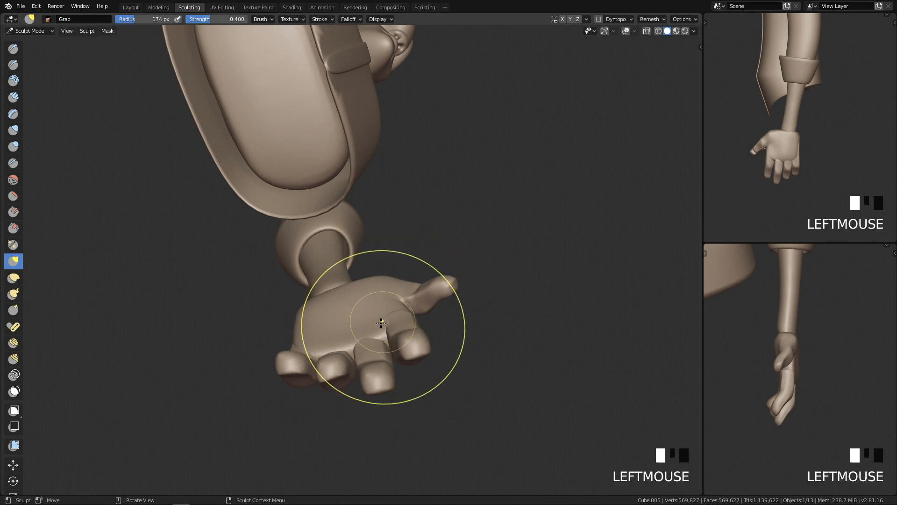
mouse_move(374, 320)
middle_down()
mouse_move(352, 361)
mouse_move(457, 225)
middle_up()
key(f)
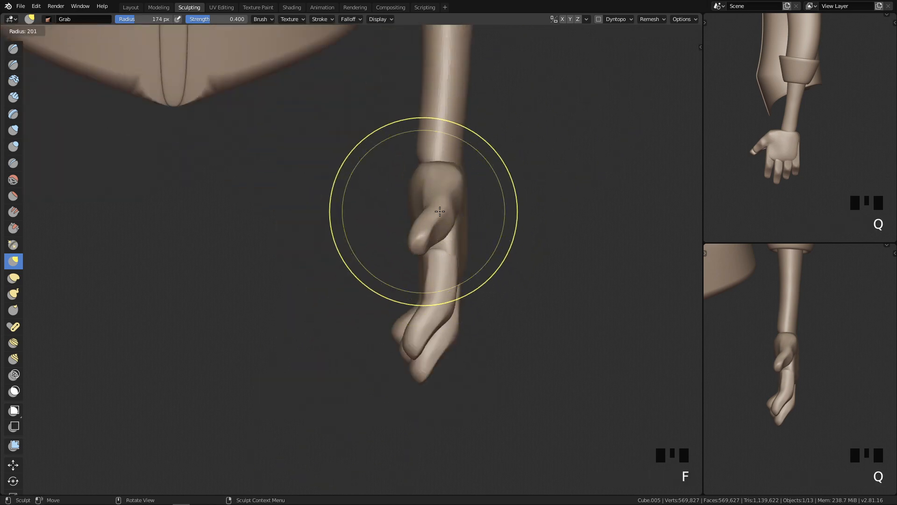
mouse_move(481, 260)
shift+middle_down()
mouse_move(453, 322)
mouse_move(485, 236)
shift+middle_up()
key(f)
click(488, 225)
drag(469, 235, 469, 237)
key(ctrl+z)
Step: Adjust the hand's outline just below the wrist with the Grab brush at 179 px and 151 px
key(f)
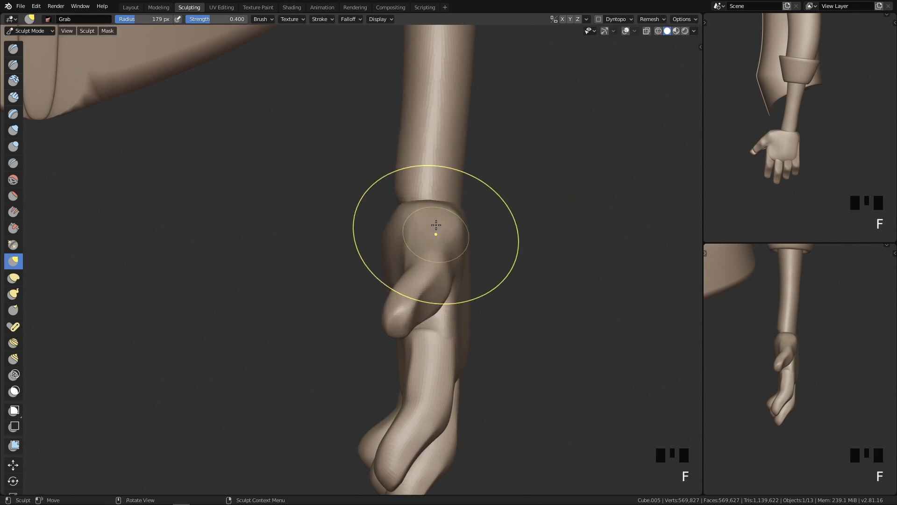
click(469, 237)
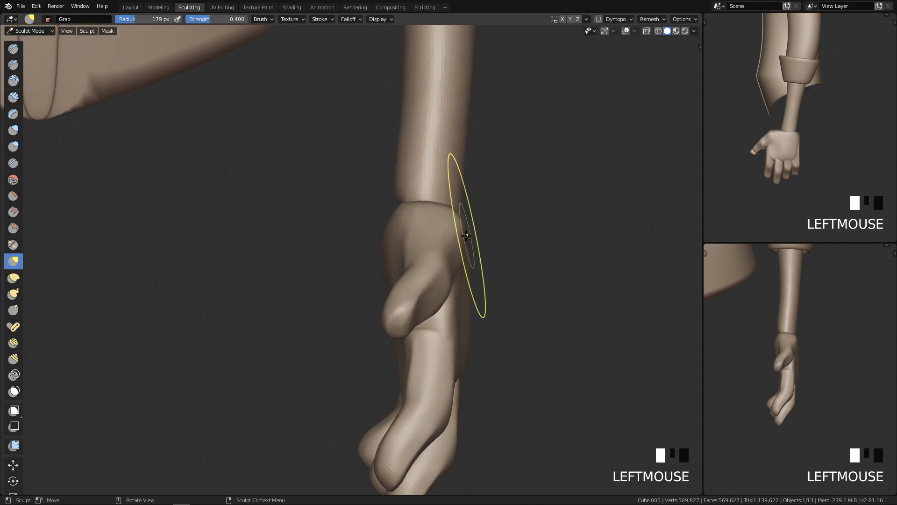
key(f)
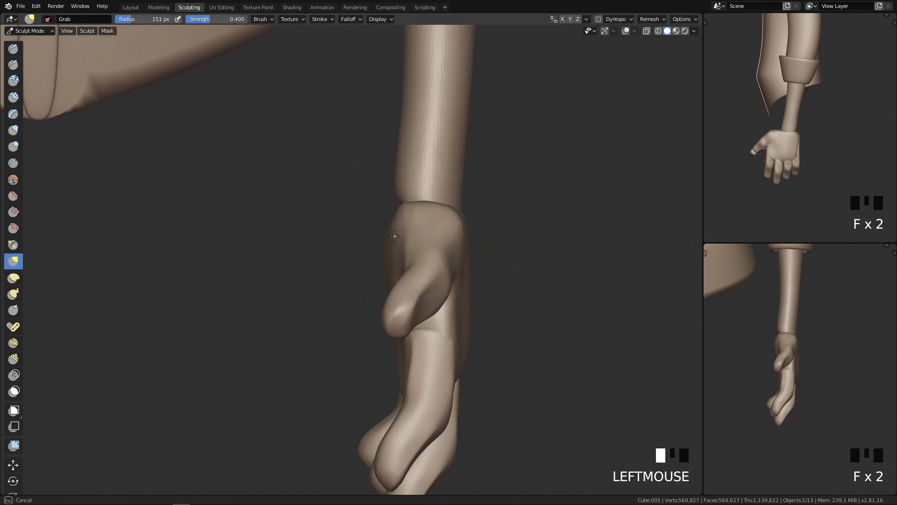
Step: Reshape the little-finger side of the palm near the wrist, enlarging the Grab brush radius to 222 px
middle_drag(385, 249, 471, 279)
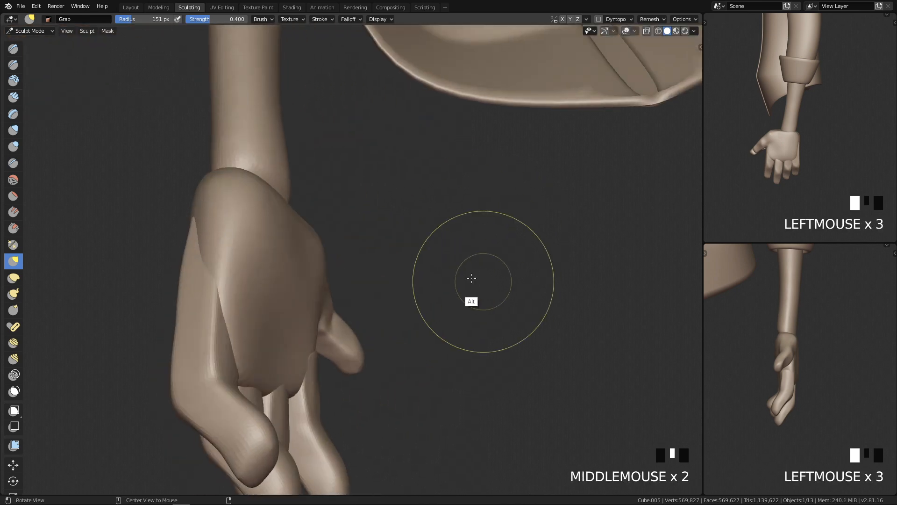
middle_drag(343, 291, 430, 273)
key(f)
click(435, 216)
click(435, 215)
key(q)
key(q)
key(q)
key(q)
key(f)
key(f)
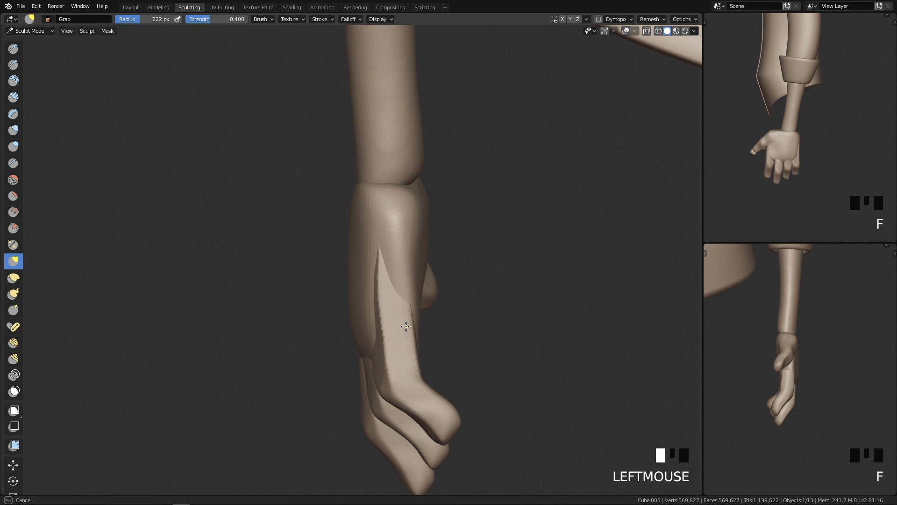
ctrl+middle_drag(409, 334, 397, 435)
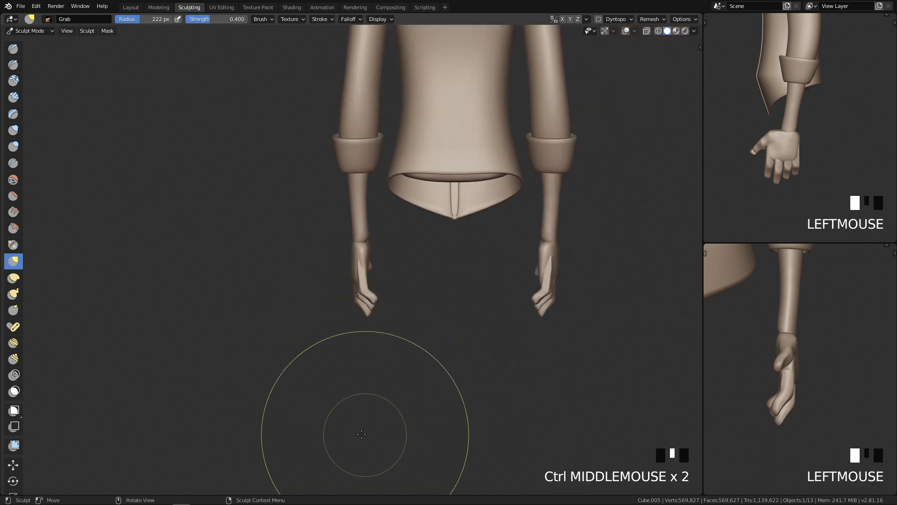
Step: Set the Grab brush radius to 213 px and adjust the back of the hand from the front
key(q)
ctrl+middle_drag(462, 282, 425, 367)
ctrl+middle_drag(445, 406, 409, 356)
mouse_move(409, 393)
shift+middle_down()
mouse_move(441, 343)
mouse_move(402, 327)
mouse_move(411, 360)
mouse_move(416, 351)
shift+middle_up()
key(Tab)
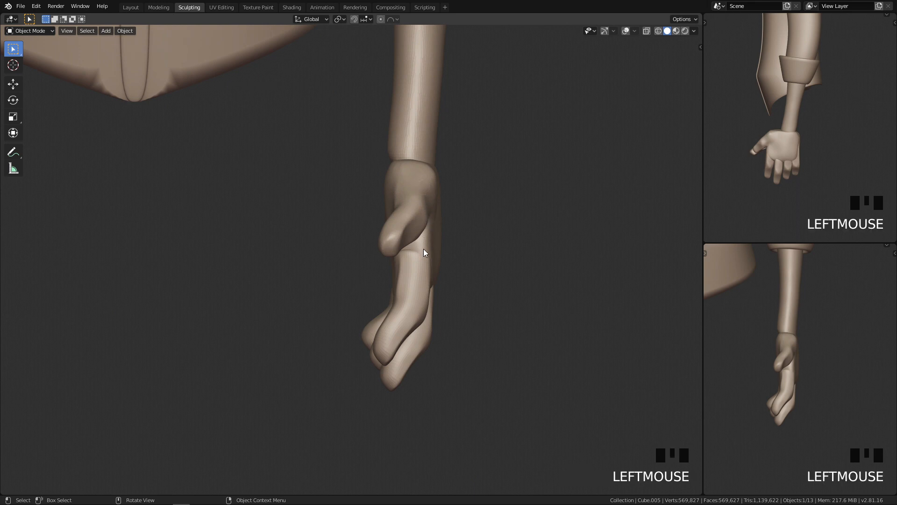
key(Tab)
key(f)
key(f)
click(437, 202)
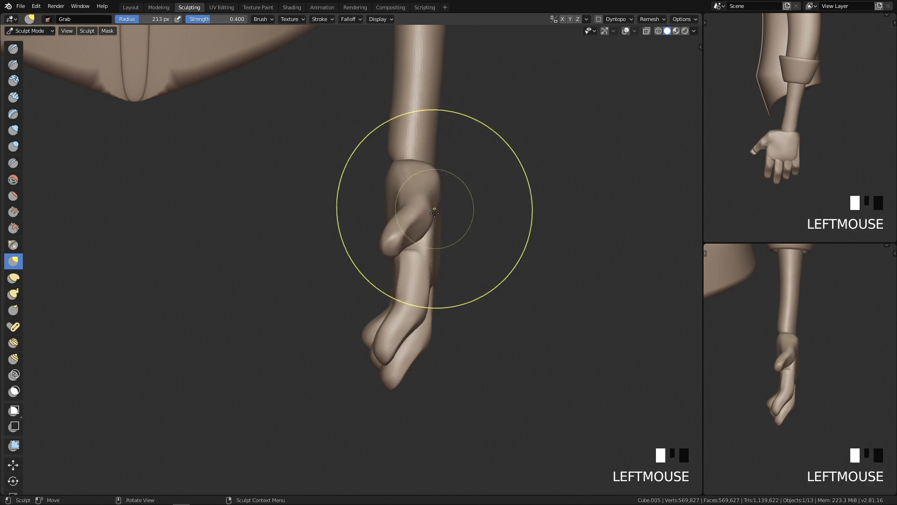
mouse_move(435, 199)
ctrl+middle_down()
mouse_move(373, 445)
mouse_move(408, 315)
ctrl+middle_up()
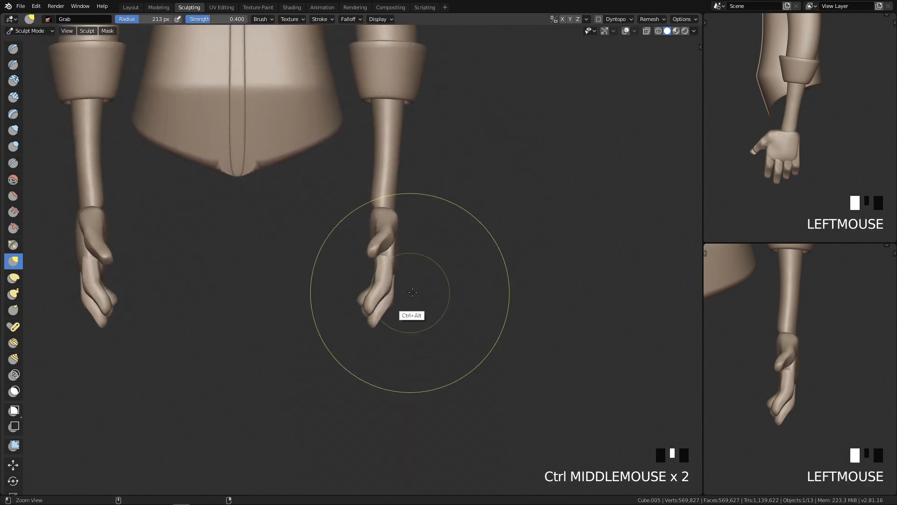
Step: Leave the palm, select the middle finger object and switch it to Sculpt mode in the front view
key(Tab)
ctrl+middle_drag(354, 376, 395, 304)
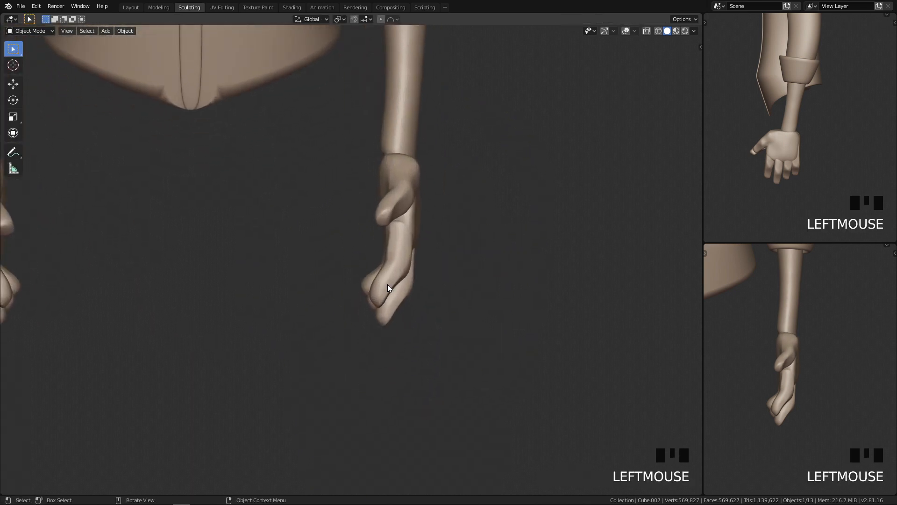
middle_drag(406, 293, 407, 263)
key(q)
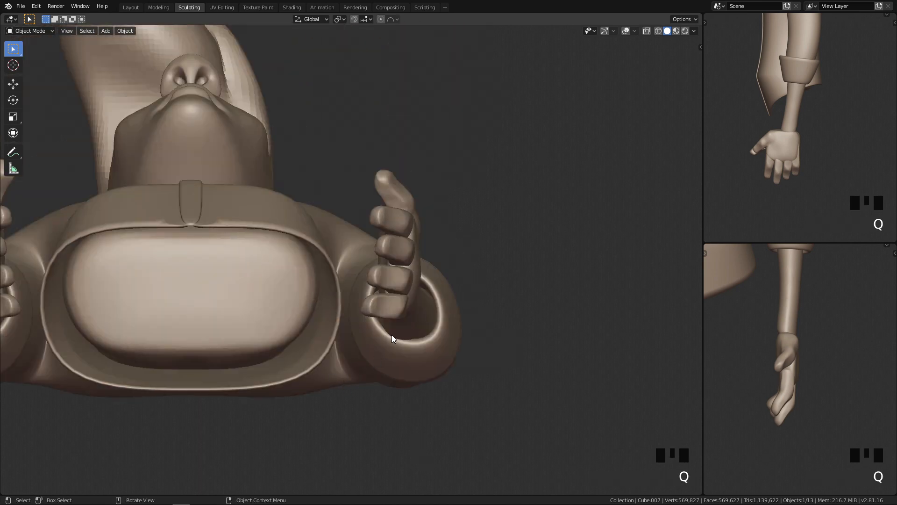
key(q)
key(q)
ctrl+middle_drag(497, 209, 427, 320)
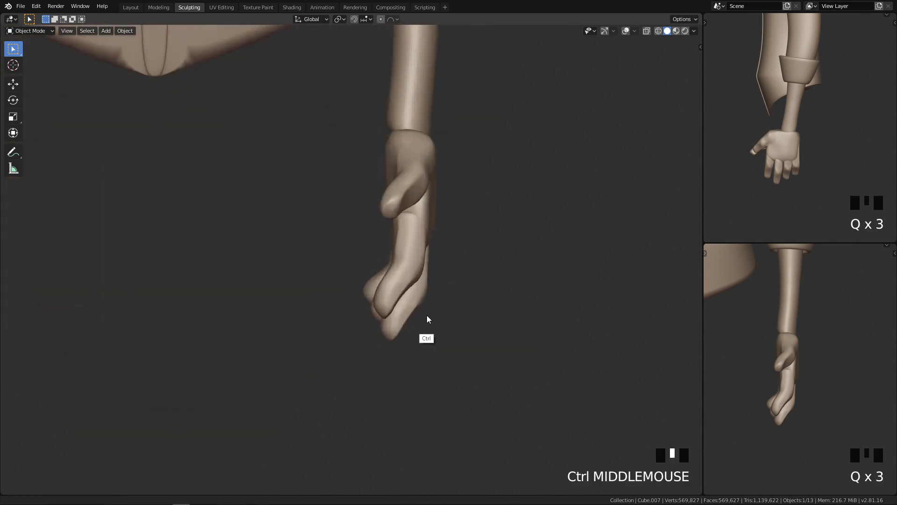
key(Tab)
Step: Try a Grab stroke on the middle fingertip and undo it
key(f)
click(345, 321)
drag(345, 322, 350, 325)
key(ctrl+z)
Step: Reshape the middle fingertip from the front with the Grab brush, adjusting the radius to 235 px
key(f)
click(359, 336)
click(439, 338)
drag(412, 339, 367, 311)
key(f)
click(357, 318)
middle_drag(457, 351, 436, 359)
key(alt+q)
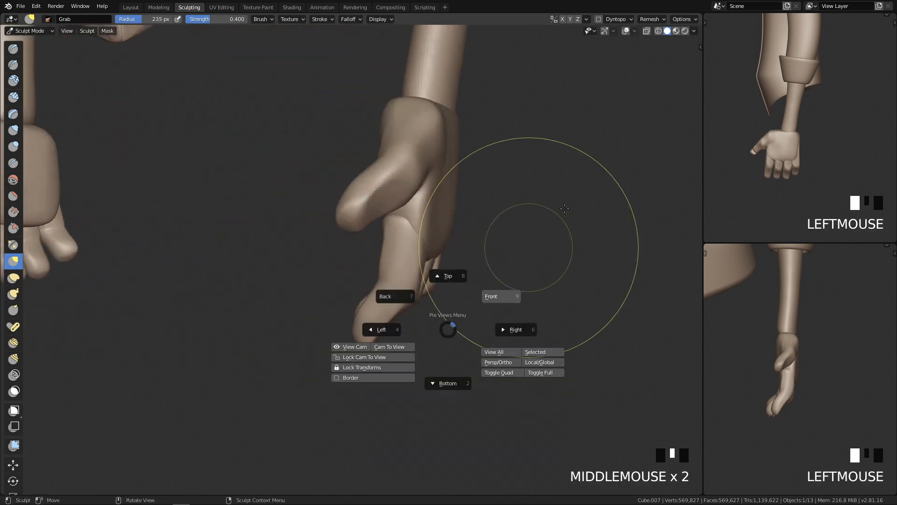
Step: Set the Grab brush radius to 248 px and refine the middle fingertip
key(f)
key(f)
click(386, 372)
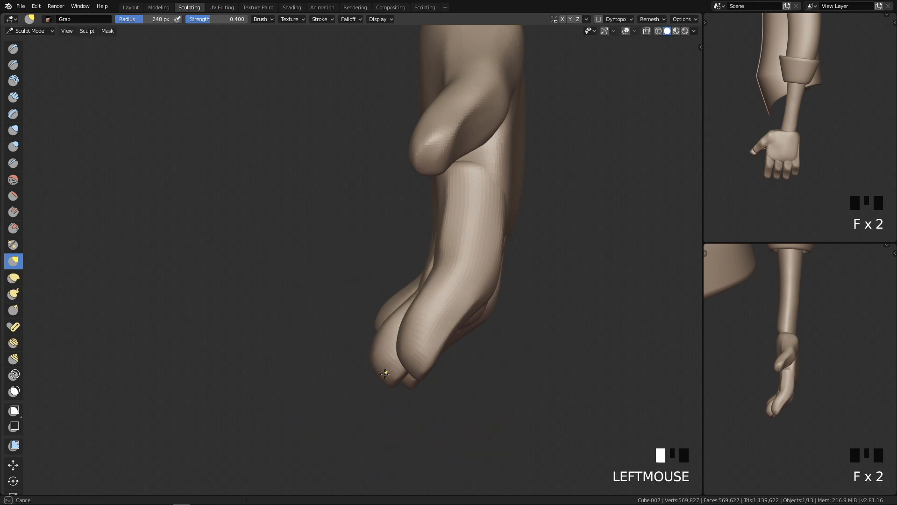
middle_drag(385, 375, 411, 279)
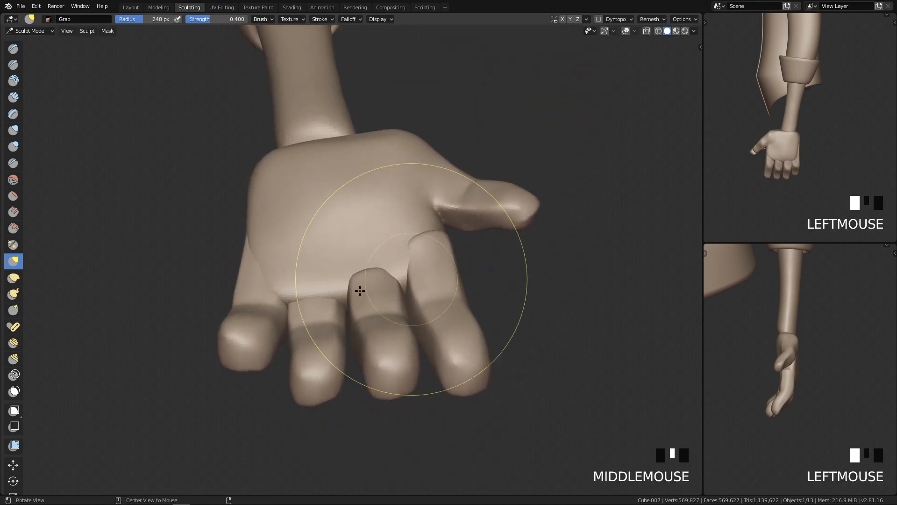
Step: Try bending the middle finger with the Pose brush at 248 px and undo it
click(15, 325)
mouse_move(417, 365)
alt+middle_down()
mouse_move(400, 395)
mouse_move(413, 342)
alt+middle_up()
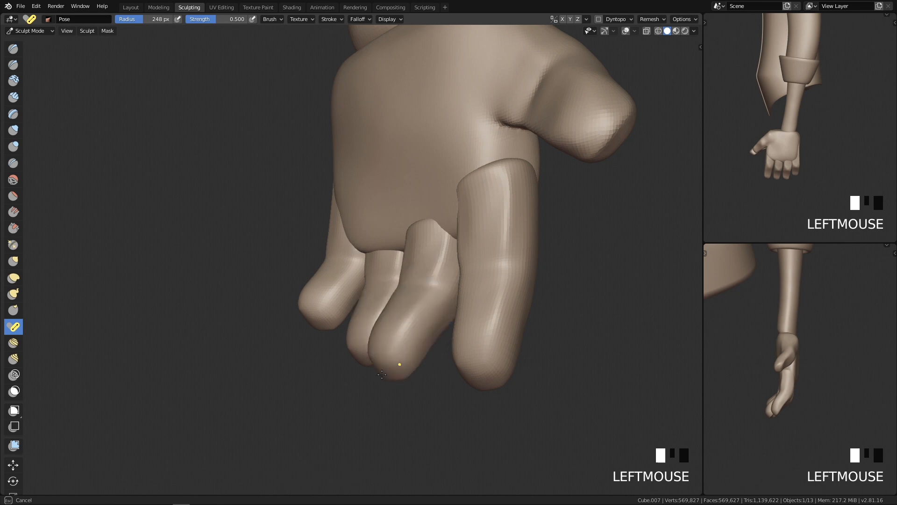
key(ctrl+z)
Step: Test Pose brush radii such as 339, 246 and 432 px to find the middle finger's bending pivot
key(q)
key(q)
mouse_move(432, 350)
shift+middle_down()
mouse_move(433, 323)
mouse_move(411, 301)
mouse_move(463, 352)
mouse_move(411, 315)
shift+middle_up()
key(f)
click(448, 305)
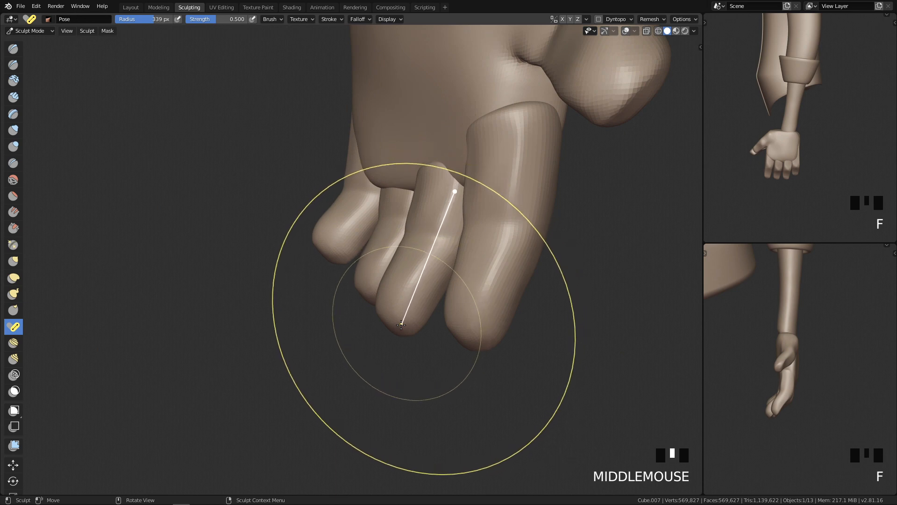
key(f)
click(369, 318)
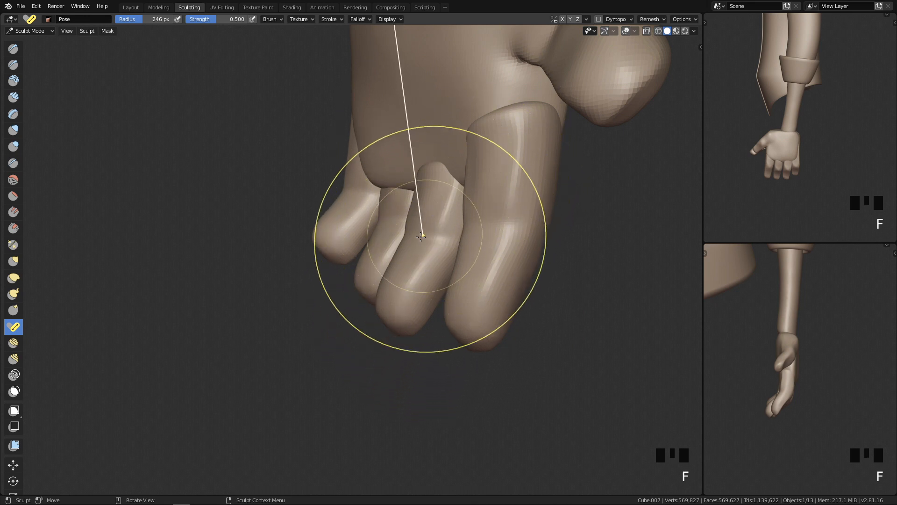
key(f)
click(611, 282)
key(f)
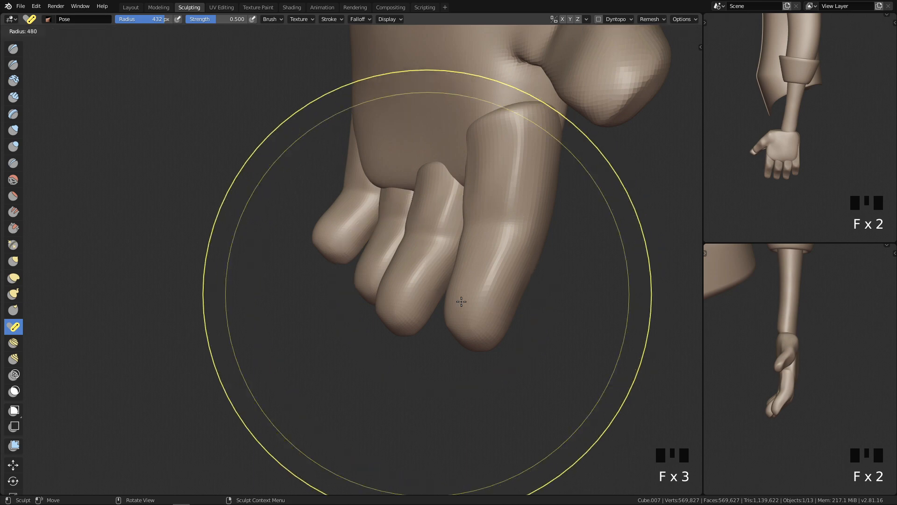
click(660, 296)
key(f)
click(349, 299)
Step: Set the Pose brush radius to 239 px, try bending the middle finger from the palm side and undo the stroke
mouse_move(421, 259)
ctrl+middle_down()
mouse_move(402, 307)
mouse_move(426, 310)
mouse_move(429, 251)
mouse_move(413, 325)
mouse_move(428, 262)
ctrl+middle_up()
key(f)
click(405, 278)
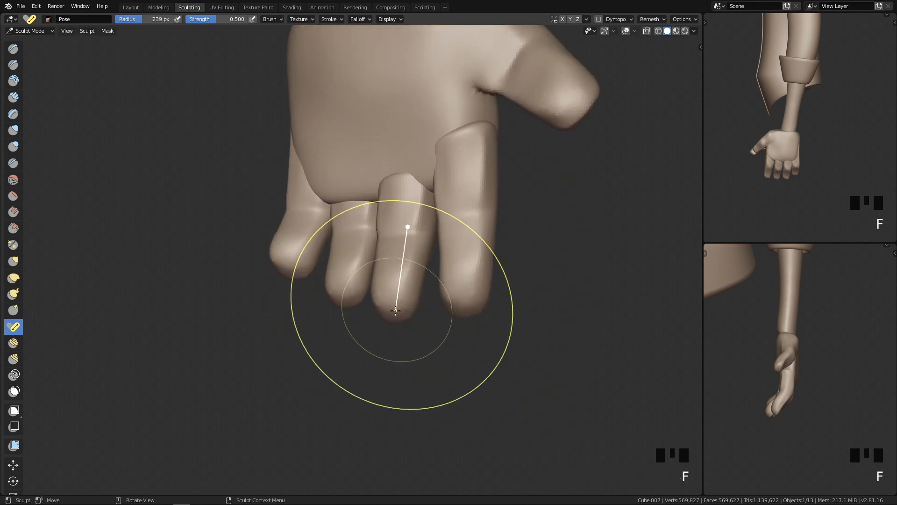
drag(392, 297, 406, 278)
key(ctrl+z)
Step: Bend the middle finger outward from the front with the Pose brush at 239 px
middle_drag(413, 330, 262, 299)
key(q)
key(q)
mouse_move(419, 283)
ctrl+middle_down()
mouse_move(413, 301)
mouse_move(406, 280)
ctrl+middle_up()
drag(385, 322, 369, 310)
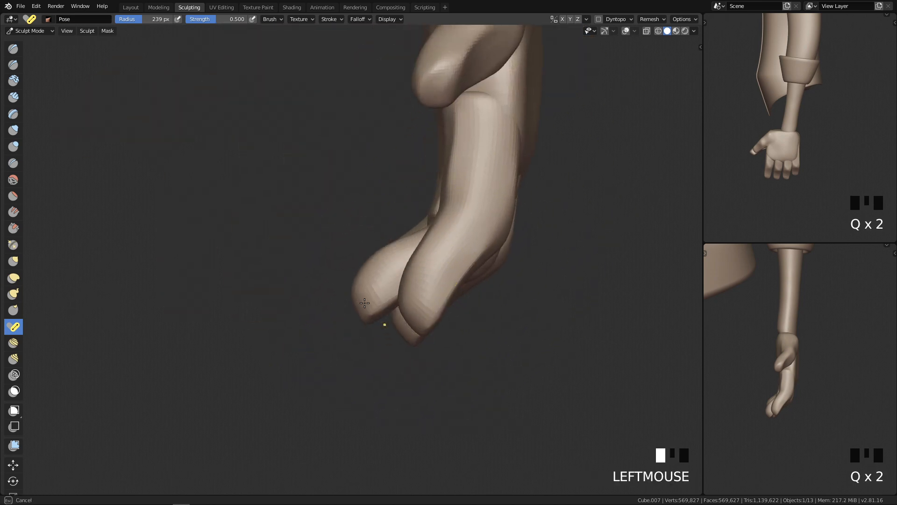
ctrl+middle_drag(445, 278, 460, 394)
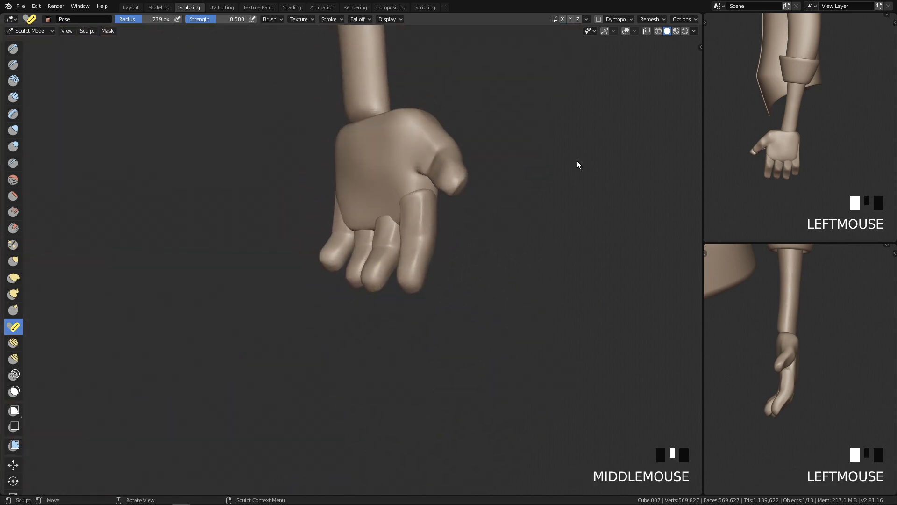
Step: Reshape the middle fingertip from the front with the Grab brush at a radius of 343 px
key(q)
ctrl+middle_drag(454, 314, 435, 489)
ctrl+middle_drag(430, 405, 431, 295)
ctrl+middle_drag(431, 307, 446, 253)
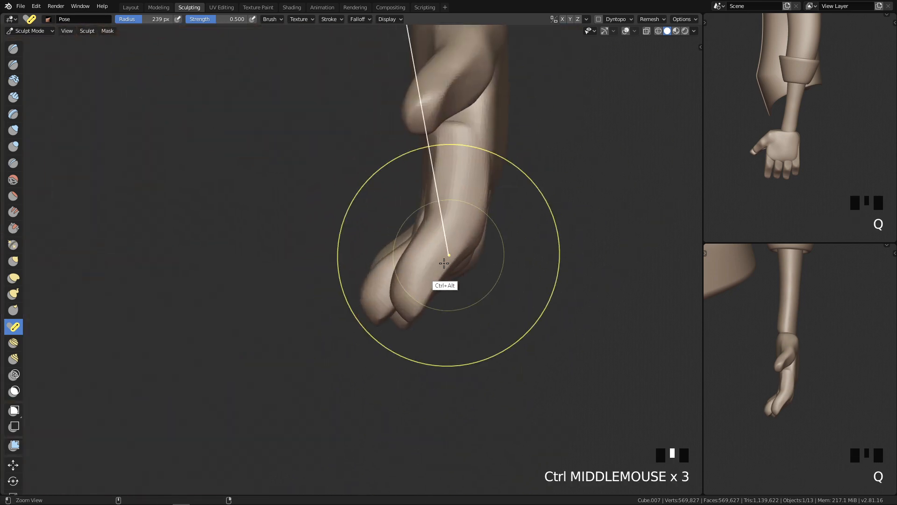
key(g)
key(f)
key(f)
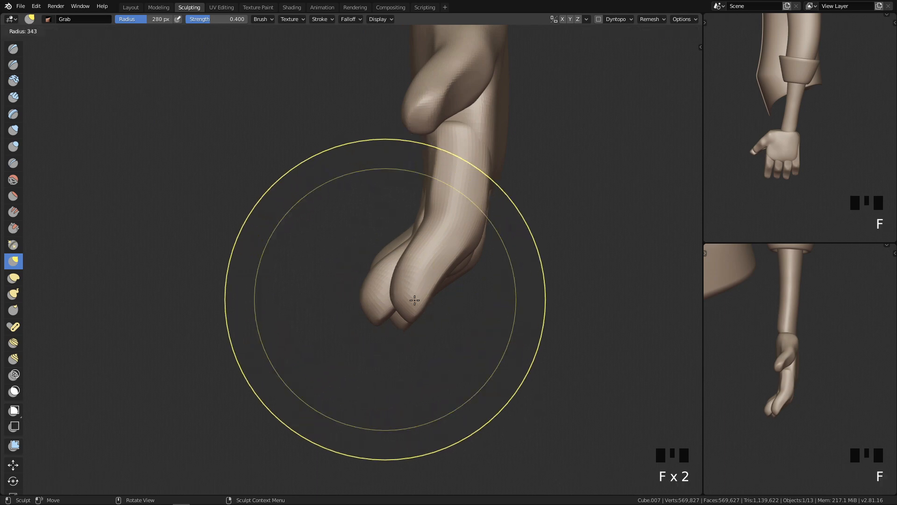
click(376, 333)
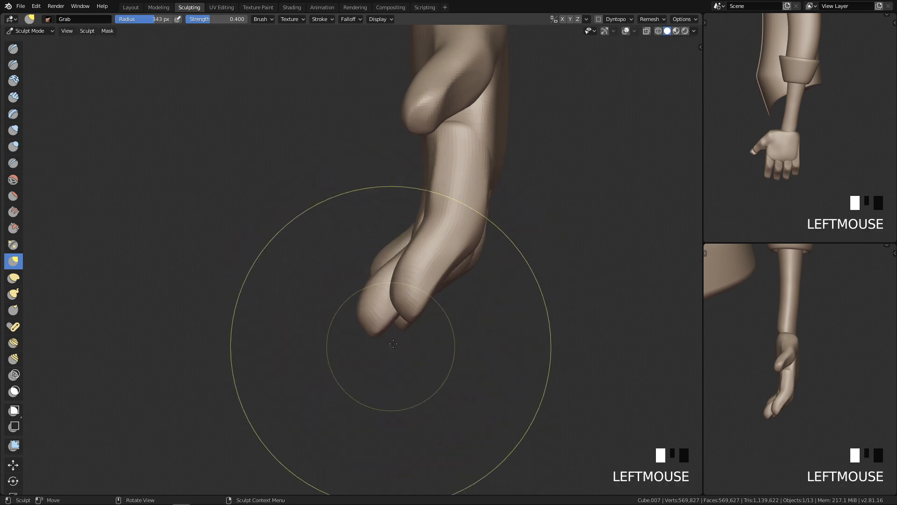
drag(372, 323, 411, 314)
Step: Select the ring finger object and switch it to Sculpt mode in the front view
key(Tab)
mouse_move(436, 309)
middle_down()
mouse_move(429, 314)
mouse_move(394, 263)
mouse_move(325, 274)
middle_up()
click(339, 275)
key(q)
click(413, 265)
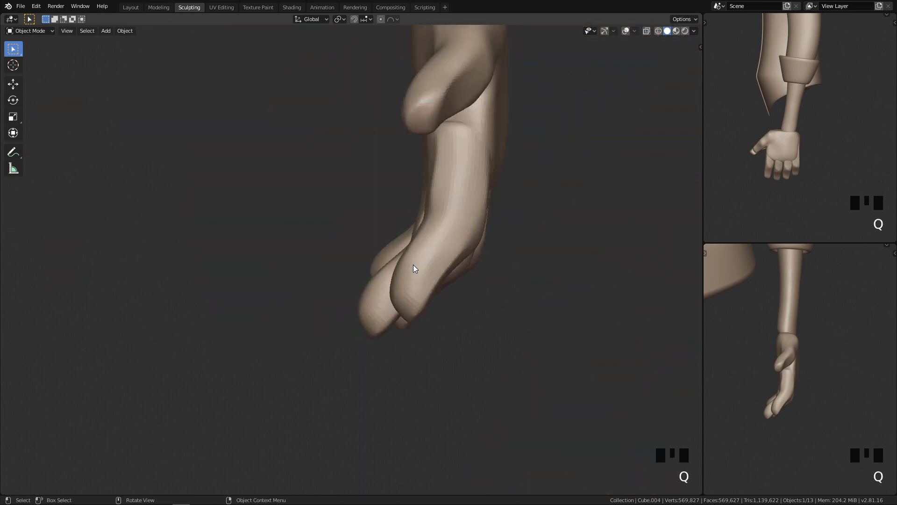
key(Tab)
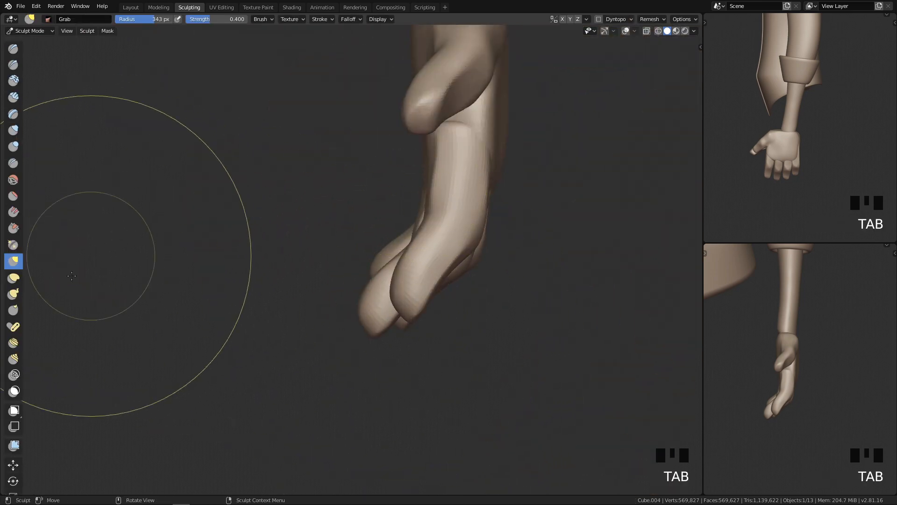
Step: Bend the ring finger slightly with the Pose brush at a radius of 208 px
click(14, 330)
mouse_move(404, 329)
ctrl+middle_down()
mouse_move(415, 355)
mouse_move(460, 325)
ctrl+middle_up()
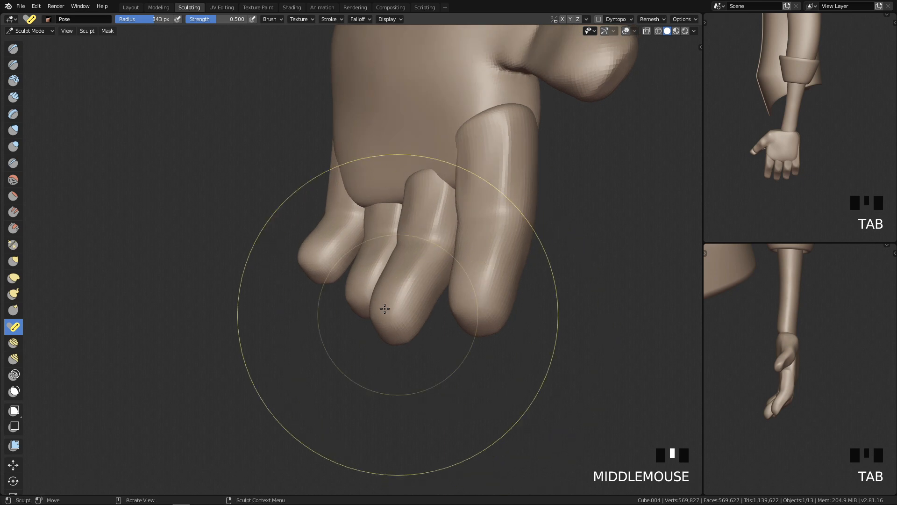
key(f)
click(343, 292)
key(f)
click(345, 290)
key(f)
click(357, 294)
drag(362, 305, 367, 301)
mouse_move(367, 301)
middle_down()
mouse_move(449, 301)
mouse_move(484, 245)
mouse_move(519, 272)
middle_up()
key(q)
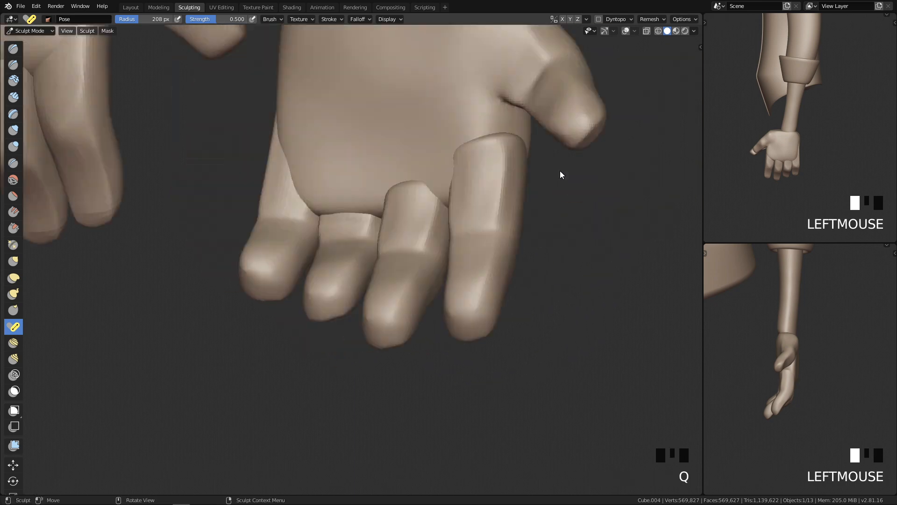
Step: Reselect the ring finger and return it to Sculpt mode in the front view
key(ctrl+Tab)
key(Tab)
middle_drag(476, 279, 464, 175)
click(354, 259)
key(q)
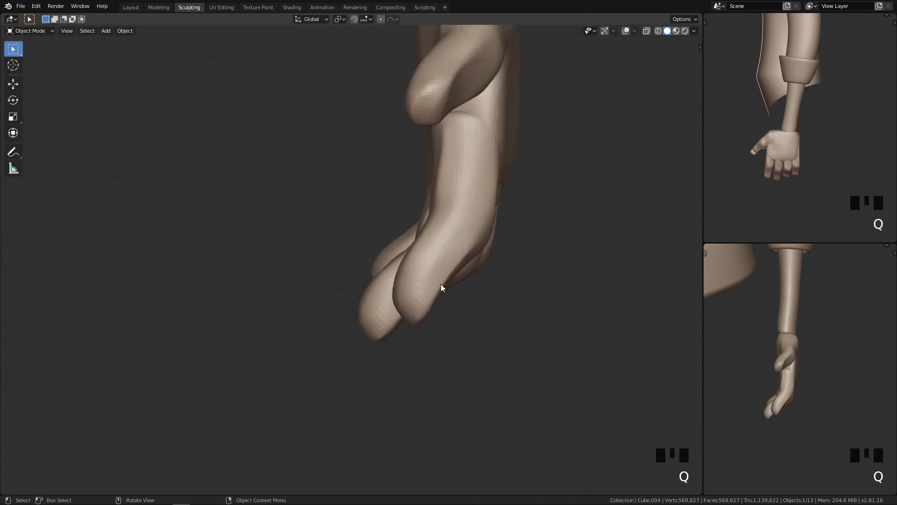
click(422, 295)
key(Tab)
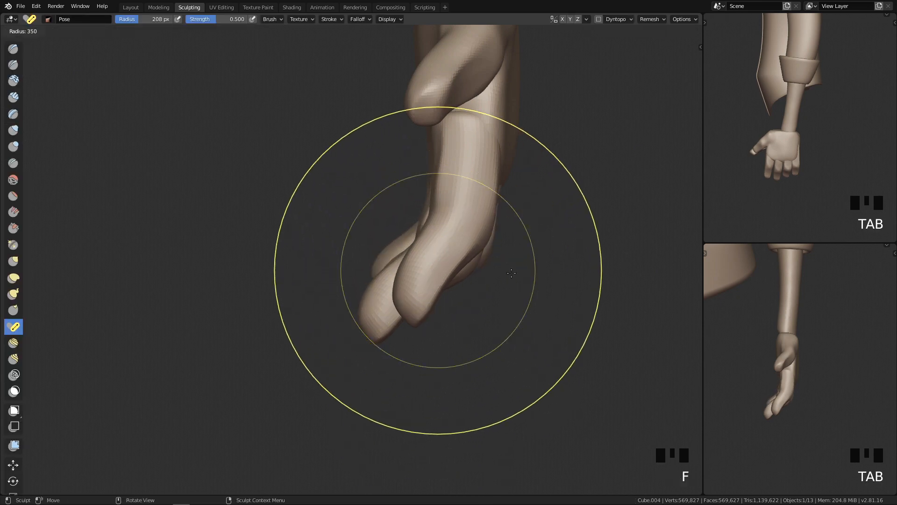
Step: Adjust the ring finger's outline with the Grab brush at 500 px and 443 px
key(g)
key(f)
click(469, 261)
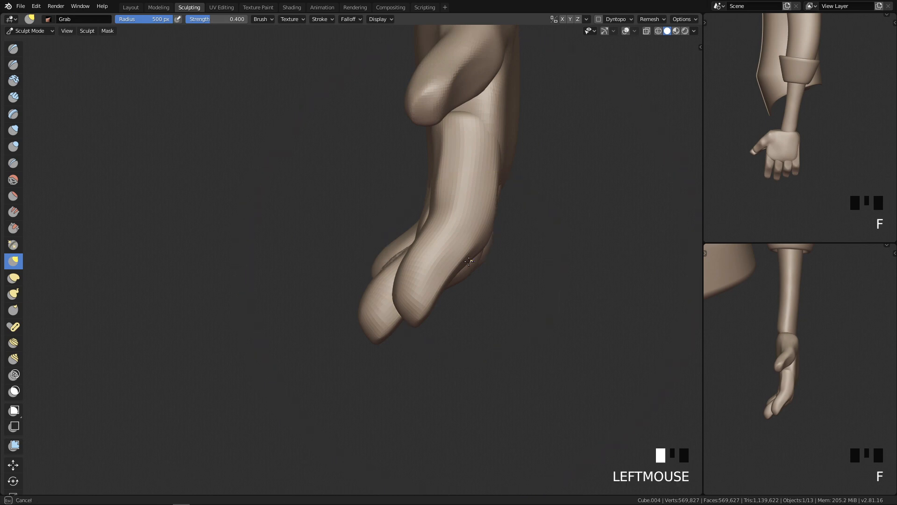
key(f)
click(375, 294)
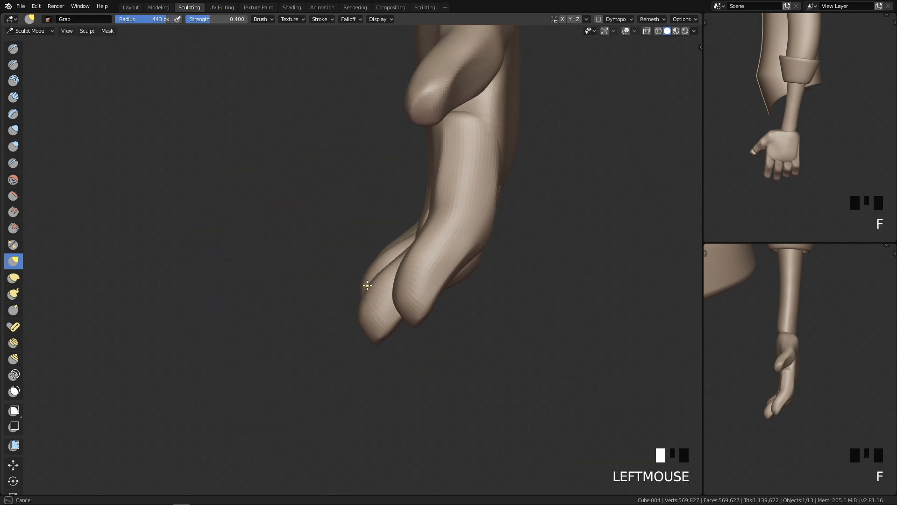
mouse_move(407, 297)
middle_down()
mouse_move(517, 315)
mouse_move(504, 313)
middle_up()
middle_drag(438, 272, 457, 339)
Step: Refine the ring finger's tip and inner edge from the front, reducing the Grab brush radius to 341 px
key(q)
mouse_move(324, 380)
ctrl+middle_down()
mouse_move(387, 315)
mouse_move(411, 271)
ctrl+middle_up()
key(f)
click(368, 305)
drag(367, 305, 371, 299)
key(f)
click(373, 273)
mouse_move(390, 257)
mouse_down()
mouse_move(402, 250)
mouse_move(408, 260)
mouse_up()
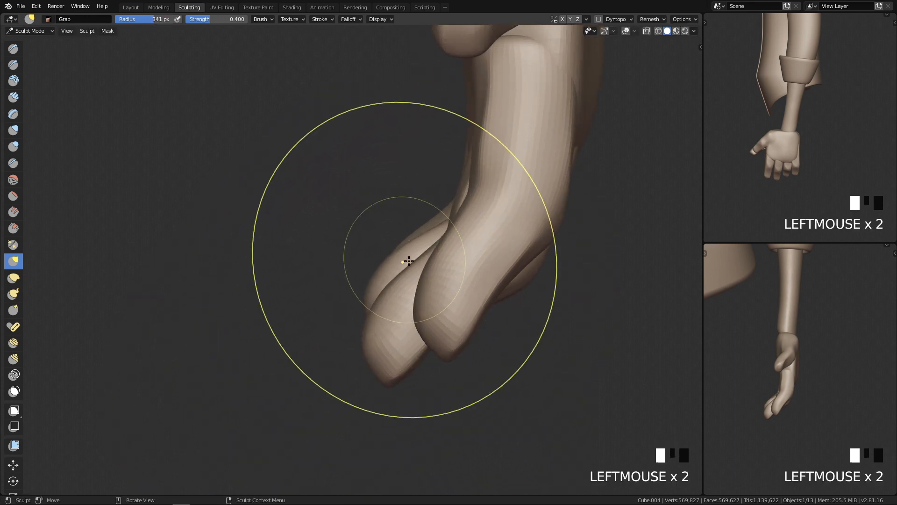
mouse_move(437, 280)
ctrl+middle_down()
mouse_move(418, 384)
mouse_move(445, 279)
ctrl+middle_up()
Step: Select the little finger object and switch it to Sculpt mode, viewed from behind
key(Tab)
key(q)
ctrl+middle_drag(457, 316, 456, 240)
click(306, 274)
key(Tab)
click(327, 453)
shift+middle_drag(336, 282, 411, 263)
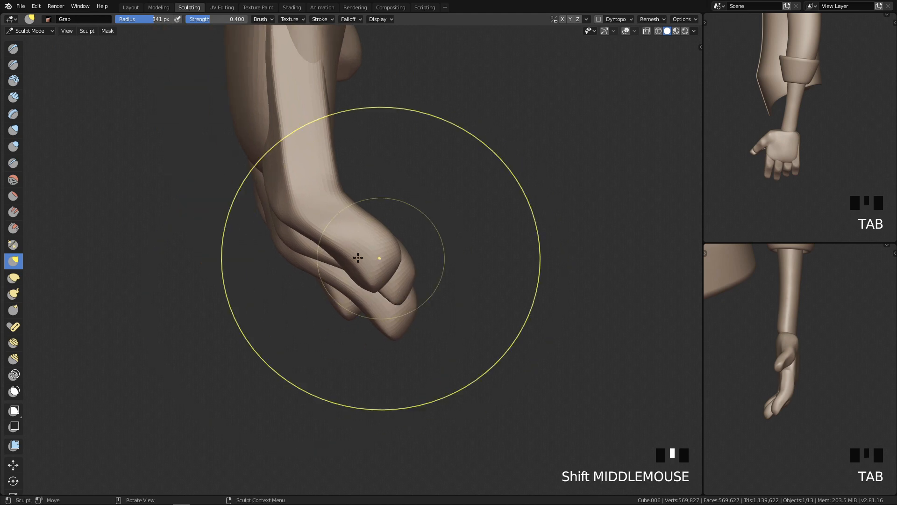
Step: Bend the little finger's end upward with the Pose brush at a radius of 215 px
click(13, 327)
key(f)
click(416, 273)
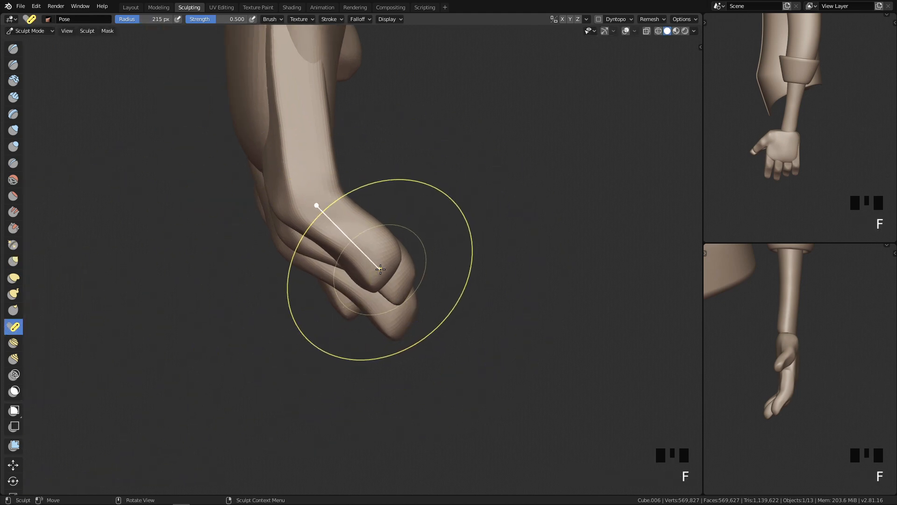
click(380, 268)
drag(380, 269, 402, 249)
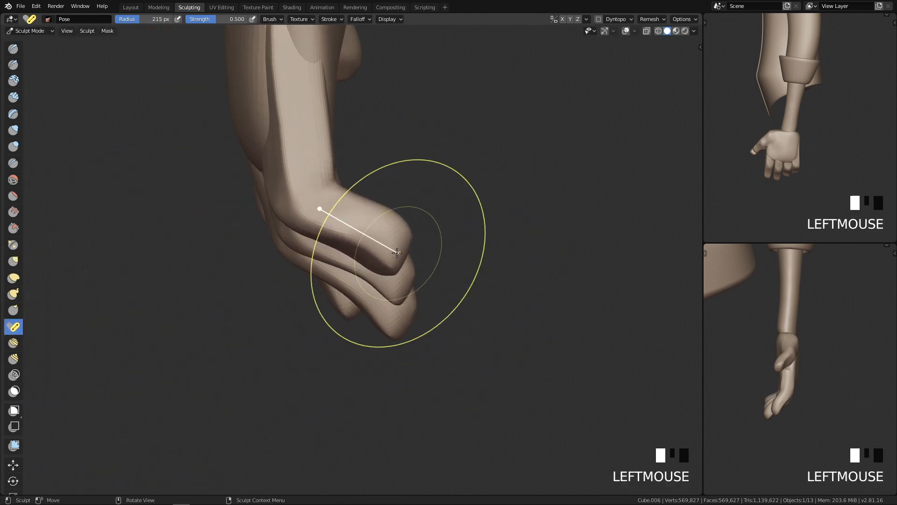
Step: Reshape the little finger's base, knuckle and tip with the Grab brush, adjusting the radius to 301 px
key(g)
key(f)
mouse_move(298, 199)
mouse_down()
mouse_move(316, 197)
mouse_move(307, 198)
mouse_up()
drag(401, 224, 413, 217)
key(f)
click(460, 256)
mouse_move(391, 258)
mouse_down()
mouse_move(399, 252)
mouse_move(387, 241)
mouse_move(368, 242)
mouse_up()
key(f)
click(526, 278)
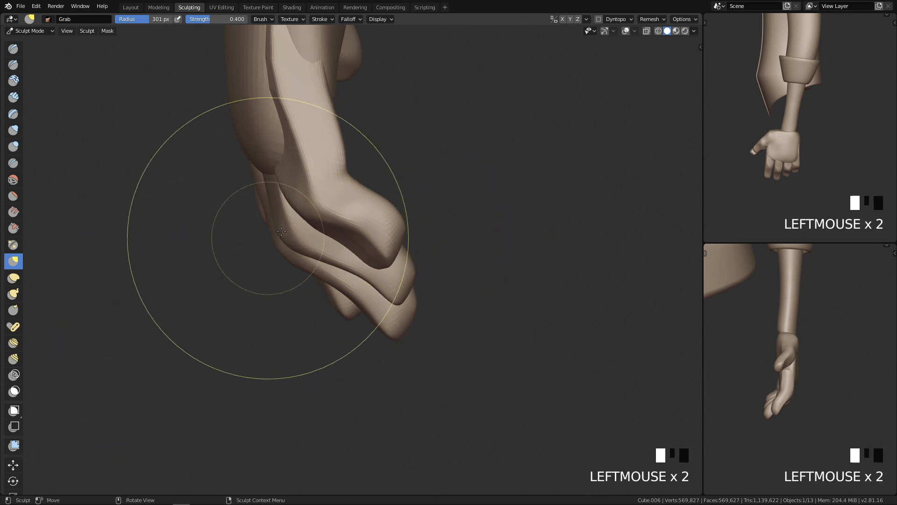
key(f)
Step: Try a SculptDraw stroke at 164 px near the little finger's base and undo it
mouse_move(315, 152)
middle_down()
mouse_move(353, 175)
mouse_move(439, 93)
mouse_move(443, 190)
mouse_move(437, 150)
mouse_move(411, 186)
mouse_move(413, 150)
middle_up()
key(x)
drag(413, 150, 417, 180)
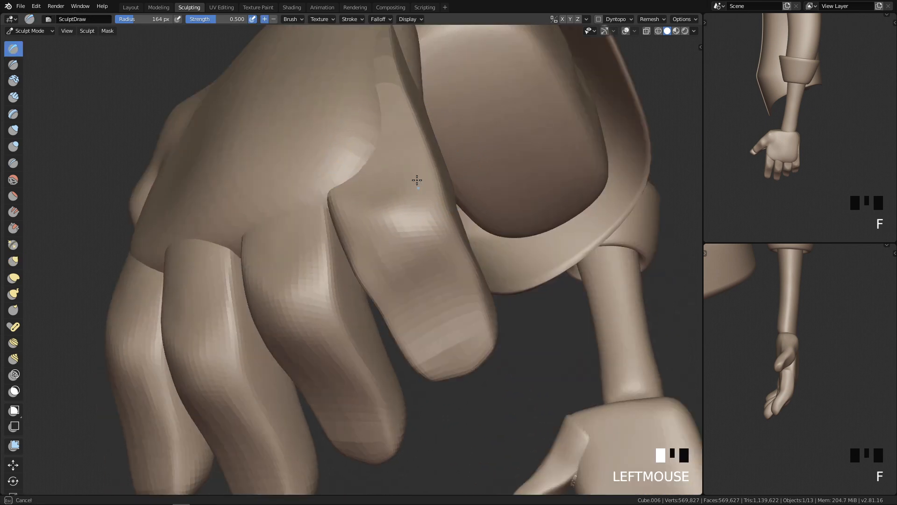
key(ctrl+z)
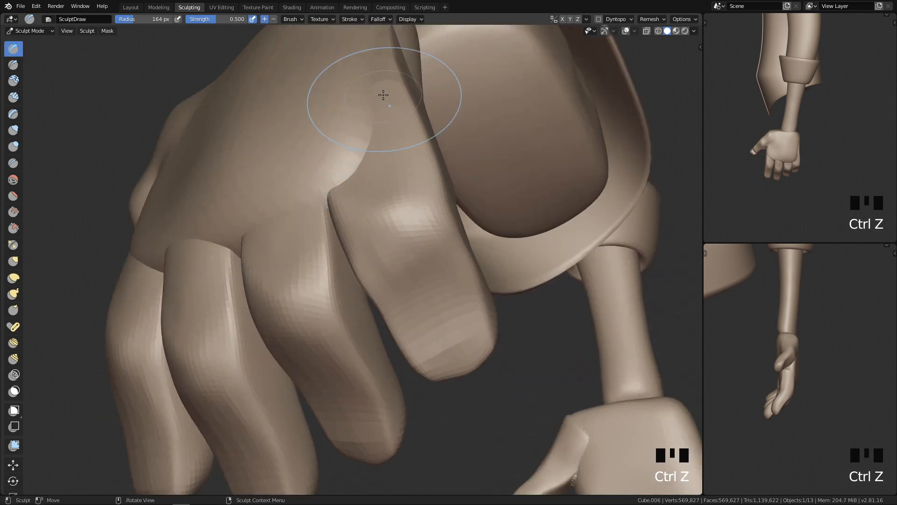
Step: Examine the finger poses and overall hand shape from several sides, and leave Sculpt mode
middle_drag(424, 170, 393, 303)
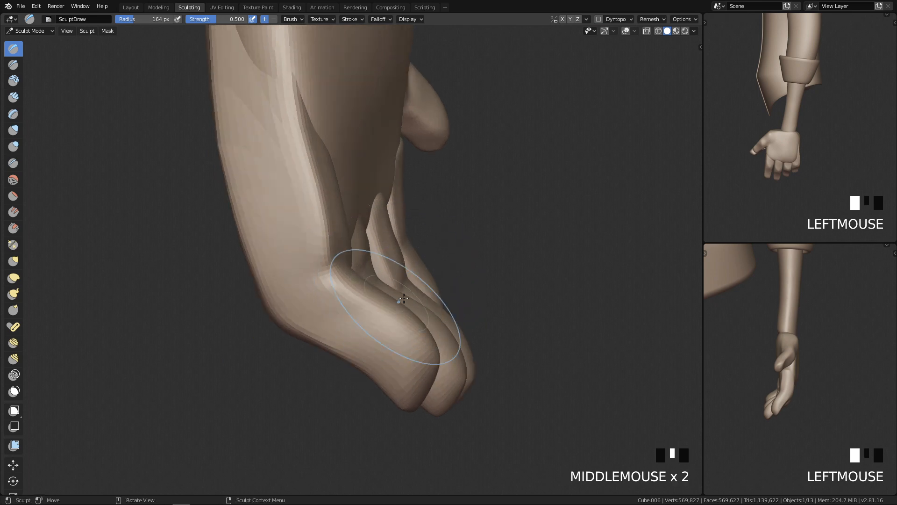
key(q)
ctrl+middle_drag(488, 278, 413, 301)
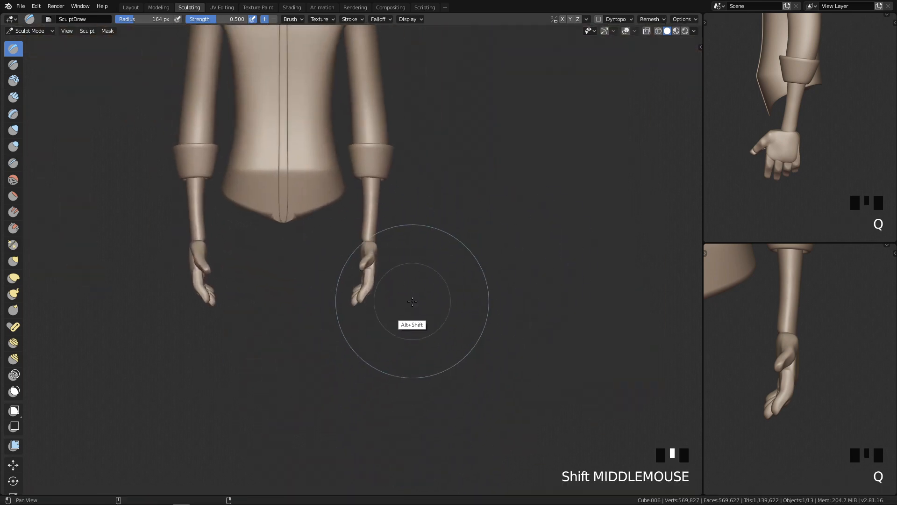
middle_drag(419, 380, 686, 202)
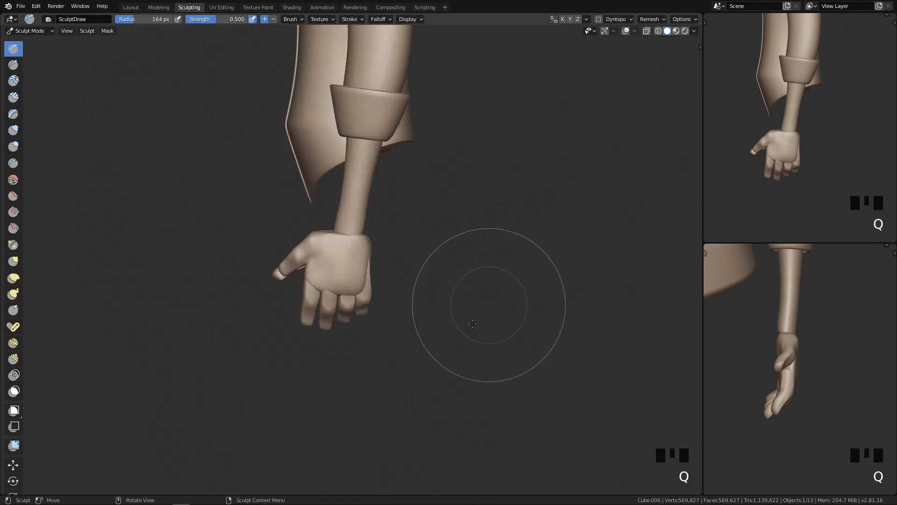
ctrl+middle_drag(459, 296, 444, 269)
key(Tab)
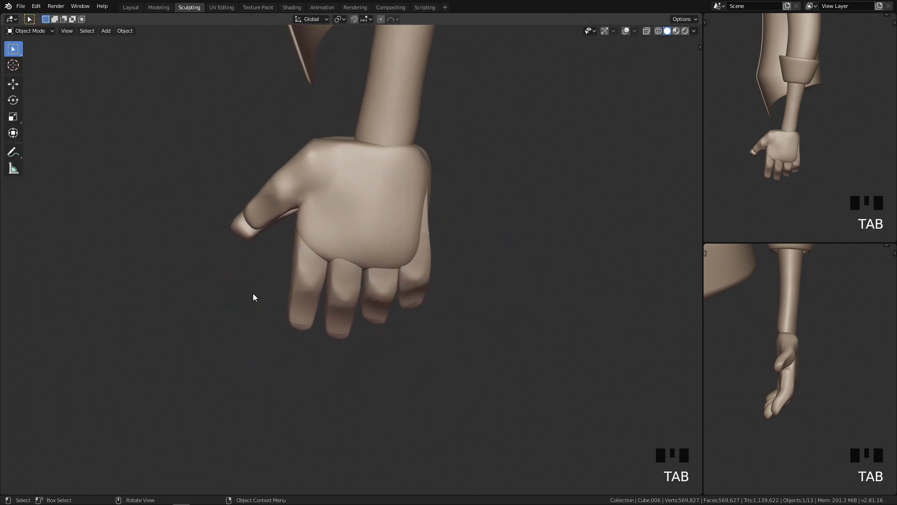
Step: Try to move the palm away from the forearm and fingers
alt+middle_drag(308, 266, 520, 257)
key(q)
ctrl+alt+middle_drag(446, 249, 435, 346)
alt+middle_drag(414, 350, 505, 319)
mouse_move(422, 386)
ctrl+middle_down()
mouse_move(410, 356)
mouse_move(410, 377)
mouse_move(432, 393)
ctrl+middle_up()
shift+middle_drag(532, 363, 411, 287)
key(g)
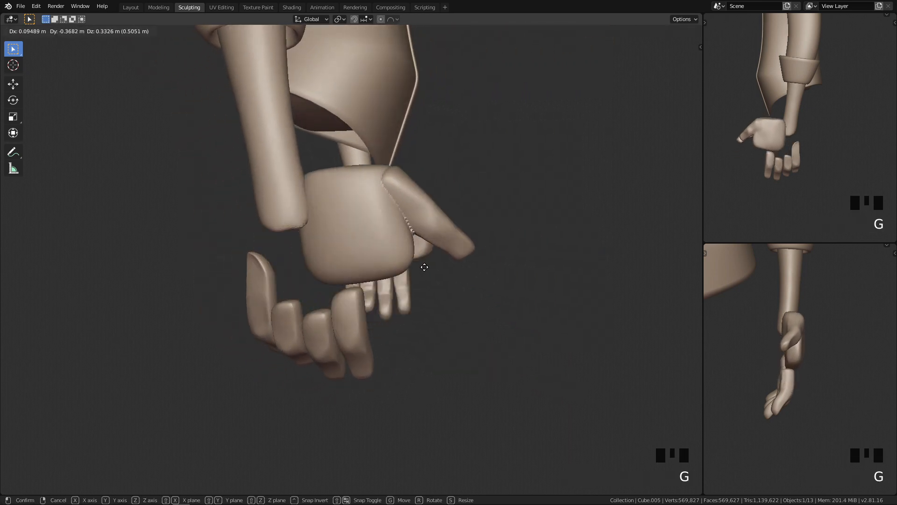
click(439, 296)
middle_drag(439, 296, 445, 271)
Step: Switch to the Layout workspace with the palm selected and both hands framed from the front
key(q)
key(q)
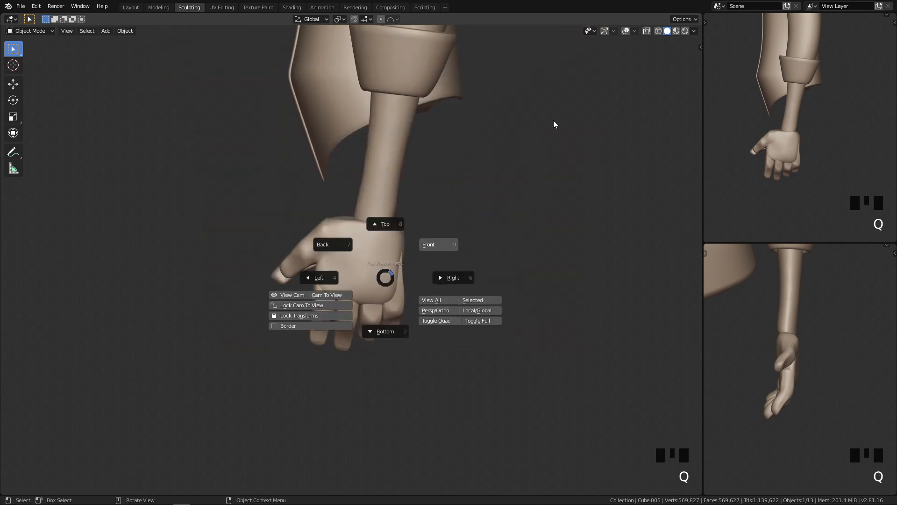
click(553, 123)
shift+middle_drag(462, 409, 190, 274)
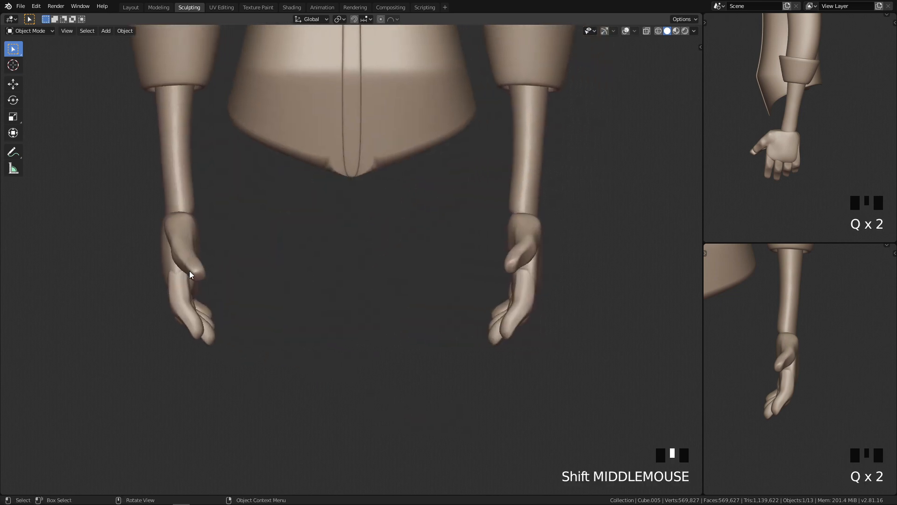
shift+middle_drag(474, 348, 504, 287)
key(Tab)
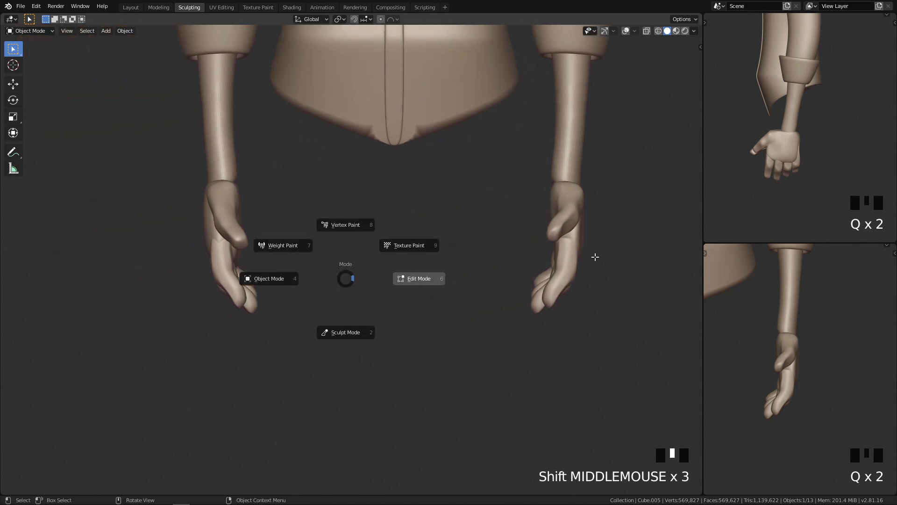
key(Tab)
click(131, 7)
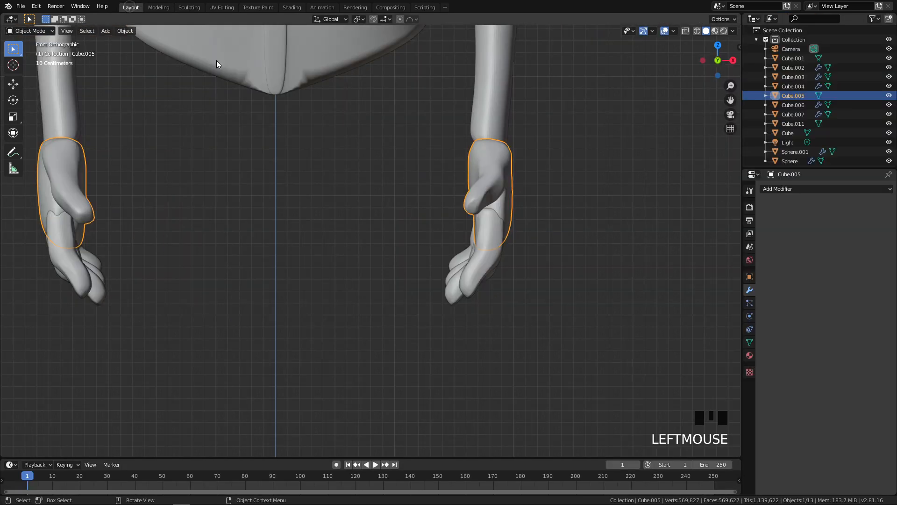
Step: Delete the palm's geometry on the negative X side in Edit Mode, using wireframe display to select it
key(Tab)
shift+middle_drag(339, 309, 339, 248)
key(alt+a)
key(z)
drag(155, 111, 394, 333)
key(x)
key(Tab)
Step: Add a Mirror modifier across the X axis to the palm and return to solid shading
shift+middle_drag(457, 294, 336, 291)
click(801, 189)
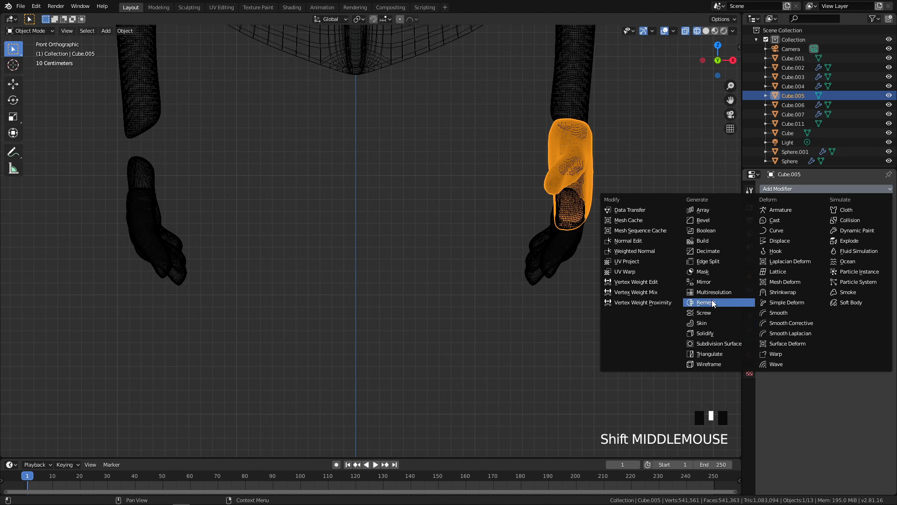
click(710, 281)
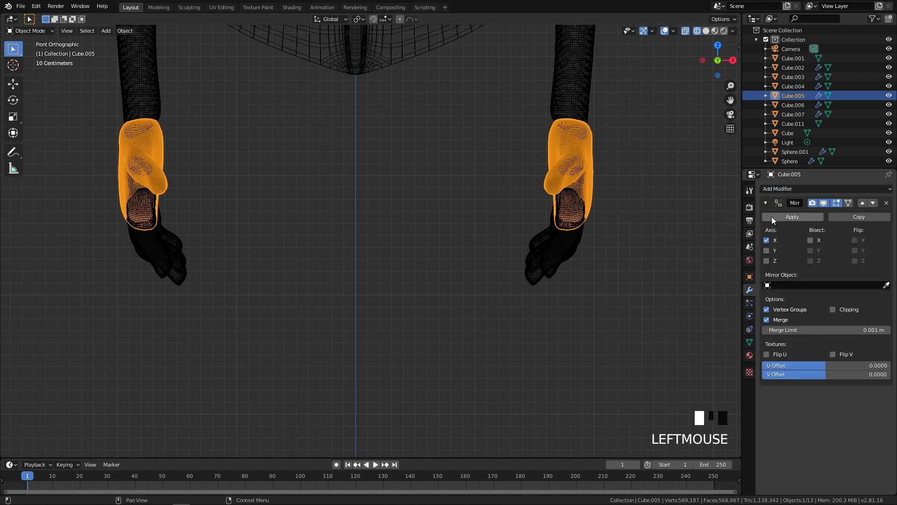
click(569, 249)
key(shift+z)
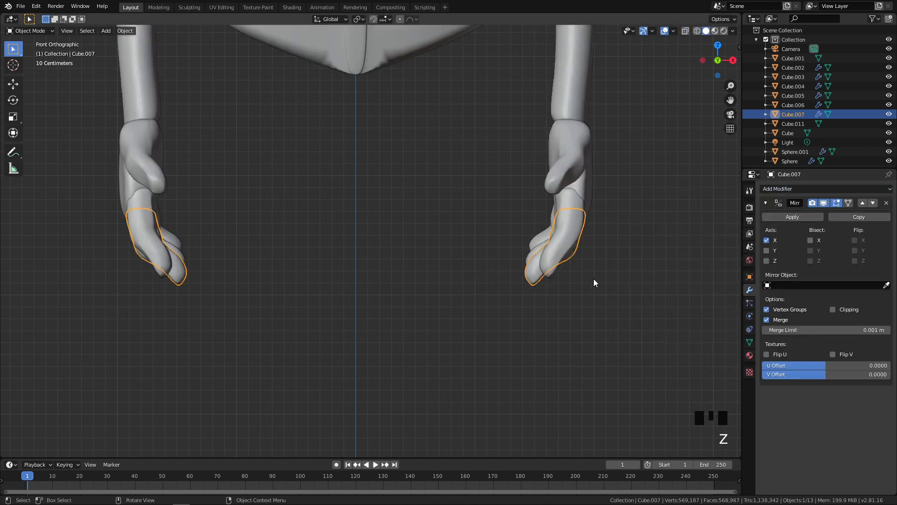
Step: Enter Sculpt Mode on the palm in side view and return to the Sculpting workspace
shift+middle_drag(502, 231, 408, 280)
click(478, 232)
key(q)
mouse_move(505, 329)
ctrl+middle_down()
mouse_move(445, 231)
mouse_move(456, 217)
ctrl+middle_up()
key(Tab)
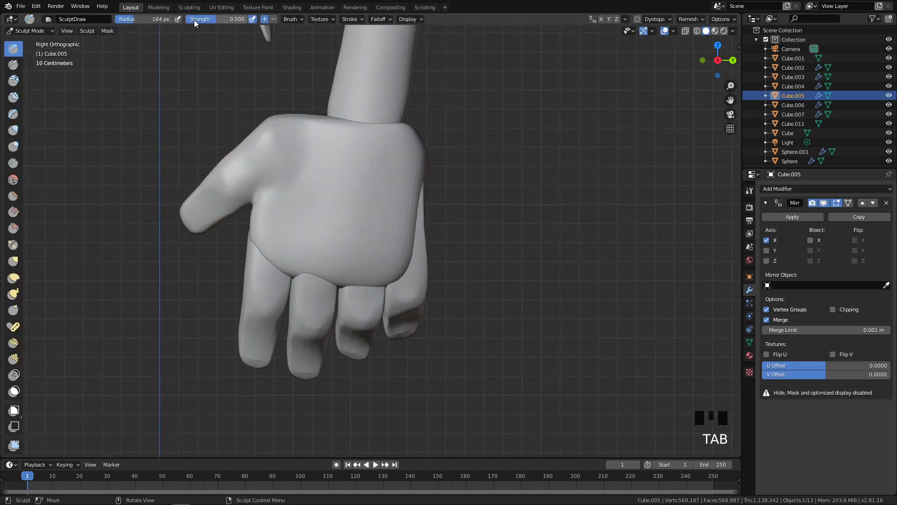
click(189, 7)
key(q)
mouse_move(424, 293)
shift+middle_down()
mouse_move(379, 313)
mouse_move(312, 244)
shift+middle_up()
Step: Push in the palm's edge between thumb and index finger with the Grab brush at a radius of 201 px
key(g)
key(f)
key(f)
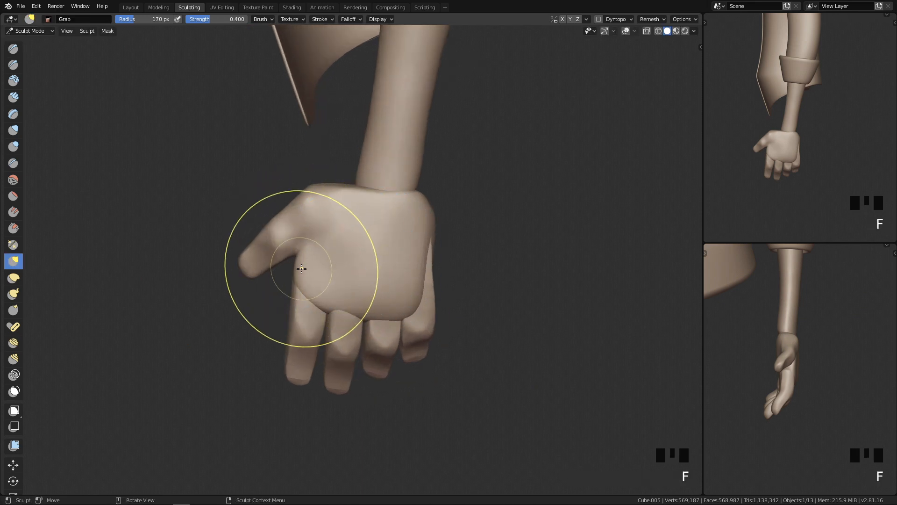
click(305, 279)
drag(306, 280, 311, 279)
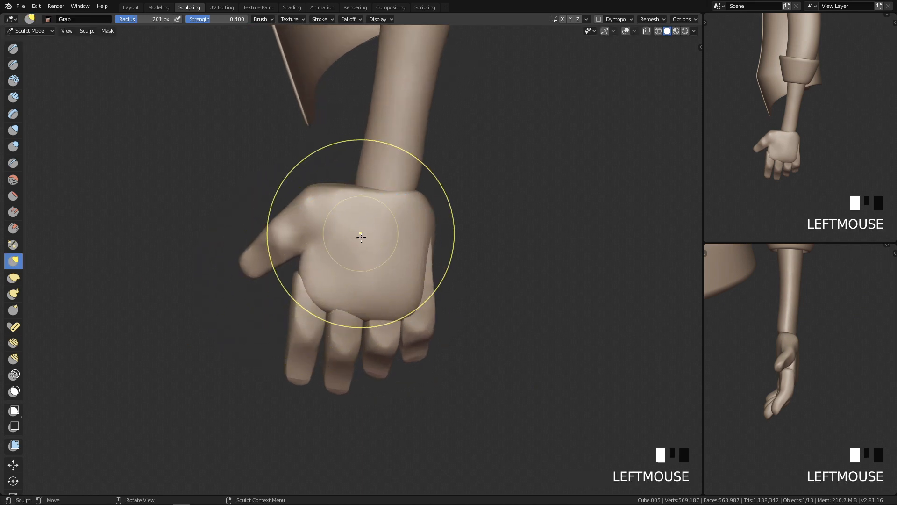
key(f)
click(405, 272)
Step: Refine the palm's thumb-side edge and the thumb base with the Grab brush at radii of 166 and 172 px
ctrl+middle_drag(249, 329, 397, 257)
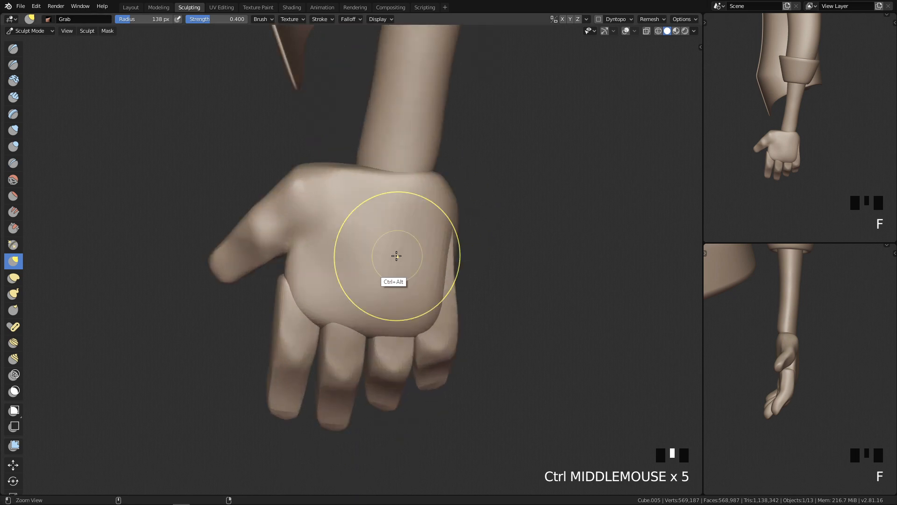
key(f)
click(293, 282)
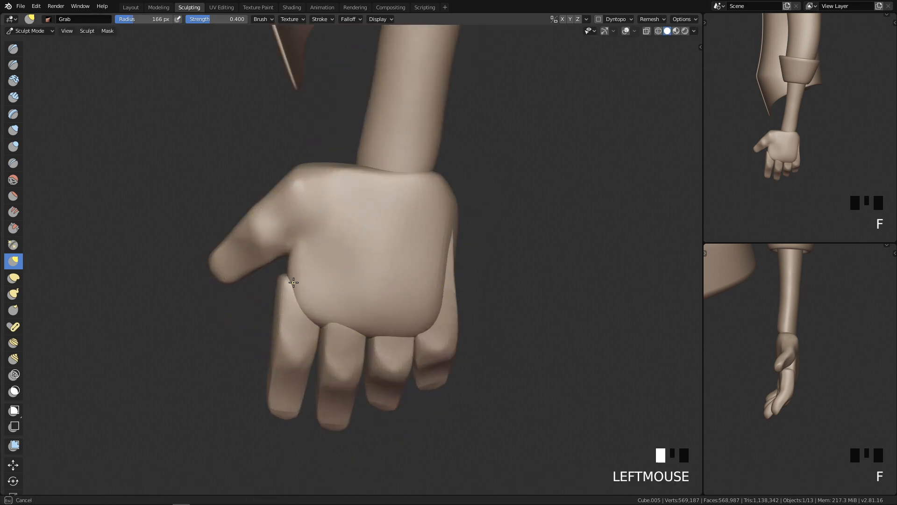
key(f)
key(f)
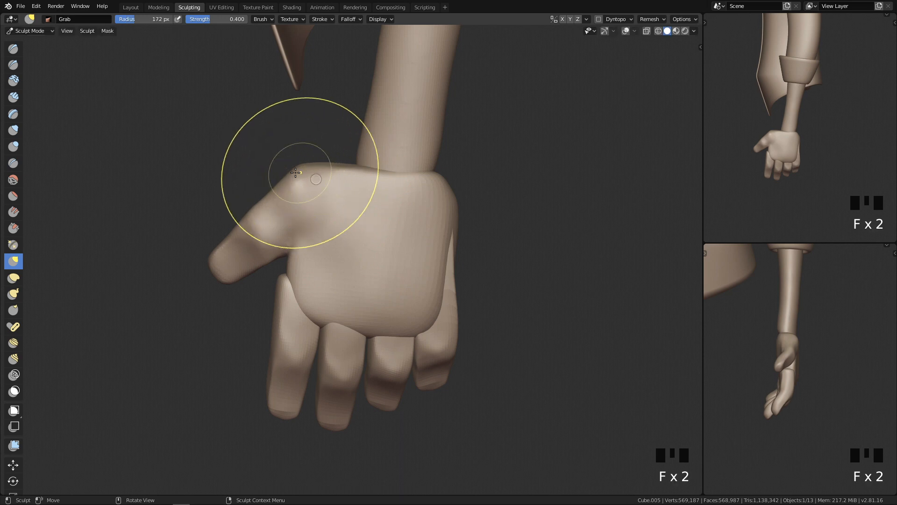
click(301, 174)
Step: Leave Sculpt Mode and select all four finger objects together
key(Tab)
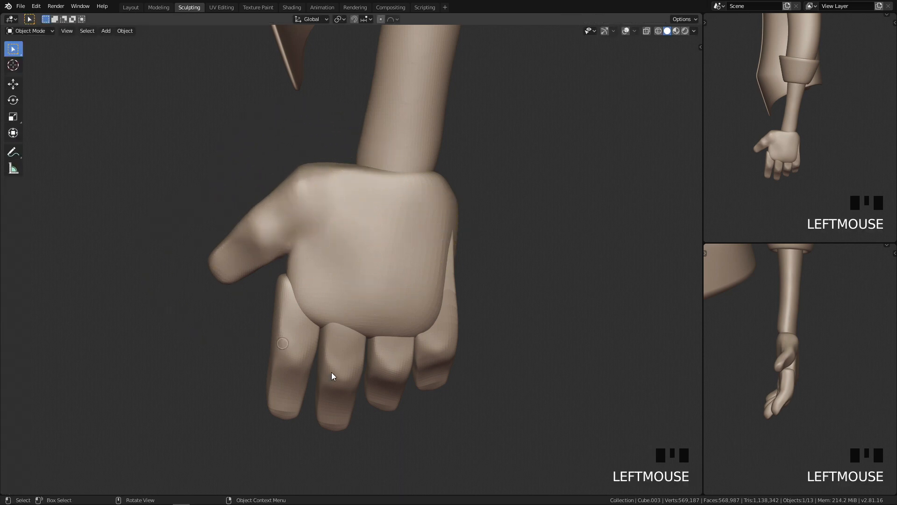
shift+click(340, 365)
shift+click(403, 360)
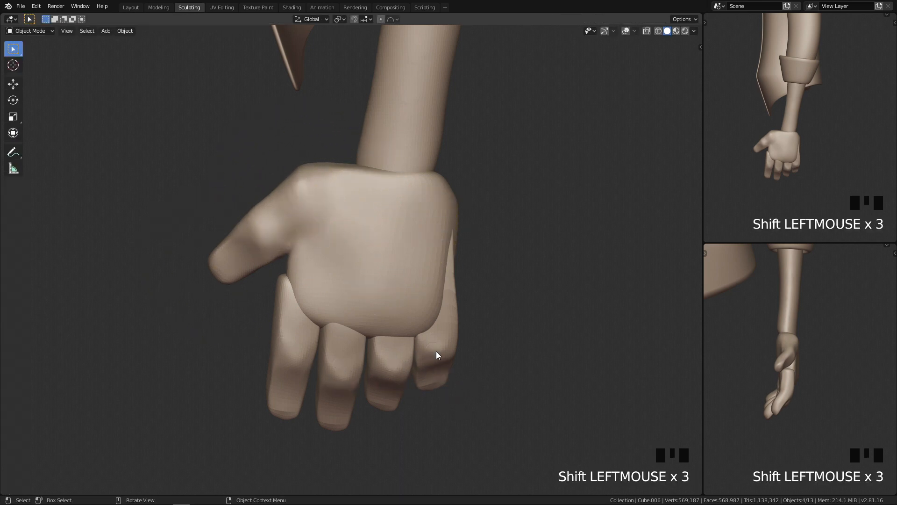
Step: Try scaling the four fingers uniformly and along different global axes, from the side and from the front
key(s)
key(y)
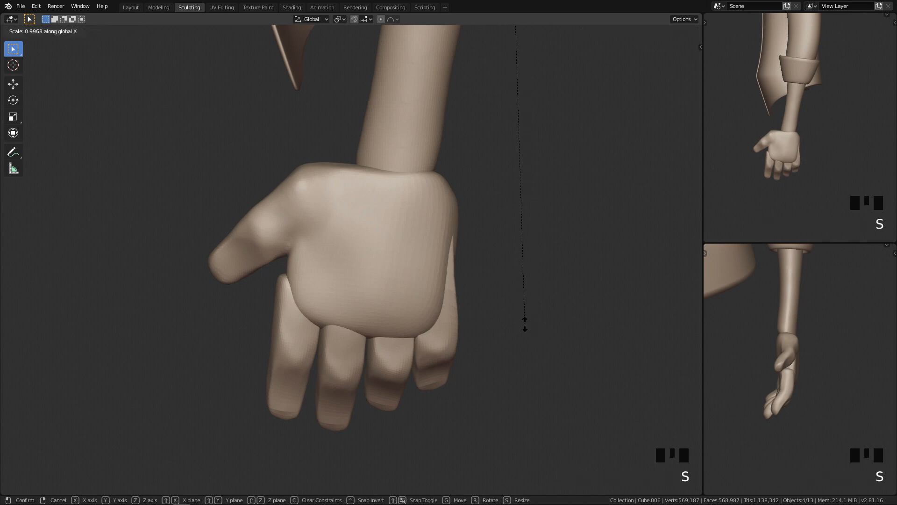
right_click(525, 324)
key(s)
key(z)
right_click(510, 326)
key(s)
right_click(478, 327)
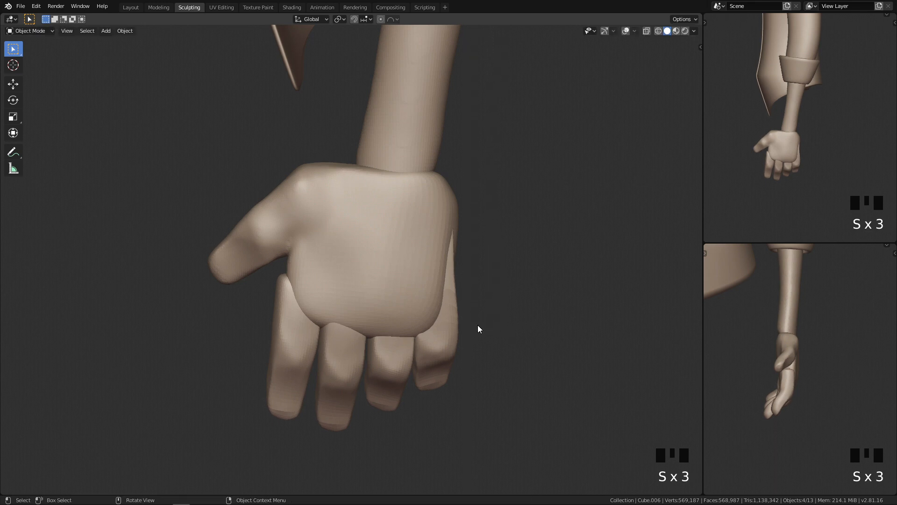
ctrl+middle_drag(501, 297, 448, 311)
drag(512, 338, 513, 339)
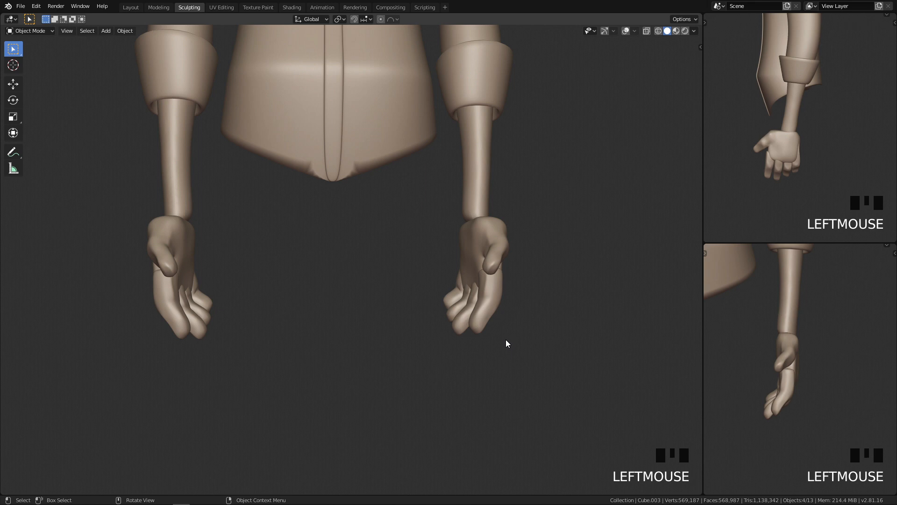
key(s)
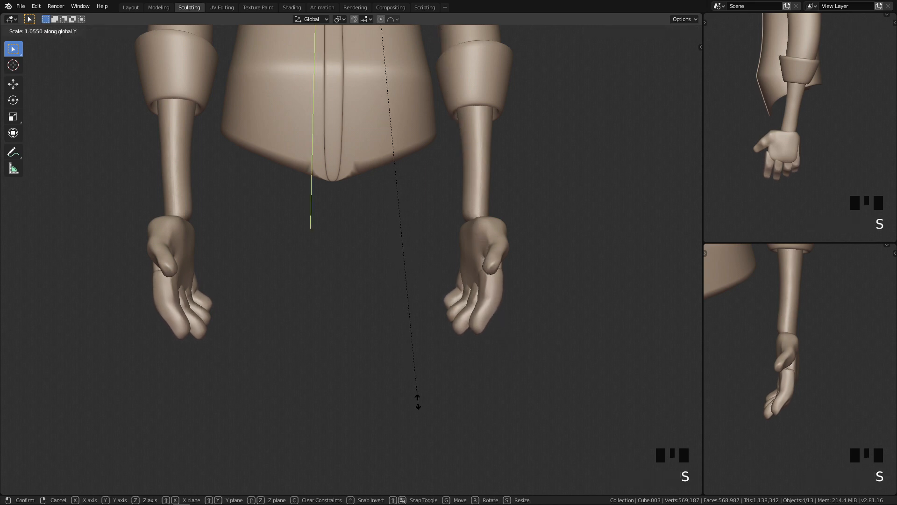
click(499, 274)
Step: Narrow the four selected fingers along the global Y axis to a scale of about 0.9
key(q)
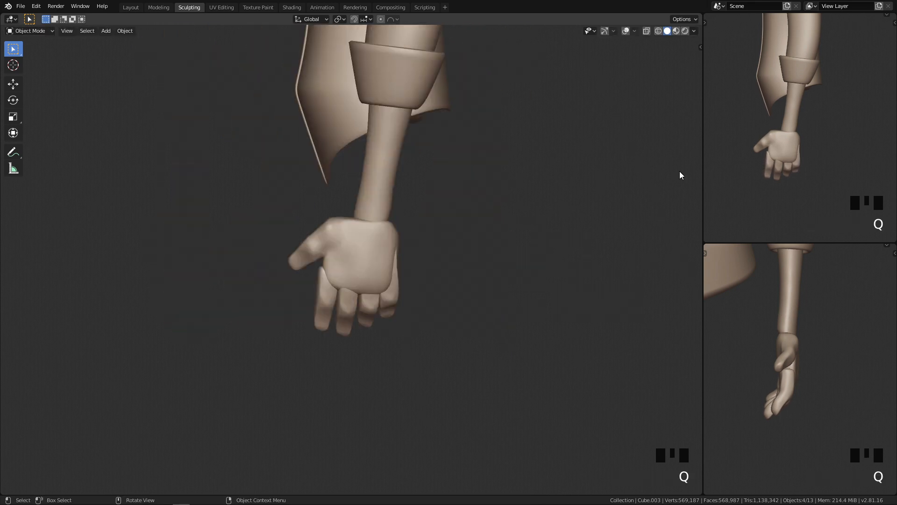
key(s)
key(y)
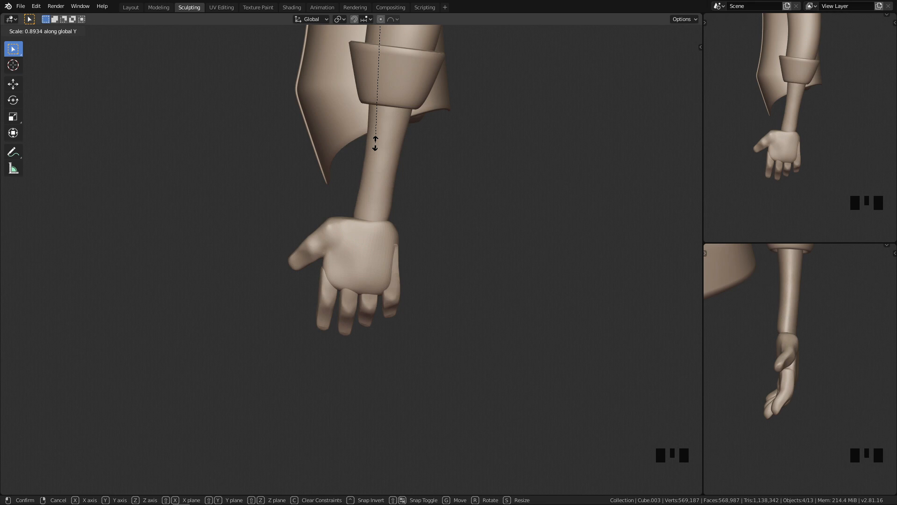
click(379, 153)
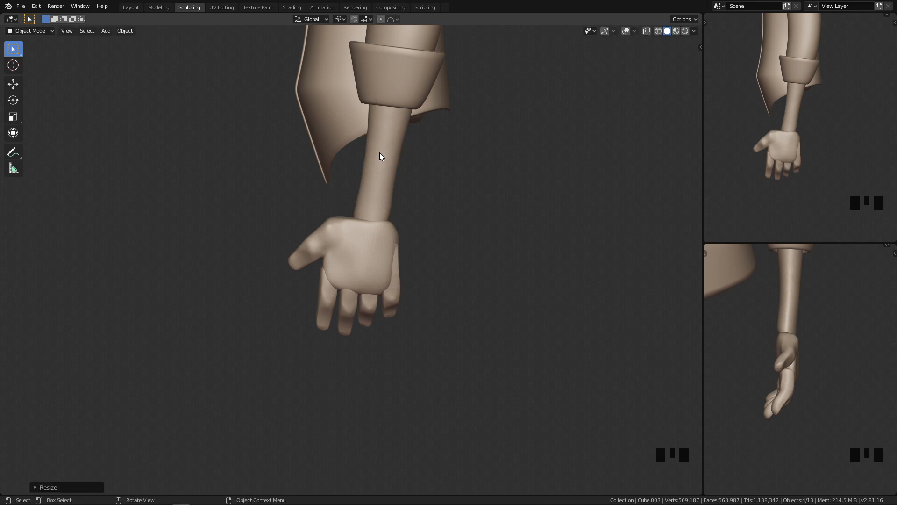
Step: Move the index and middle fingers slightly toward the little finger to reseat them under the palm
ctrl+middle_drag(420, 386, 361, 160)
click(288, 240)
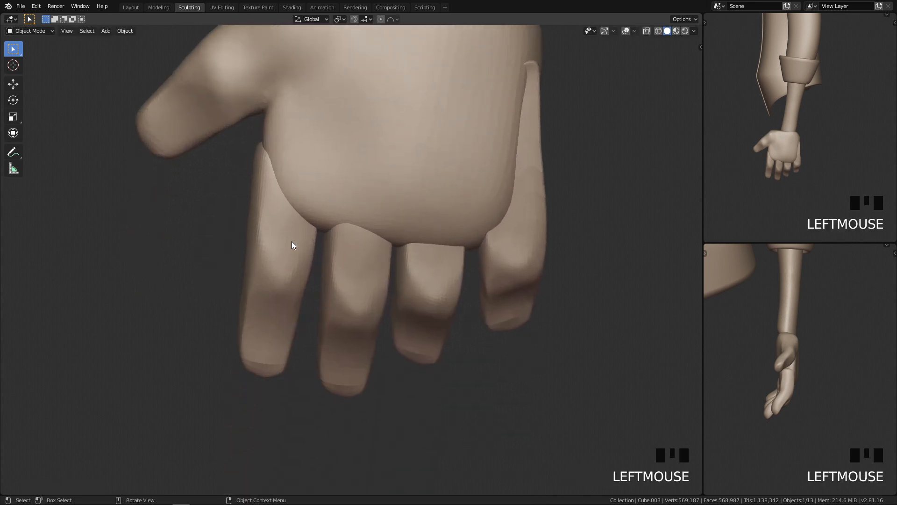
key(g)
click(302, 245)
click(362, 276)
key(g)
click(368, 275)
Step: Reposition the ring and little fingers under the palm to even out the finger spacing
click(437, 283)
key(g)
click(441, 295)
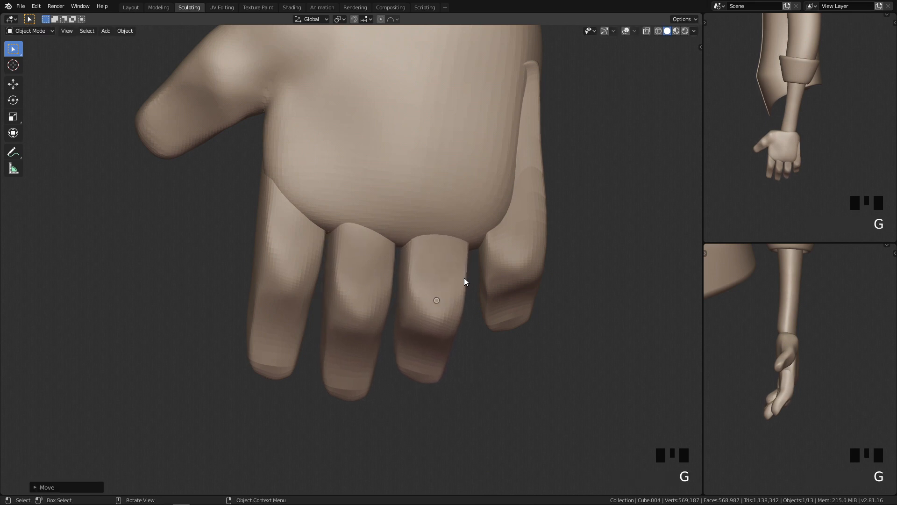
click(496, 263)
key(g)
click(502, 266)
ctrl+middle_drag(503, 267, 450, 217)
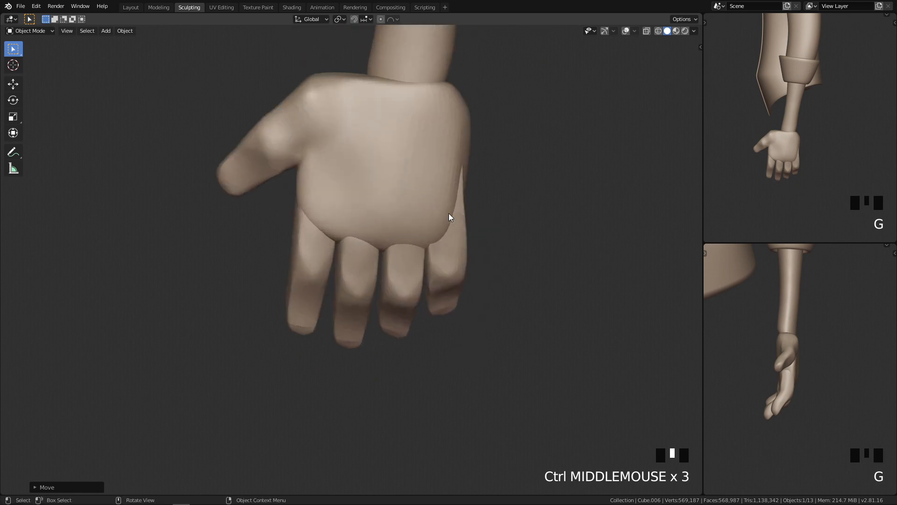
key(g)
click(457, 248)
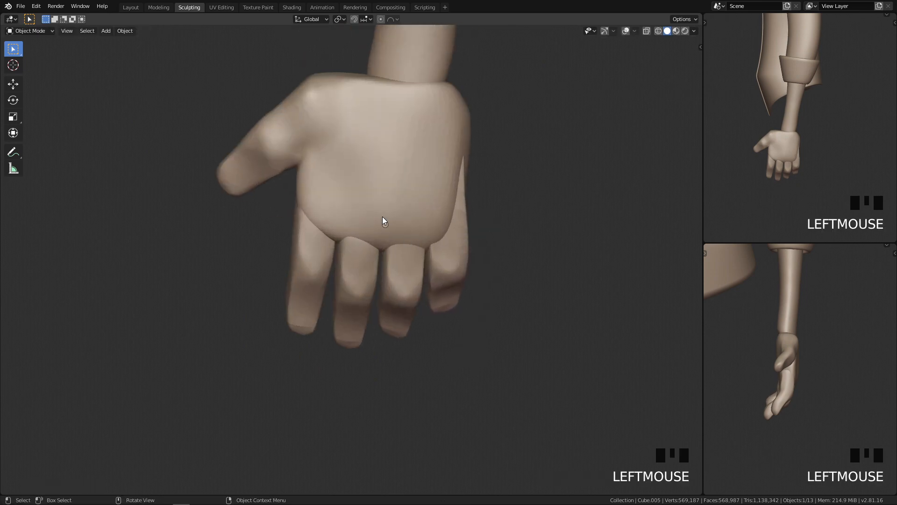
Step: Push up the palm's lower edge above the index and middle fingers with the Grab brush
key(Tab)
key(g)
key(f)
click(332, 227)
click(336, 247)
drag(338, 247, 340, 242)
drag(362, 245, 363, 241)
drag(373, 249, 389, 246)
Step: Raise the palm's lower edge above the ring and little fingers with the Grab brush at a radius of 162 px
key(f)
click(371, 251)
key(f)
click(430, 247)
click(431, 243)
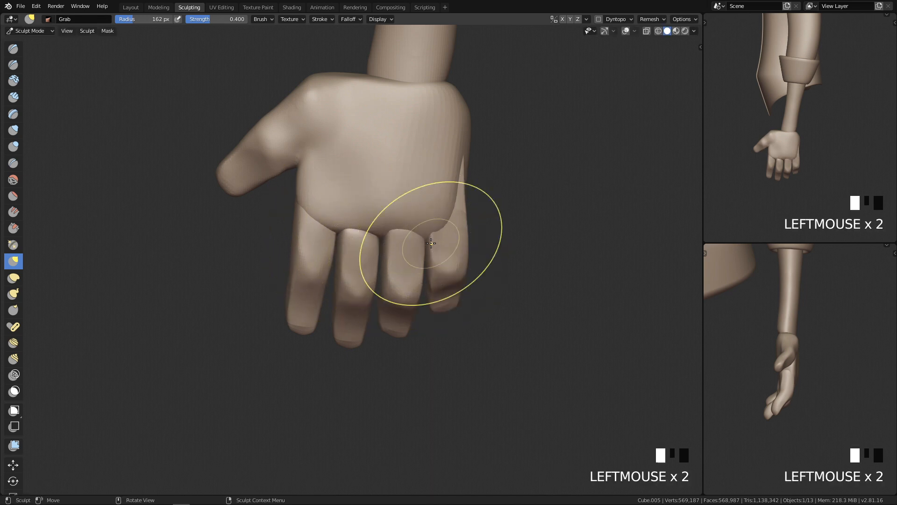
click(436, 241)
click(436, 241)
Step: Adjust the palm beside the index finger's base from the front with the Grab brush at 98 px
mouse_move(436, 240)
ctrl+middle_down()
mouse_move(433, 401)
mouse_move(417, 430)
mouse_move(411, 307)
mouse_move(426, 240)
ctrl+middle_up()
key(q)
key(q)
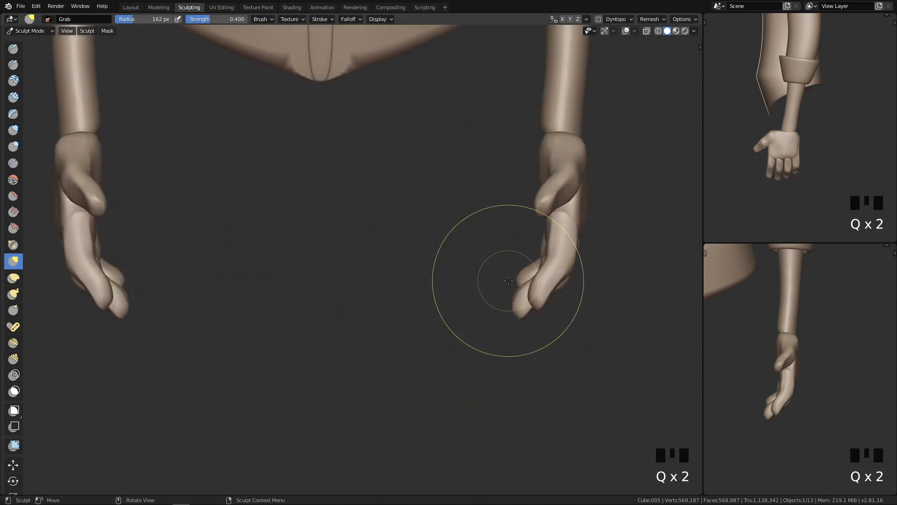
key(f)
click(540, 242)
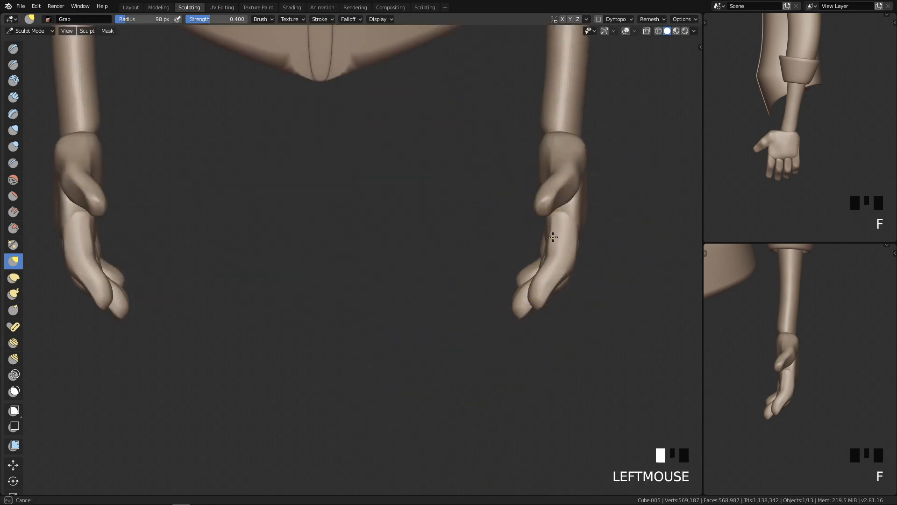
Step: Examine the hands' proportions against the whole character and inspect the palm up close
key(q)
ctrl+middle_drag(531, 282, 454, 463)
key(q)
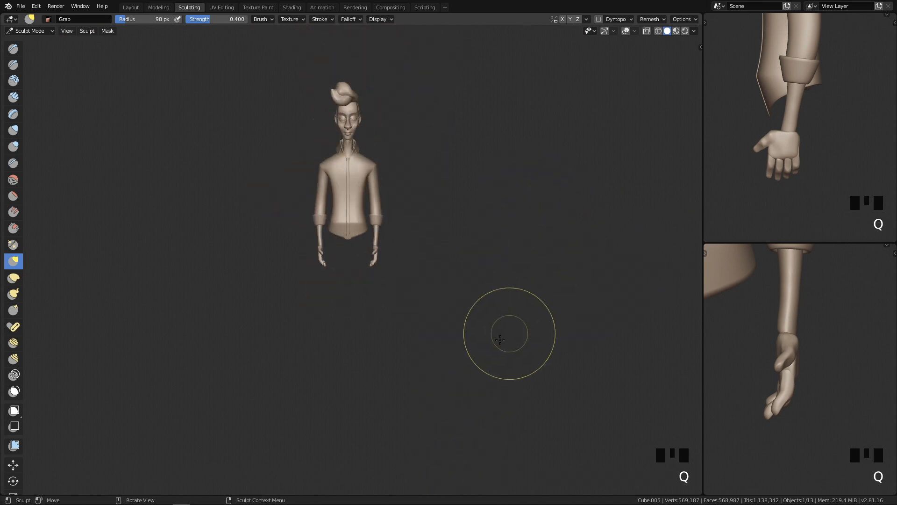
ctrl+middle_drag(509, 334, 477, 297)
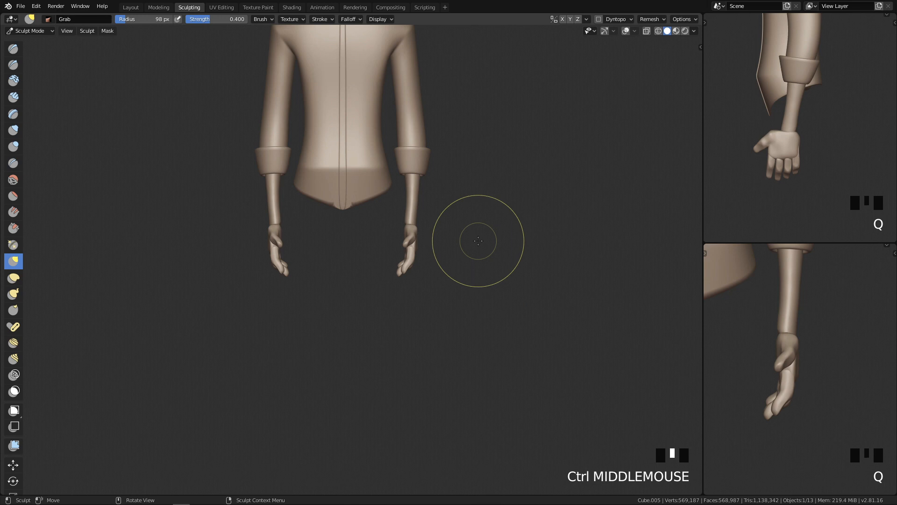
ctrl+middle_drag(492, 259, 531, 304)
ctrl+middle_drag(447, 374, 439, 302)
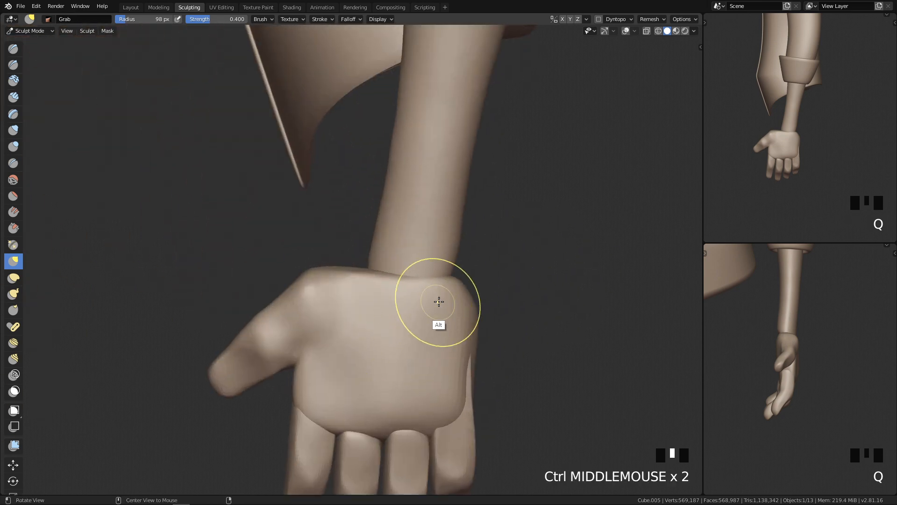
ctrl+middle_drag(501, 276, 438, 349)
Step: Save the character file and return to the front view
key(ctrl+s)
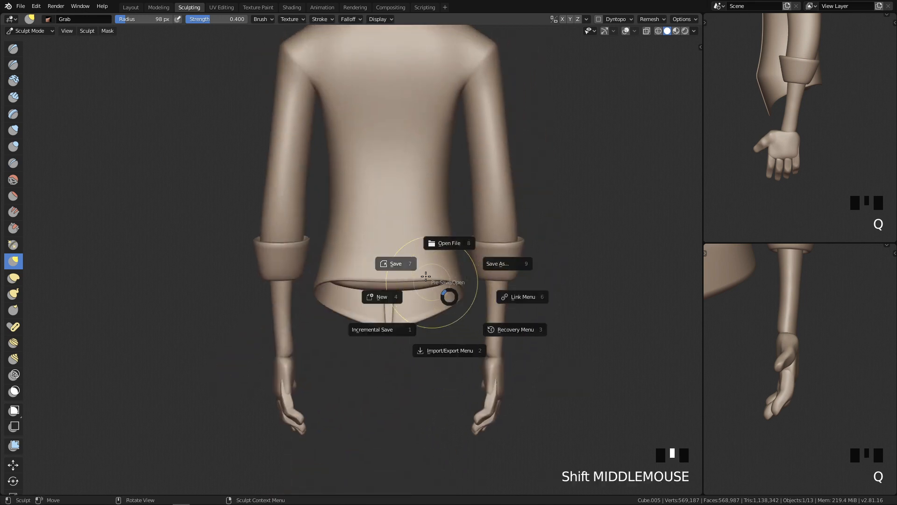
click(403, 263)
ctrl+middle_drag(418, 286, 439, 302)
key(q)
click(474, 270)
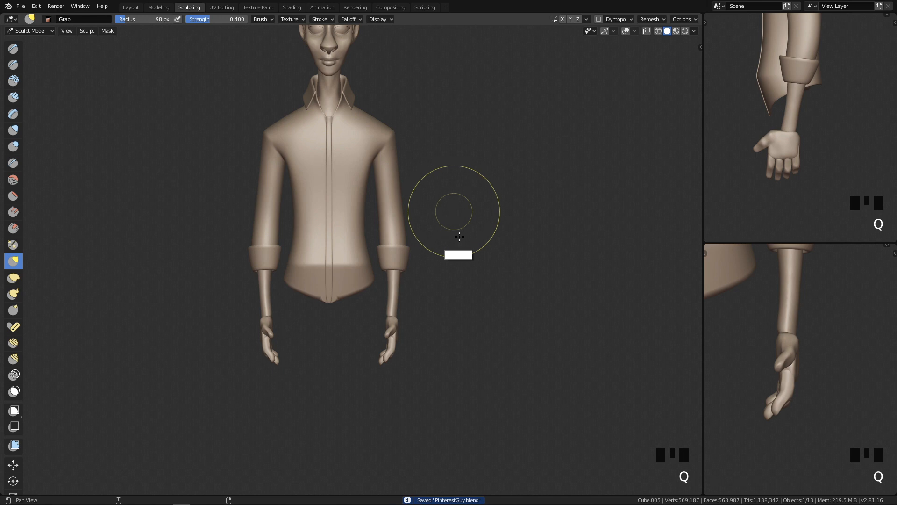
Step: Leave the hand sculpt, select the hair object on the head and enter Sculpt Mode on it
shift+middle_drag(454, 213, 463, 393)
key(ctrl+Tab)
click(337, 245)
shift+middle_drag(369, 319, 394, 250)
shift+middle_drag(375, 173, 385, 235)
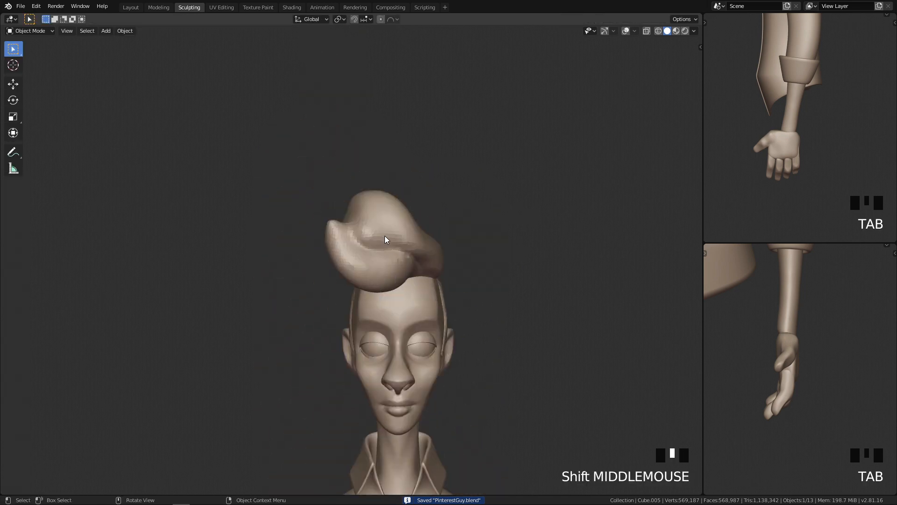
shift+middle_drag(415, 382, 367, 209)
key(Tab)
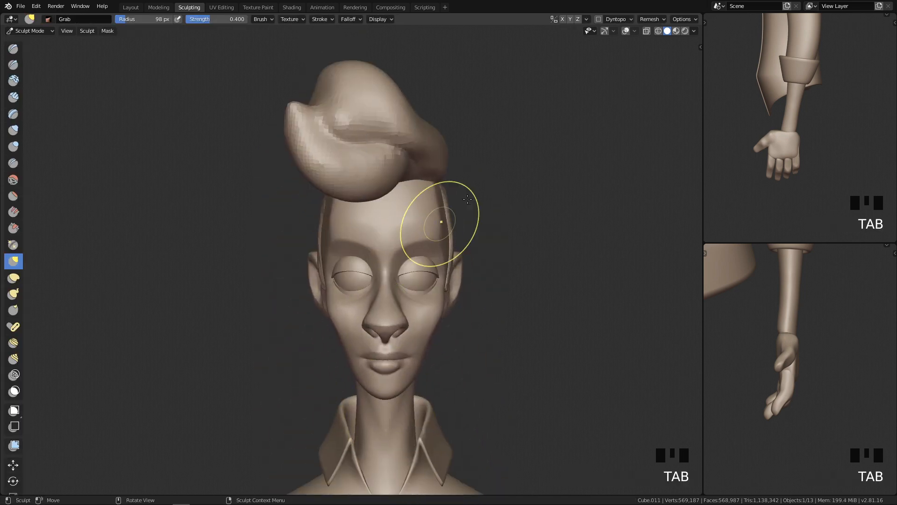
Step: Remesh the hair with a voxel size of 0.03 m
click(652, 20)
drag(683, 38, 677, 38)
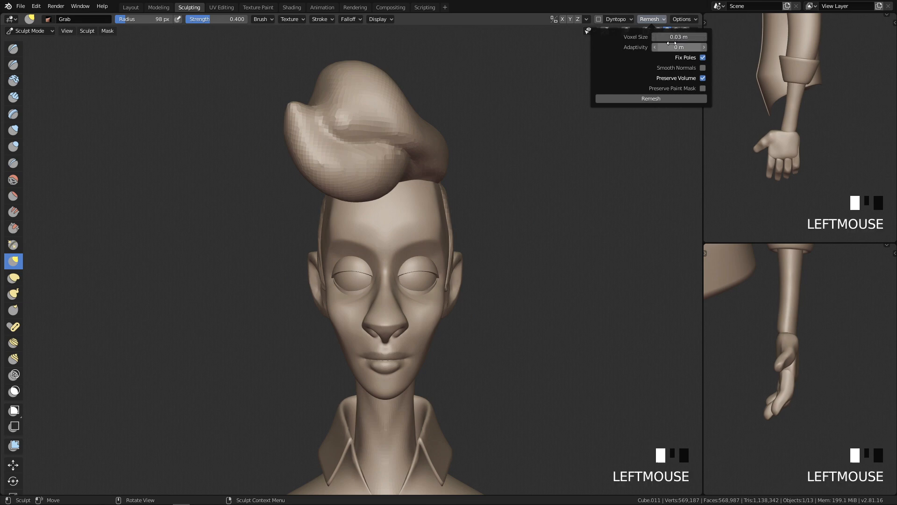
click(651, 99)
mouse_move(515, 176)
shift+middle_down()
mouse_move(456, 296)
mouse_move(445, 276)
shift+middle_up()
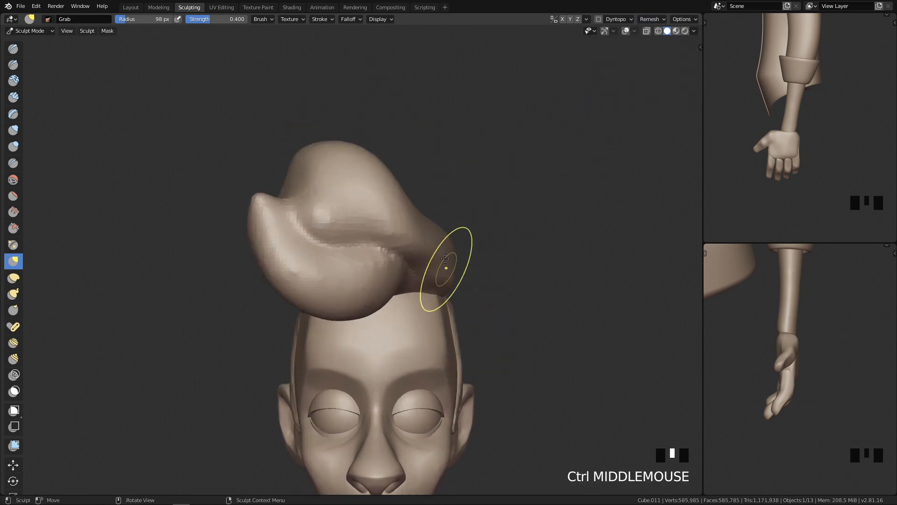
Step: Carve along the fold between the two front hair masses with the Crease brush at a small radius
key(3)
key(4)
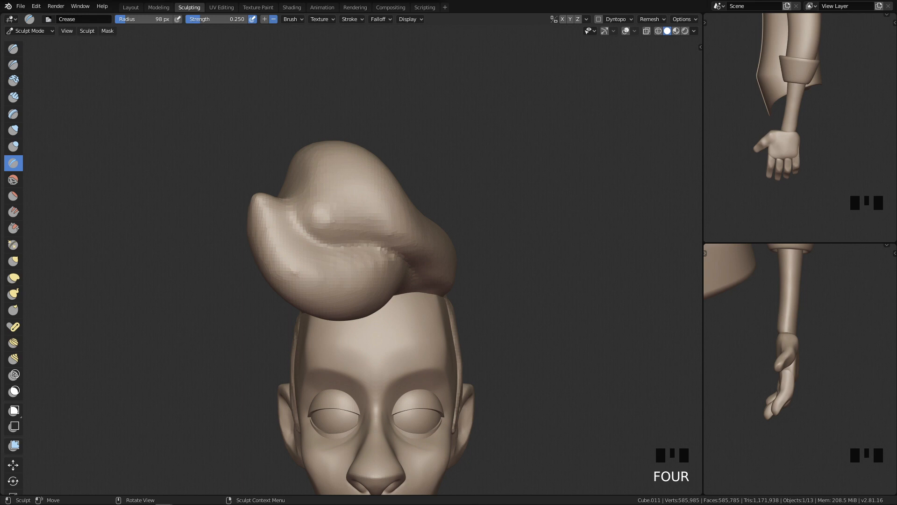
key(f)
click(346, 212)
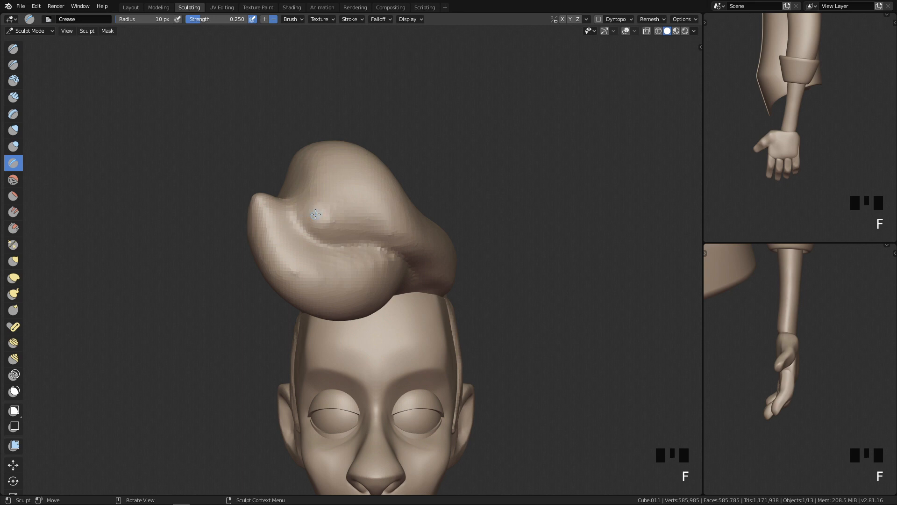
mouse_move(347, 258)
ctrl+middle_down()
mouse_move(361, 252)
mouse_move(356, 261)
ctrl+middle_up()
key(f)
mouse_move(265, 194)
mouse_down()
mouse_move(304, 248)
mouse_move(338, 260)
mouse_up()
Step: Examine the hair's side and sideburn up close, and frame the head in both secondary views for reference
mouse_move(368, 257)
middle_down()
mouse_move(473, 314)
mouse_move(547, 340)
mouse_move(426, 240)
mouse_move(445, 295)
mouse_move(400, 297)
mouse_move(385, 255)
mouse_move(374, 254)
middle_up()
key(f)
key(f)
shift+middle_drag(795, 337, 808, 374)
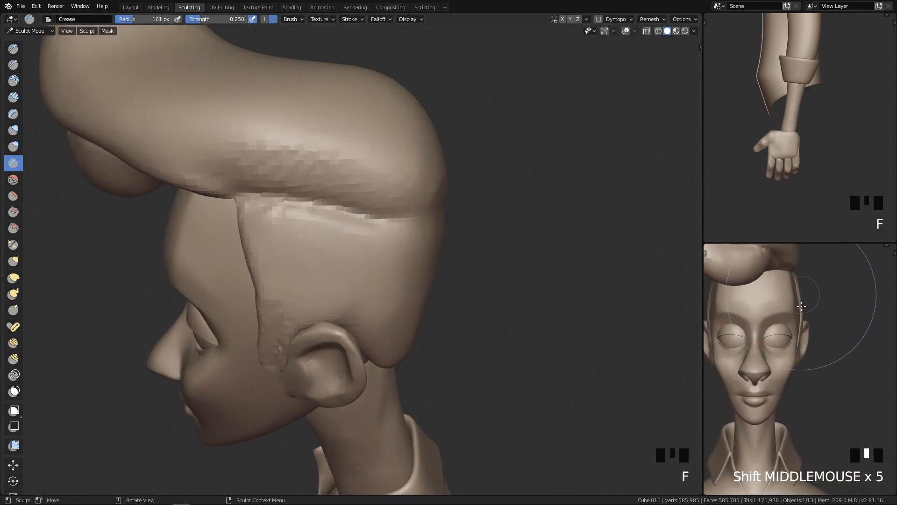
middle_drag(369, 282, 513, 309)
ctrl+middle_drag(507, 306, 502, 253)
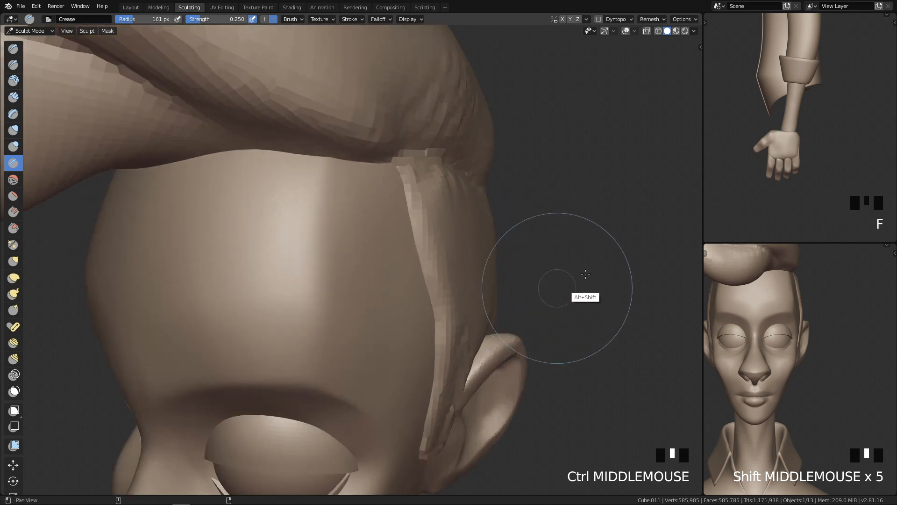
shift+middle_drag(791, 89, 787, 216)
shift+middle_drag(769, 43, 778, 155)
mouse_move(486, 281)
shift+middle_down()
mouse_move(491, 306)
mouse_move(513, 310)
mouse_move(485, 311)
mouse_move(478, 284)
shift+middle_up()
Step: Build up the side hair above the ear with SculptDraw strokes at a radius of 303 px
key(x)
key(f)
click(566, 276)
mouse_move(575, 339)
shift+middle_down()
mouse_move(546, 291)
mouse_move(508, 292)
shift+middle_up()
drag(397, 241, 434, 264)
key(ctrl+z)
key(f)
mouse_move(310, 239)
mouse_down()
mouse_move(340, 243)
mouse_move(411, 276)
mouse_up()
drag(319, 244, 390, 257)
drag(337, 243, 411, 281)
middle_drag(405, 372, 422, 287)
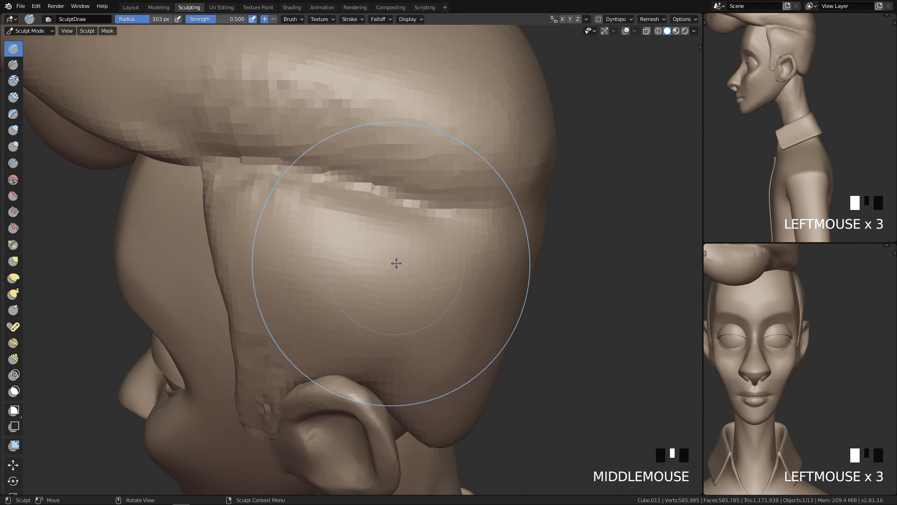
Step: Try SculptDraw strokes above the ear at 303 px and along the sideburn edge at 226 px, undoing both
drag(420, 301, 447, 299)
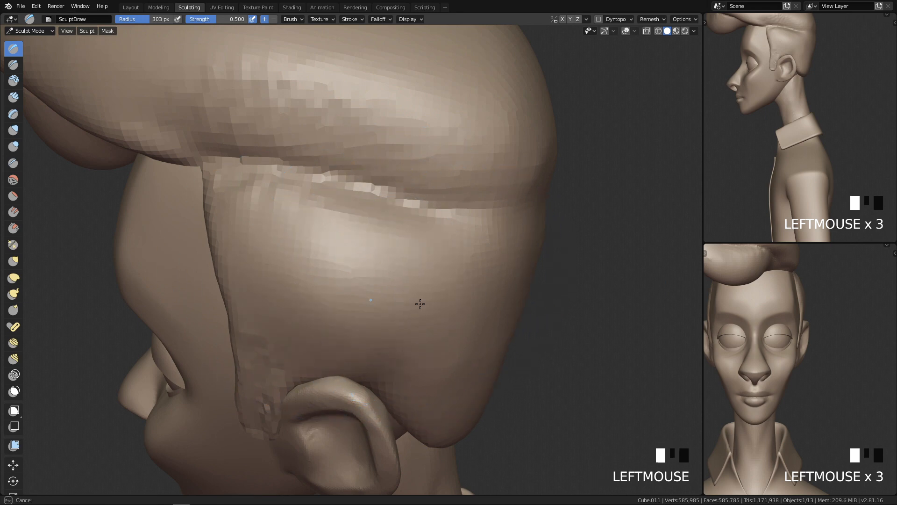
key(ctrl+z)
key(f)
click(497, 267)
key(f)
click(469, 252)
drag(221, 280, 267, 292)
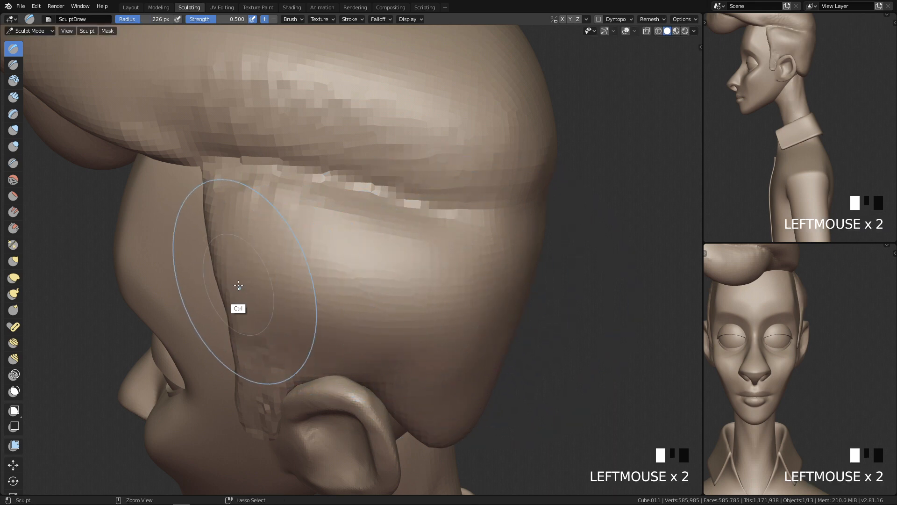
key(ctrl+z)
Step: Try further SculptDraw strokes at the back and middle of the side hair with different radii, undoing each
drag(463, 304, 549, 301)
middle_drag(549, 301, 475, 332)
key(f)
click(433, 292)
middle_drag(433, 292, 449, 304)
key(ctrl+z)
key(f)
click(323, 276)
mouse_move(323, 275)
mouse_down()
mouse_move(257, 256)
mouse_move(328, 274)
mouse_up()
key(ctrl+z)
Step: Smooth the side hair just below the crease above the ear with a brush radius of 233 px
key(f)
click(258, 260)
shift+drag(271, 237, 329, 206)
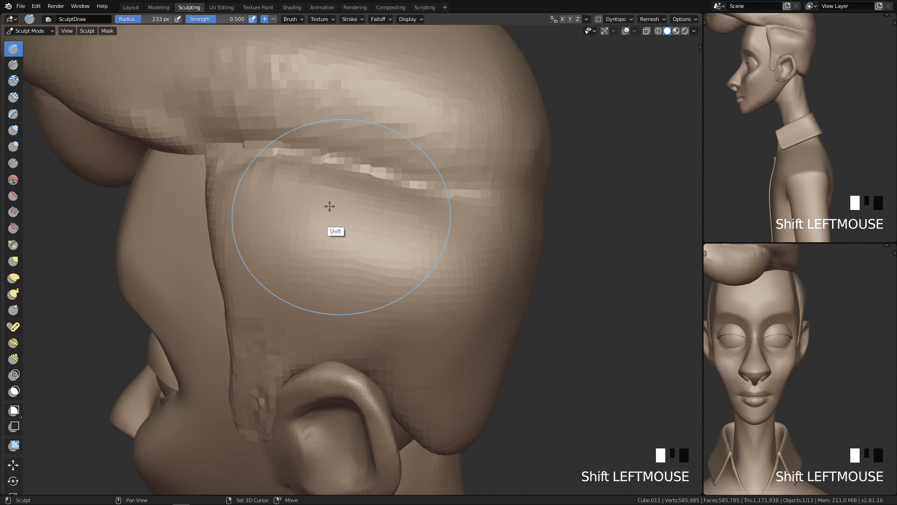
Step: Smooth the side hair below the jagged seam and flatten it using Scrape/Peaks with a 136 px radius
shift+drag(265, 178, 354, 199)
key(shift+3)
key(f)
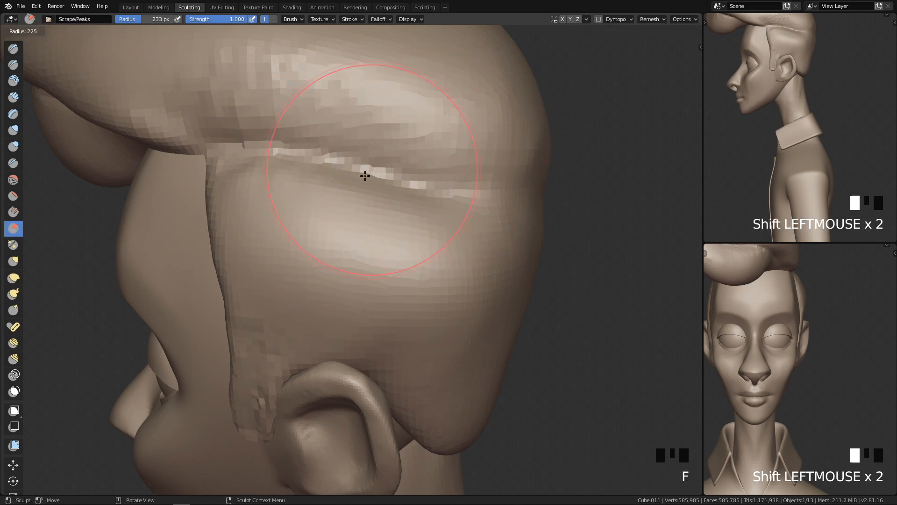
click(286, 145)
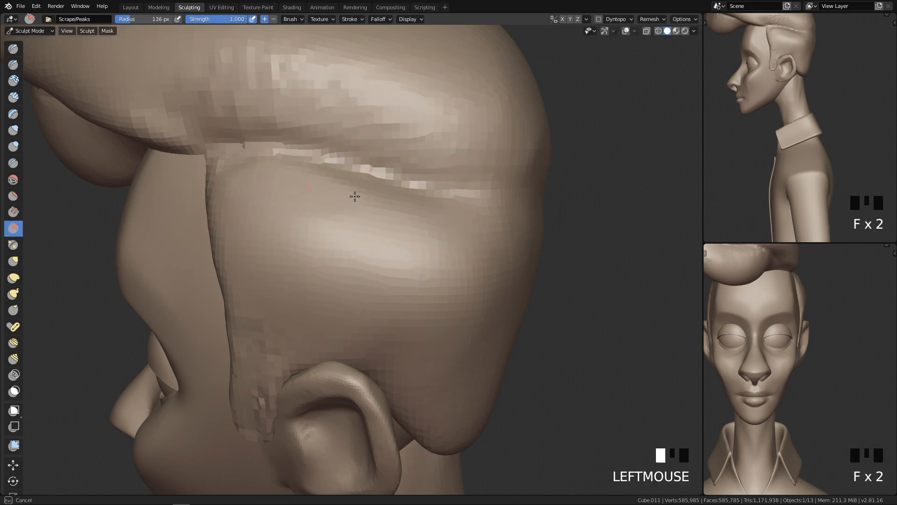
drag(354, 196, 431, 211)
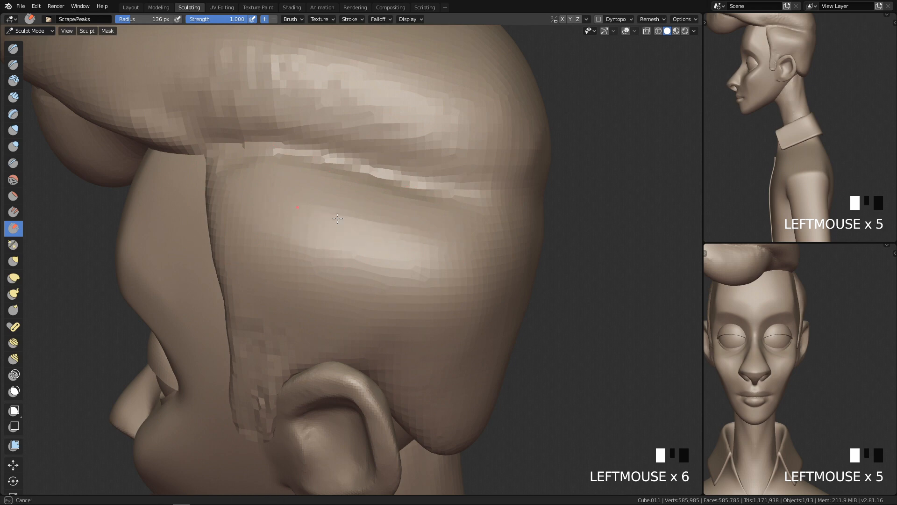
shift+drag(429, 224, 445, 221)
Step: Scrape the side hair above the ear further, then smooth it with the brush radius at 190 px
mouse_move(445, 220)
middle_down()
mouse_move(439, 202)
mouse_move(384, 216)
middle_up()
drag(383, 216, 400, 208)
mouse_move(326, 339)
middle_down()
mouse_move(386, 304)
mouse_move(415, 247)
middle_up()
key(f)
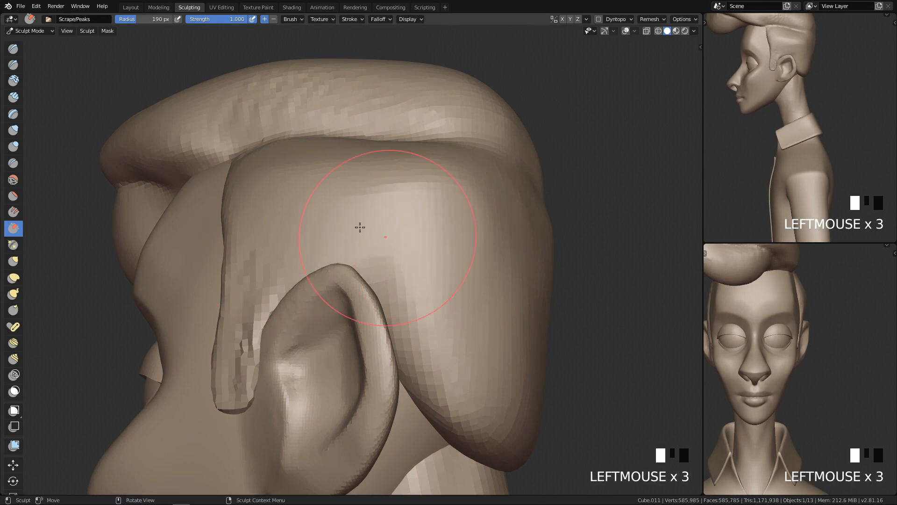
mouse_move(322, 202)
shift+mouse_down()
mouse_move(289, 153)
mouse_move(341, 161)
shift+mouse_up()
Step: Build up the opposite side of the hair below the seam with SculptDraw strokes at 120 px radius
key(q)
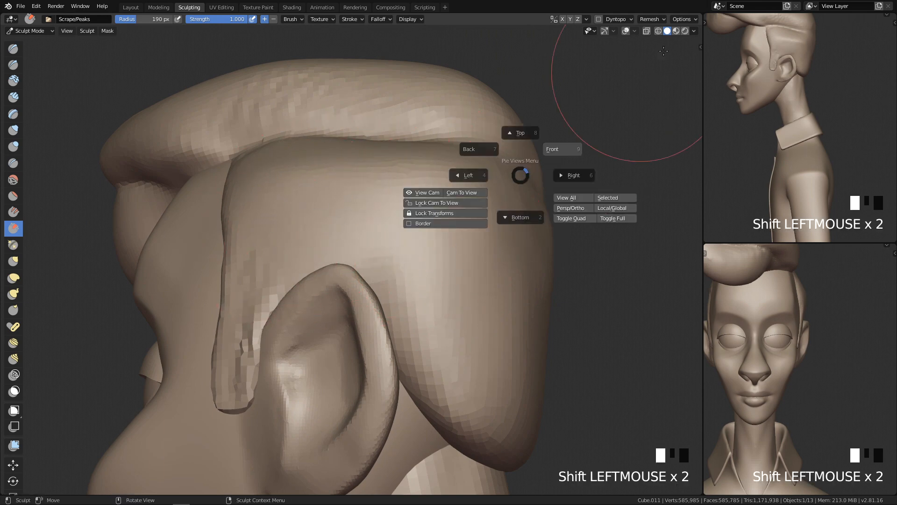
mouse_move(530, 225)
ctrl+middle_down()
mouse_move(506, 296)
mouse_move(485, 422)
mouse_move(437, 366)
ctrl+middle_up()
mouse_move(378, 364)
ctrl+middle_down()
mouse_move(401, 360)
mouse_move(426, 391)
mouse_move(380, 345)
mouse_move(356, 352)
mouse_move(453, 366)
mouse_move(374, 370)
mouse_move(308, 243)
ctrl+middle_up()
key(x)
drag(259, 247, 353, 254)
mouse_move(269, 249)
mouse_down()
mouse_move(361, 254)
mouse_move(357, 262)
mouse_up()
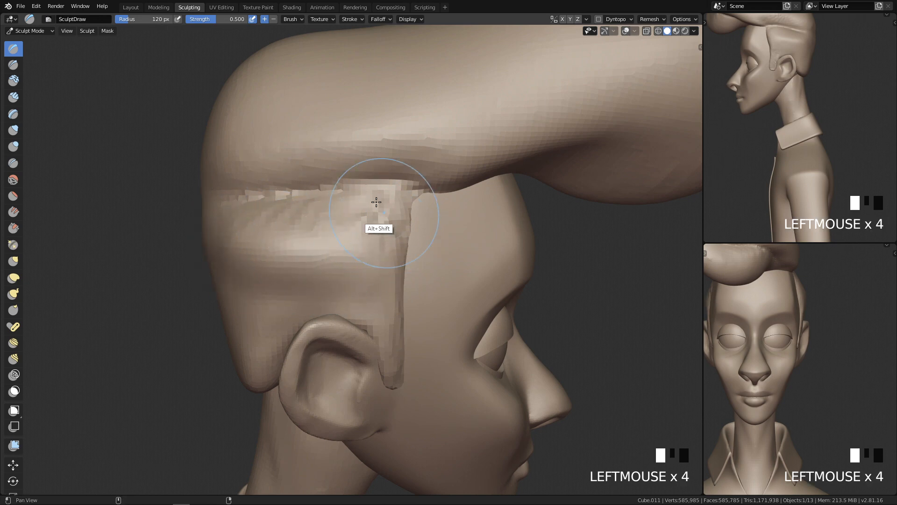
Step: Fill out the side hair above the ear with SculptDraw strokes at 142 px and 185 px radius
shift+middle_drag(385, 212, 370, 224)
shift+middle_drag(730, 346, 768, 337)
mouse_move(472, 308)
ctrl+middle_down()
mouse_move(472, 338)
mouse_move(473, 325)
ctrl+middle_up()
key(f)
click(368, 240)
drag(236, 226, 394, 226)
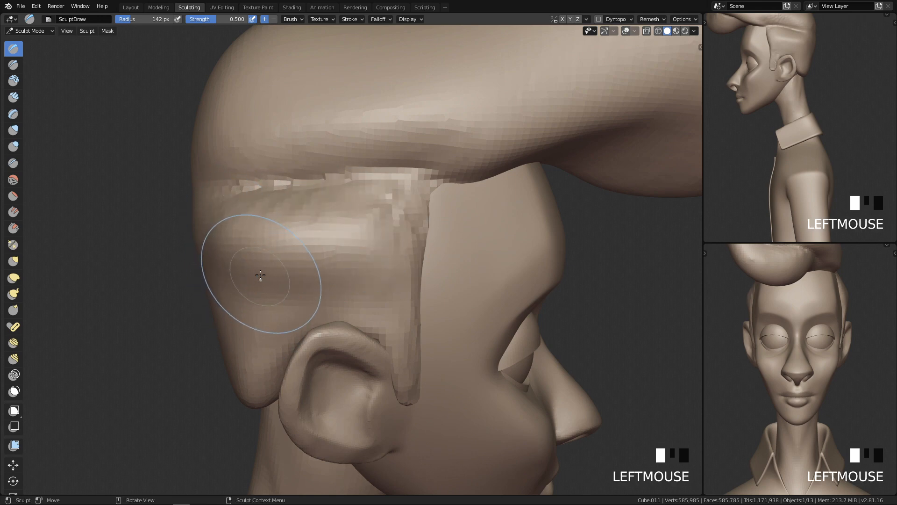
key(f)
click(294, 218)
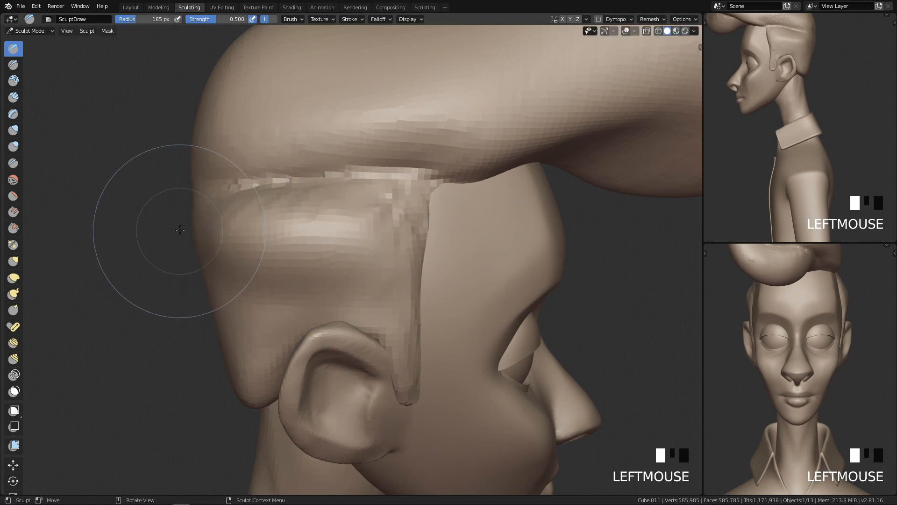
drag(270, 280, 288, 210)
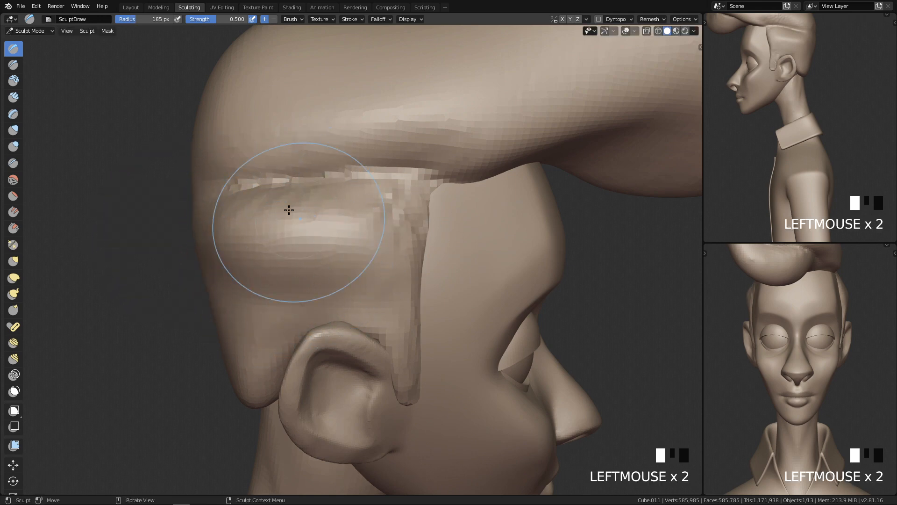
Step: Smooth away the jagged seam between the top and side hair, reducing the brush radius to 124 px
drag(259, 182, 324, 179)
shift+drag(243, 176, 365, 175)
key(f)
click(215, 192)
drag(230, 193, 348, 180)
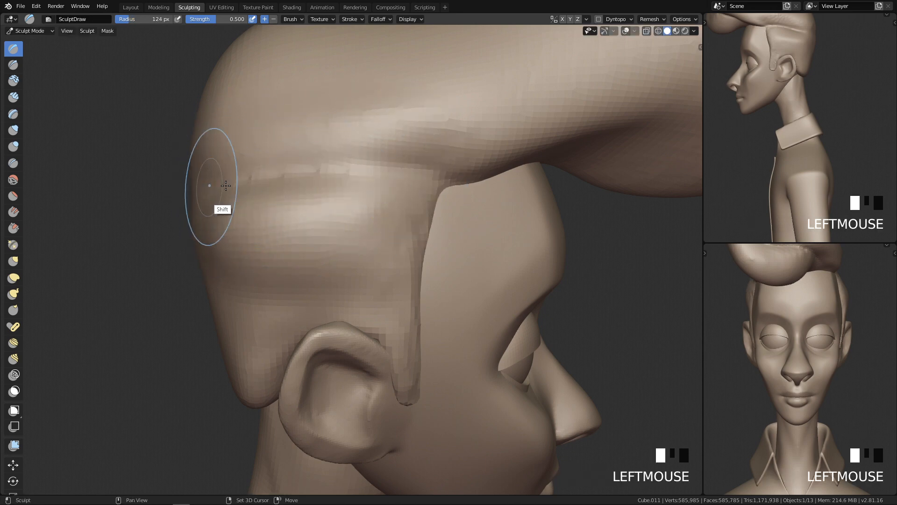
shift+drag(225, 144, 377, 136)
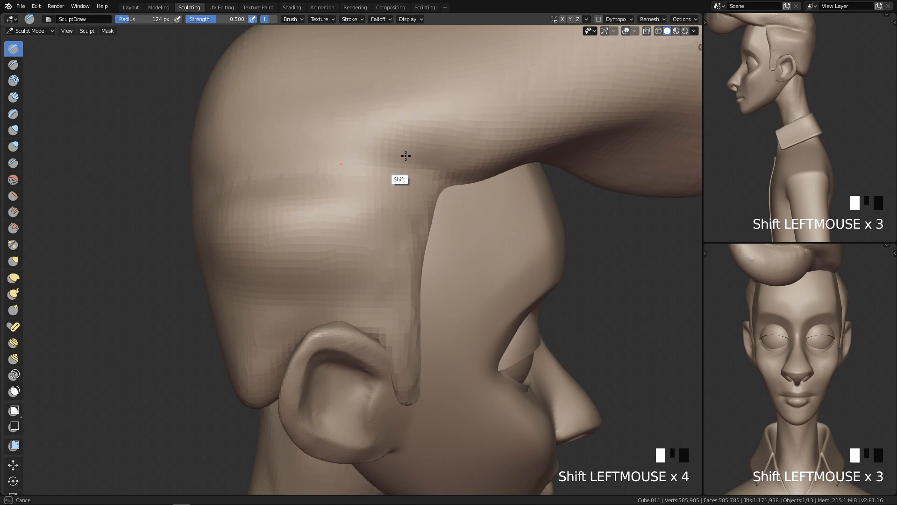
click(490, 173)
Step: Carve a new seam between the top and side hair using the Crease brush at 28 px radius
ctrl+middle_drag(491, 173, 429, 219)
key(shift+c)
key(f)
click(270, 262)
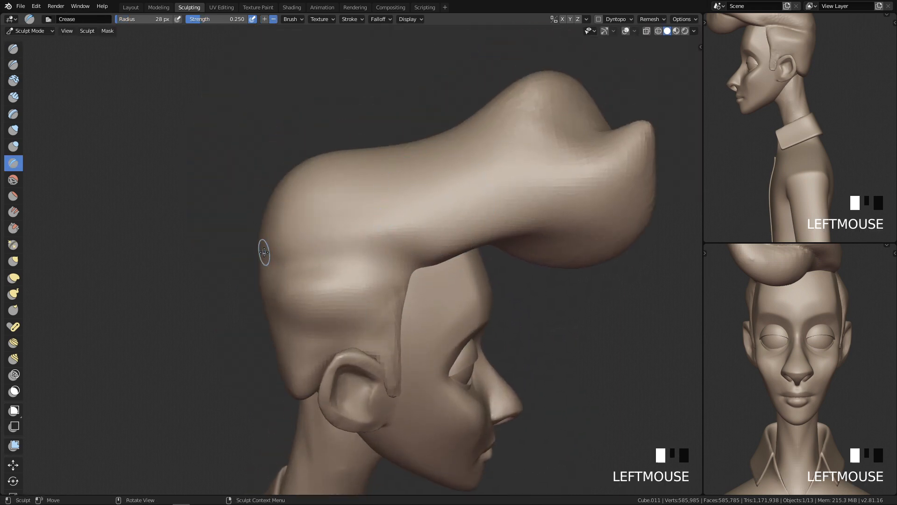
mouse_move(262, 250)
mouse_down()
mouse_move(353, 246)
mouse_move(426, 272)
mouse_up()
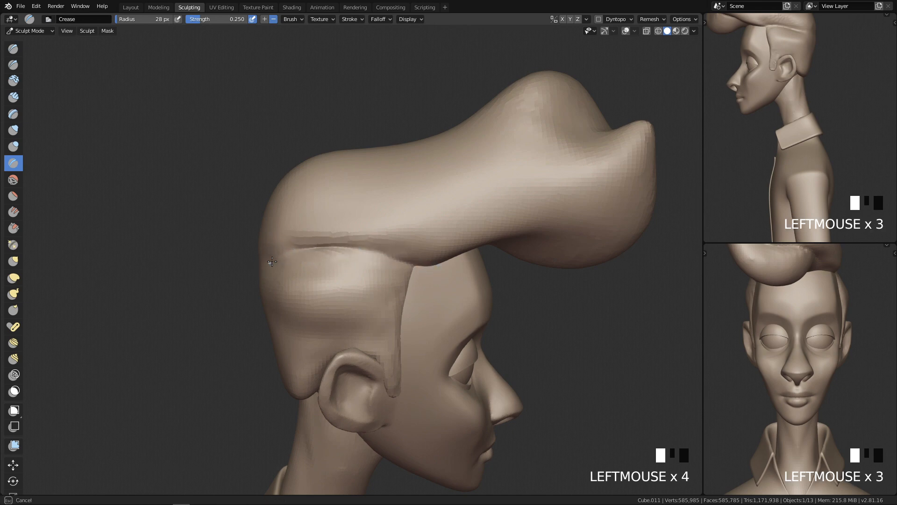
Step: Continue the crease along the seam toward the back of the head, undoing a stray stroke
alt+middle_drag(340, 274, 430, 274)
mouse_move(210, 278)
mouse_down()
mouse_move(304, 278)
mouse_move(355, 264)
mouse_up()
middle_drag(371, 275, 324, 279)
key(ctrl+z)
drag(335, 262, 346, 252)
click(345, 253)
mouse_move(346, 253)
middle_down()
mouse_move(335, 300)
mouse_move(320, 262)
mouse_move(355, 248)
mouse_move(337, 321)
mouse_move(349, 286)
middle_up()
Step: Flatten the side hair just under the creased seam using Scrape/Peaks with a 78 px radius
key(shift+3)
key(f)
click(374, 290)
key(f)
click(281, 297)
key(f)
click(372, 287)
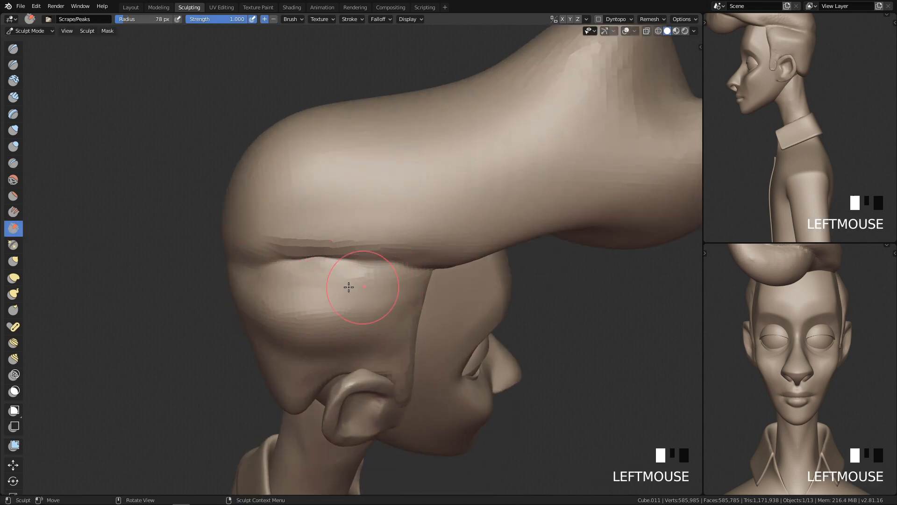
drag(372, 287, 281, 285)
Step: Smooth below the seam and even out the side hair above the ear with the brush radius at 119 px
middle_drag(359, 316, 343, 269)
shift+drag(344, 262, 346, 290)
middle_drag(346, 322, 345, 290)
key(f)
click(362, 292)
drag(266, 313, 381, 287)
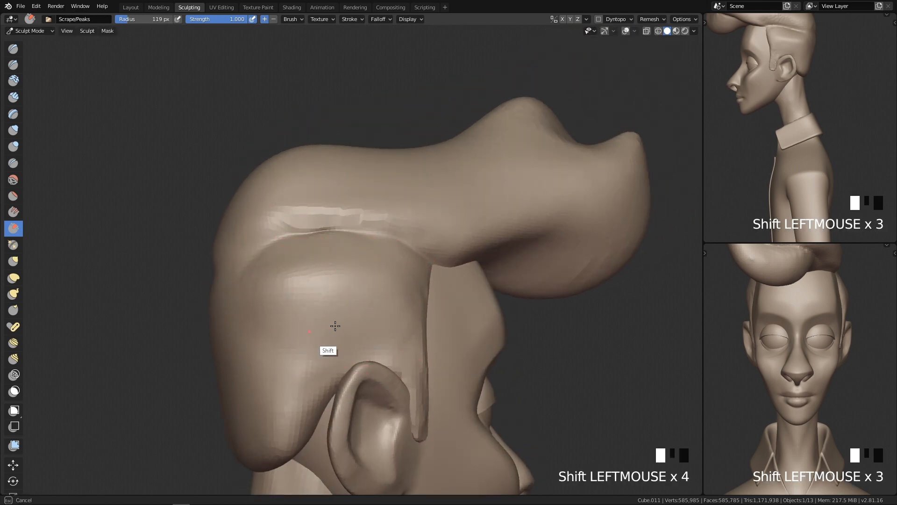
Step: Compare both sides of the head, then try inverted 119 px Crease strokes across the side hair and undo
middle_drag(408, 371, 355, 355)
key(q)
mouse_move(408, 322)
ctrl+middle_down()
mouse_move(391, 430)
mouse_move(410, 380)
mouse_move(457, 332)
mouse_move(434, 423)
mouse_move(455, 324)
ctrl+middle_up()
ctrl+middle_drag(397, 435, 410, 303)
key(q)
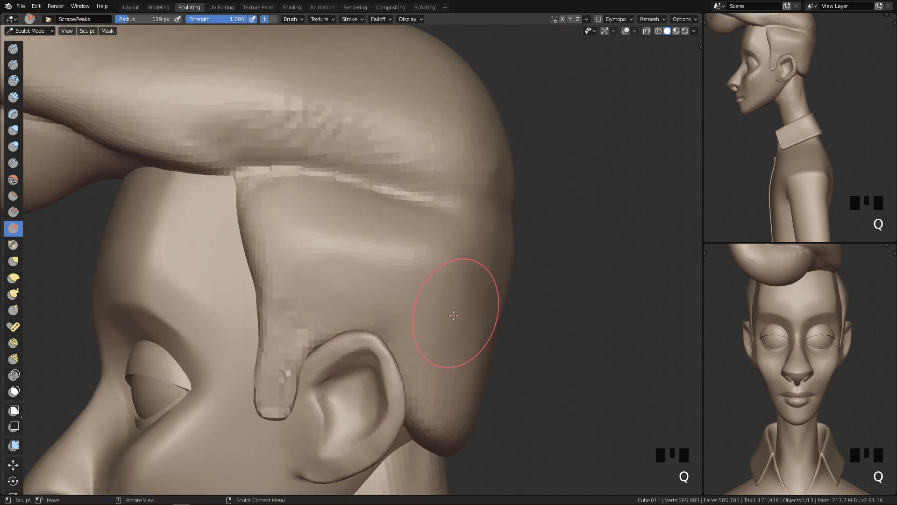
key(q)
key(4)
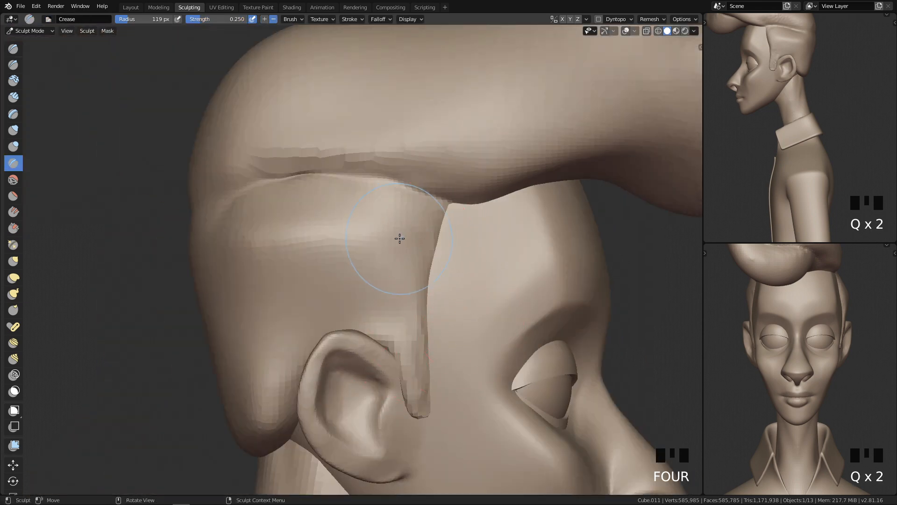
ctrl+drag(304, 235, 435, 238)
ctrl+drag(304, 236, 439, 239)
ctrl+drag(317, 236, 451, 241)
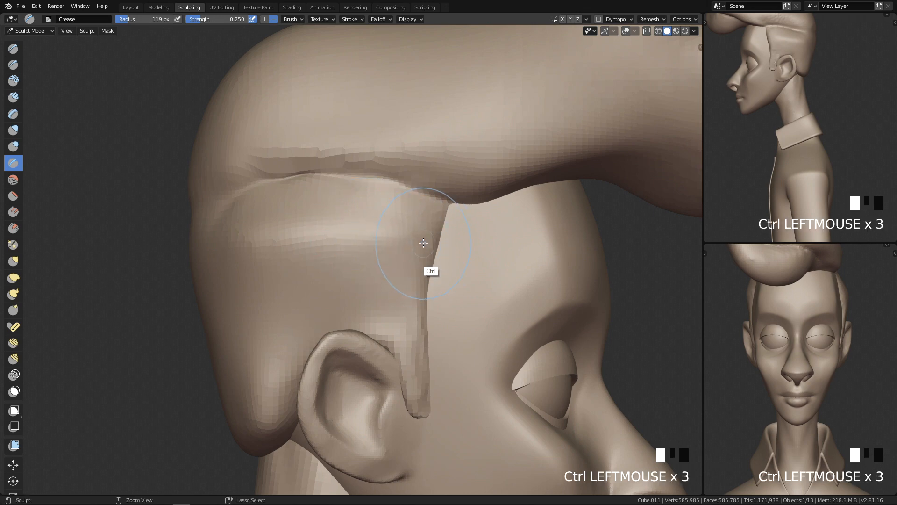
key(ctrl+z)
Step: Rework the ridge across the side hair with inverted Crease strokes at 90 px and 150 px radius
key(f)
click(402, 239)
ctrl+drag(337, 237, 435, 239)
ctrl+drag(328, 238, 372, 240)
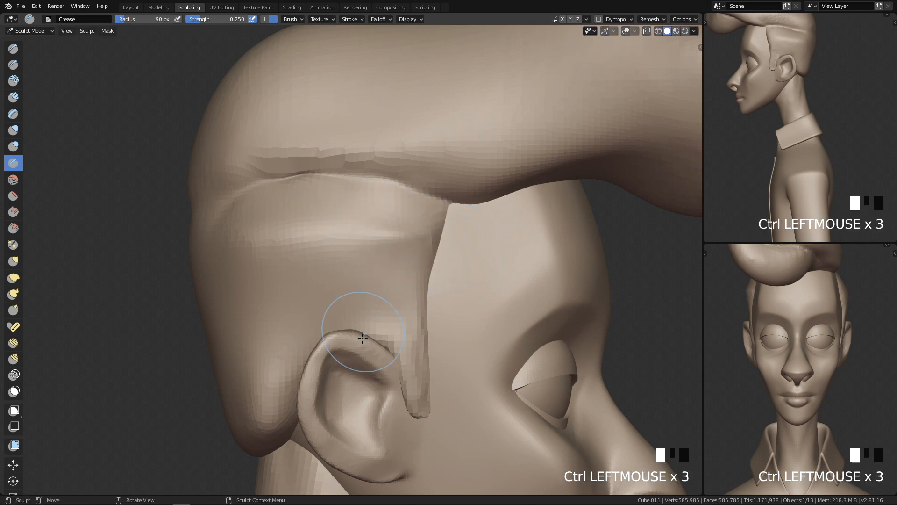
key(ctrl+z)
key(f)
ctrl+click(431, 267)
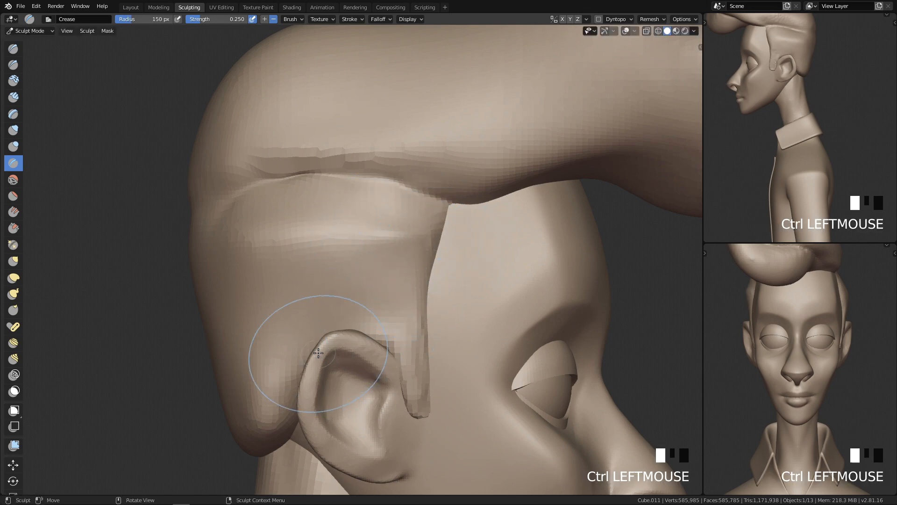
Step: Smooth the side-hair ridge at 107 px radius and the temple hairline corner at 71 px
key(f)
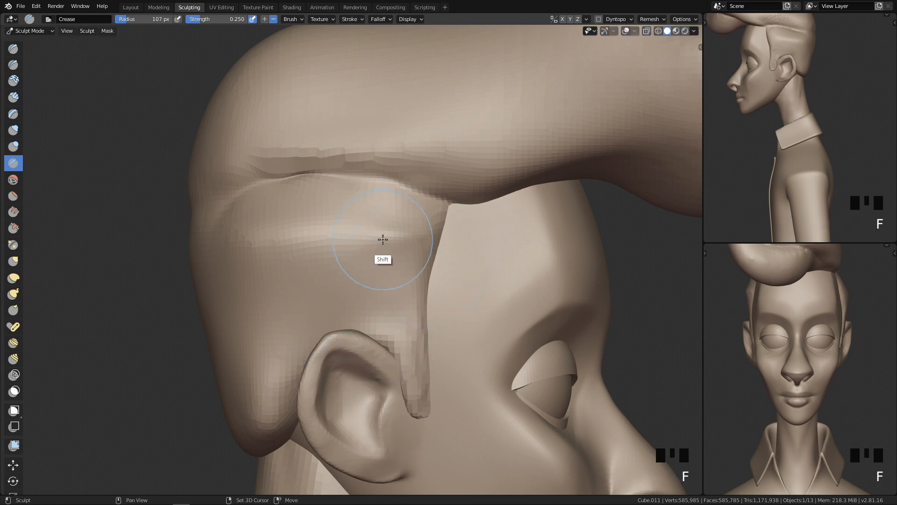
shift+click(384, 247)
shift+click(393, 253)
shift+click(401, 255)
key(f)
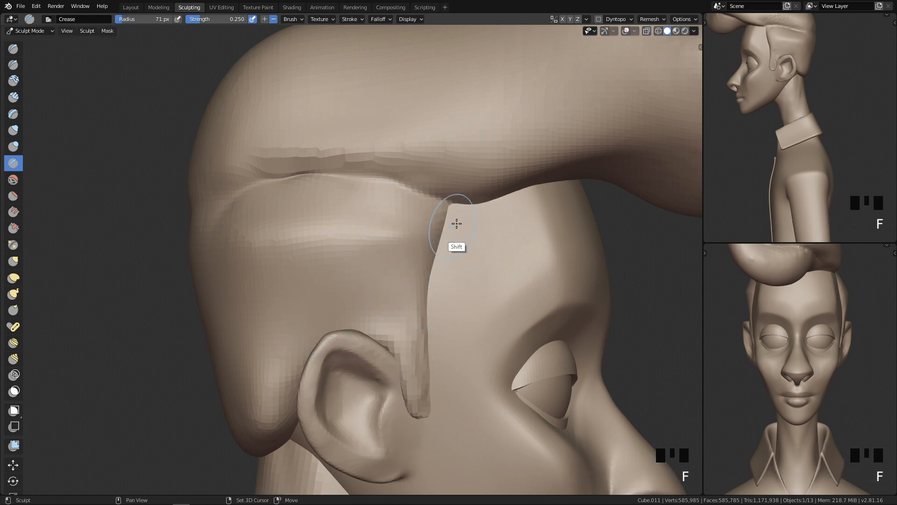
shift+drag(442, 246, 449, 223)
Step: Smooth the blocky patch above the seam on the other side of the hair
ctrl+middle_drag(484, 236, 462, 434)
key(q)
ctrl+middle_drag(400, 342, 389, 372)
key(q)
mouse_move(455, 316)
ctrl+middle_down()
mouse_move(446, 440)
mouse_move(457, 414)
mouse_move(444, 425)
mouse_move(455, 171)
mouse_move(457, 271)
mouse_move(401, 305)
mouse_move(467, 337)
mouse_move(387, 277)
mouse_move(405, 286)
ctrl+middle_up()
key(4)
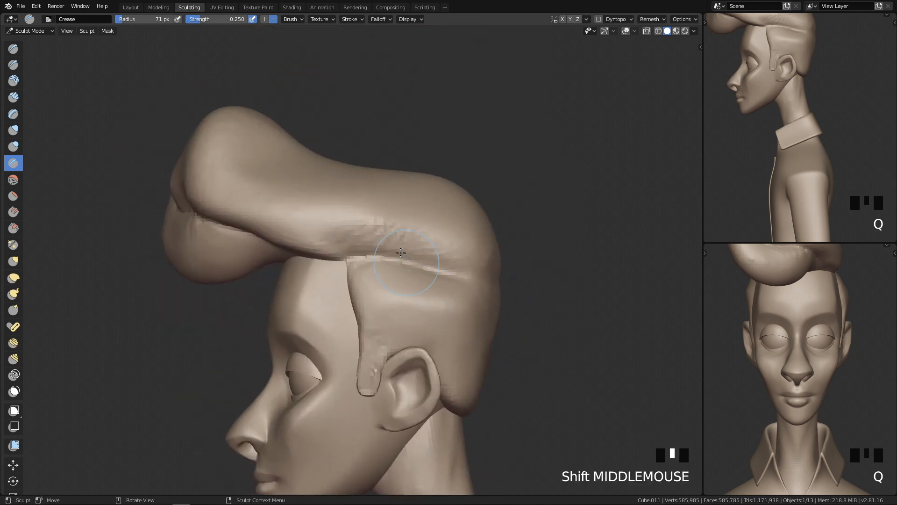
key(f)
click(387, 238)
shift+drag(337, 208, 398, 234)
Step: Carve a vertical strand groove near the back of the top hair using Crease at 17 px radius
middle_drag(433, 243, 440, 280)
key(f)
click(423, 265)
drag(434, 226, 447, 273)
middle_drag(442, 311, 438, 281)
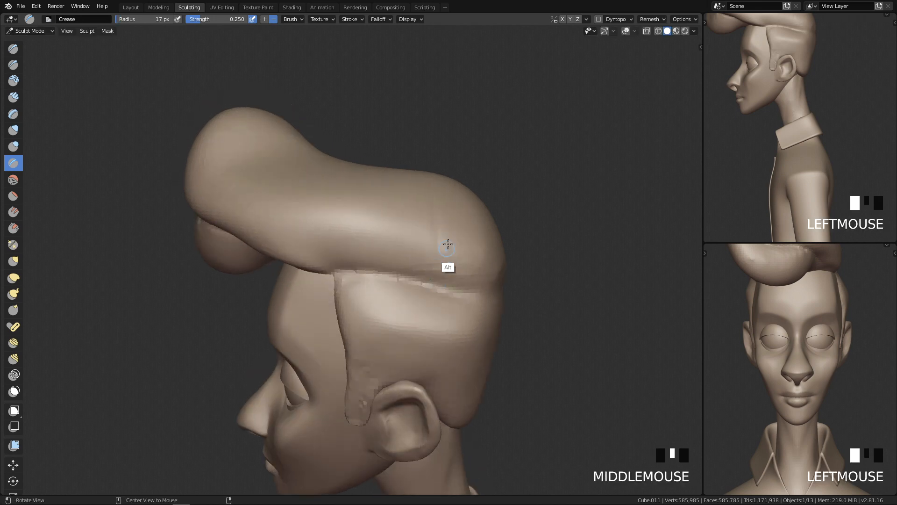
Step: Deepen the vertical groove at the back of the top hair and extend it down toward the seam
middle_drag(447, 244, 480, 249)
middle_drag(439, 301, 426, 240)
drag(432, 262, 427, 317)
drag(439, 233, 433, 285)
middle_drag(433, 281, 422, 320)
mouse_move(443, 266)
middle_down()
mouse_move(418, 317)
mouse_move(420, 260)
middle_up()
Step: Set the Crease radius to 38 px and add softer strand grooves in front of the first one
key(f)
click(410, 214)
middle_drag(410, 214, 400, 305)
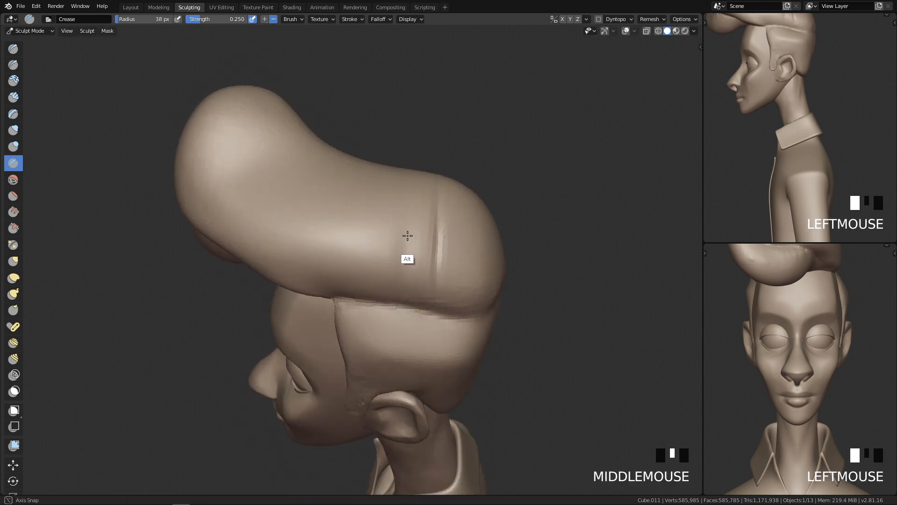
alt+drag(408, 235, 392, 252)
middle_drag(360, 296, 391, 251)
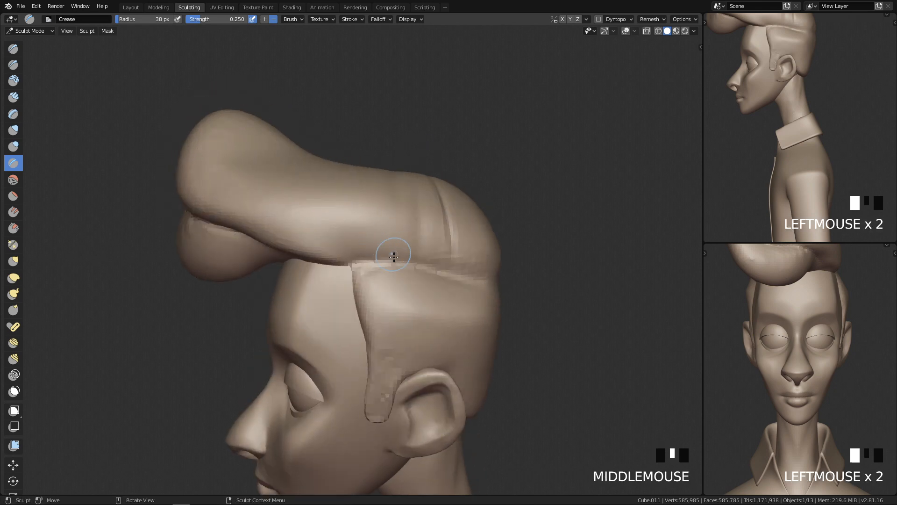
click(377, 215)
middle_drag(377, 215, 385, 258)
Step: Crease a series of curved strand grooves across the top hair, progressing toward the front quiff
drag(347, 189, 349, 185)
middle_drag(371, 207, 379, 306)
mouse_move(329, 243)
mouse_down()
mouse_move(337, 178)
mouse_move(344, 191)
mouse_up()
mouse_move(372, 278)
middle_down()
mouse_move(375, 192)
mouse_move(370, 264)
middle_up()
click(375, 192)
drag(388, 321, 378, 293)
middle_drag(375, 284, 380, 225)
drag(357, 294, 328, 224)
middle_drag(318, 204, 324, 276)
mouse_move(335, 284)
mouse_down()
mouse_move(309, 258)
mouse_move(291, 192)
mouse_up()
drag(316, 262, 296, 164)
Step: Resize the Crease brush and carve strand grooves over the rounded back of the top hair
mouse_move(391, 269)
middle_down()
mouse_move(396, 206)
mouse_move(379, 183)
middle_up()
middle_drag(453, 226, 441, 255)
mouse_move(436, 265)
mouse_down()
mouse_move(444, 232)
mouse_move(459, 237)
mouse_up()
middle_drag(460, 252, 456, 281)
key(f)
click(453, 282)
middle_drag(444, 220, 439, 270)
click(430, 336)
click(438, 373)
Step: Refine the strand grooves at the back of the top hair with Crease at 53 px and 23 px radius
mouse_move(439, 373)
middle_down()
mouse_move(427, 276)
mouse_move(470, 231)
mouse_move(407, 300)
mouse_move(409, 264)
mouse_move(415, 304)
middle_up()
click(449, 260)
key(f)
click(441, 265)
click(443, 269)
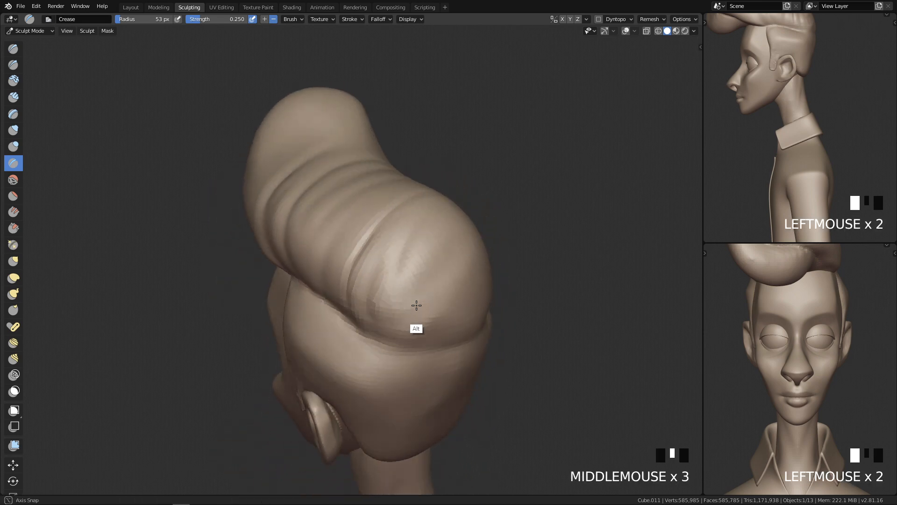
key(f)
click(464, 281)
middle_drag(465, 281, 453, 279)
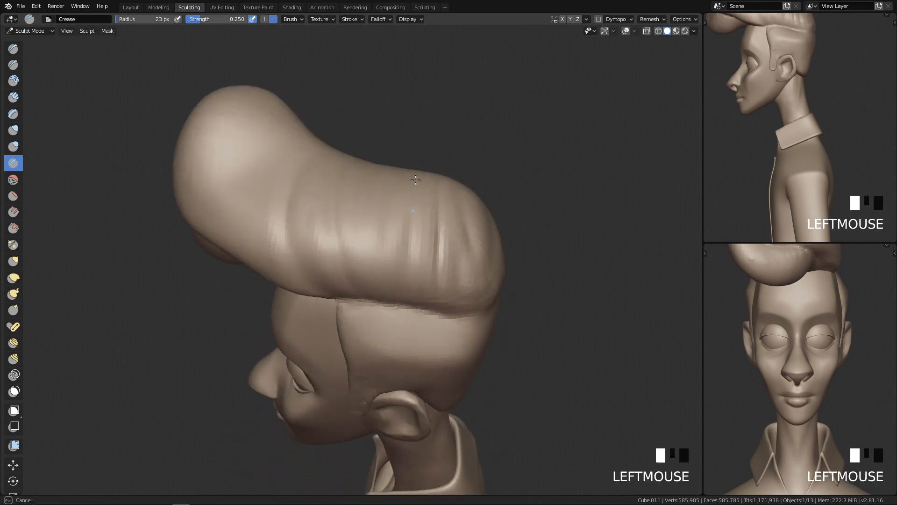
shift+middle_drag(410, 240, 454, 262)
Step: Sculpt broad, soft Crease grooves behind the front quiff with a 72 px radius
key(f)
key(f)
click(363, 201)
mouse_move(327, 196)
middle_down()
mouse_move(332, 216)
mouse_move(345, 219)
middle_up()
drag(333, 221, 338, 248)
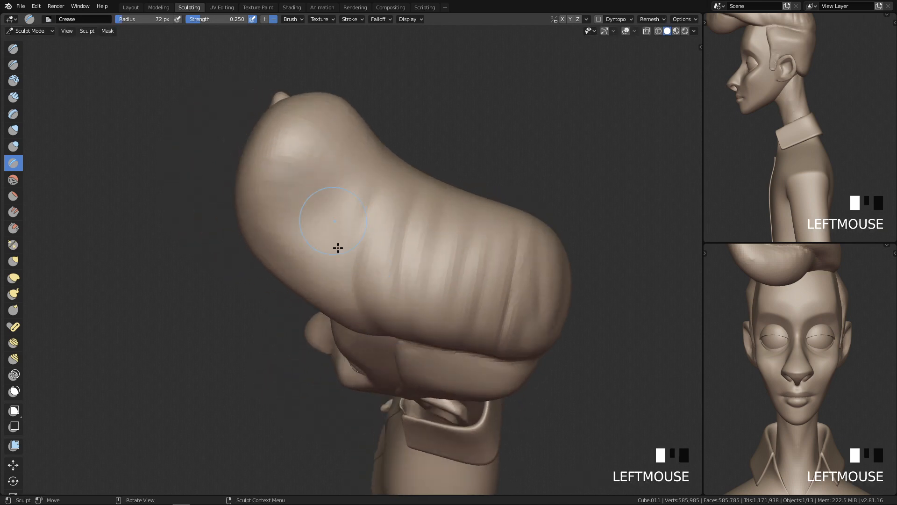
click(337, 246)
click(336, 243)
middle_drag(370, 259, 425, 210)
Step: Set the Crease radius to 37 px and carve narrower strand grooves behind and along the quiff
key(f)
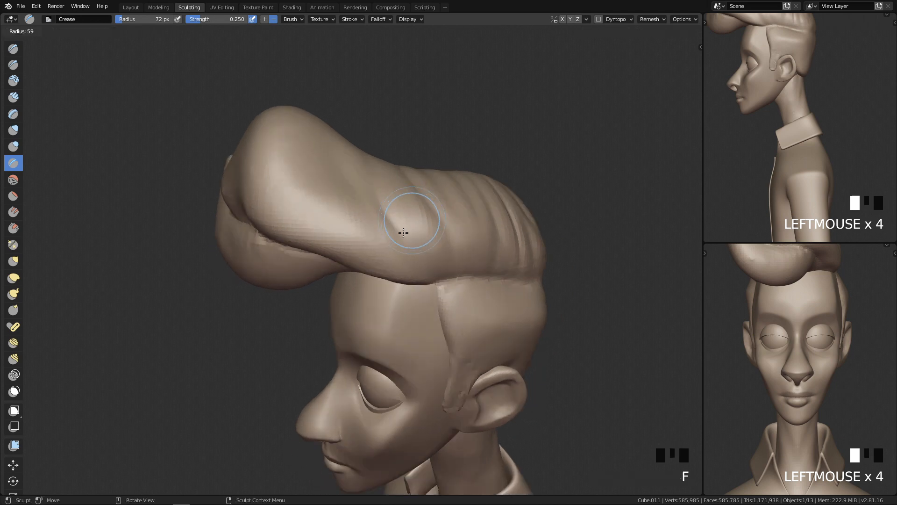
click(322, 204)
middle_drag(354, 245, 329, 163)
click(332, 227)
click(328, 164)
click(333, 259)
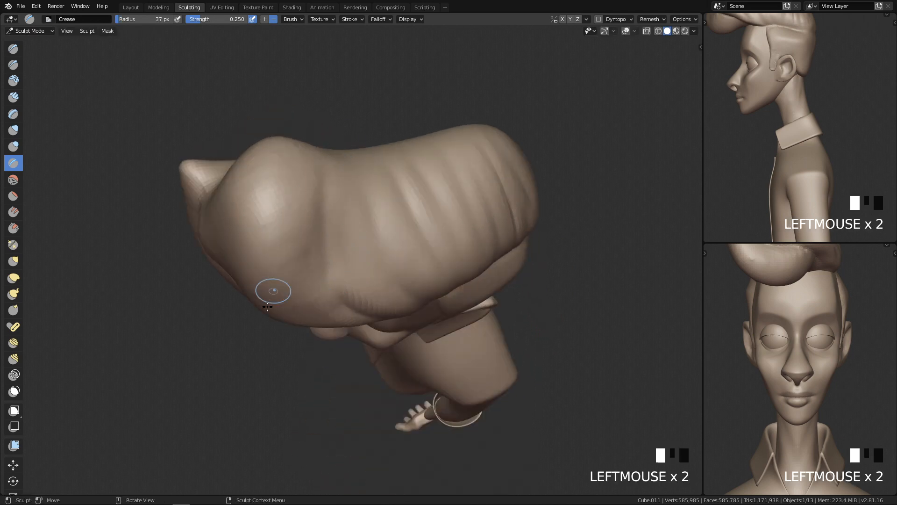
mouse_move(392, 272)
shift+middle_down()
mouse_move(402, 275)
mouse_move(381, 237)
shift+middle_up()
click(381, 236)
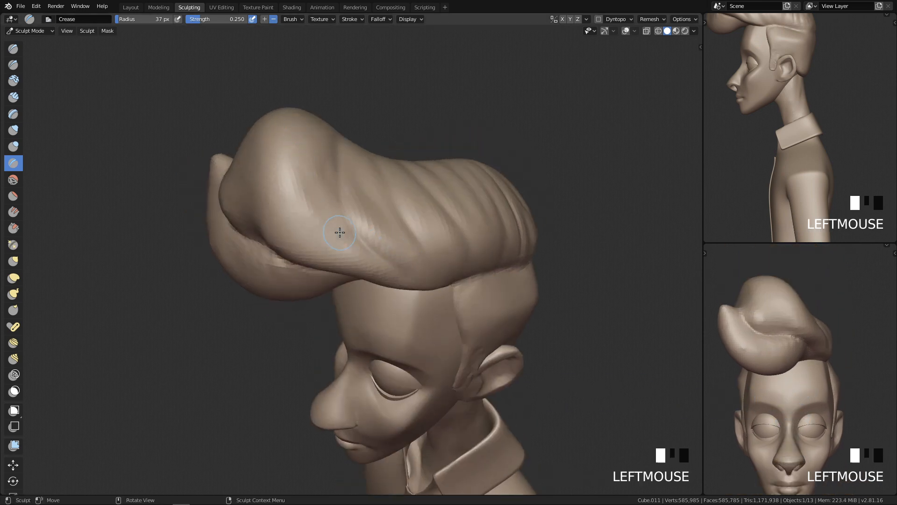
Step: Carve strand grooves with the 37 px Crease brush down the quiff's side and over its crown
click(319, 160)
mouse_move(319, 161)
middle_down()
mouse_move(337, 174)
mouse_move(344, 232)
middle_up()
drag(302, 199, 339, 286)
middle_drag(341, 241, 344, 263)
drag(345, 283, 368, 328)
middle_drag(323, 253, 329, 294)
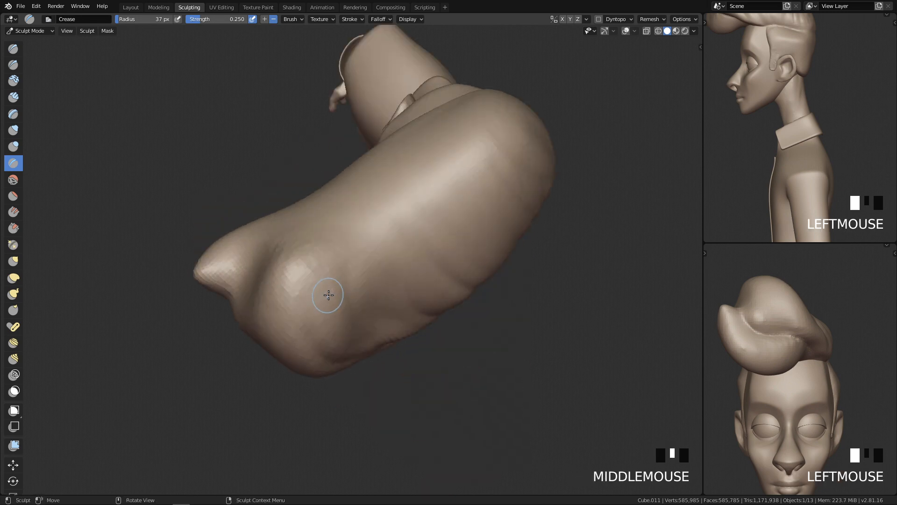
drag(328, 294, 328, 318)
drag(316, 294, 321, 333)
Step: Crease diagonal strand grooves across the front face of the quiff toward its lower side edge
middle_drag(321, 333, 351, 226)
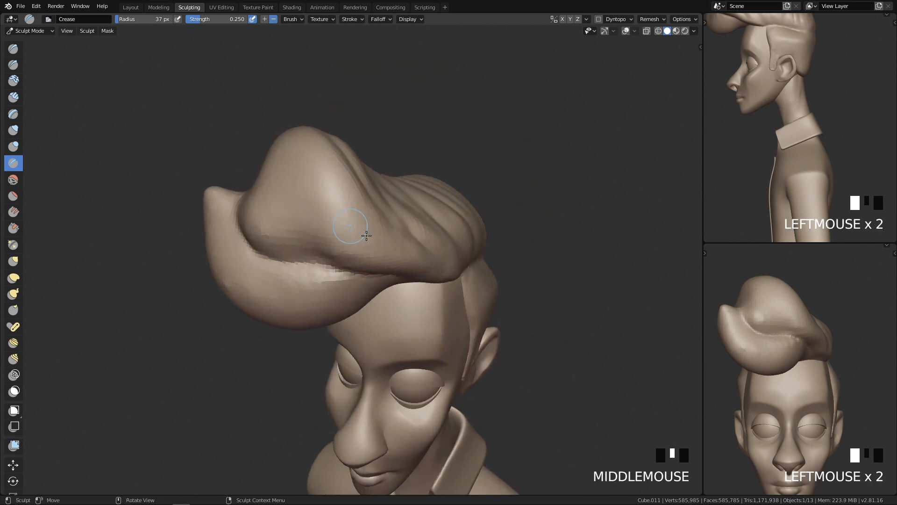
click(284, 181)
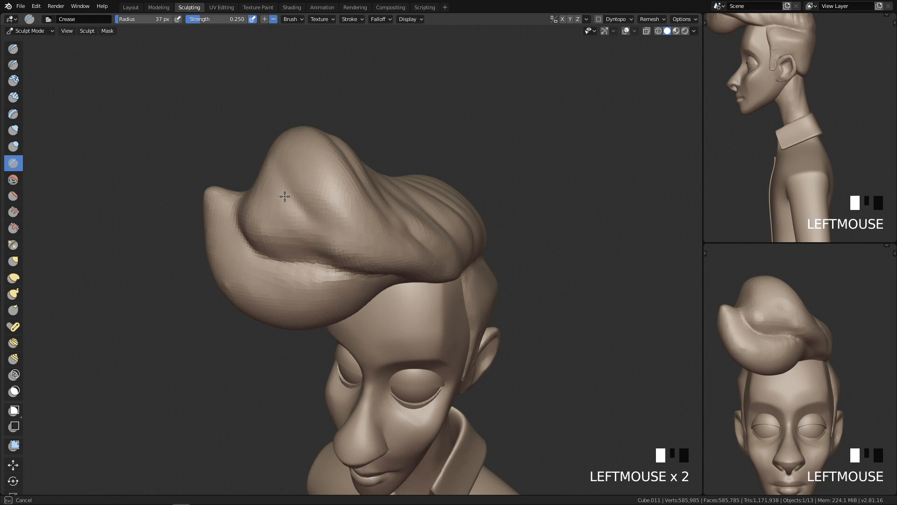
click(364, 246)
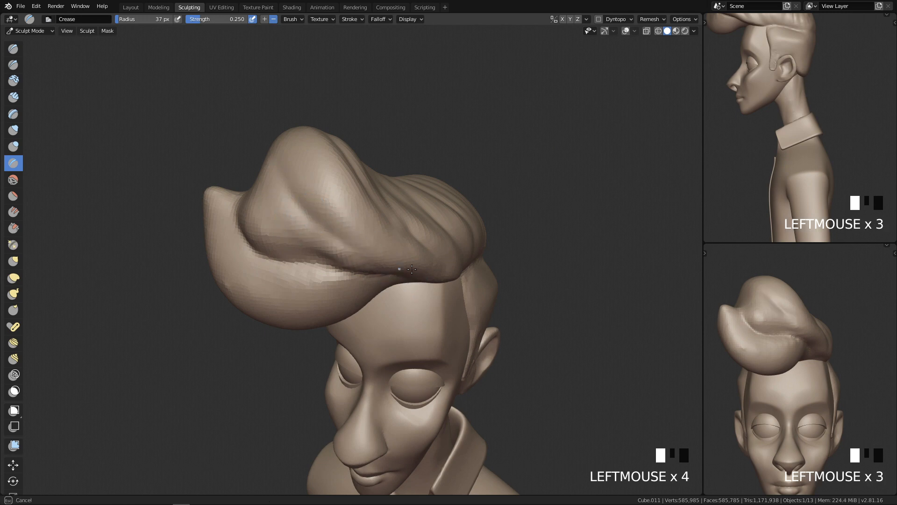
middle_drag(400, 268, 400, 247)
middle_drag(280, 184, 380, 278)
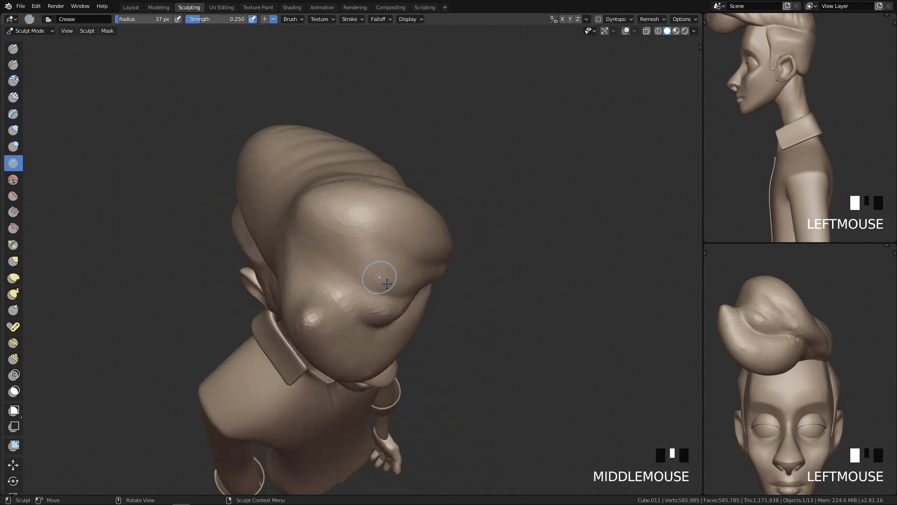
Step: Carve crease lines into the fold between the quiff and the upturned front curl
drag(347, 279, 340, 276)
middle_drag(372, 272, 421, 269)
drag(432, 266, 358, 261)
drag(420, 263, 369, 263)
middle_drag(437, 265, 382, 218)
drag(339, 248, 301, 216)
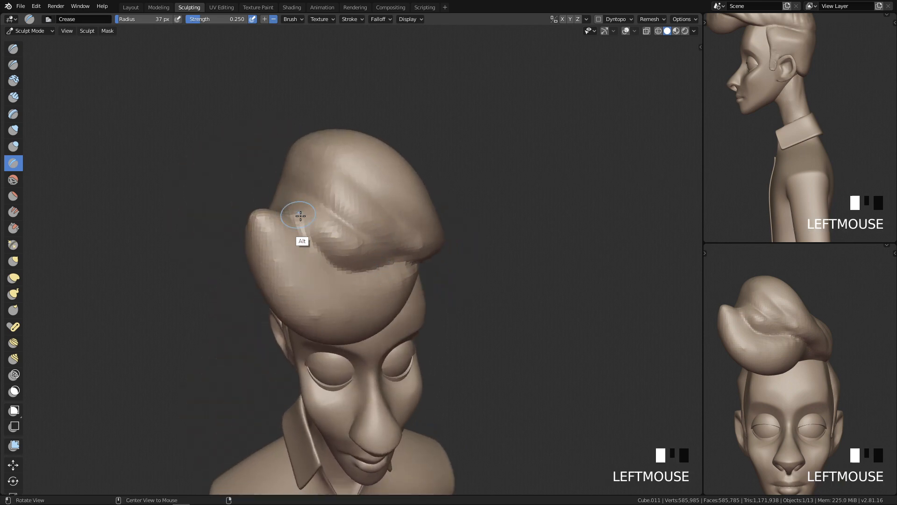
middle_drag(296, 209, 334, 274)
drag(362, 311, 355, 310)
Step: Deepen the crease where the front curl rolls into the side hair, working from the front and below
middle_drag(373, 293, 369, 224)
key(q)
ctrl+middle_drag(487, 203, 388, 168)
mouse_move(335, 145)
mouse_down()
mouse_move(403, 204)
mouse_move(338, 139)
mouse_up()
click(372, 172)
middle_drag(372, 172, 425, 236)
click(424, 236)
click(425, 236)
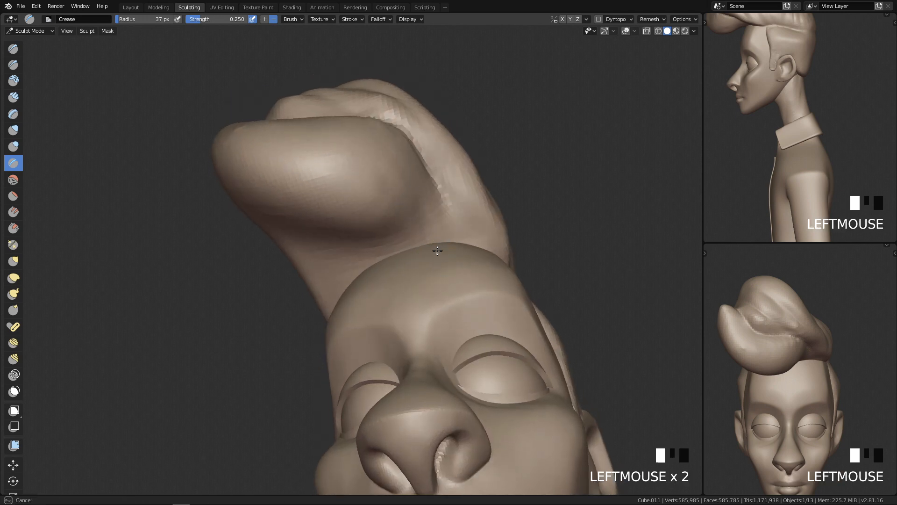
Step: Set the Crease radius to 42 px and carve curved strand grooves along the front curl
key(f)
click(419, 201)
middle_drag(421, 205, 417, 240)
key(f)
click(411, 220)
click(380, 207)
middle_drag(380, 207, 405, 212)
key(f)
click(397, 212)
mouse_move(275, 161)
middle_down()
mouse_move(291, 148)
mouse_move(281, 149)
middle_up()
click(281, 149)
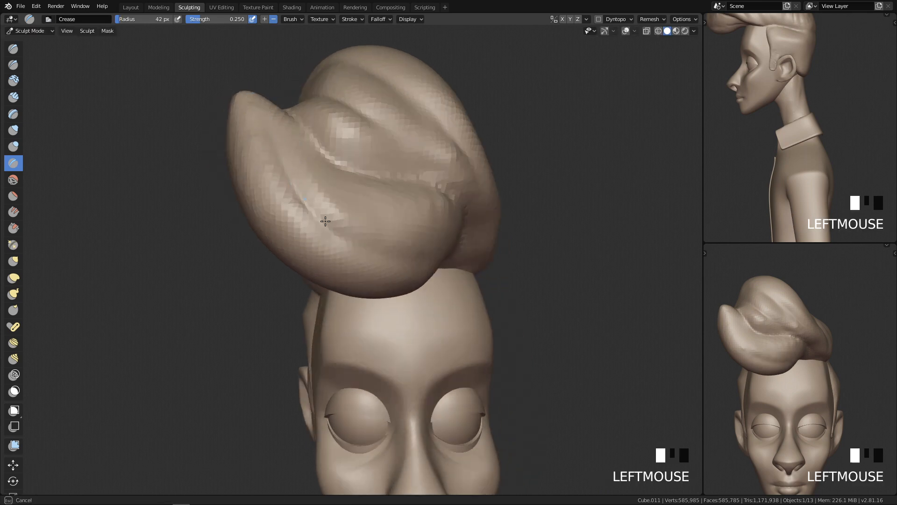
alt+middle_drag(306, 200, 320, 211)
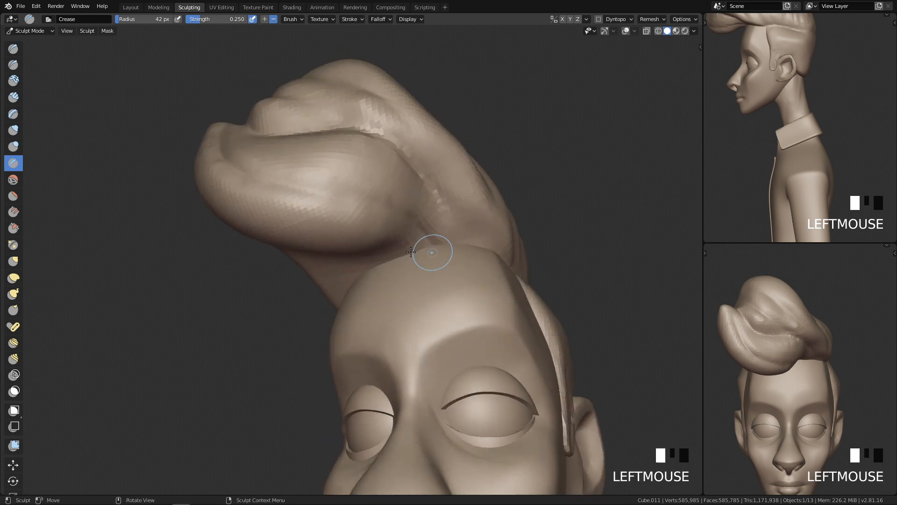
Step: Extend the strand grooves across the curl's inner front and redo one undone Crease stroke
key(q)
ctrl+middle_drag(505, 187, 540, 274)
key(q)
ctrl+middle_drag(479, 316, 471, 286)
mouse_move(471, 312)
ctrl+middle_down()
mouse_move(464, 284)
mouse_move(352, 208)
ctrl+middle_up()
click(366, 215)
drag(431, 257, 444, 259)
key(ctrl+z)
drag(366, 234, 428, 258)
alt+middle_drag(432, 254, 409, 219)
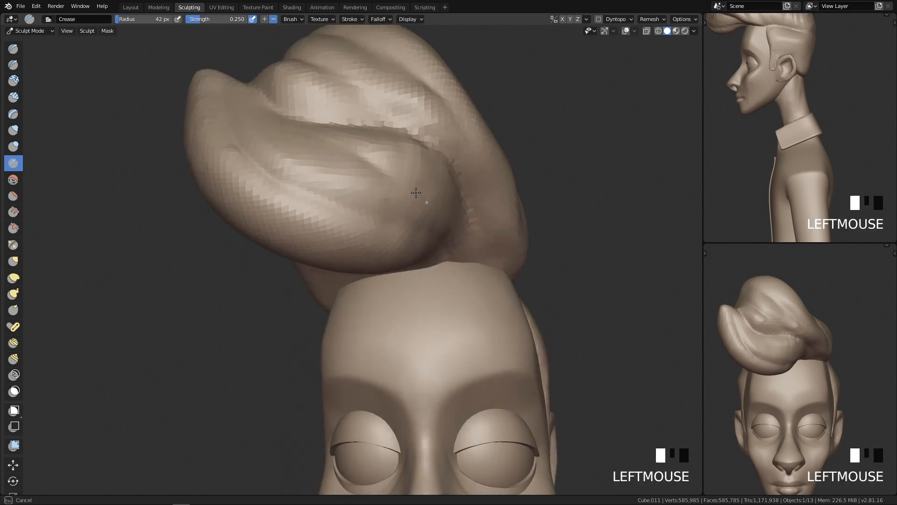
Step: Carve Crease grooves over the curl's underside and down from its pointed tip
middle_drag(425, 214, 403, 238)
drag(396, 210, 398, 248)
drag(321, 131, 331, 131)
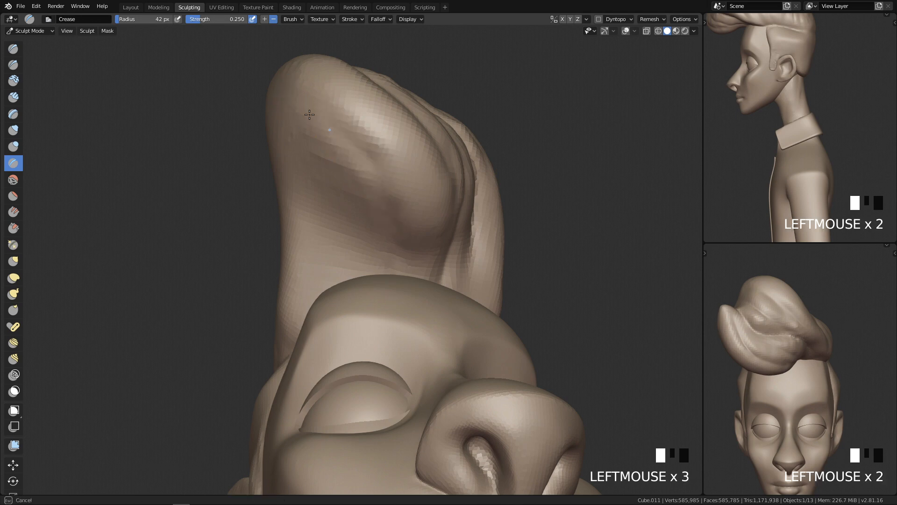
middle_drag(382, 192, 422, 203)
alt+drag(423, 202, 362, 101)
middle_drag(362, 102, 400, 266)
drag(400, 266, 410, 312)
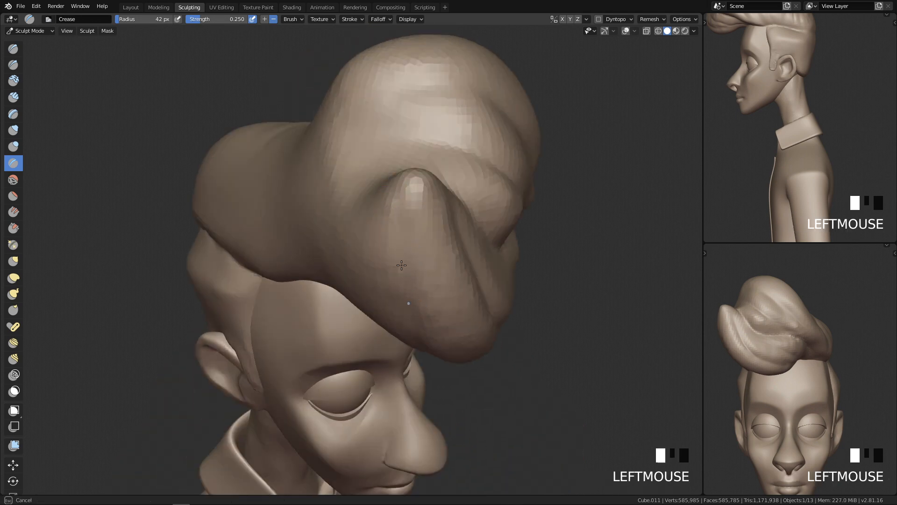
Step: Crease strand lines up the quiff's underside toward the curl tip on the character's right side
middle_drag(405, 266, 491, 112)
ctrl+middle_drag(482, 295, 494, 274)
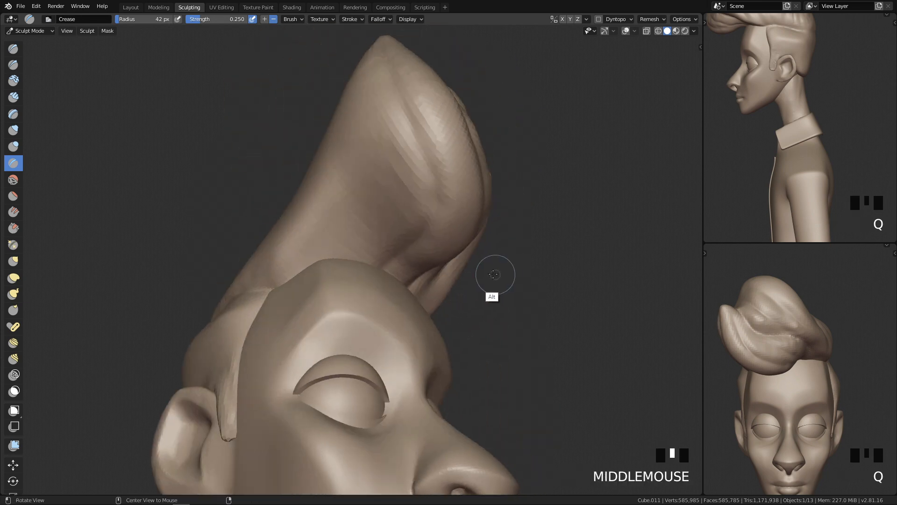
drag(372, 207, 395, 189)
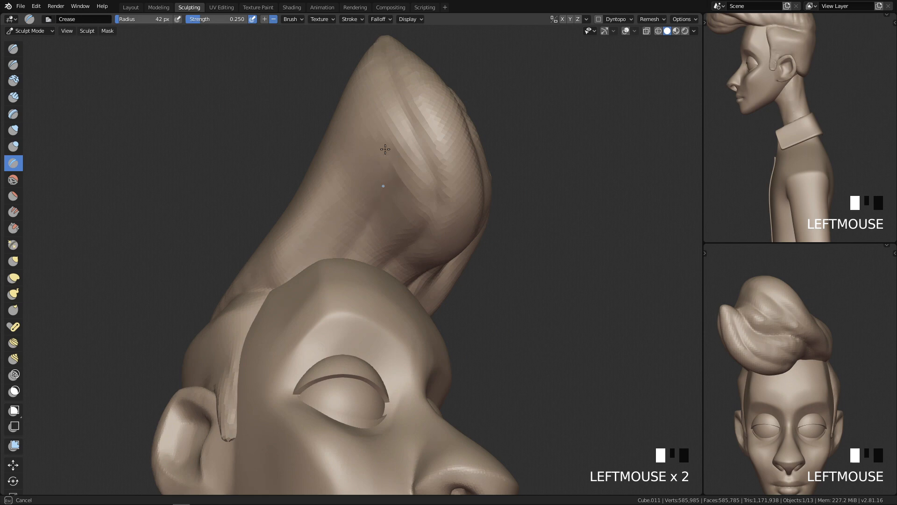
drag(385, 149, 376, 94)
drag(331, 231, 368, 98)
Step: Carve long flowing grooves along the lower right side of the top hair into the front curl
middle_drag(357, 206, 372, 275)
drag(263, 262, 295, 219)
drag(271, 238, 331, 192)
mouse_move(353, 196)
middle_down()
mouse_move(402, 220)
mouse_move(411, 198)
middle_up()
drag(252, 246, 445, 149)
mouse_move(413, 212)
mouse_down()
mouse_move(459, 155)
mouse_move(469, 194)
mouse_up()
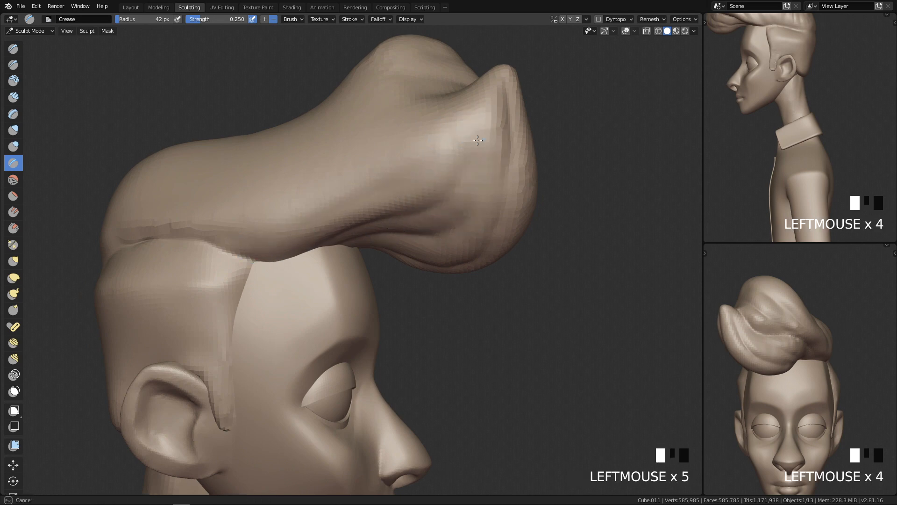
Step: Start strand grooves with the 42 px Crease brush on the right side of the rounded back hair
middle_drag(505, 224, 424, 307)
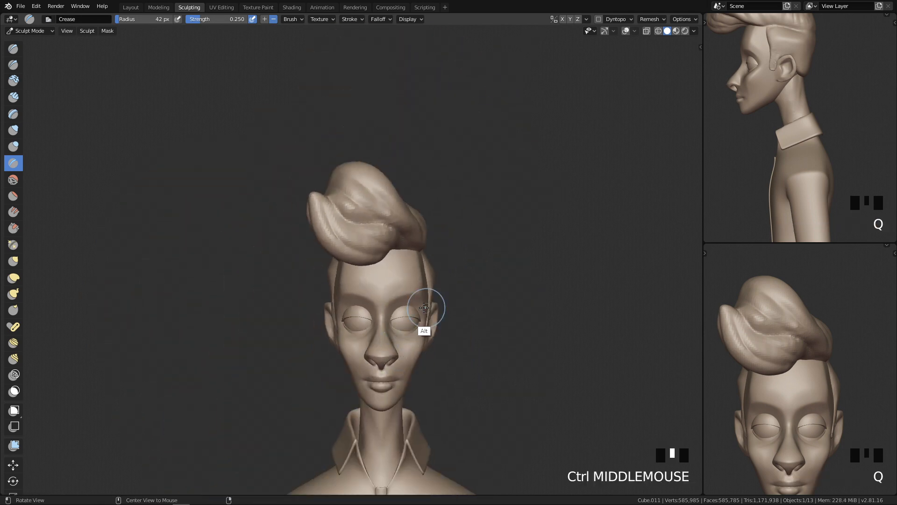
mouse_move(197, 394)
middle_down()
mouse_move(391, 362)
mouse_move(417, 293)
mouse_move(473, 206)
middle_up()
key(f)
drag(455, 214, 449, 245)
mouse_move(449, 245)
shift+middle_down()
mouse_move(403, 262)
mouse_move(407, 348)
shift+middle_up()
middle_drag(388, 252, 313, 168)
click(244, 140)
key(f)
click(265, 200)
middle_drag(264, 200, 322, 221)
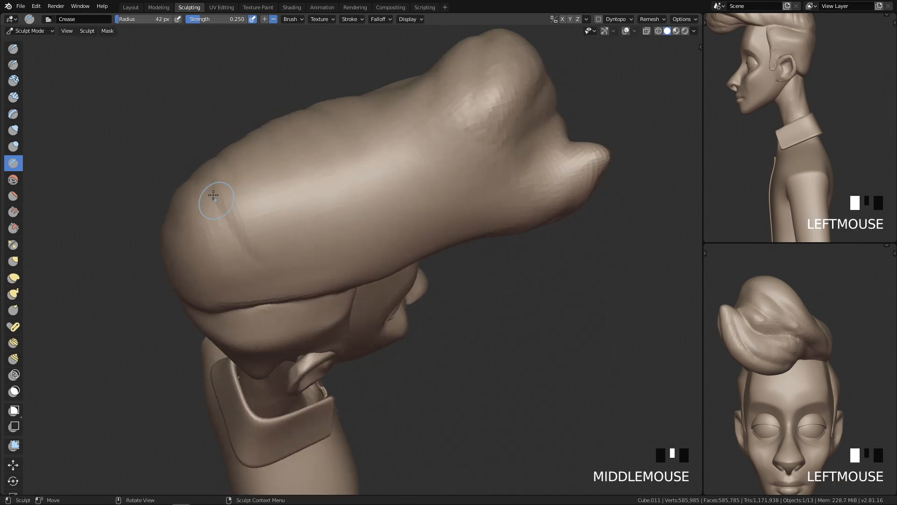
drag(203, 214, 233, 276)
drag(204, 220, 195, 205)
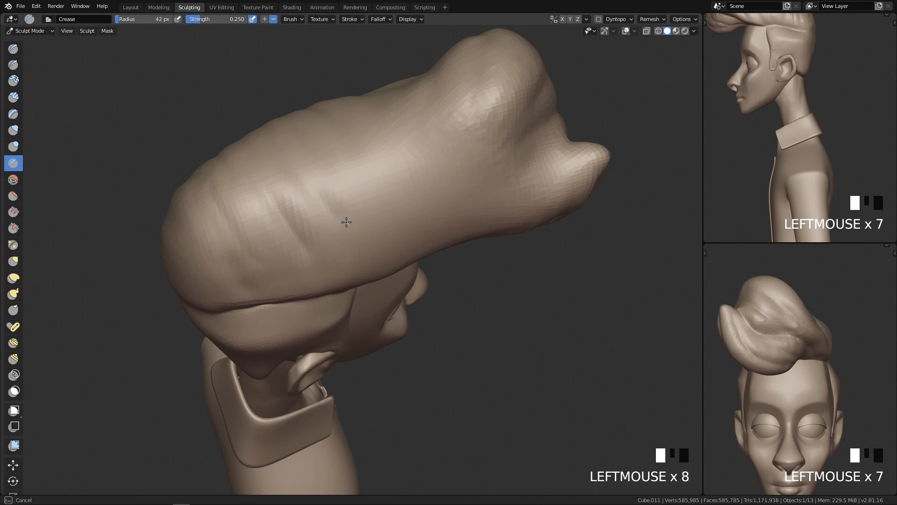
Step: Continue the diagonal strand grooves along the right side of the top hair up to the quiff's base
drag(398, 215, 406, 228)
drag(333, 144, 403, 229)
drag(357, 161, 397, 227)
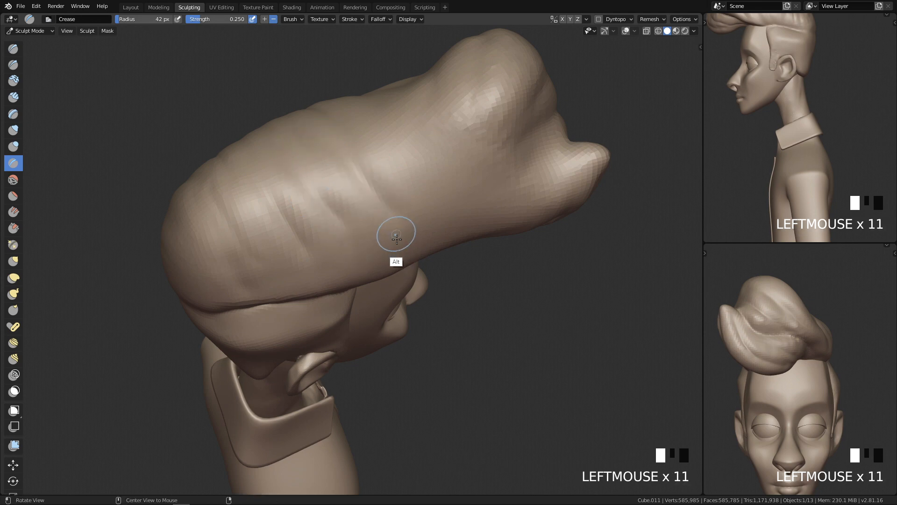
middle_drag(396, 234, 407, 252)
drag(335, 161, 400, 227)
drag(354, 140, 420, 206)
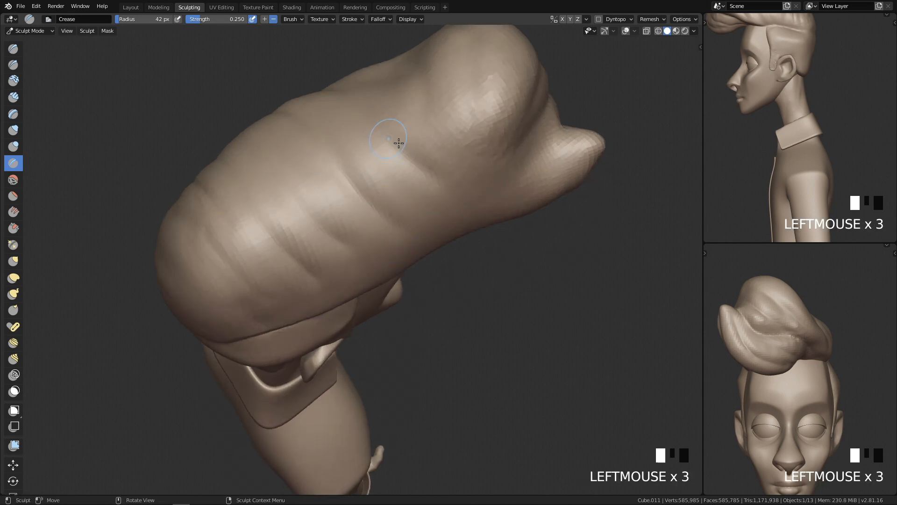
drag(388, 138, 439, 220)
middle_drag(437, 223, 410, 146)
drag(432, 161, 420, 154)
click(401, 158)
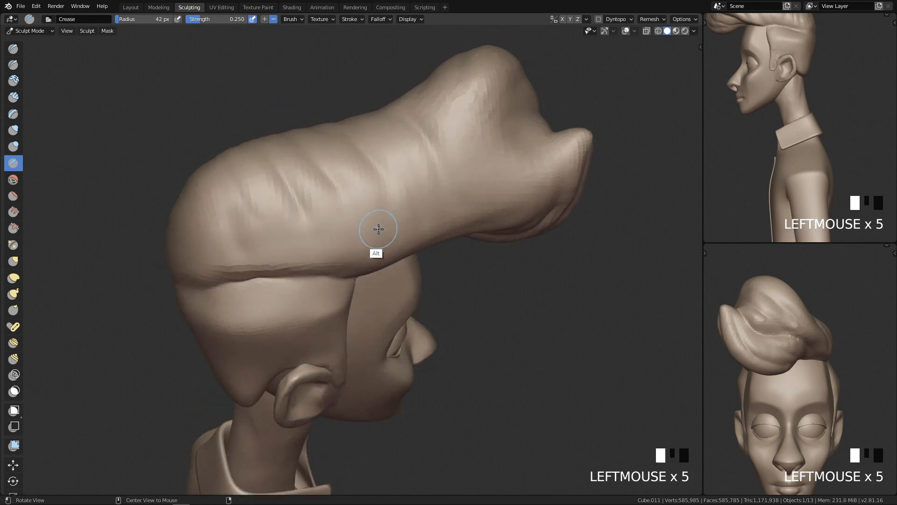
Step: Set the Crease radius to 31 px and sharpen the grooves down the right side of the top hair
middle_drag(379, 229, 377, 206)
key(f)
drag(410, 186, 411, 206)
drag(320, 164, 338, 215)
middle_drag(306, 304, 318, 267)
shift+middle_drag(345, 331, 363, 310)
click(344, 156)
click(364, 201)
mouse_move(392, 194)
middle_down()
mouse_move(385, 301)
mouse_move(393, 238)
mouse_move(385, 233)
middle_up()
drag(336, 151, 370, 205)
key(q)
key(q)
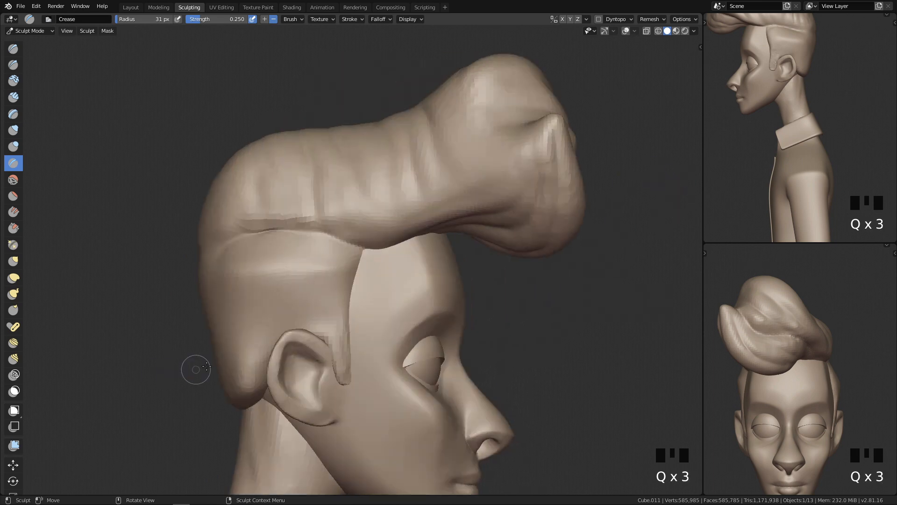
Step: Add more strand grooves on the right side where the top hair rises into the quiff
mouse_move(423, 269)
ctrl+middle_down()
mouse_move(373, 209)
mouse_move(440, 195)
ctrl+middle_up()
click(379, 192)
click(405, 190)
drag(439, 177, 444, 180)
drag(406, 155, 470, 165)
middle_drag(442, 158, 439, 178)
mouse_move(391, 157)
mouse_down()
mouse_move(397, 183)
mouse_move(433, 184)
mouse_up()
Step: Set the Crease radius to 13 px, carve fine strands behind the quiff, and undo the last stroke
key(f)
drag(426, 198, 458, 193)
drag(397, 192, 457, 193)
drag(377, 194, 403, 194)
key(ctrl+z)
middle_drag(458, 195, 405, 204)
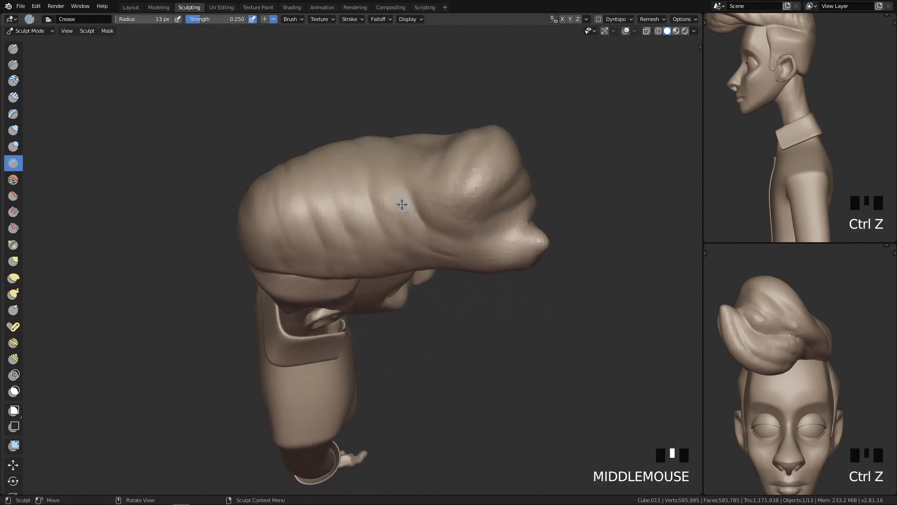
Step: Carve fine strand lines with the 13 px Crease brush along the right side toward the front curl
drag(411, 239, 433, 251)
drag(403, 234, 424, 251)
middle_drag(425, 251, 403, 214)
drag(379, 187, 423, 216)
drag(393, 196, 451, 226)
mouse_move(531, 201)
middle_down()
mouse_move(517, 177)
mouse_move(467, 234)
middle_up()
click(506, 266)
click(504, 267)
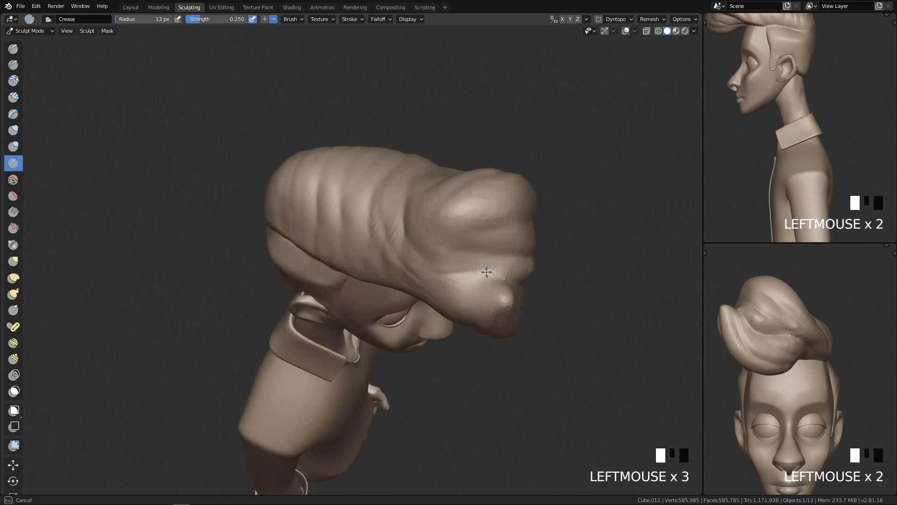
Step: Set the Crease radius to 30 px and groove the curl's fold and the quiff's lower right side
mouse_move(465, 344)
middle_down()
mouse_move(381, 321)
mouse_move(406, 307)
middle_up()
key(f)
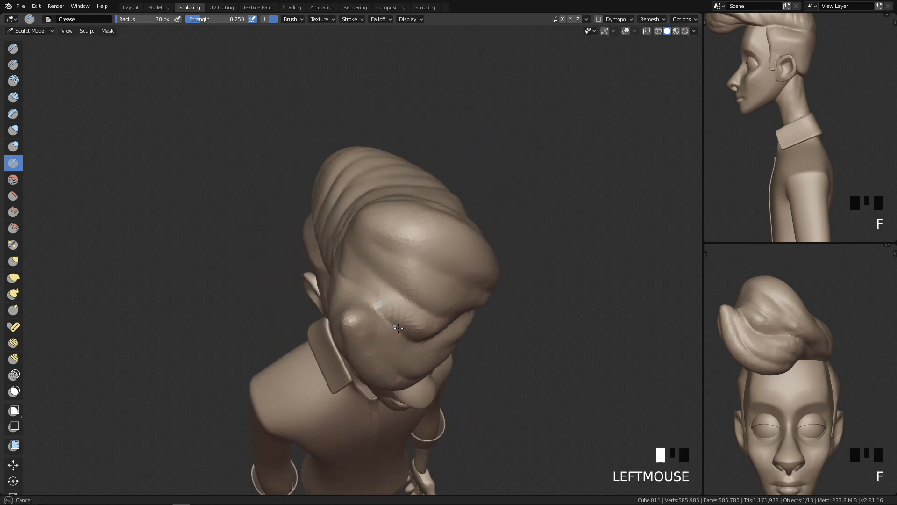
mouse_move(336, 239)
middle_down()
mouse_move(444, 304)
mouse_move(470, 137)
middle_up()
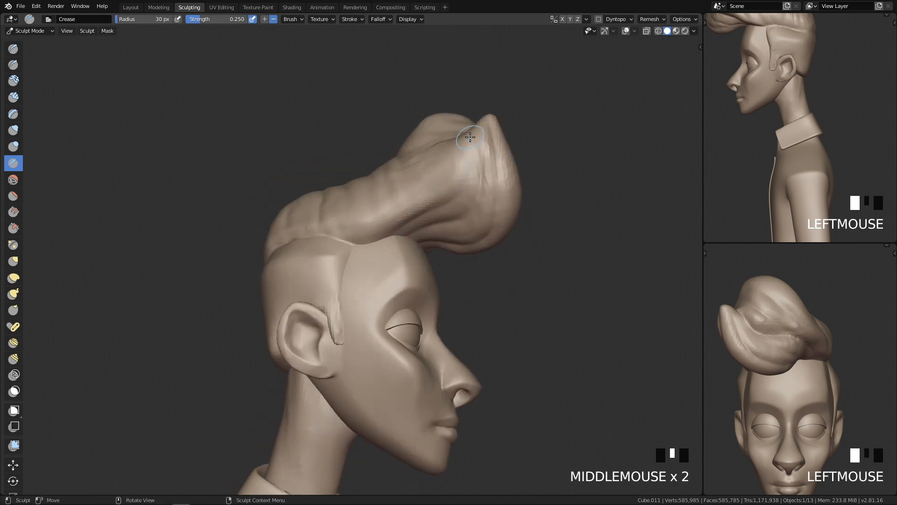
drag(396, 205, 374, 216)
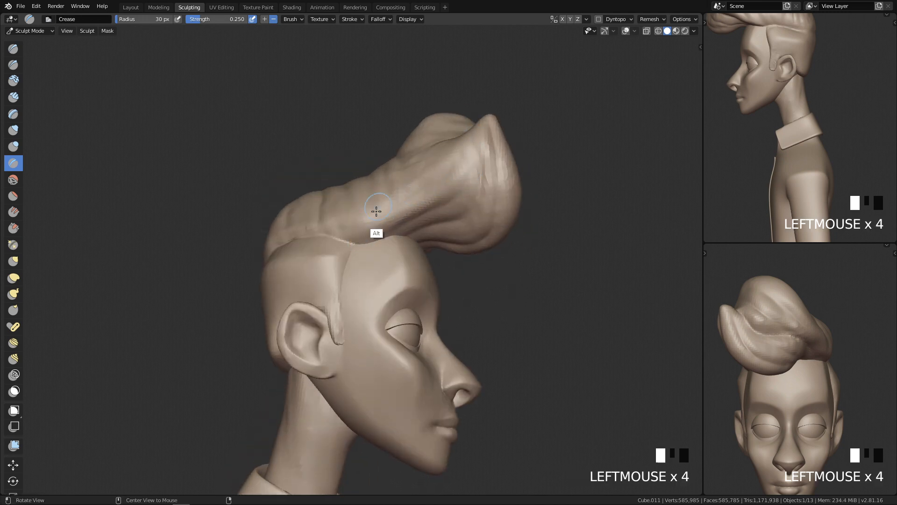
middle_drag(379, 207, 390, 237)
drag(406, 208, 387, 217)
middle_drag(373, 258, 398, 260)
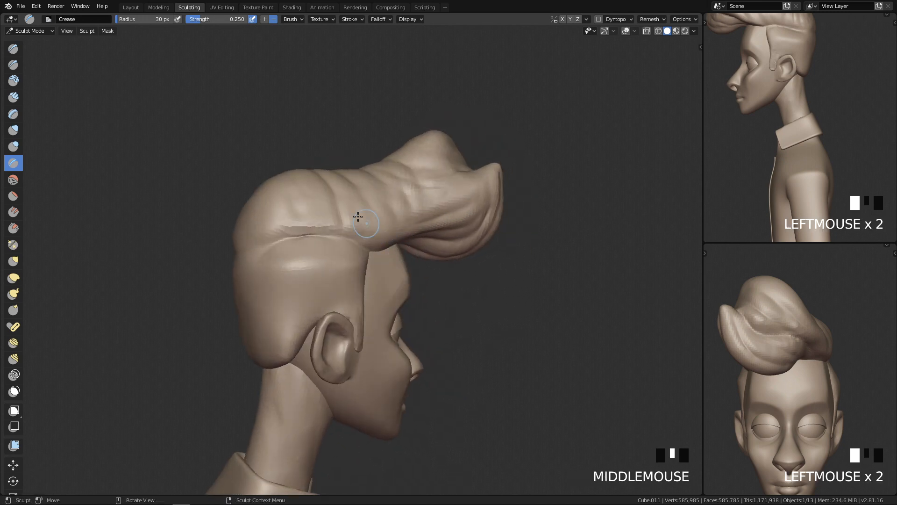
Step: Carve Crease grooves from the right side seam around the rounded back of the top hair
drag(367, 223, 370, 237)
middle_drag(374, 243, 468, 266)
middle_drag(360, 225, 360, 264)
drag(360, 280, 374, 261)
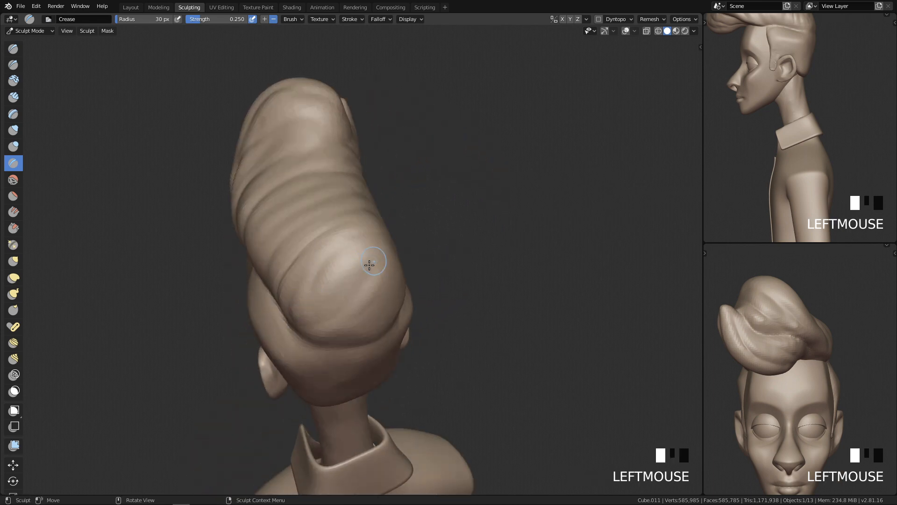
drag(322, 325, 390, 250)
drag(325, 301, 356, 270)
Step: Crease the lower edge of the back hair and carve strands down to the right side seam
mouse_move(361, 279)
middle_down()
mouse_move(352, 299)
mouse_move(323, 294)
middle_up()
drag(331, 315, 295, 290)
drag(325, 308, 288, 257)
alt+drag(348, 300, 310, 276)
drag(309, 224, 306, 275)
drag(329, 236, 311, 286)
drag(329, 241, 331, 250)
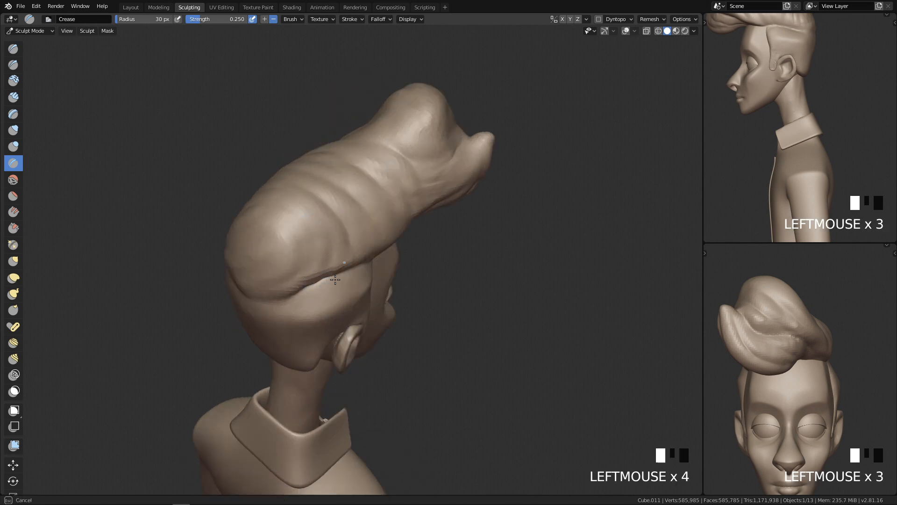
Step: Deepen the seam between the top hair and the short right side with Crease strokes
middle_drag(343, 271, 366, 260)
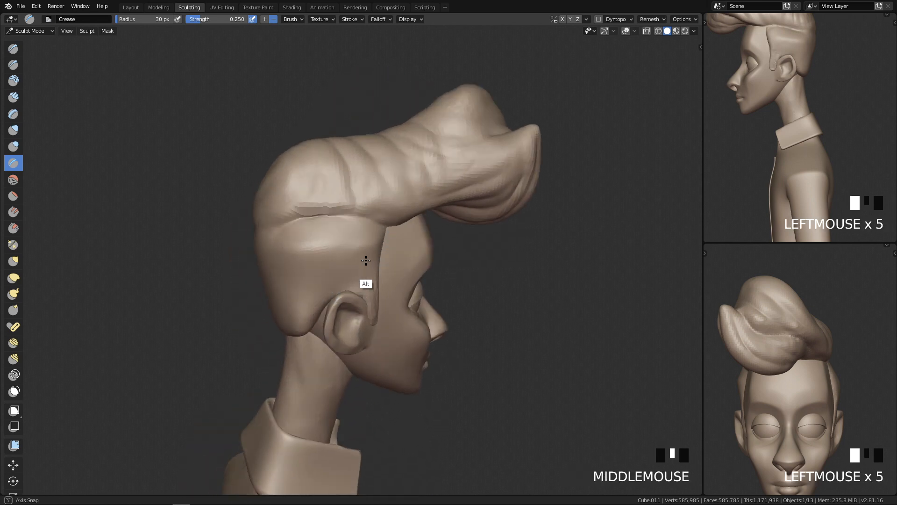
drag(379, 224, 385, 227)
drag(299, 214, 381, 226)
Step: Set the Crease radius to 16 px and start carving vertical strands into the short left side above the ear
key(q)
ctrl+middle_drag(514, 301, 454, 316)
key(q)
mouse_move(486, 381)
shift+middle_down()
mouse_move(408, 248)
mouse_move(369, 212)
shift+middle_up()
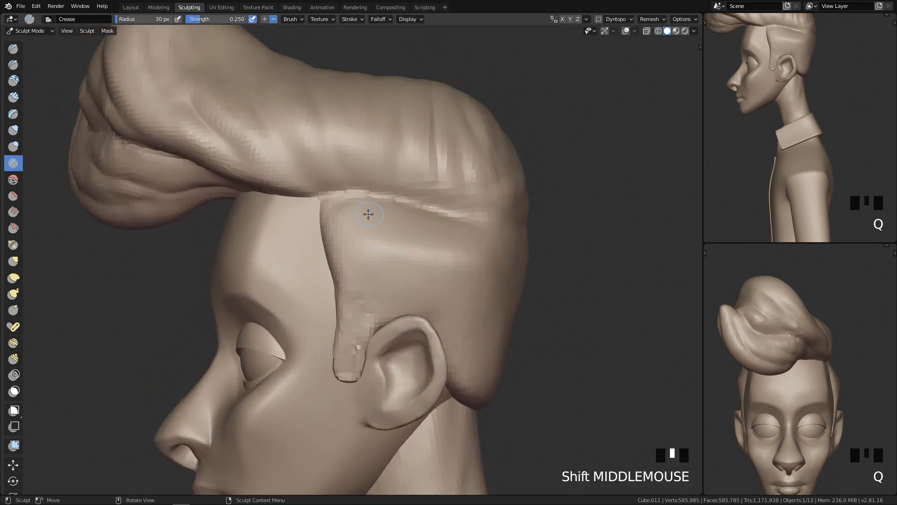
key(f)
click(345, 201)
key(f)
click(356, 226)
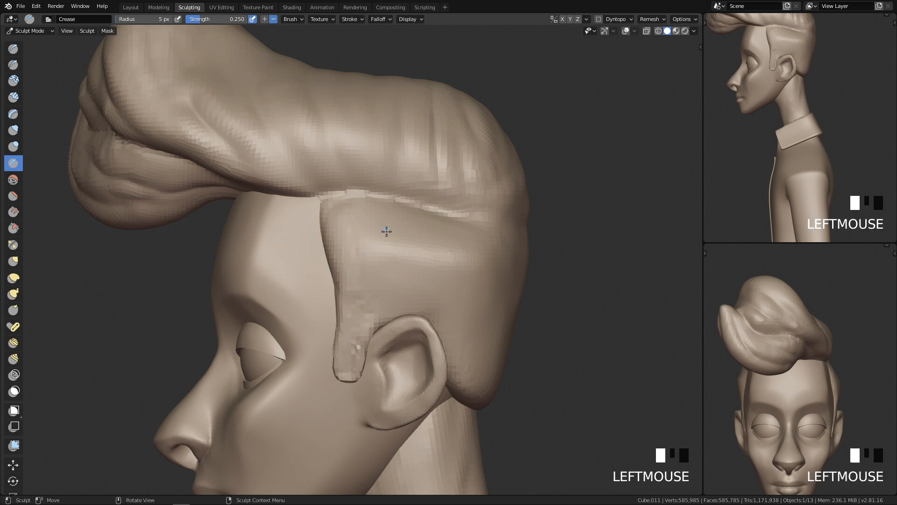
key(f)
key(f)
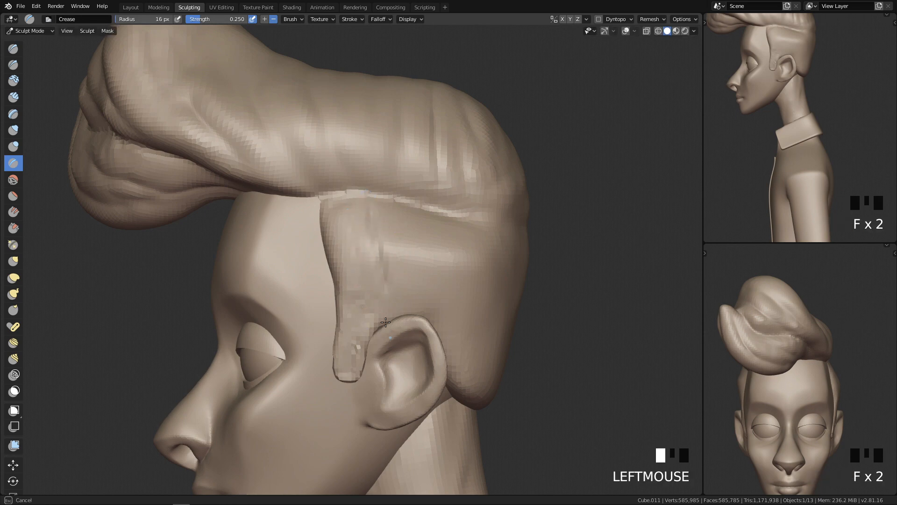
Step: Continue the vertical Crease strands backward across the short left side, above and behind the ear
click(400, 217)
drag(407, 279, 409, 304)
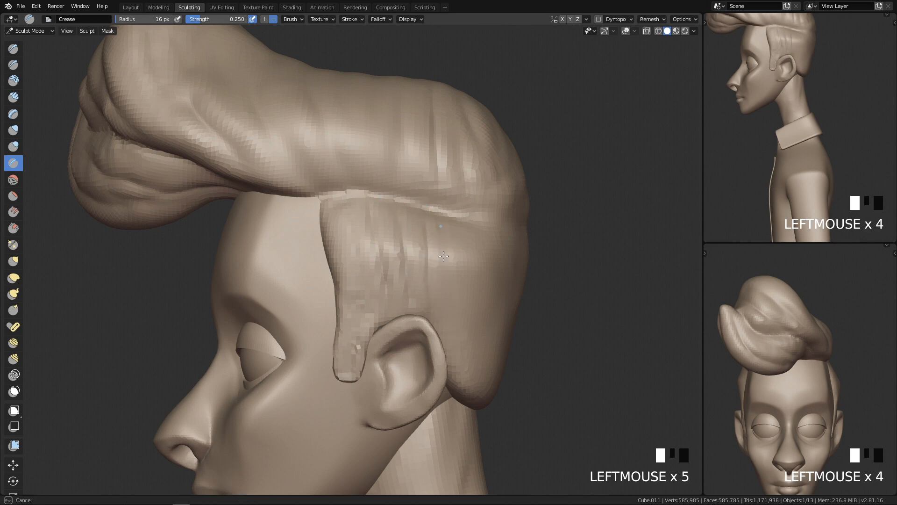
drag(446, 243, 446, 243)
mouse_move(446, 243)
shift+middle_down()
mouse_move(456, 324)
mouse_move(435, 155)
shift+middle_up()
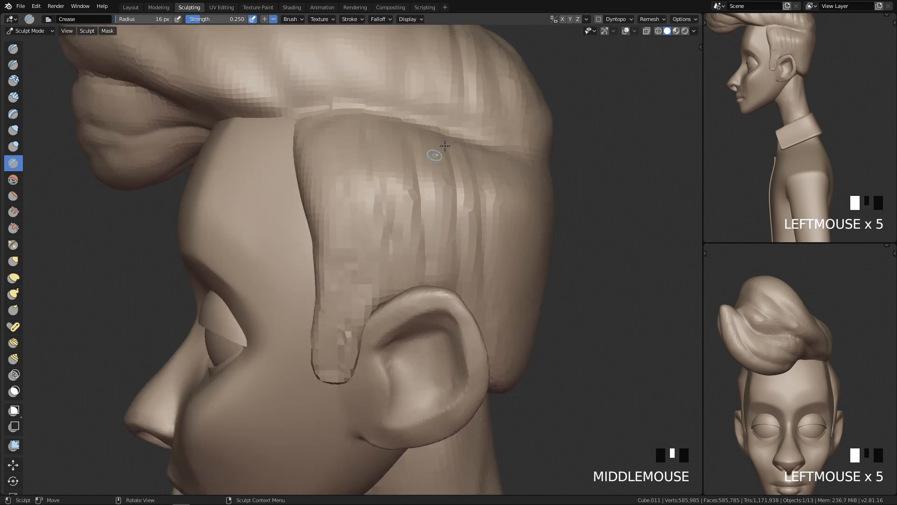
drag(498, 394, 499, 394)
Step: Carve strands down the rear left corner of the short hair with a 54 px Crease radius
middle_drag(498, 394, 464, 271)
key(f)
click(351, 173)
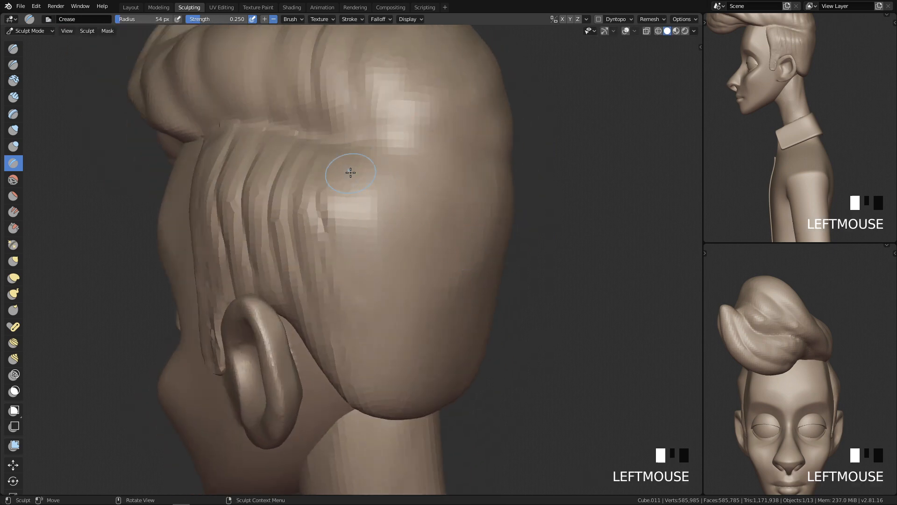
click(351, 173)
drag(350, 173, 356, 234)
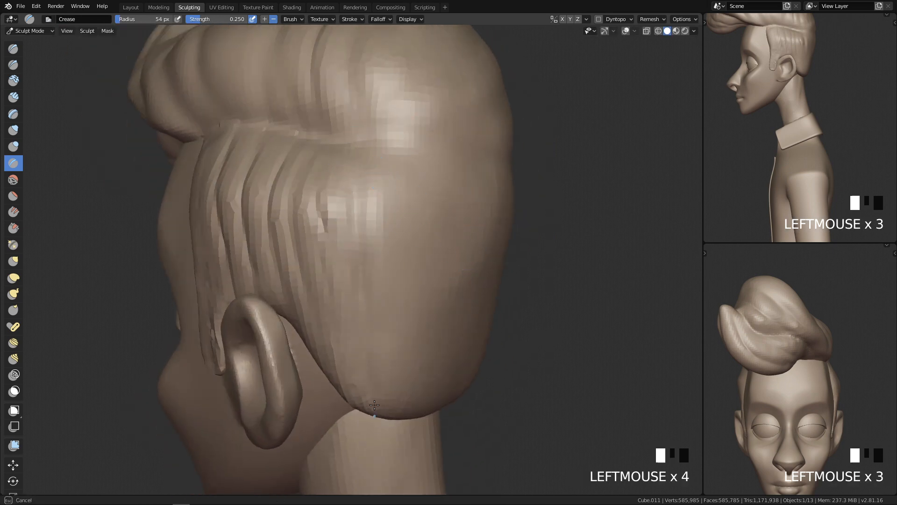
drag(335, 296, 335, 295)
Step: Reduce the Crease radius to 25 px and extend the rear left strands down to the nape edge
mouse_move(335, 295)
middle_down()
mouse_move(421, 321)
mouse_move(394, 248)
middle_up()
key(f)
click(338, 264)
click(326, 205)
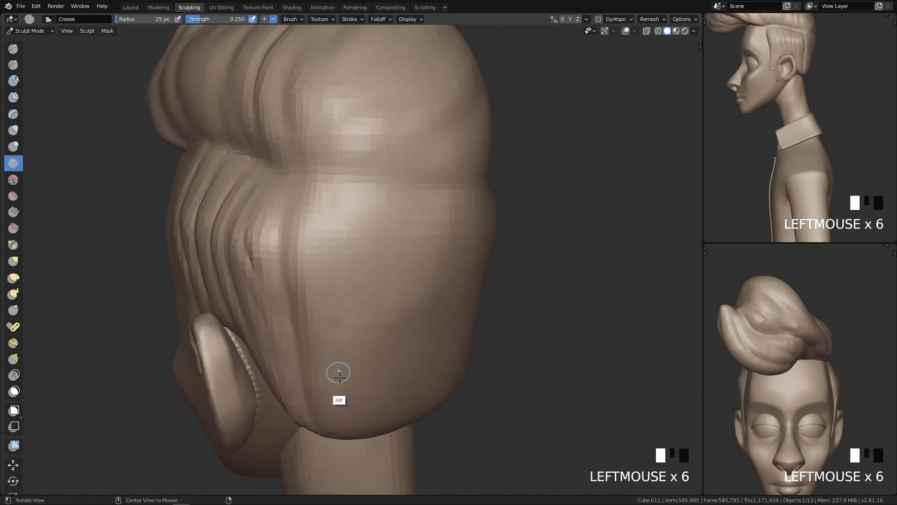
shift+middle_drag(338, 361, 386, 313)
drag(384, 341, 383, 341)
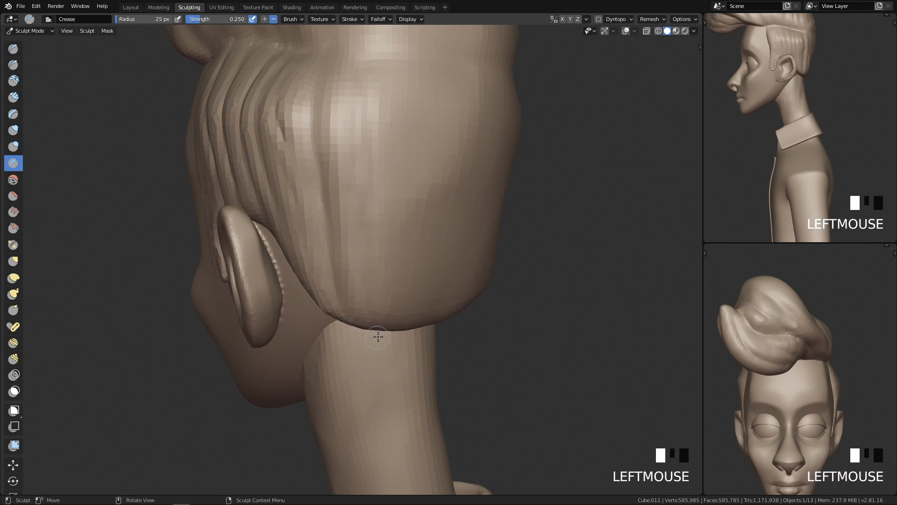
Step: Set the Crease radius to 45 px and groove vertical strands across the middle of the back hair
key(q)
key(q)
key(q)
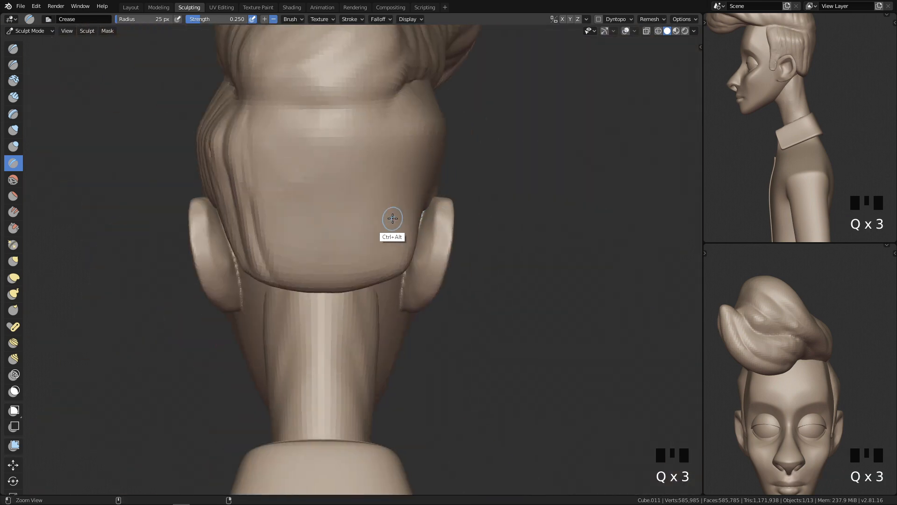
shift+middle_drag(392, 217, 387, 229)
key(f)
click(325, 350)
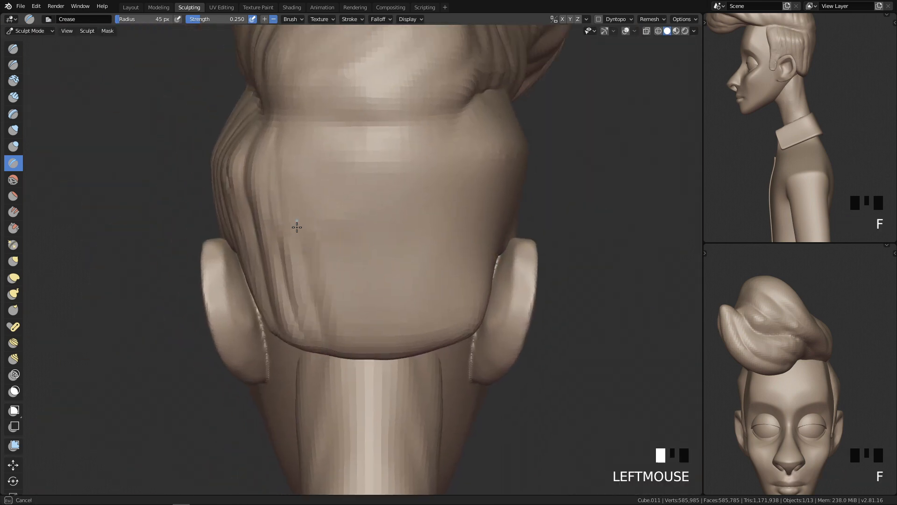
drag(297, 227, 294, 190)
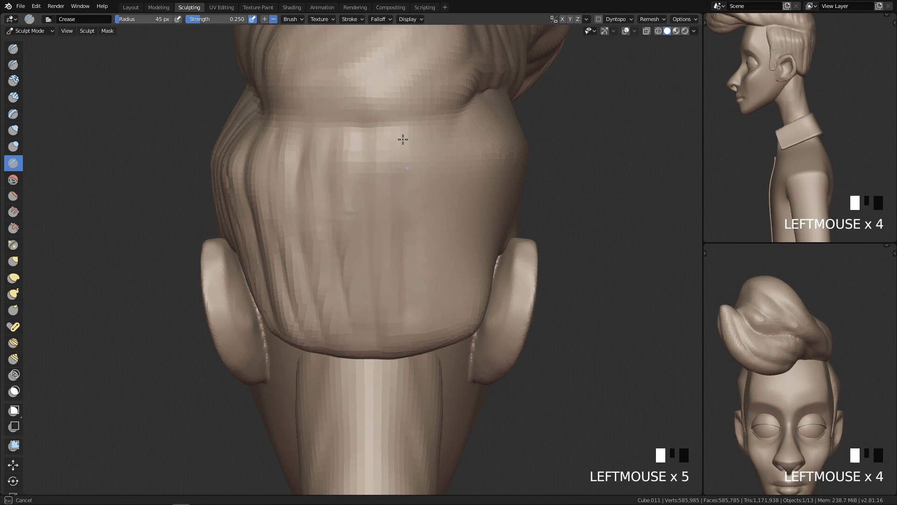
Step: Set the Crease radius to 30 px and carve strands around the rear right corner of the short hair
key(f)
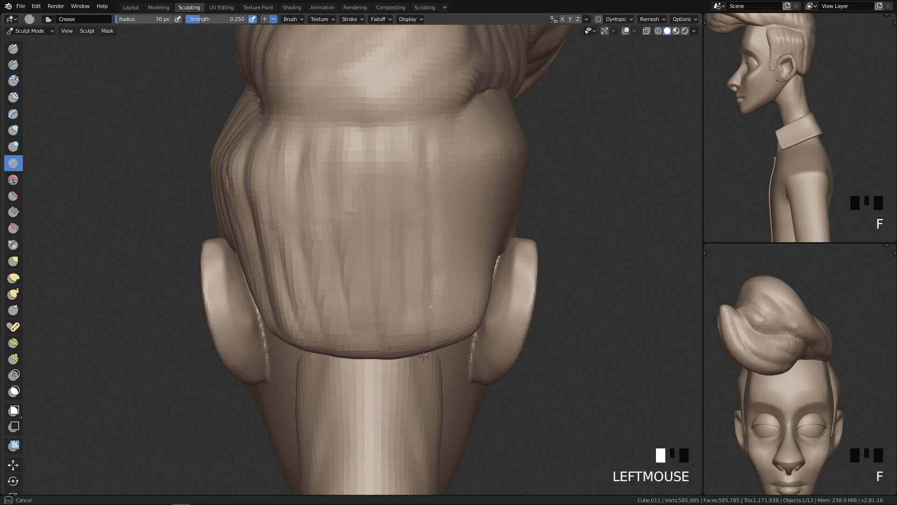
drag(450, 117, 457, 300)
mouse_move(448, 331)
middle_down()
mouse_move(449, 236)
mouse_move(410, 193)
middle_up()
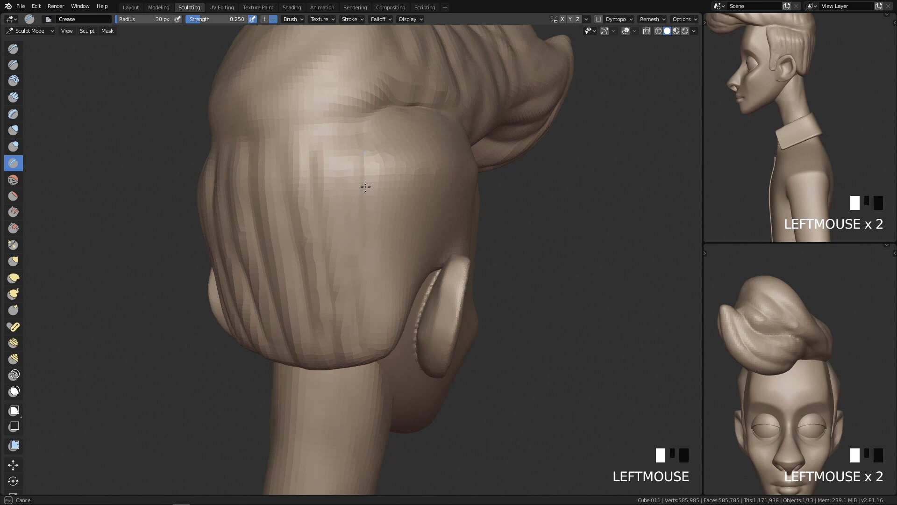
middle_drag(372, 255, 352, 254)
click(352, 254)
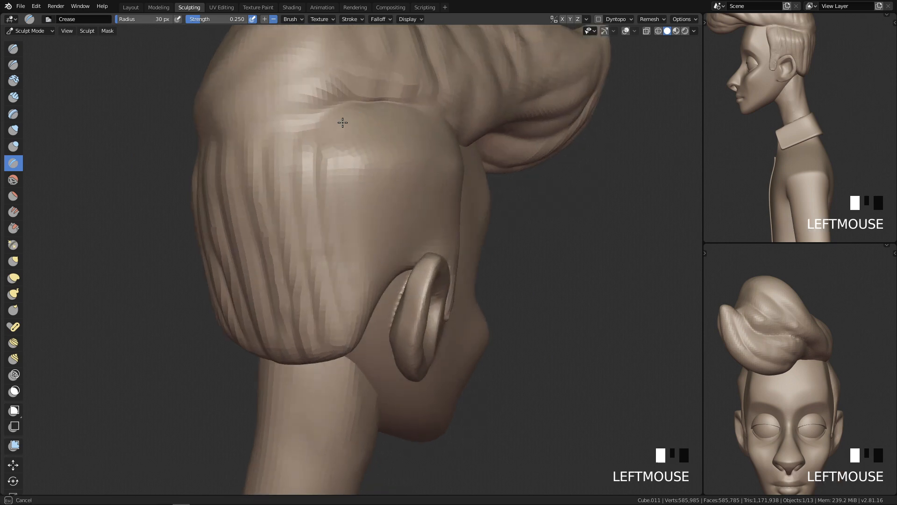
Step: Carve vertical Crease strands across the short right side, from behind the ear toward the sideburn
middle_drag(359, 287, 332, 281)
click(332, 281)
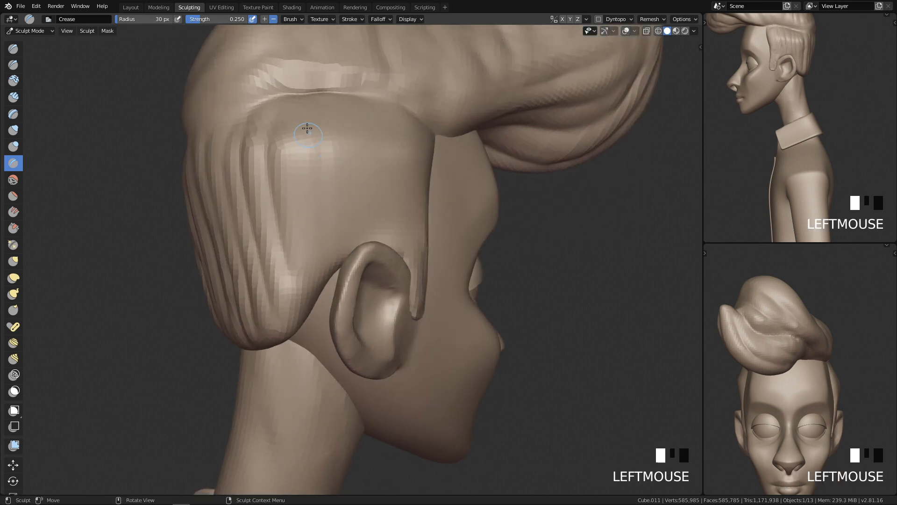
drag(301, 124, 316, 286)
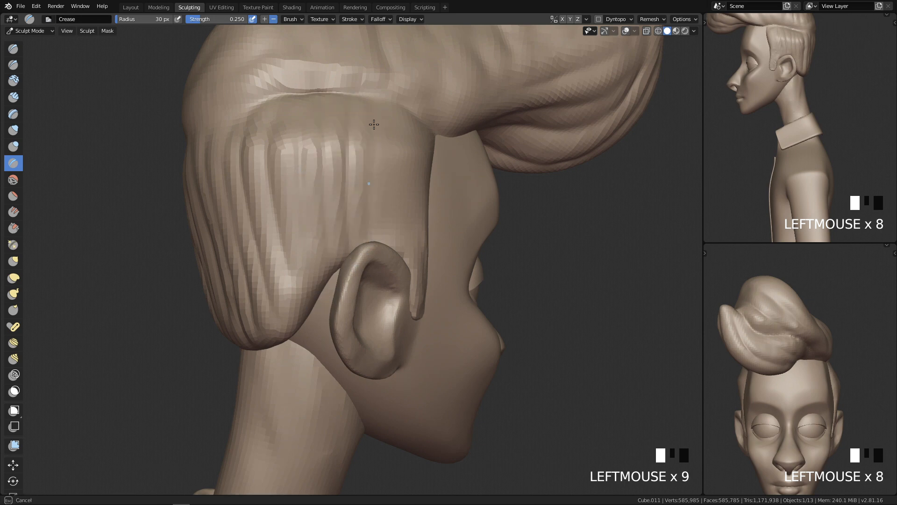
middle_drag(399, 156, 341, 143)
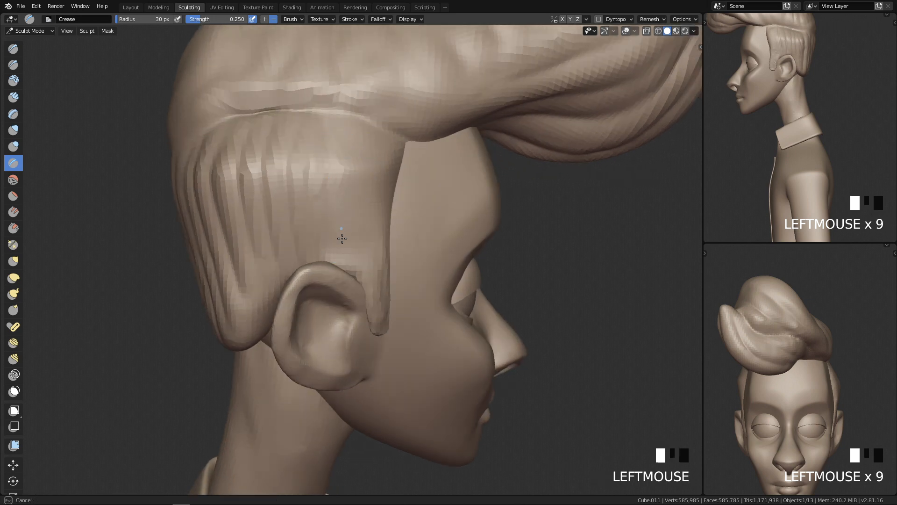
drag(341, 227, 334, 176)
drag(329, 265, 364, 184)
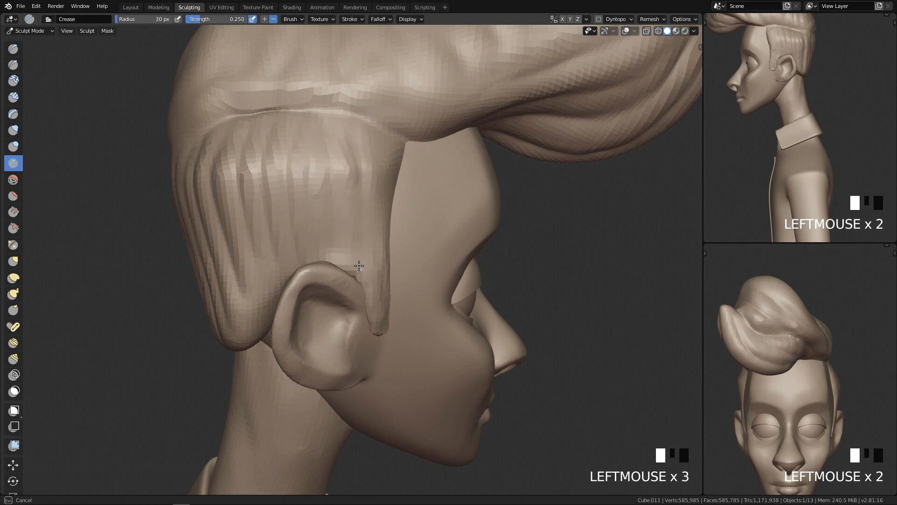
Step: Enlarge the Crease radius to 59 px and groove strands along the swept-back top hair
mouse_move(376, 283)
middle_down()
mouse_move(392, 262)
mouse_move(453, 234)
mouse_move(451, 248)
mouse_move(349, 202)
middle_up()
drag(397, 225, 475, 216)
key(f)
click(424, 213)
drag(430, 220, 518, 178)
drag(472, 211, 507, 163)
Step: Carve broad diagonal Crease grooves over the rounded crown at the back of the top hair
middle_drag(456, 189, 410, 238)
mouse_move(460, 250)
mouse_down()
mouse_move(516, 202)
mouse_move(508, 159)
mouse_up()
middle_drag(394, 267, 408, 238)
mouse_move(382, 241)
mouse_down()
mouse_move(431, 254)
mouse_move(509, 241)
mouse_up()
mouse_move(521, 236)
middle_down()
mouse_move(509, 248)
mouse_move(468, 252)
middle_up()
drag(369, 260, 494, 203)
drag(421, 279, 489, 210)
drag(435, 270, 466, 241)
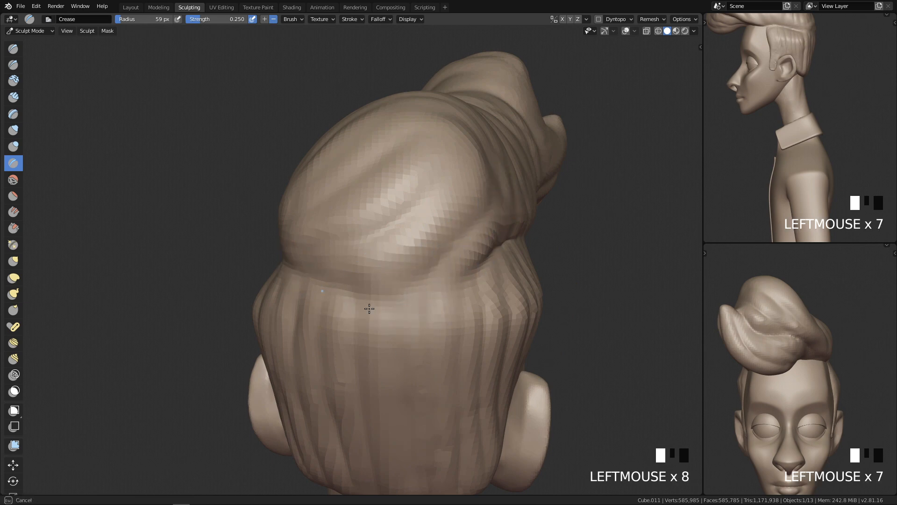
Step: Set the Crease radius to 42 px and deepen the back strands at the seam beneath the crown
middle_drag(416, 290, 524, 322)
key(q)
key(q)
middle_drag(411, 325, 417, 348)
mouse_move(416, 348)
ctrl+middle_down()
mouse_move(411, 266)
mouse_move(402, 269)
ctrl+middle_up()
key(f)
click(370, 271)
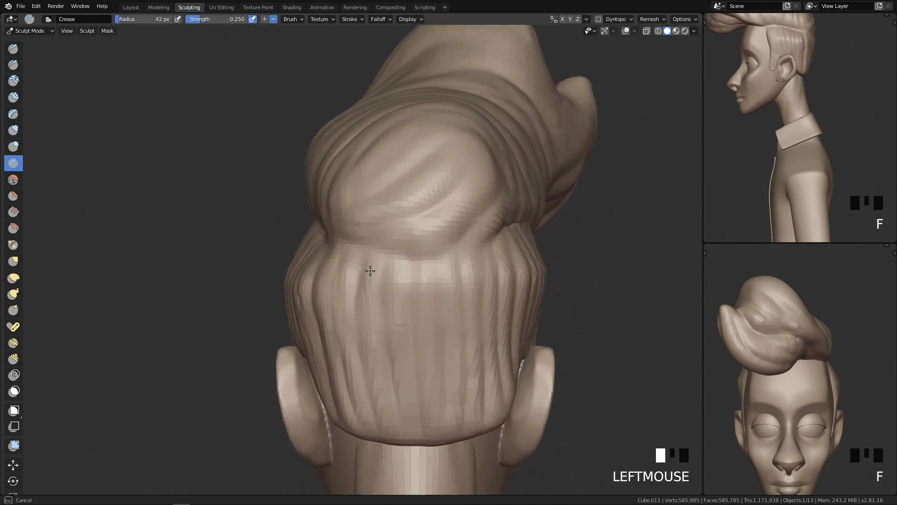
drag(336, 253, 393, 266)
mouse_move(393, 267)
middle_down()
mouse_move(475, 248)
mouse_move(453, 315)
mouse_move(391, 257)
middle_up()
Step: Carve flowing Crease grooves along the right side of the top hair toward the front curl
mouse_move(391, 256)
mouse_down()
mouse_move(375, 240)
mouse_move(371, 190)
mouse_up()
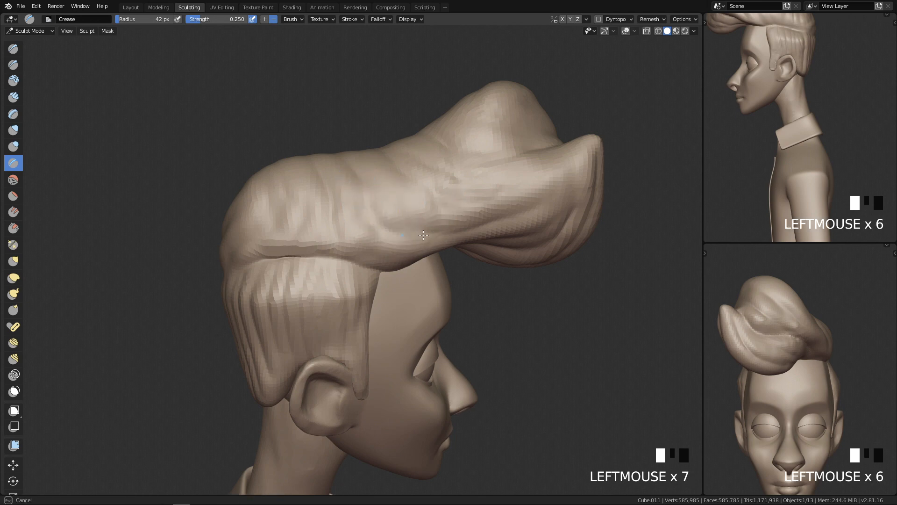
middle_drag(481, 215, 427, 220)
mouse_move(427, 220)
mouse_down()
mouse_move(417, 214)
mouse_move(397, 234)
mouse_up()
middle_drag(419, 238, 330, 194)
mouse_move(331, 195)
mouse_down()
mouse_move(296, 184)
mouse_move(299, 173)
mouse_up()
mouse_move(366, 298)
middle_down()
mouse_move(397, 296)
mouse_move(452, 351)
mouse_move(443, 347)
middle_up()
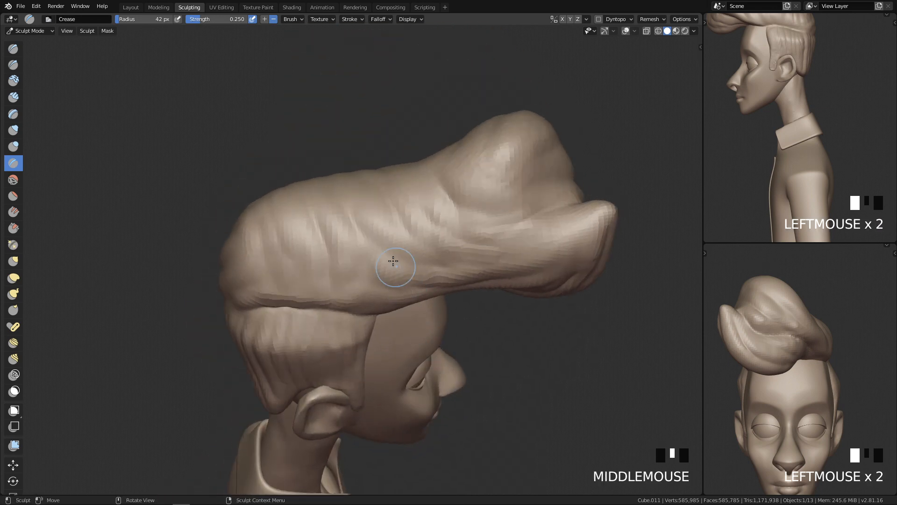
drag(403, 282, 479, 271)
Step: Groove the front curl and the quiff's fold with Crease strokes, undoing one stray stroke
mouse_move(478, 270)
middle_down()
mouse_move(440, 252)
mouse_move(454, 240)
mouse_move(528, 300)
middle_up()
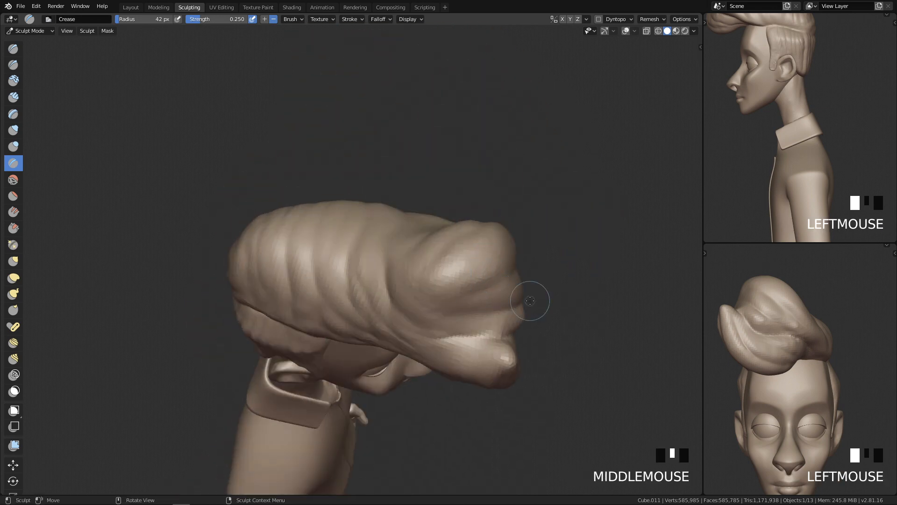
drag(508, 315, 497, 350)
mouse_move(497, 350)
middle_down()
mouse_move(436, 435)
mouse_move(422, 429)
mouse_move(457, 315)
mouse_move(559, 256)
middle_up()
drag(505, 251, 461, 279)
key(ctrl+z)
drag(544, 230, 496, 257)
drag(551, 229, 532, 233)
shift+middle_drag(406, 315, 368, 343)
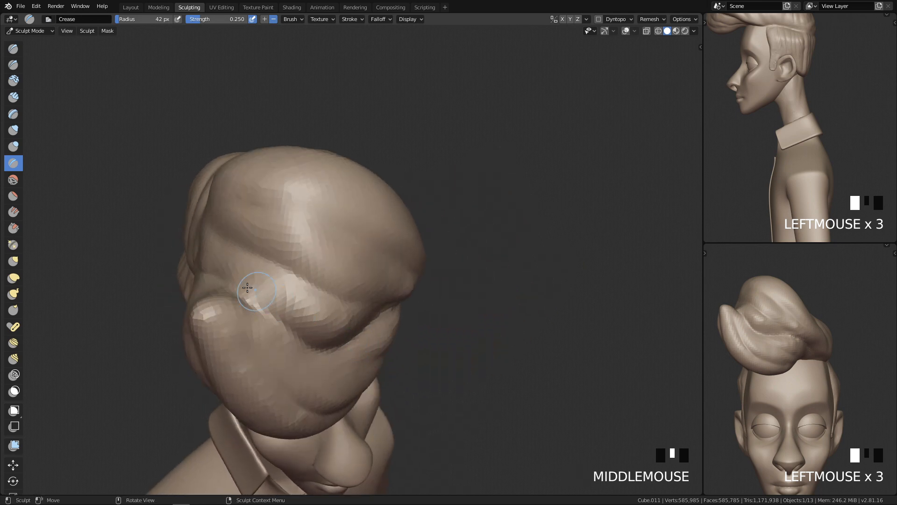
drag(263, 309, 289, 340)
Step: Set the Crease radius to 29 px and carve finer strands into the quiff's left side above the forehead
ctrl+middle_drag(402, 300, 488, 336)
key(q)
mouse_move(478, 230)
ctrl+middle_down()
mouse_move(428, 433)
mouse_move(453, 264)
mouse_move(394, 251)
mouse_move(352, 220)
ctrl+middle_up()
key(f)
click(313, 181)
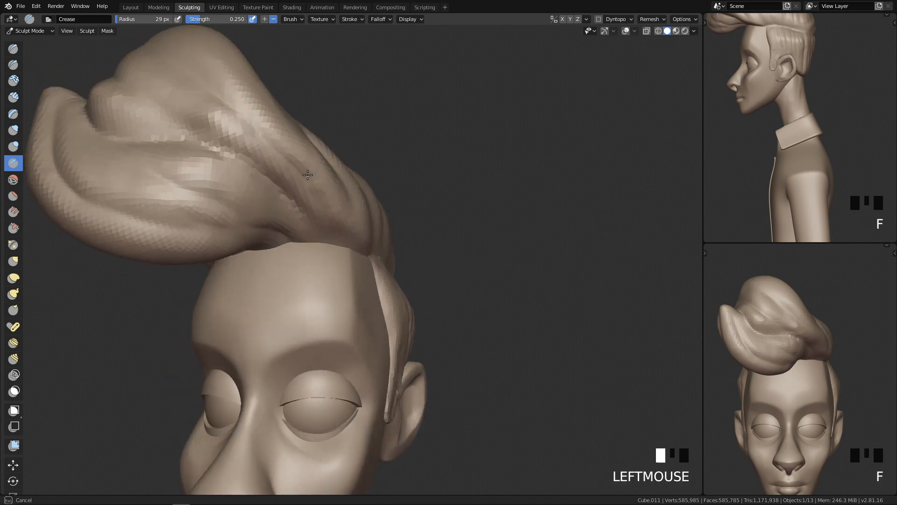
middle_drag(343, 258, 311, 156)
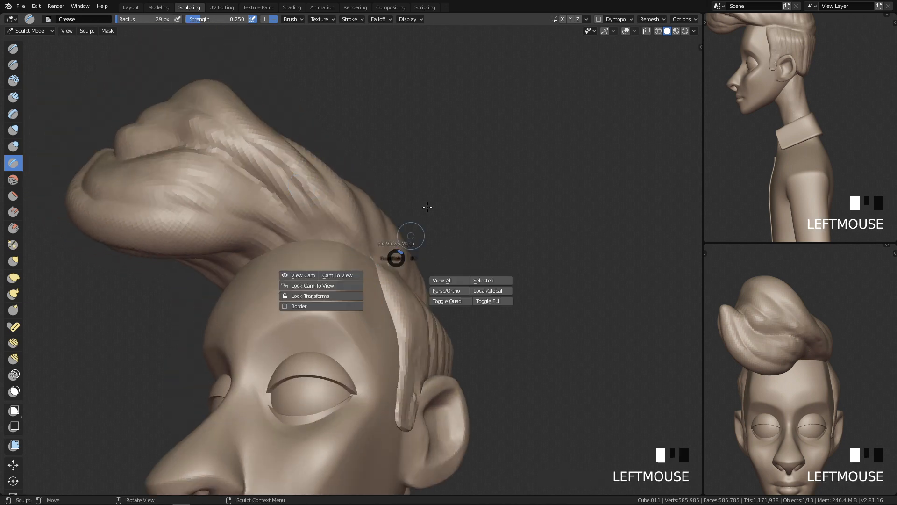
Step: Pull the lower back corner of the hair up at the nape using the Grab brush at 310 px
key(ctrl+alt+q)
ctrl+middle_drag(465, 257, 406, 468)
ctrl+middle_drag(400, 422, 541, 309)
middle_drag(532, 369, 448, 326)
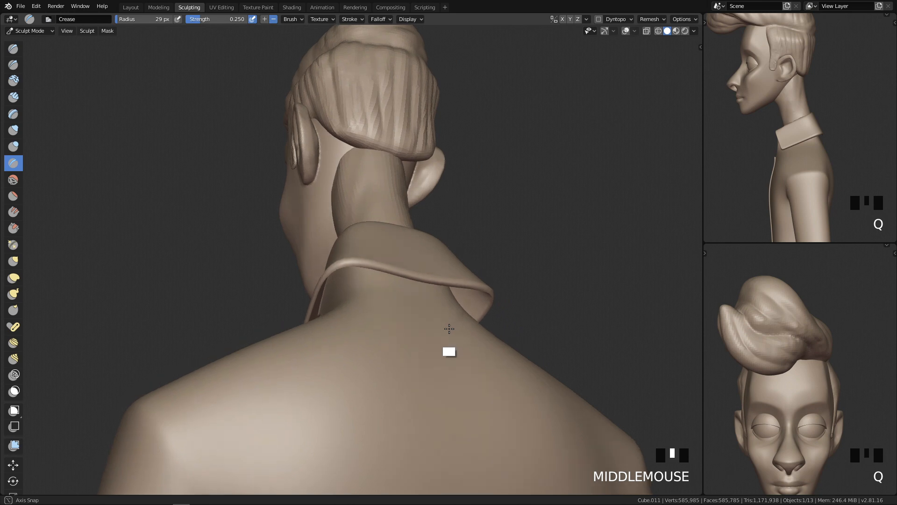
key(q)
key(q)
mouse_move(405, 301)
ctrl+middle_down()
mouse_move(378, 206)
mouse_move(413, 213)
ctrl+middle_up()
key(g)
key(f)
key(f)
click(476, 187)
key(q)
mouse_move(484, 202)
alt+middle_down()
mouse_move(501, 208)
mouse_move(514, 187)
alt+middle_up()
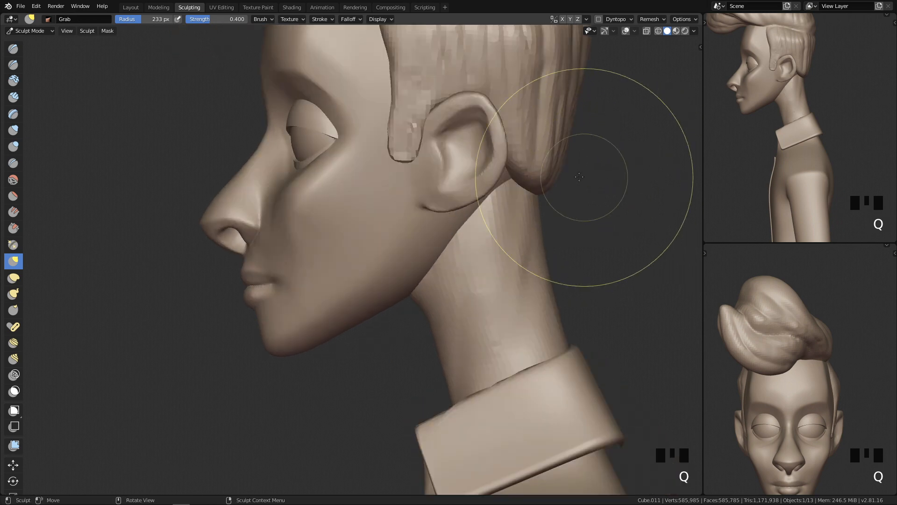
key(f)
click(509, 181)
drag(540, 181, 533, 179)
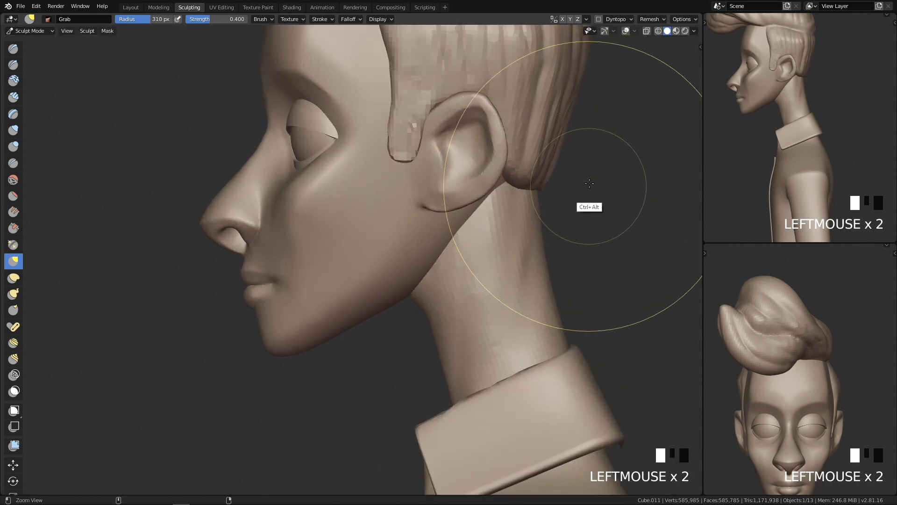
Step: Nudge the outline of the short side hair inward from the front view with small Grab strokes
ctrl+middle_drag(590, 187, 546, 324)
key(q)
key(q)
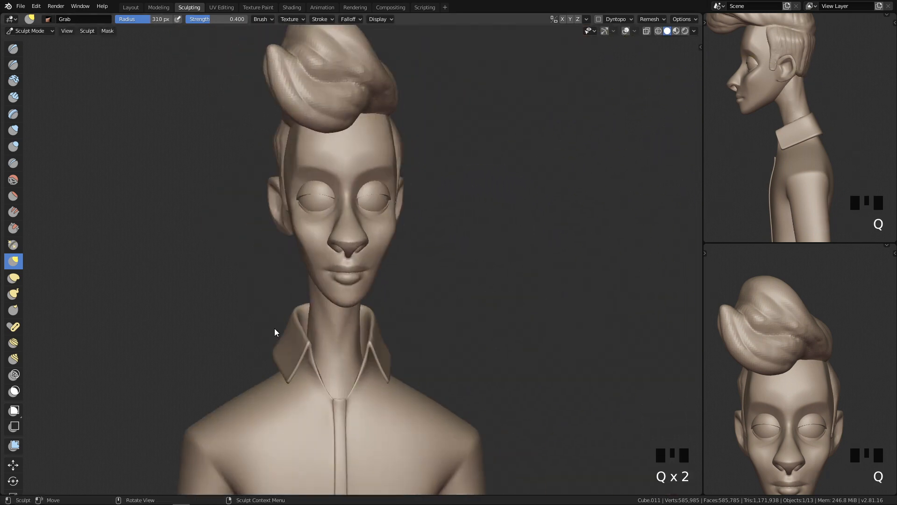
ctrl+middle_drag(364, 300, 237, 185)
key(f)
click(207, 185)
drag(210, 187, 221, 184)
key(f)
click(197, 184)
drag(219, 194, 223, 196)
Step: Resize the Grab brush and lift the lower edge of the short hair
mouse_move(252, 331)
ctrl+middle_down()
mouse_move(324, 366)
mouse_move(323, 309)
ctrl+middle_up()
key(f)
click(247, 213)
mouse_move(239, 209)
mouse_down()
mouse_move(248, 213)
mouse_move(245, 190)
mouse_up()
Step: Try a small Grab adjustment on the nape hair's lower left corner and undo it
key(f)
click(224, 207)
mouse_move(245, 190)
middle_down()
mouse_move(310, 212)
mouse_move(377, 202)
mouse_move(393, 139)
mouse_move(357, 195)
mouse_move(311, 124)
mouse_move(363, 271)
mouse_move(320, 170)
mouse_move(340, 234)
mouse_move(425, 240)
mouse_move(433, 183)
middle_up()
key(f)
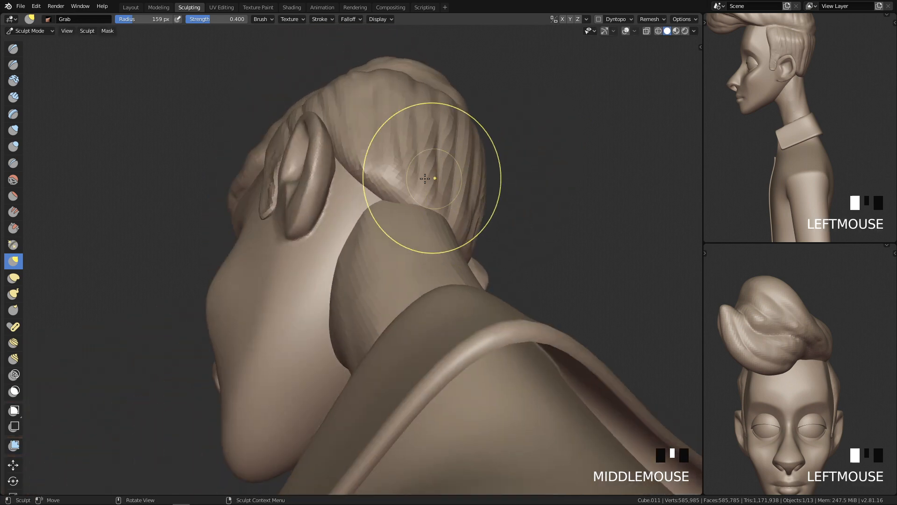
key(f)
click(372, 187)
drag(358, 206, 356, 208)
mouse_move(362, 206)
middle_down()
mouse_move(435, 256)
mouse_move(489, 214)
middle_up()
key(ctrl+z)
Step: Set the Grab radius to 131 px and reshape the lower corner of the nape hair
key(f)
click(509, 215)
mouse_move(446, 211)
mouse_down()
mouse_move(427, 214)
mouse_move(427, 206)
mouse_up()
Step: Examine the sculpted hair from the back and the sides, checking the shape of the nape
key(q)
ctrl+middle_drag(559, 280, 526, 405)
key(q)
key(q)
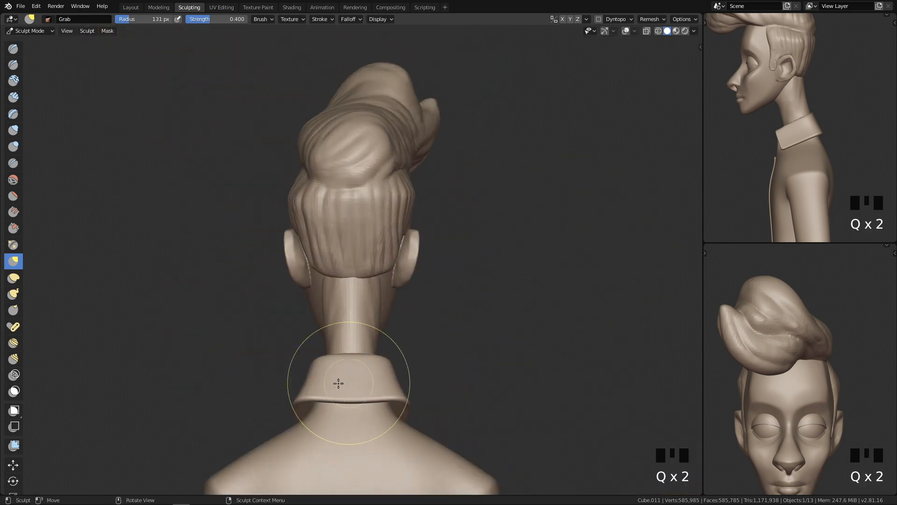
key(q)
ctrl+middle_drag(322, 376, 344, 364)
ctrl+middle_drag(353, 347, 355, 481)
ctrl+middle_drag(352, 397, 334, 360)
mouse_move(326, 402)
ctrl+middle_down()
mouse_move(305, 312)
mouse_move(344, 310)
ctrl+middle_up()
Step: Scrape the lower corner of the short hair behind the ear using the Scrape/Peaks brush at a 104 px radius
key(f)
key(shift+t)
ctrl+middle_drag(333, 320, 323, 259)
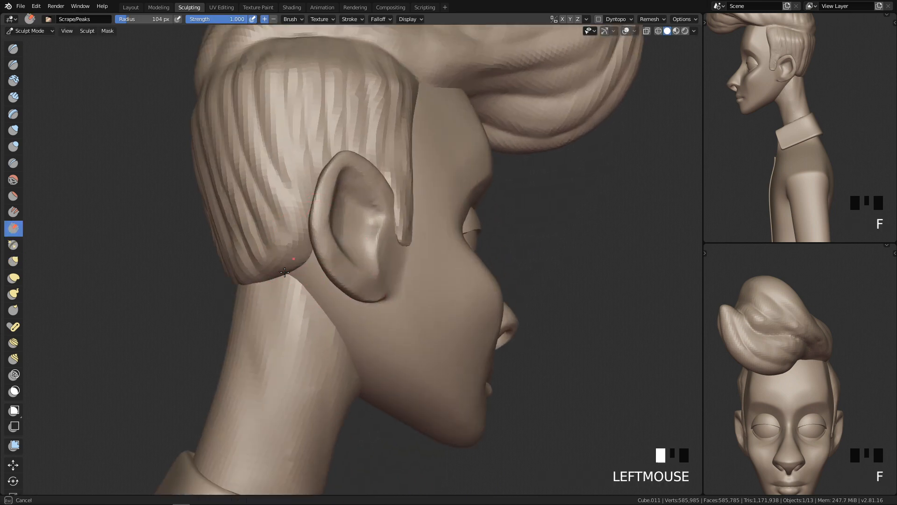
drag(268, 293, 260, 302)
key(ctrl+z)
drag(310, 230, 269, 283)
drag(304, 236, 264, 278)
drag(280, 244, 244, 295)
middle_drag(280, 267, 400, 282)
Step: Set the Scrape radius to 68 px and refine the short hair's surface with small strokes, undoing one unwanted stroke
key(f)
drag(302, 218, 298, 213)
drag(305, 225, 346, 253)
mouse_move(327, 243)
mouse_down()
mouse_move(369, 268)
mouse_move(360, 261)
mouse_up()
key(ctrl+z)
mouse_move(432, 309)
middle_down()
mouse_move(395, 321)
mouse_move(382, 307)
middle_up()
middle_drag(411, 265, 371, 248)
drag(335, 203, 341, 218)
mouse_move(346, 233)
mouse_down()
mouse_move(367, 217)
mouse_move(327, 227)
mouse_up()
Step: Set the Scrape radius to 57 px and flatten the front edge of the right-side sideburn
key(q)
key(q)
key(q)
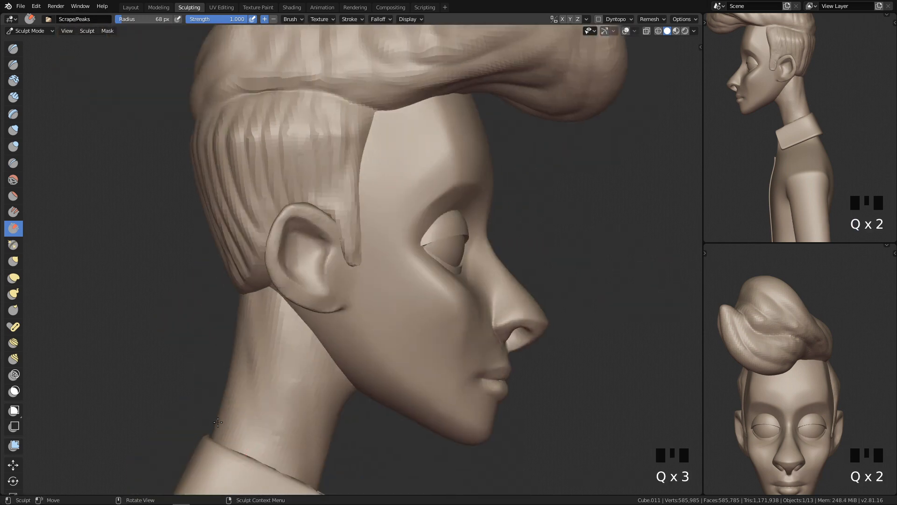
mouse_move(218, 422)
ctrl+middle_down()
mouse_move(371, 381)
mouse_move(353, 423)
ctrl+middle_up()
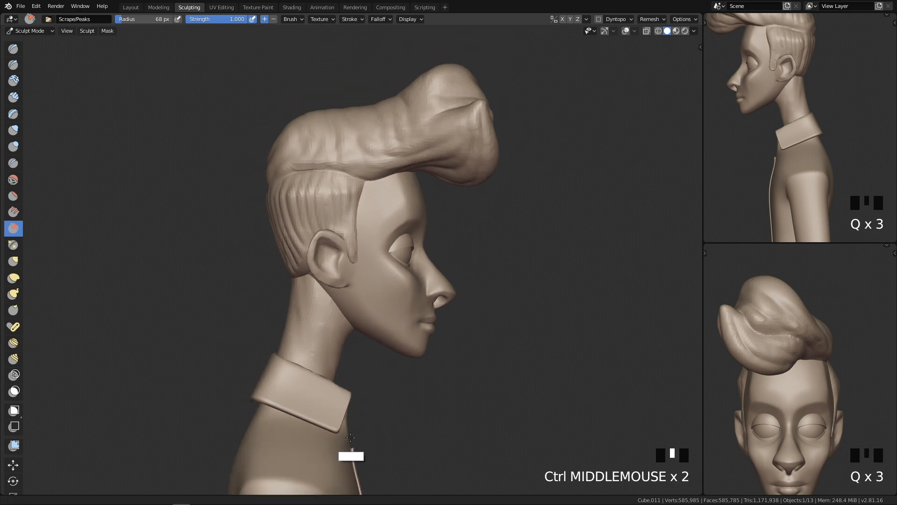
ctrl+middle_drag(367, 456, 392, 184)
key(f)
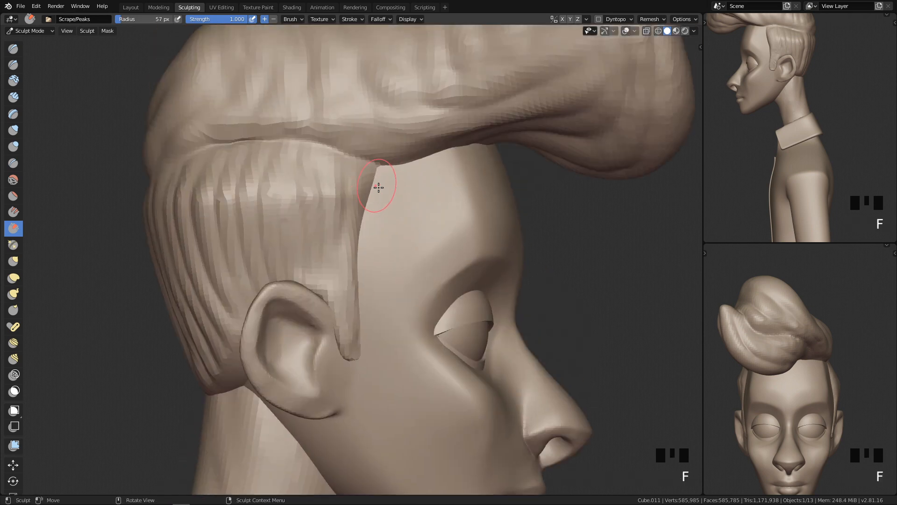
drag(374, 191, 360, 234)
key(ctrl+z)
drag(362, 275, 361, 299)
drag(359, 295, 358, 278)
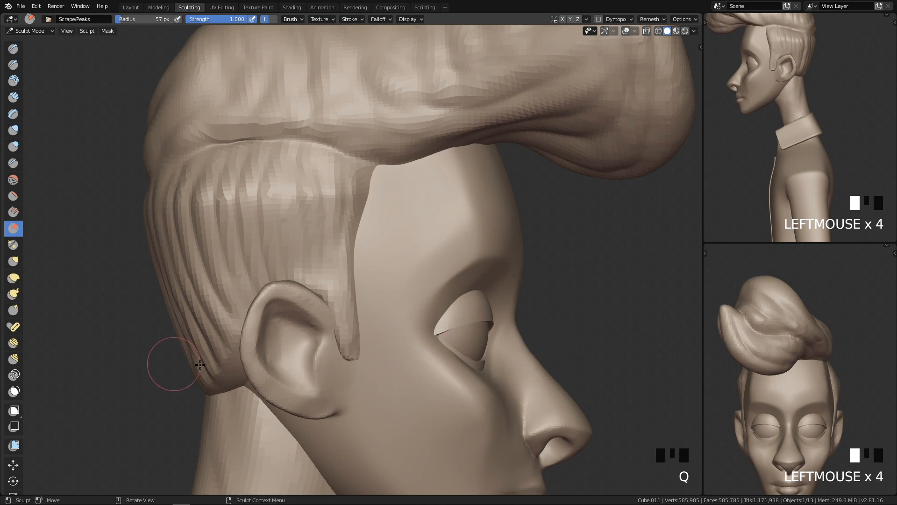
Step: Scrape the front edge of the opposite sideburn from the temple down to its tip
key(q)
drag(320, 189, 323, 218)
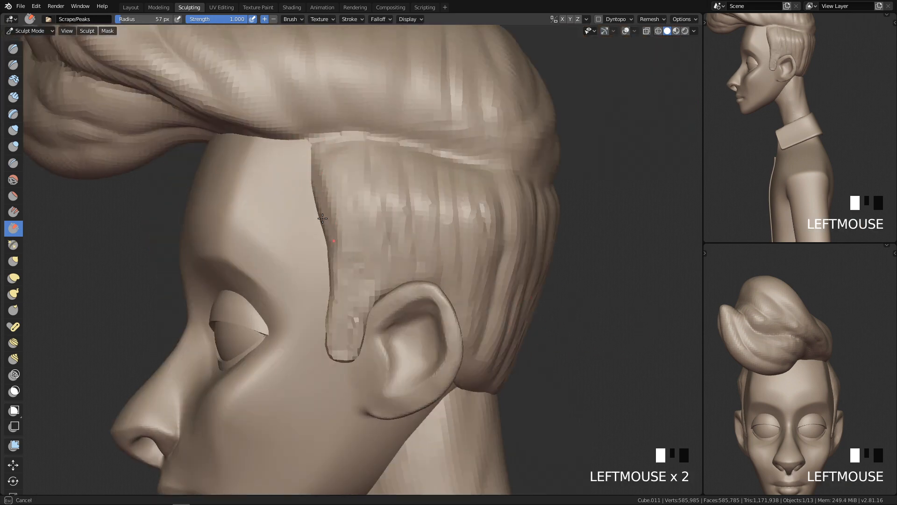
drag(330, 317, 335, 358)
drag(329, 252, 339, 369)
Step: Set the Scrape radius to 51 px and clean up the sideburn's tip and the hair edges around the ears
key(f)
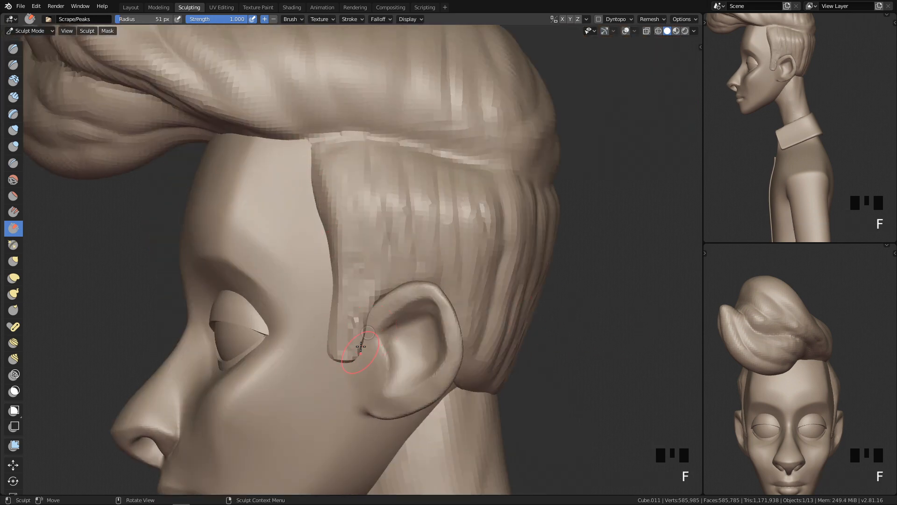
click(468, 371)
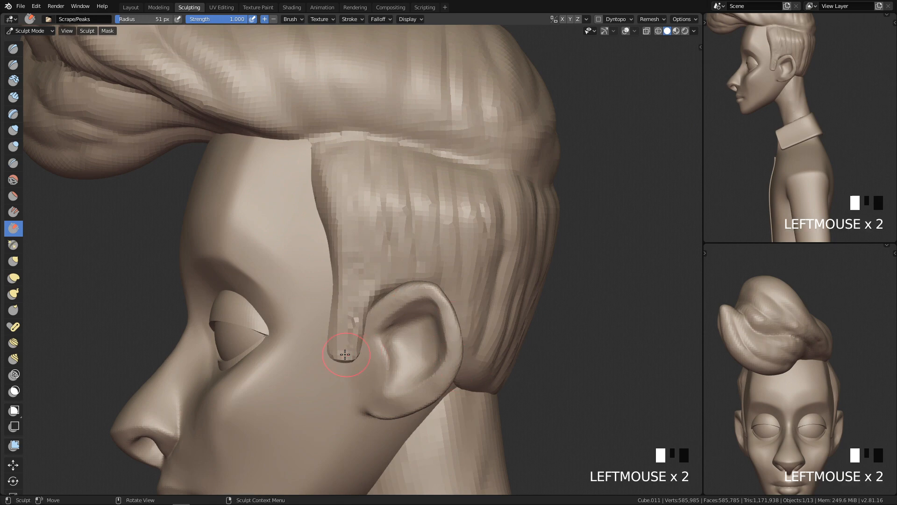
key(q)
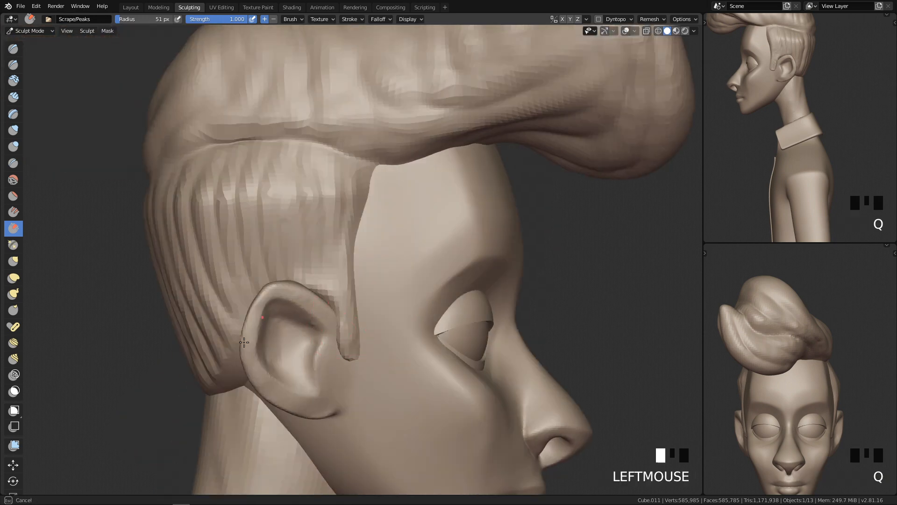
mouse_move(293, 304)
shift+middle_down()
mouse_move(325, 346)
mouse_move(419, 268)
mouse_move(371, 258)
mouse_move(274, 262)
mouse_move(240, 276)
mouse_move(281, 254)
mouse_move(315, 283)
shift+middle_up()
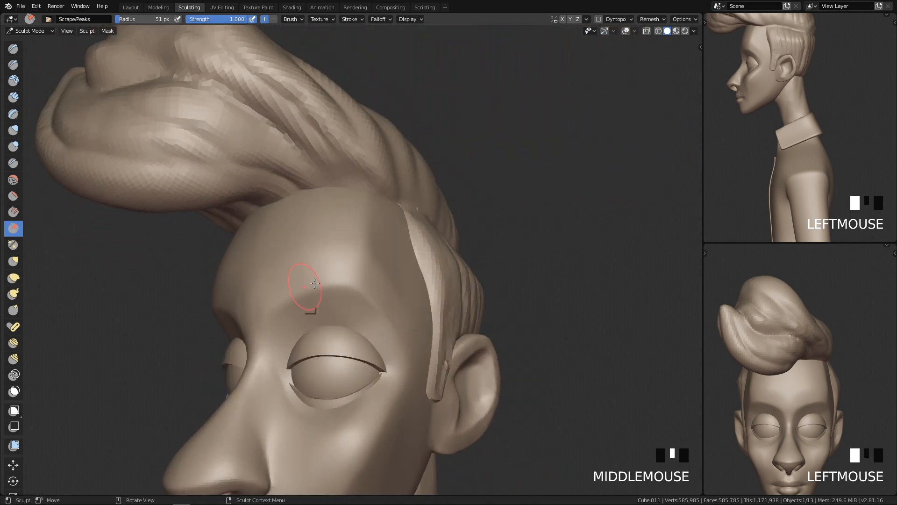
Step: Leave Sculpt Mode, deselect the hair object and switch to the Layout workspace
key(q)
ctrl+middle_drag(424, 216, 435, 462)
ctrl+middle_drag(484, 221, 487, 301)
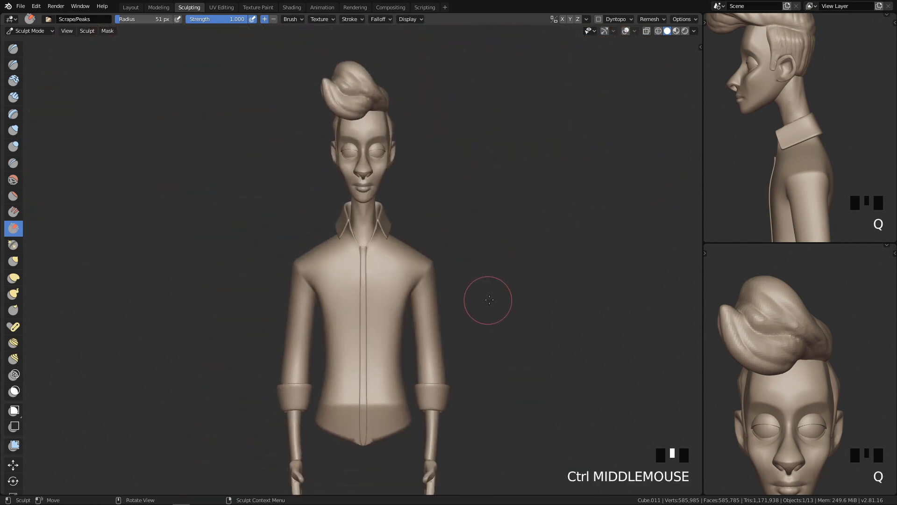
key(Tab)
shift+middle_drag(399, 279, 410, 311)
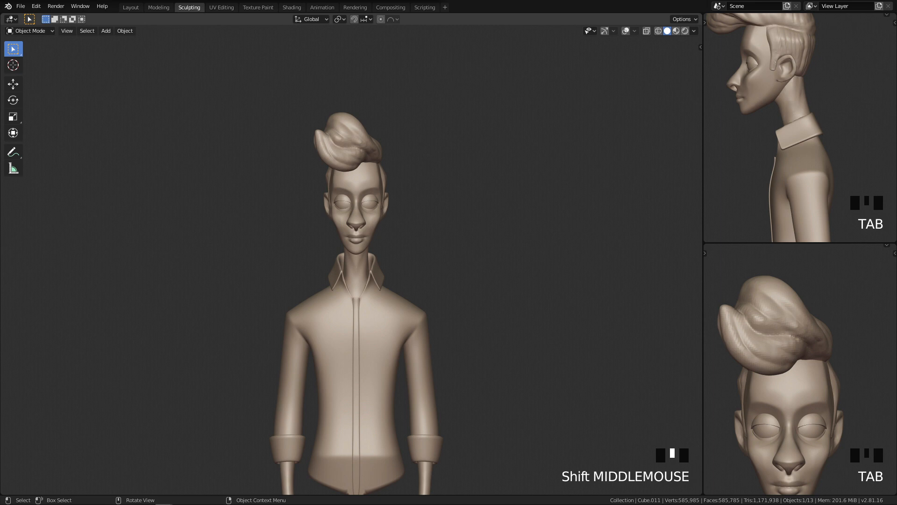
click(472, 204)
ctrl+middle_drag(473, 204, 322, 181)
click(130, 7)
key(shift+a)
key(Escape)
Step: Add a plane mesh in front view and rotate it 90 degrees so it faces the front
key(q)
ctrl+middle_drag(424, 178, 409, 281)
shift+middle_drag(400, 280, 428, 407)
shift+middle_drag(337, 205, 388, 496)
shift+middle_drag(413, 191, 395, 244)
key(shift+a)
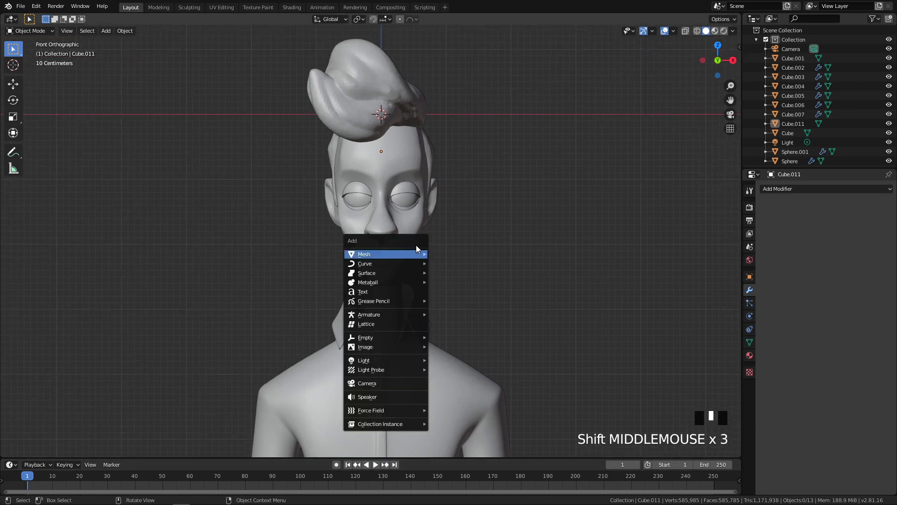
mouse_move(421, 255)
click(455, 248)
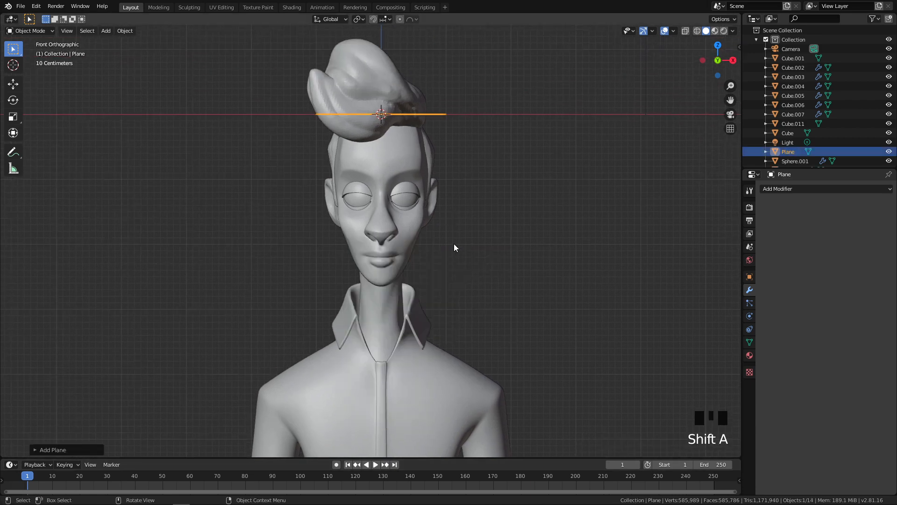
text(r90)
key(Return)
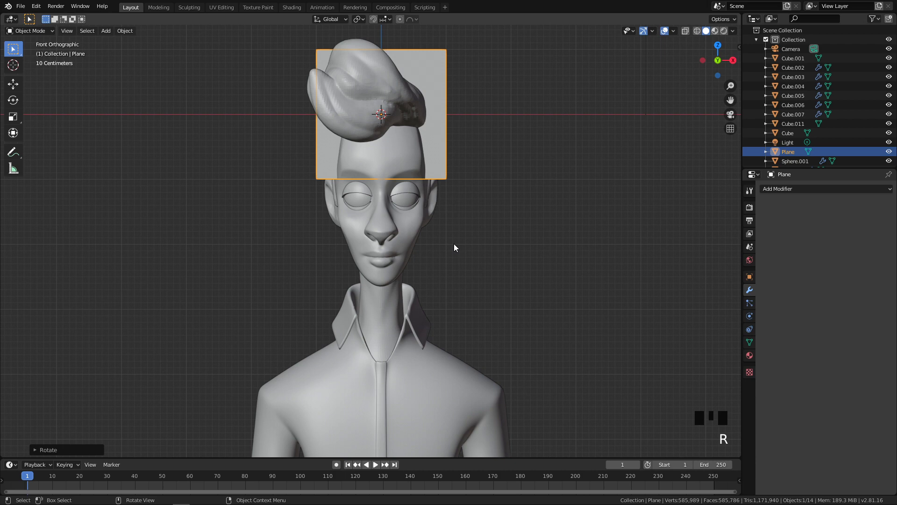
Step: Add a Mirror modifier on the X axis and a Subdivision Surface modifier to the plane
scroll(537, 183, up, 2)
shift+middle_drag(480, 214, 422, 409)
click(781, 190)
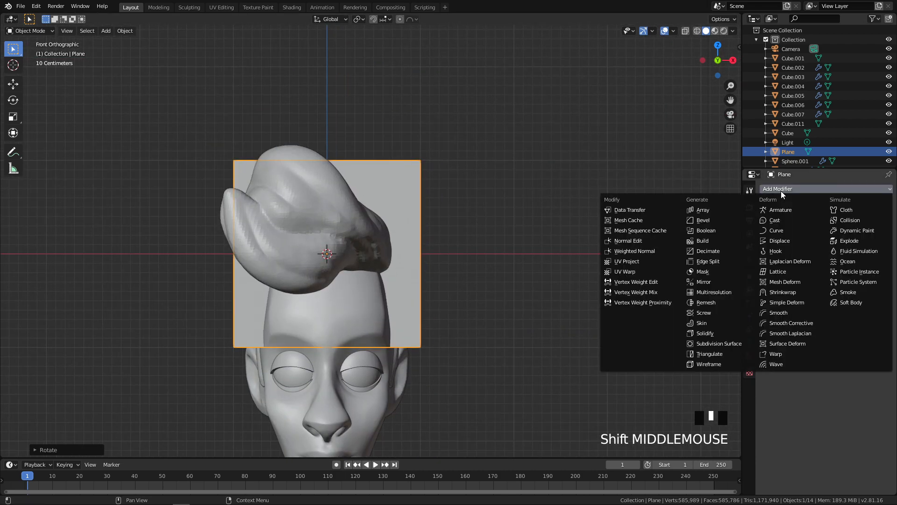
click(706, 282)
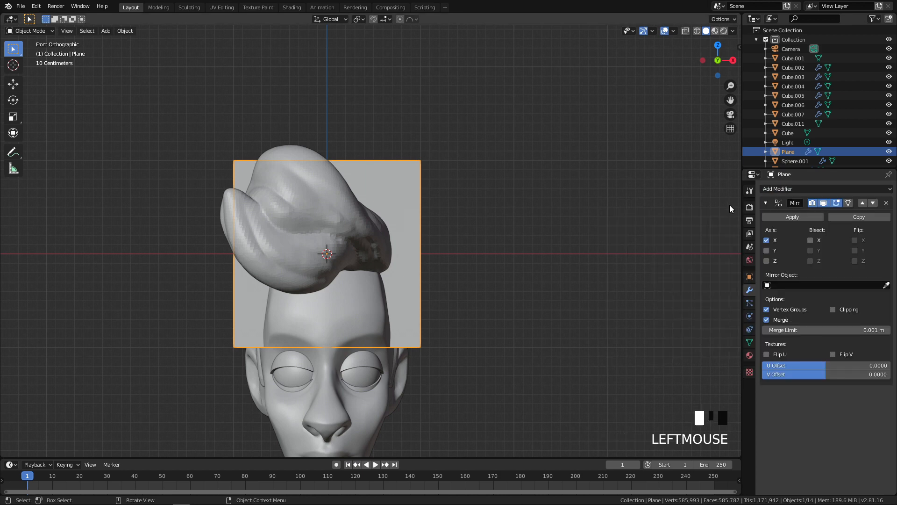
click(798, 190)
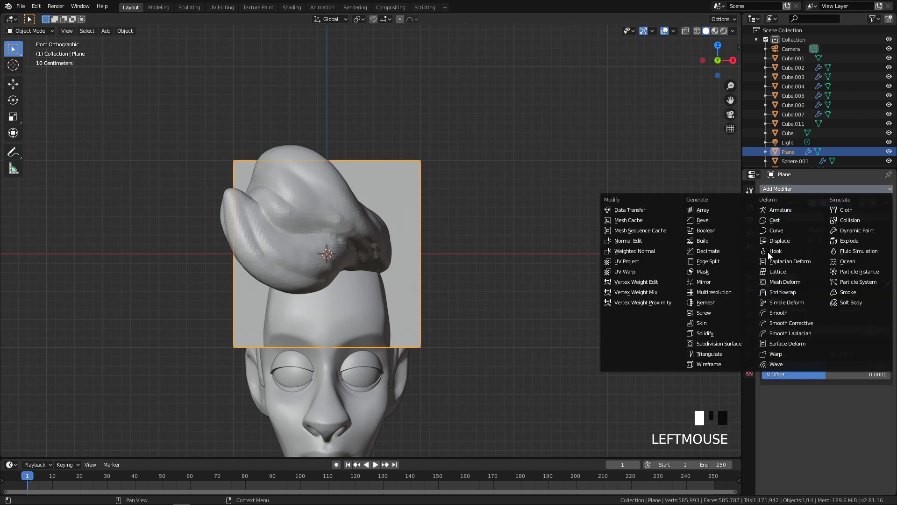
click(714, 341)
shift+middle_drag(458, 304, 472, 229)
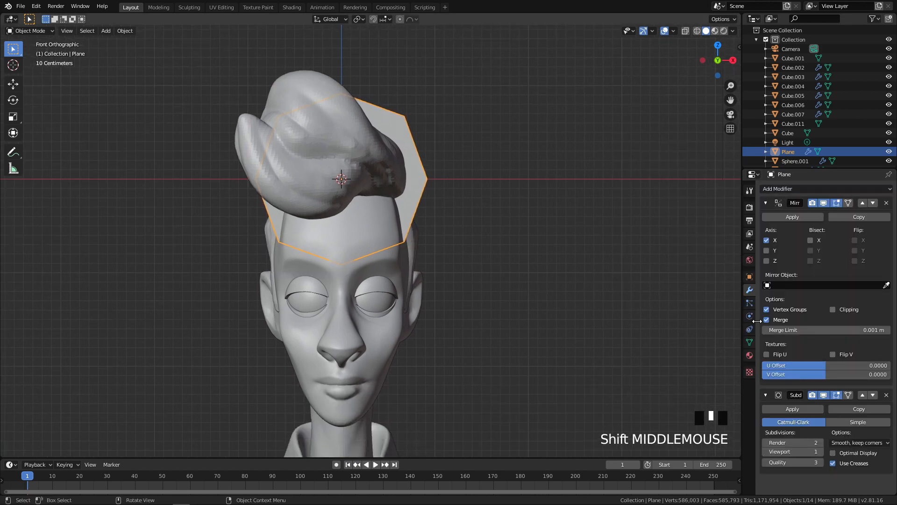
Step: Add a Solidify modifier to the plane and set its thickness to 0.06 m
click(820, 189)
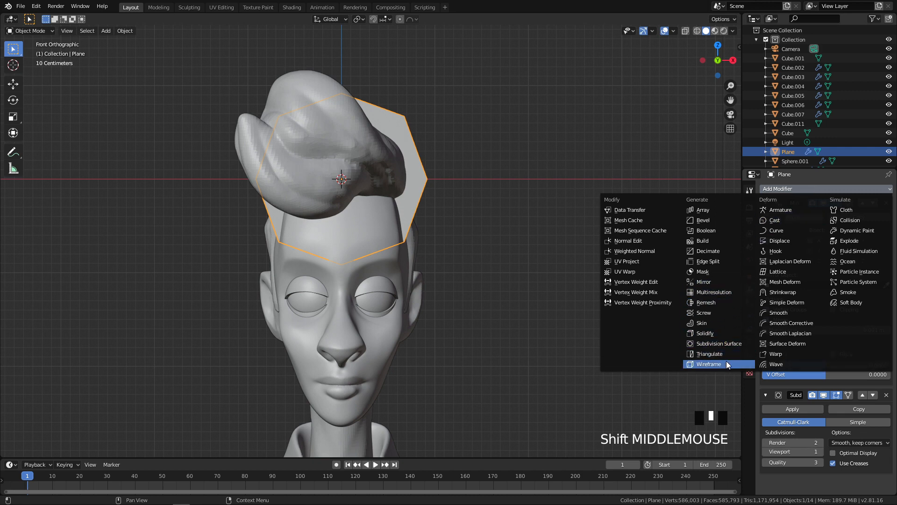
click(720, 334)
middle_drag(716, 335, 838, 380)
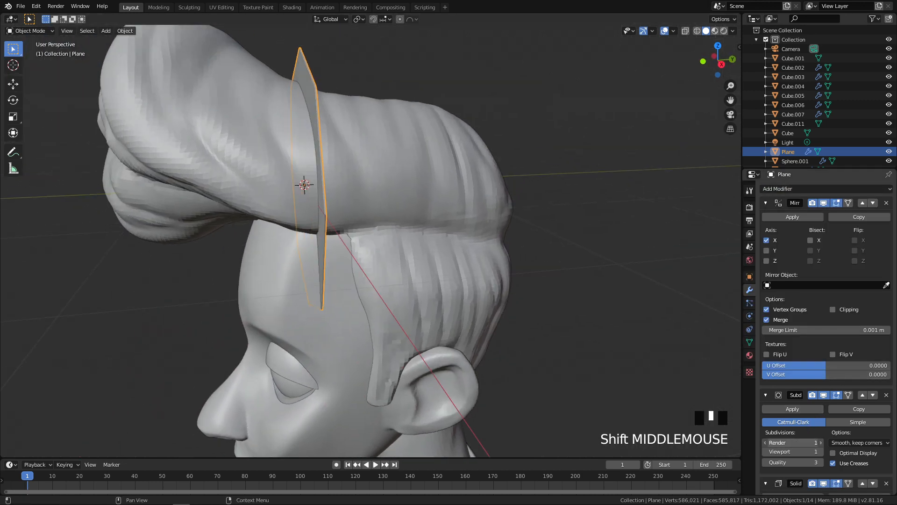
key(ctrl+z)
scroll(813, 442, down, 3)
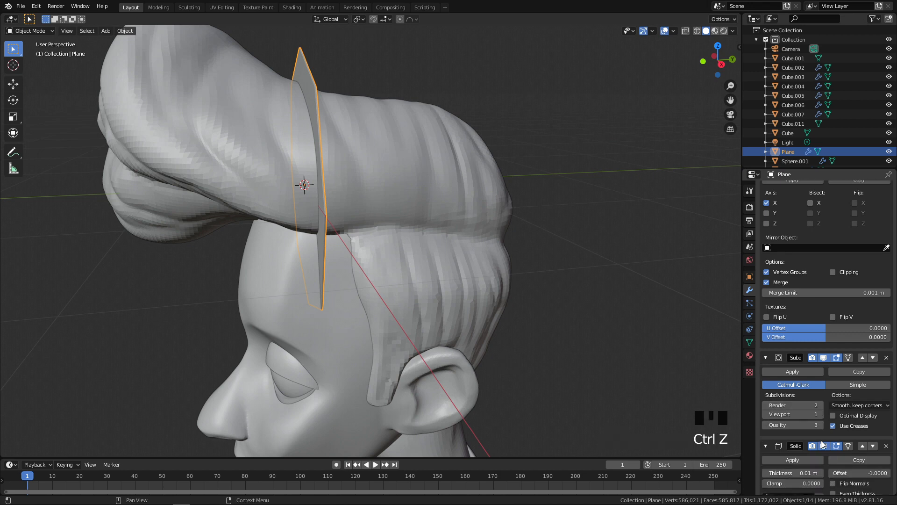
drag(809, 450, 827, 450)
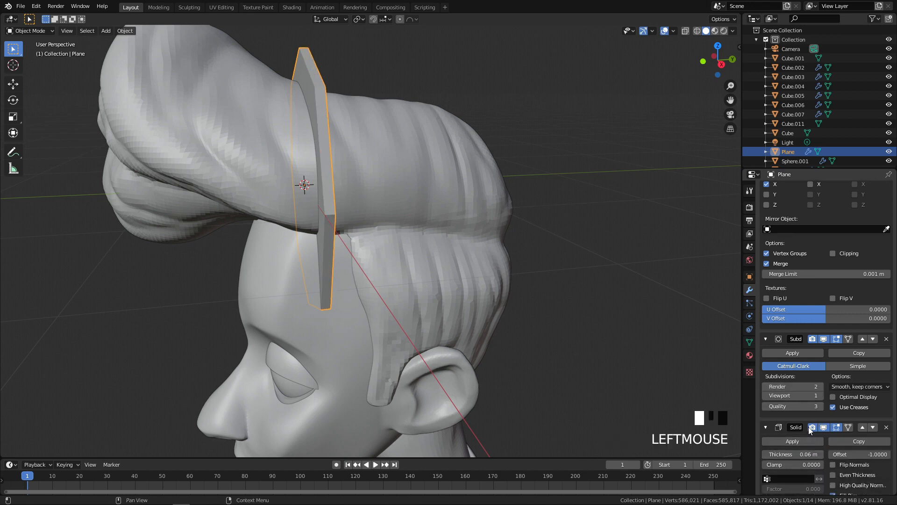
Step: Raise the Subdivision Surface modifier's viewport level to 2
middle_drag(452, 217, 537, 201)
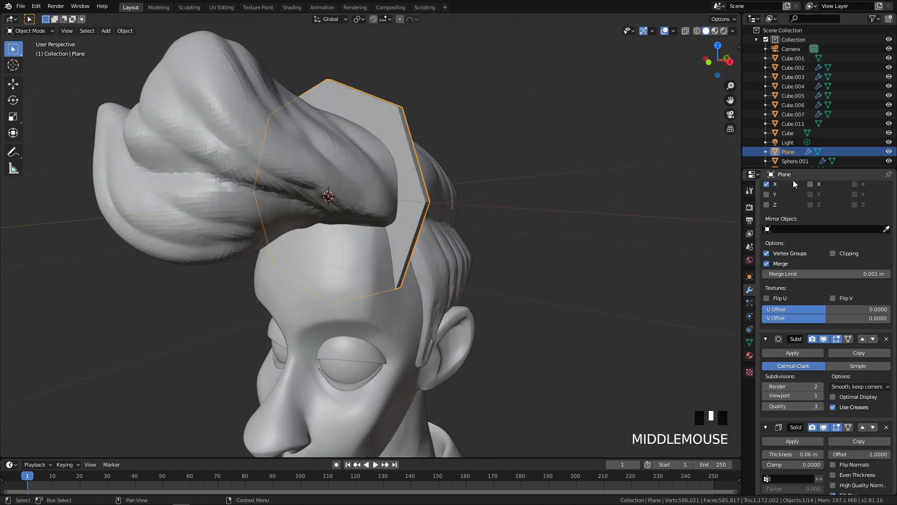
middle_drag(793, 180, 809, 217)
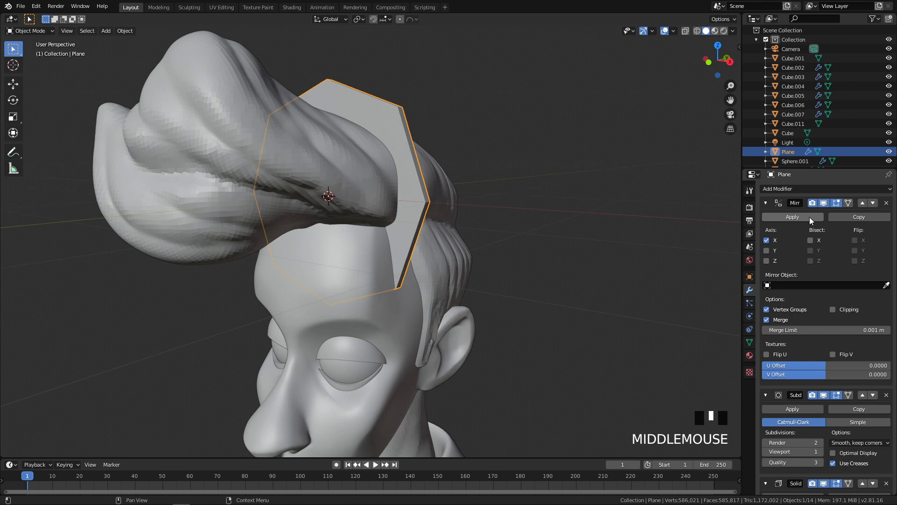
click(821, 452)
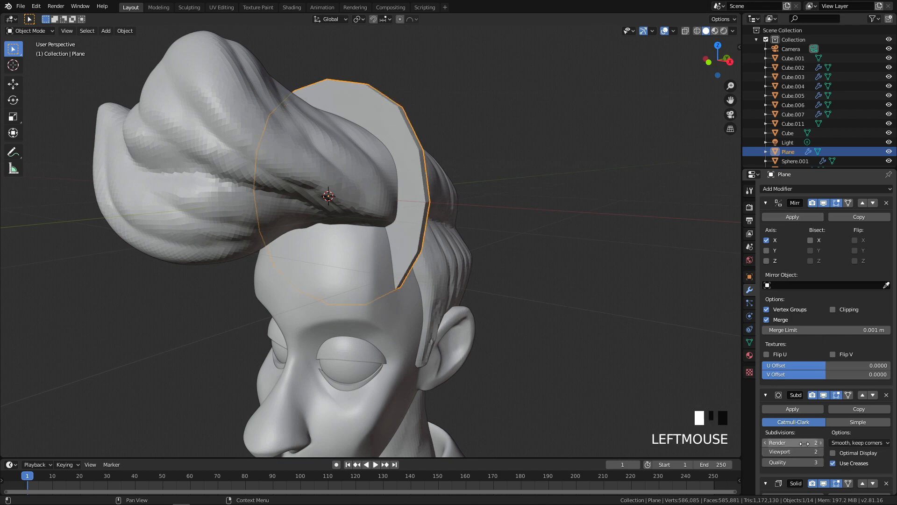
Step: Review the plane's Mirror, Subdivision Surface and Solidify settings and its outline from the front
scroll(809, 450, down, 3)
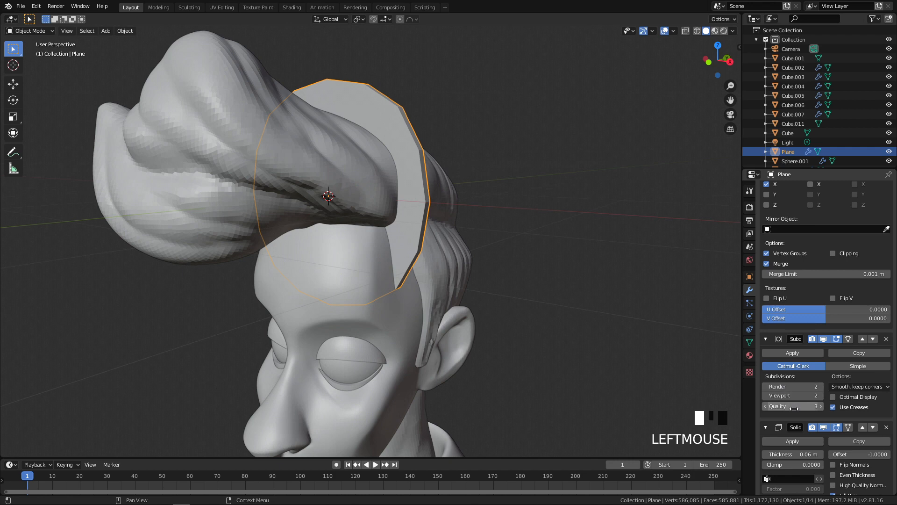
scroll(445, 264, down, 5)
key(q)
scroll(502, 225, up, 5)
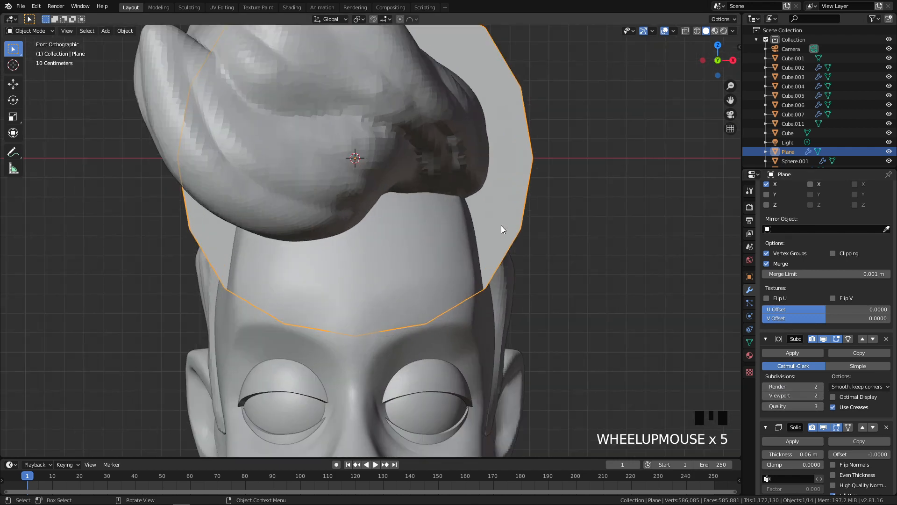
shift+middle_drag(510, 158, 489, 200)
scroll(453, 205, down, 3)
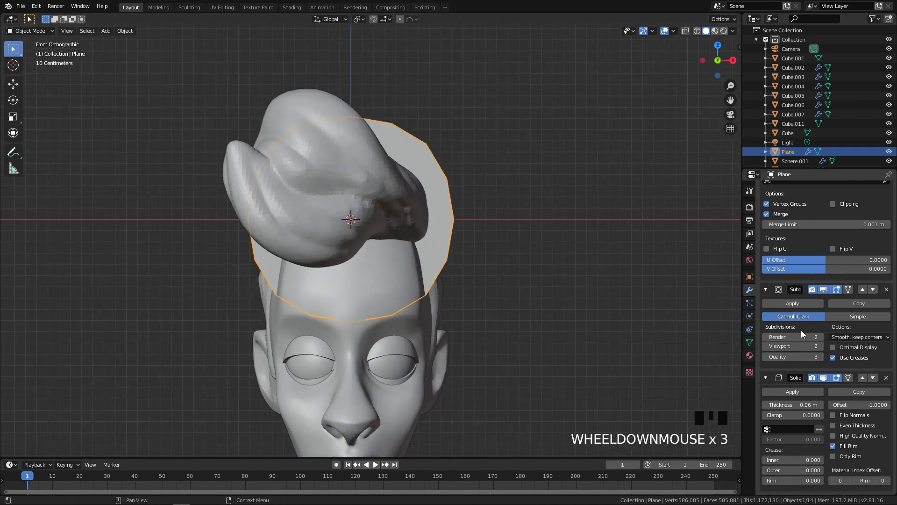
scroll(804, 388, down, 1)
scroll(805, 386, up, 3)
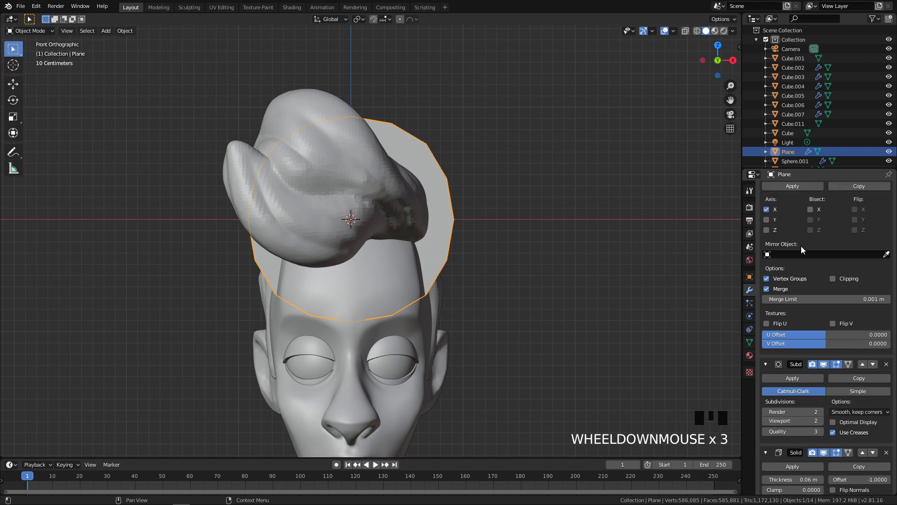
scroll(805, 356, down, 2)
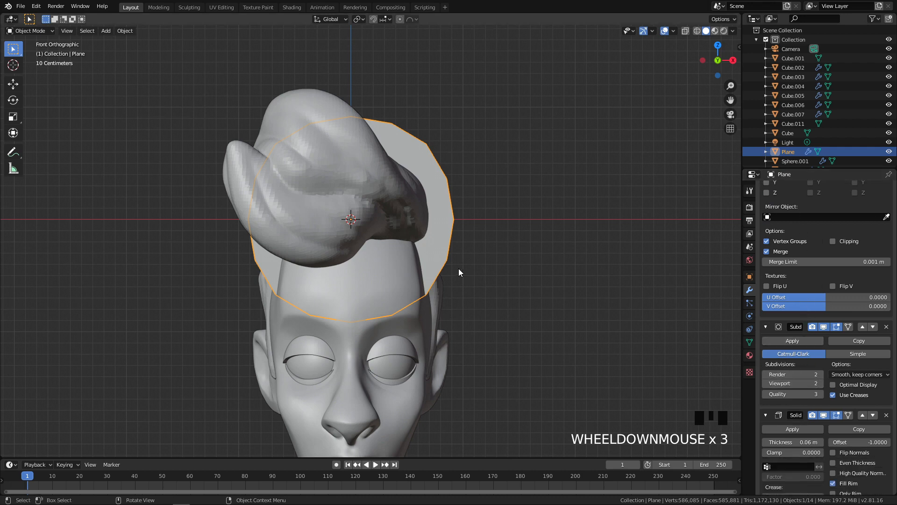
Step: In Edit Mode, move the plane's geometry out beside the head and scale it to about 0.28
key(Tab)
shift+middle_drag(398, 260, 394, 204)
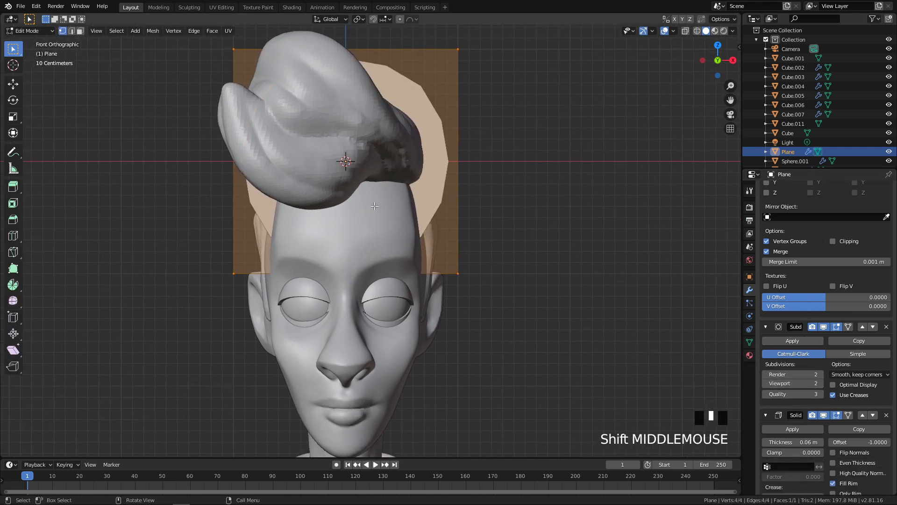
key(g)
click(566, 218)
key(s)
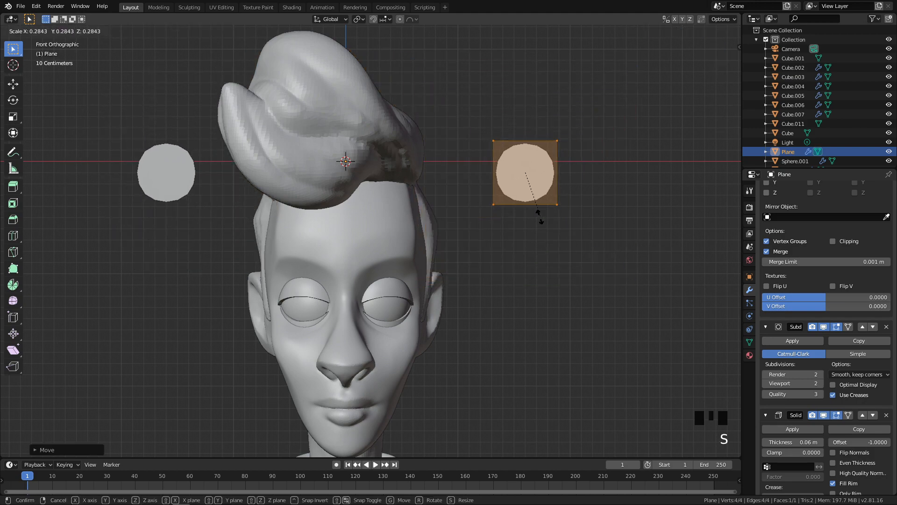
click(540, 215)
Step: From the side view, move the plane's geometry forward until it sits in front of the forehead
key(q)
key(g)
click(356, 266)
scroll(346, 269, up, 3)
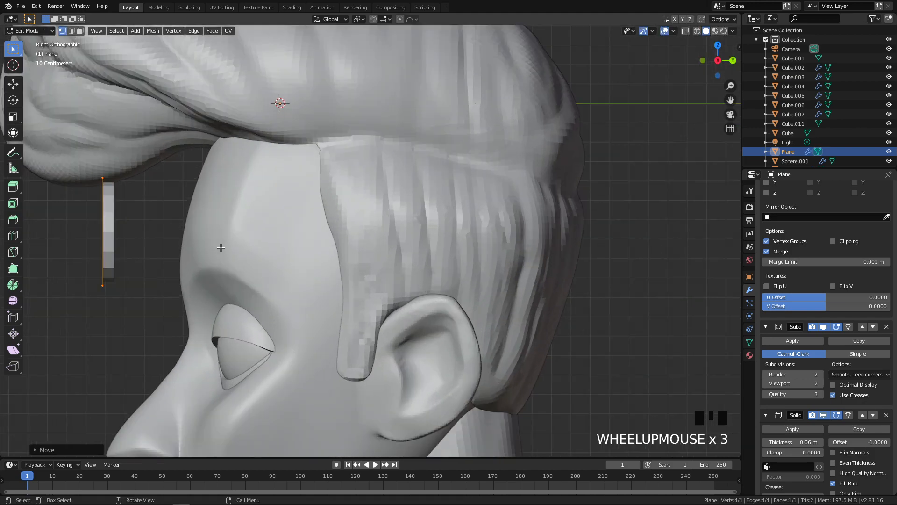
Step: From the front view, move the plane's geometry over the forehead, shrink it, and place it above the inner corner of the eye
shift+middle_drag(217, 248, 379, 255)
scroll(379, 255, up, 1)
key(q)
scroll(594, 187, down, 3)
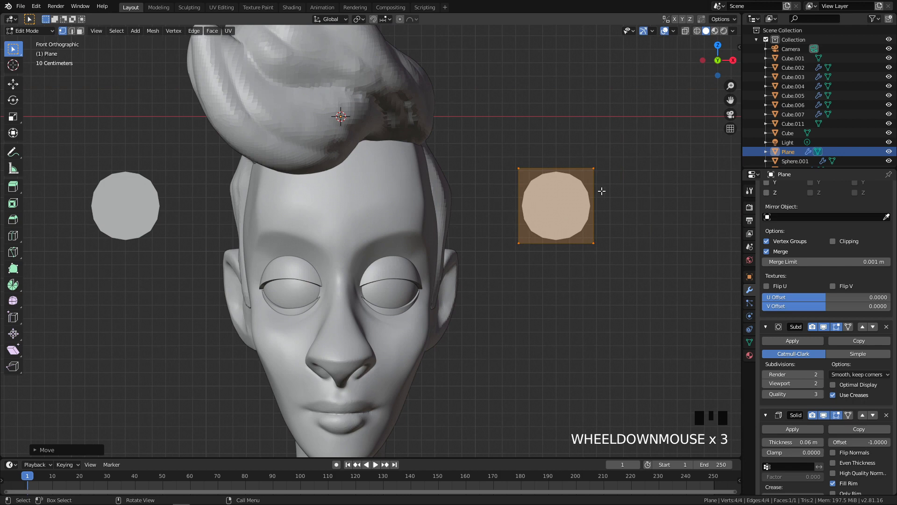
key(g)
click(438, 197)
key(s)
click(443, 203)
scroll(514, 202, up, 5)
key(s)
click(501, 196)
key(g)
click(404, 254)
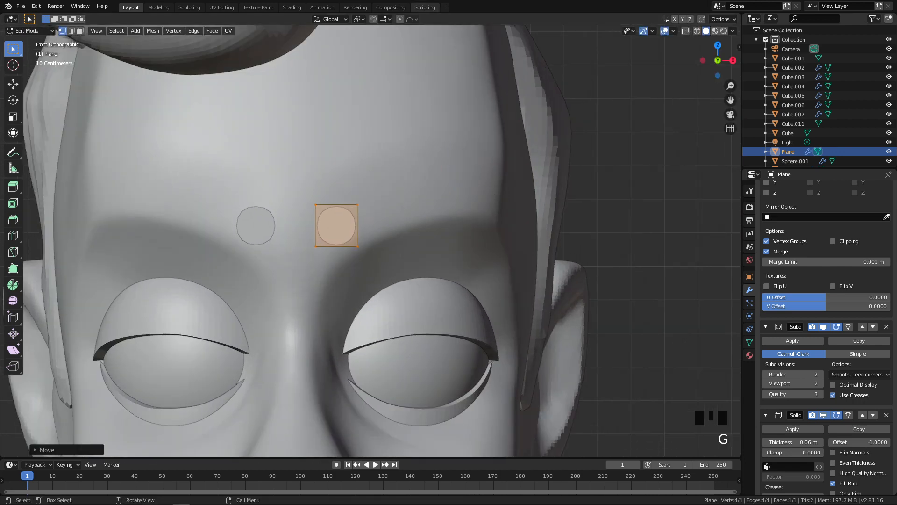
scroll(487, 185, up, 1)
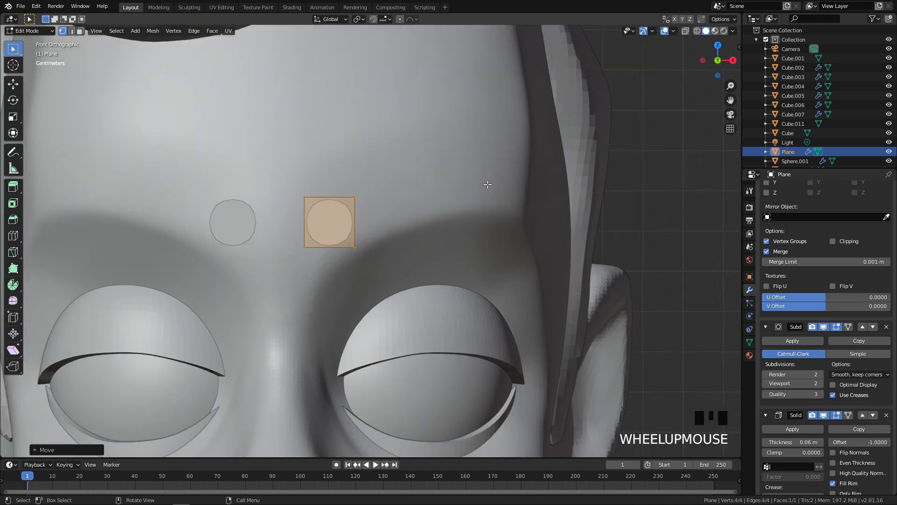
Step: Enable Face snapping with Active, Align Rotation to Target and Project Individual Elements, affecting Move, Rotate and Scale
click(372, 19)
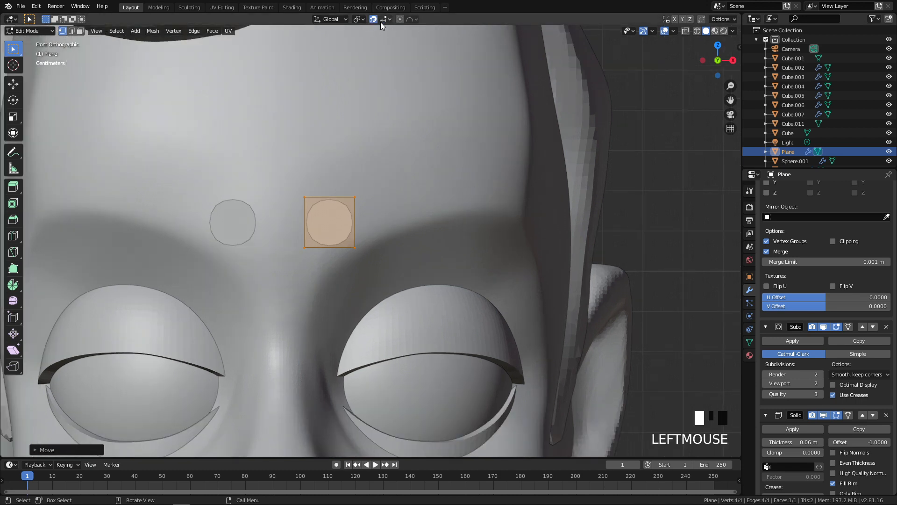
click(389, 20)
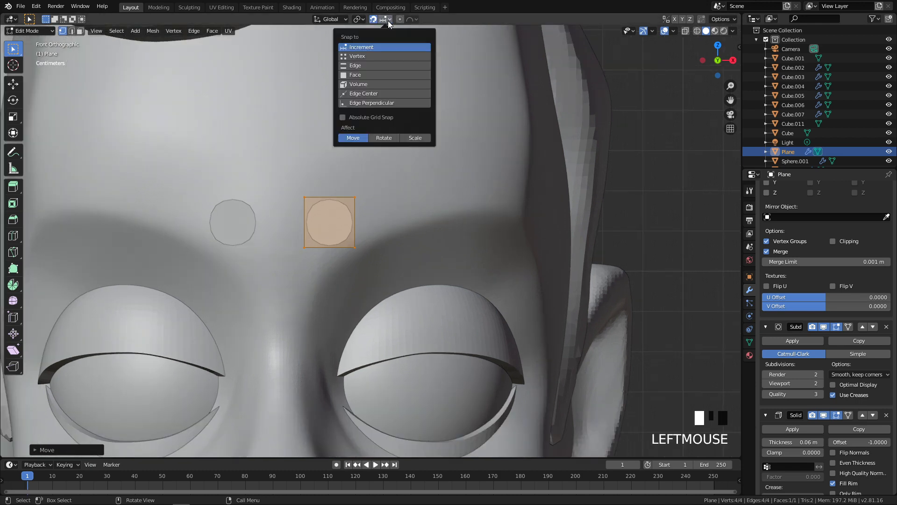
click(354, 75)
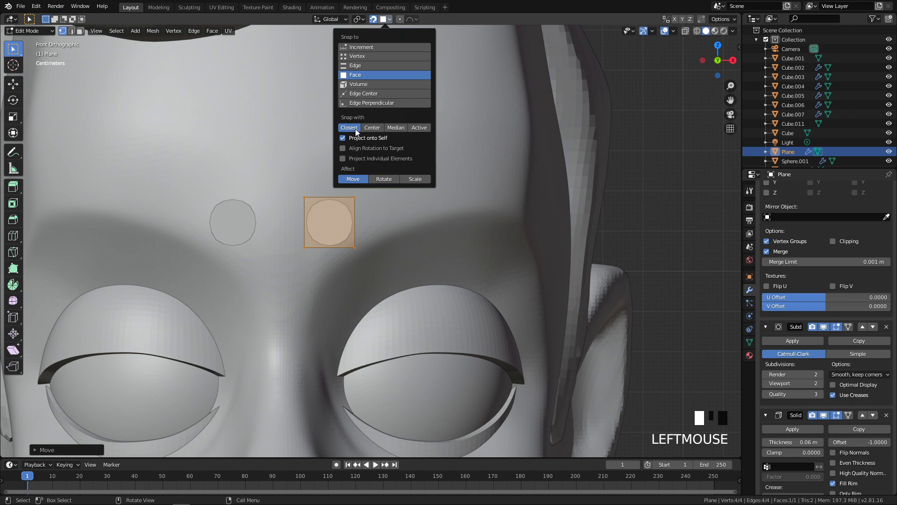
click(418, 128)
click(343, 148)
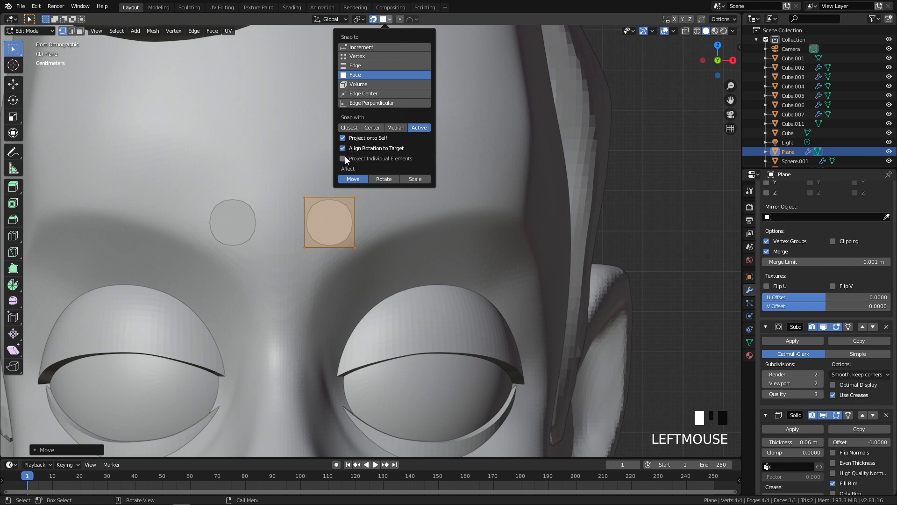
click(344, 159)
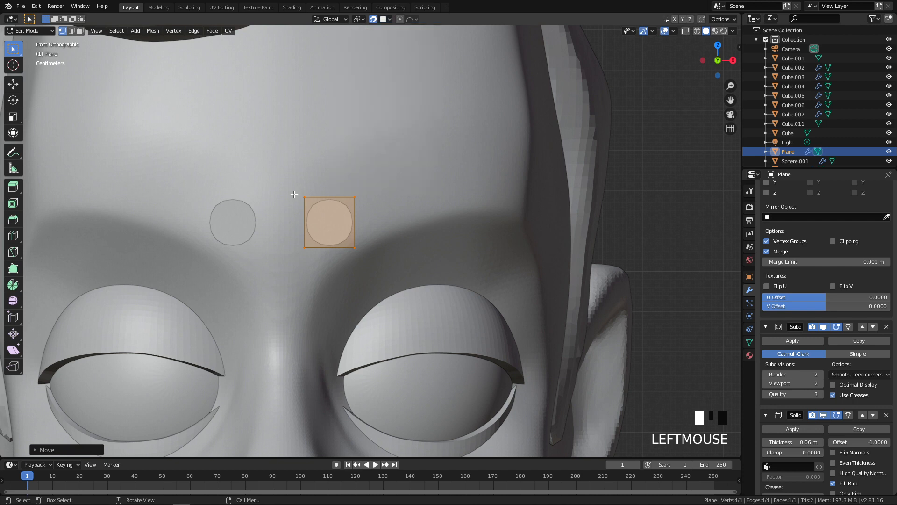
key(g)
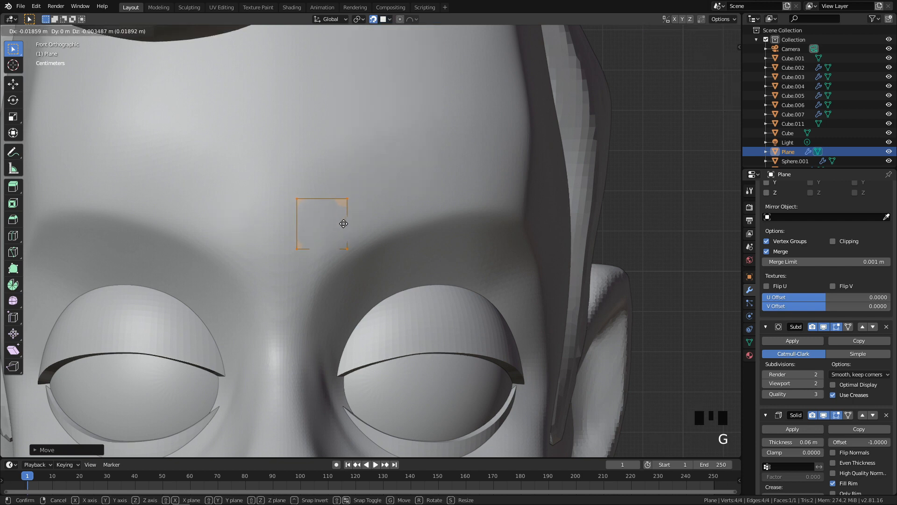
right_click(343, 224)
middle_drag(342, 232, 322, 247)
scroll(322, 246, down, 3)
middle_drag(374, 227, 352, 231)
key(alt+q)
click(521, 97)
scroll(441, 216, up, 1)
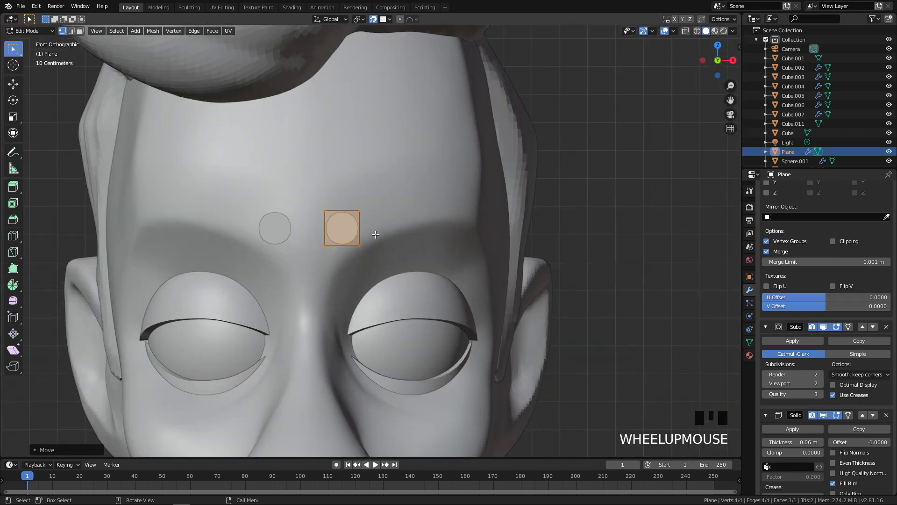
key(r)
right_click(384, 200)
key(r)
key(s)
right_click(405, 192)
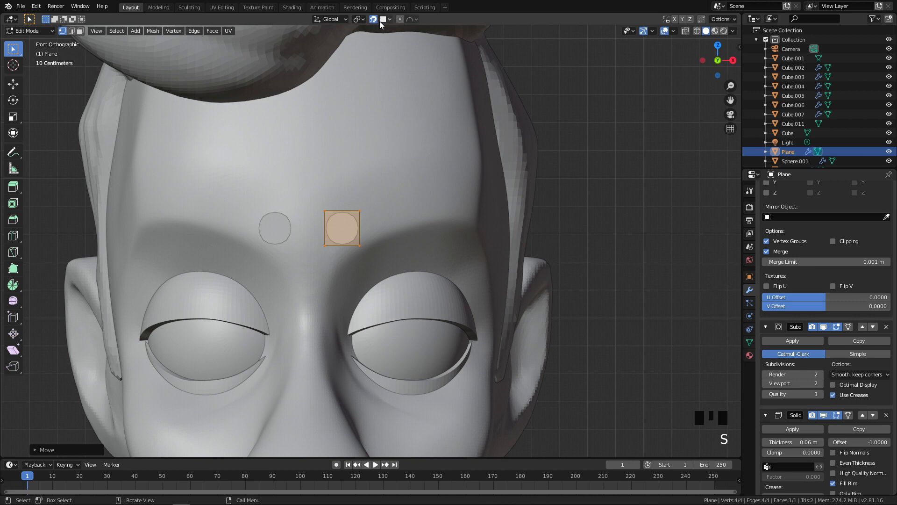
click(382, 20)
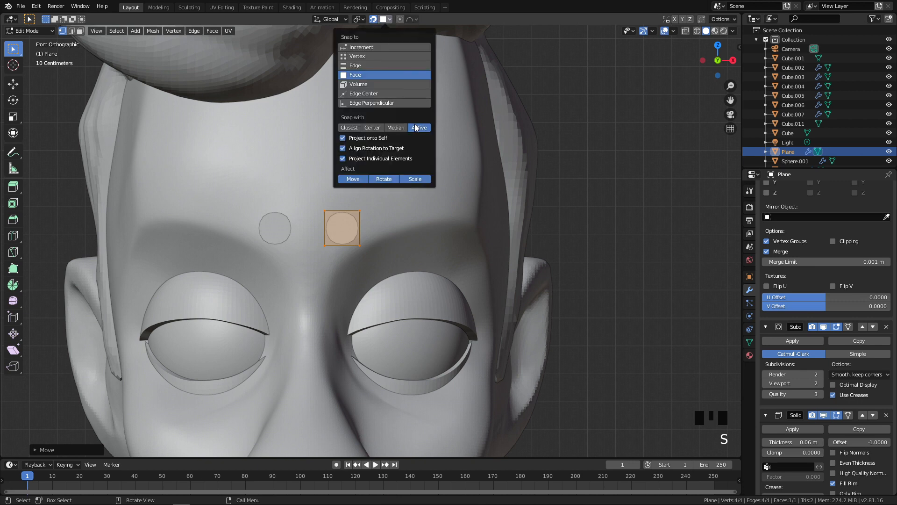
click(385, 21)
Step: Set the Solidify modifier's offset to 1.0 so the plane thickens away from the face
scroll(342, 230, up, 5)
shift+middle_drag(342, 231, 373, 233)
shift+scroll(392, 221, down, 1)
middle_drag(549, 297, 497, 293)
scroll(442, 289, down, 4)
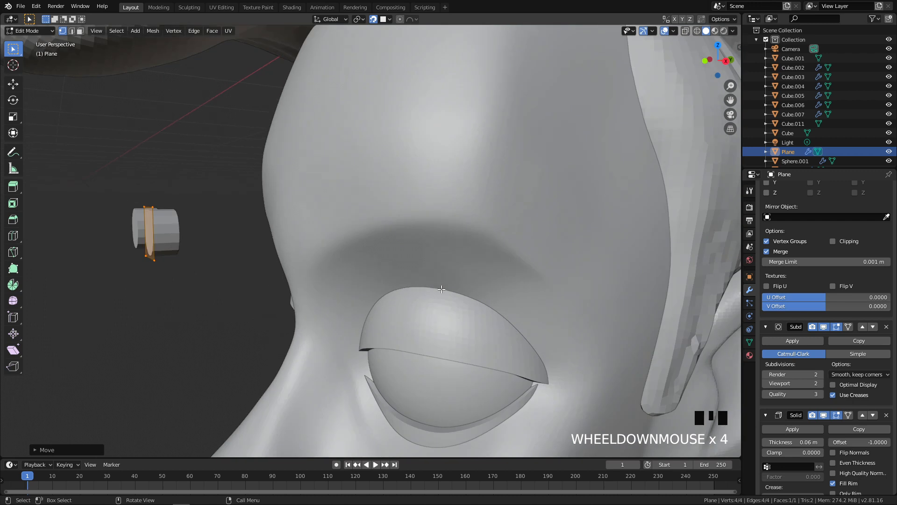
shift+middle_drag(442, 288, 432, 245)
scroll(440, 293, up, 2)
middle_drag(441, 293, 464, 305)
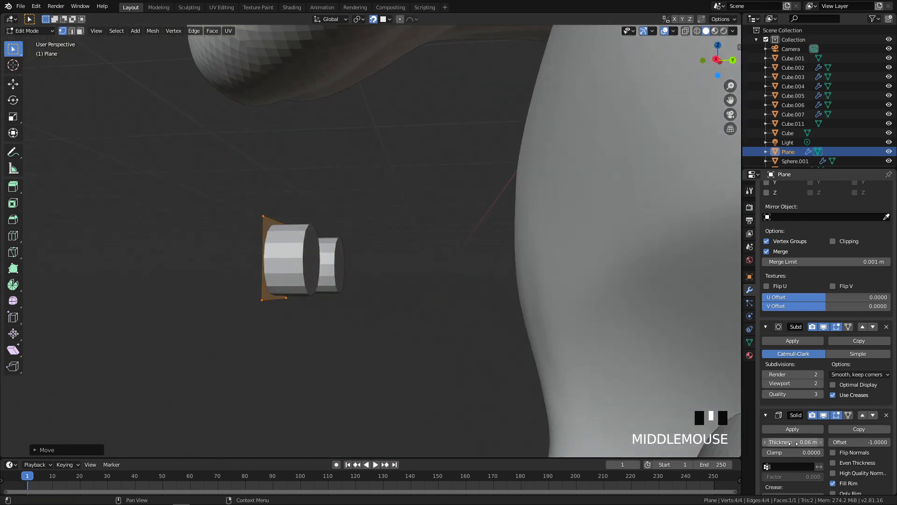
drag(838, 442, 888, 442)
Step: From the front view, scale the plane down slightly with snapping so its vertices project onto the forehead
scroll(514, 260, down, 2)
key(alt+q)
click(599, 139)
scroll(487, 221, up, 4)
shift+middle_drag(529, 251, 374, 141)
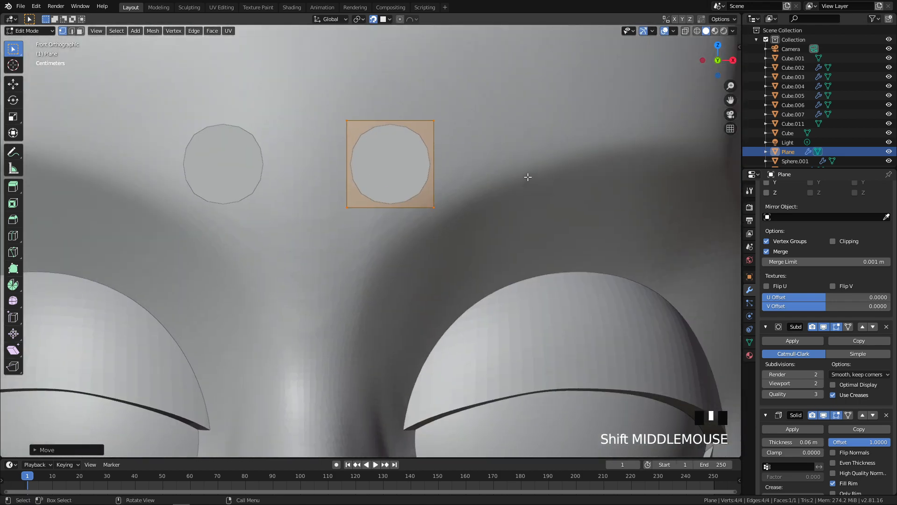
scroll(497, 173, down, 3)
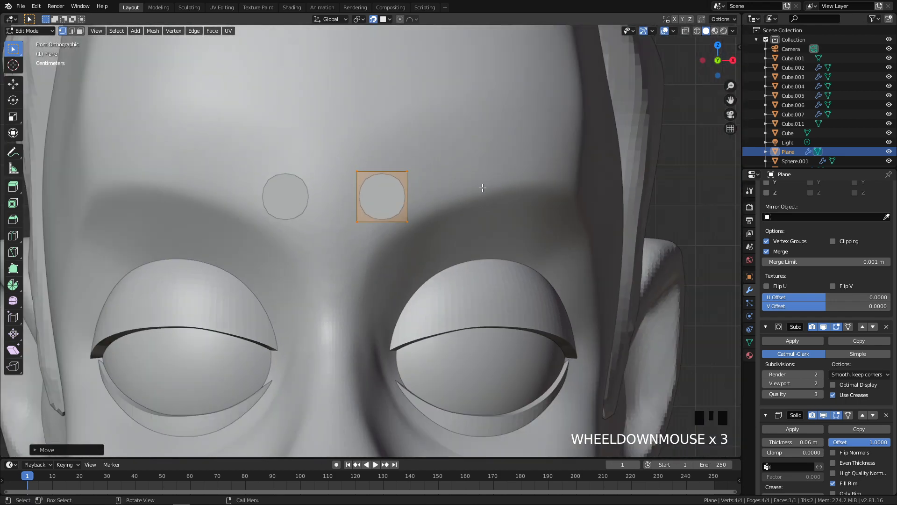
key(s)
click(428, 185)
Step: Move the plane's inner pair of vertices down along the forehead to form the start of the eyebrow
scroll(422, 179, up, 2)
shift+middle_drag(422, 179, 377, 202)
drag(338, 157, 369, 234)
key(g)
click(369, 266)
Step: Extrude the plane's outer edge twice outward and upward along the brow to form an eyebrow strip
drag(377, 170, 414, 234)
middle_drag(414, 234, 366, 263)
key(q)
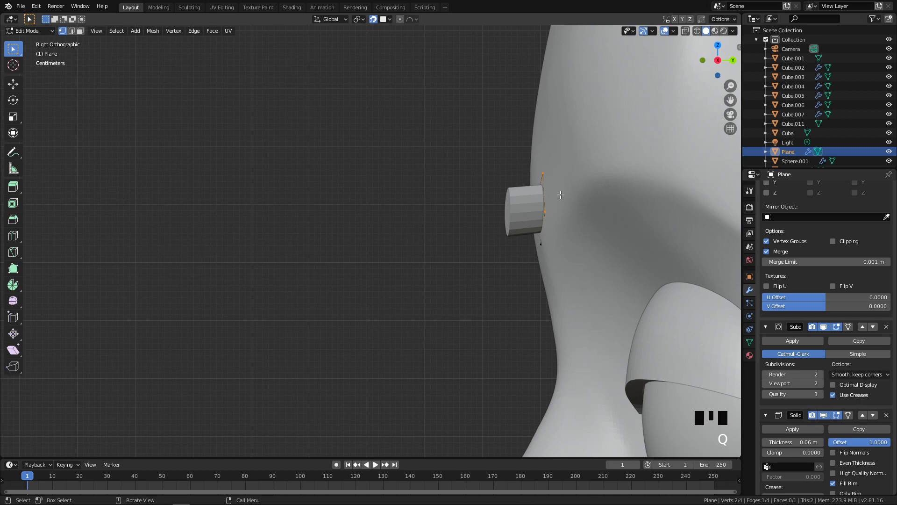
scroll(553, 208, down, 4)
key(grave)
click(570, 110)
scroll(517, 186, up, 2)
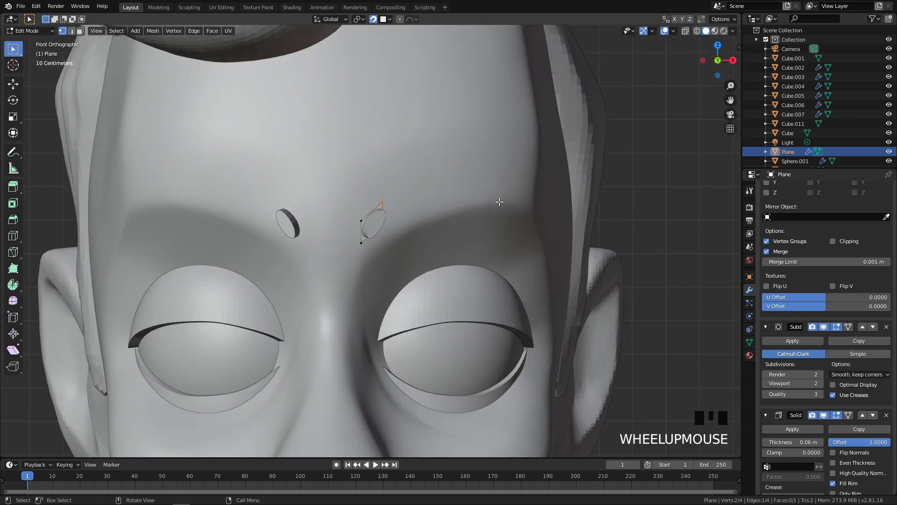
key(e)
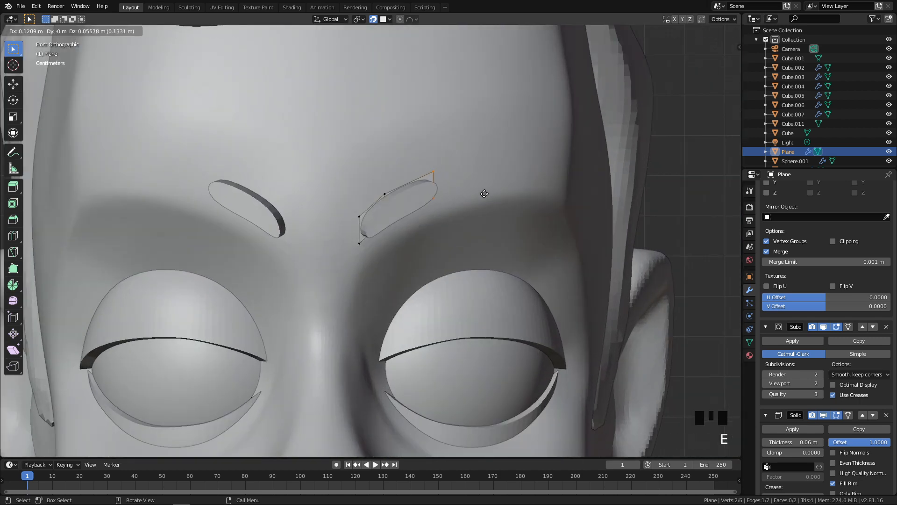
click(494, 193)
key(e)
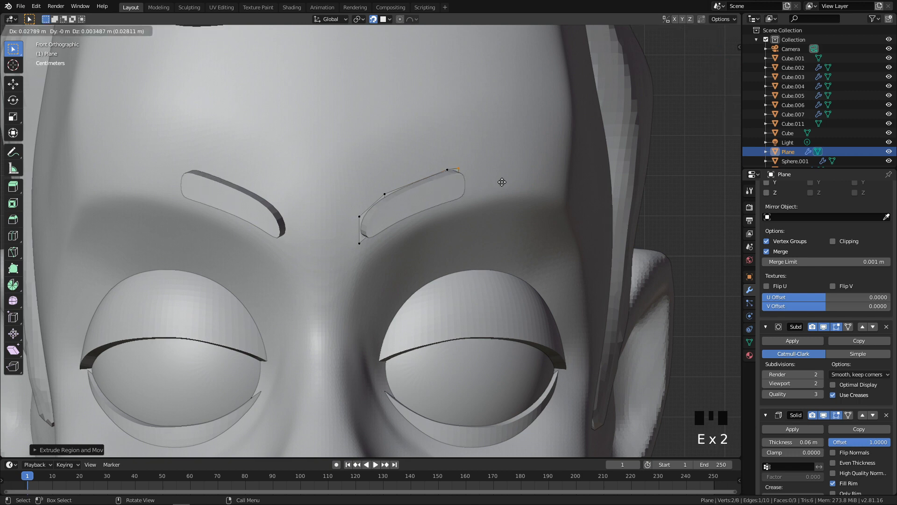
click(539, 171)
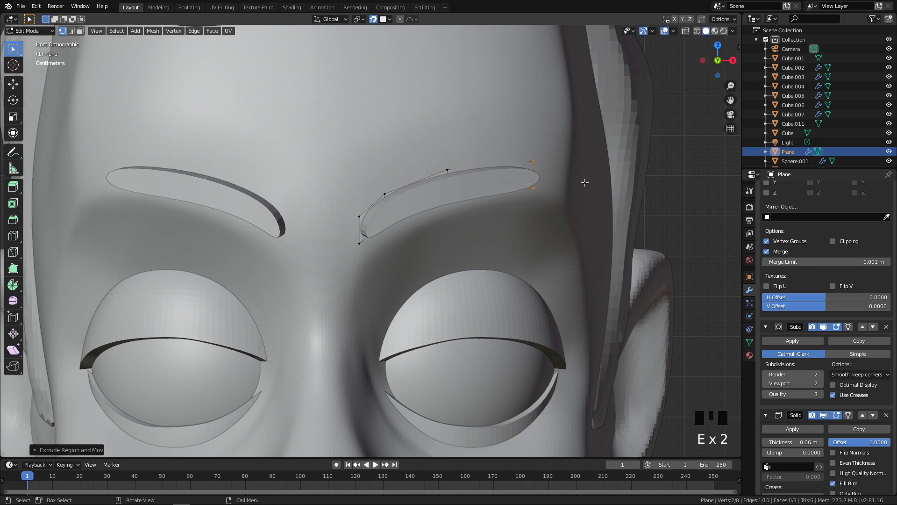
Step: Raise the eyebrow's outer end edge slightly and scale it down to narrow the tip
key(g)
click(560, 159)
key(g)
click(563, 162)
key(s)
click(545, 164)
Step: Move the eyebrow's middle edge up and outward to shape an arch near the outer end
drag(427, 155, 485, 218)
key(g)
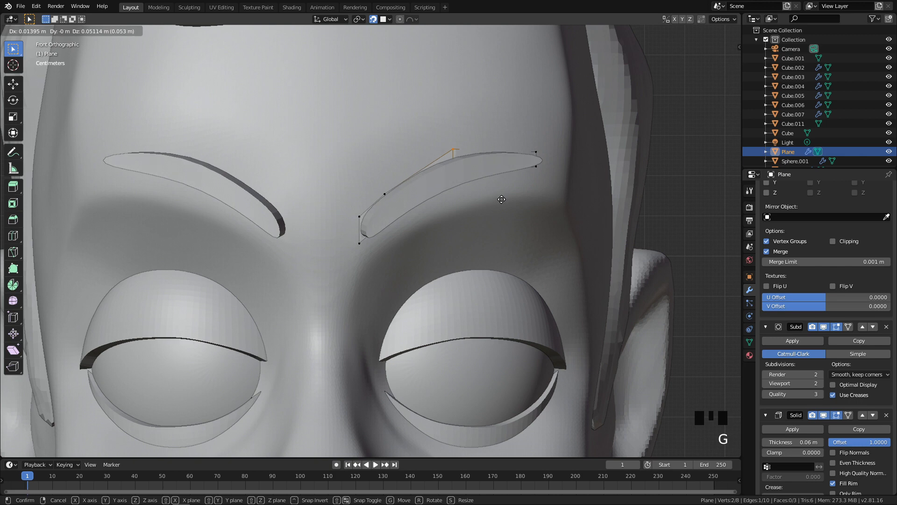
click(551, 189)
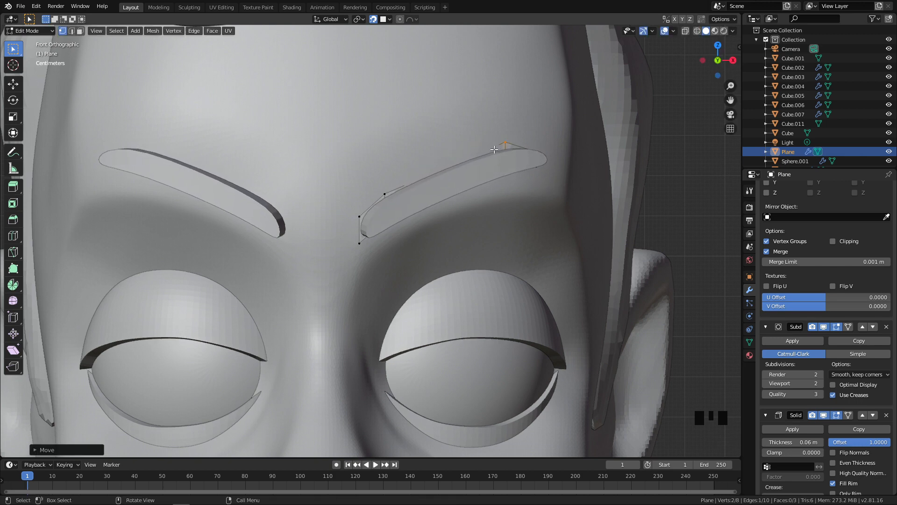
drag(362, 179, 442, 232)
key(g)
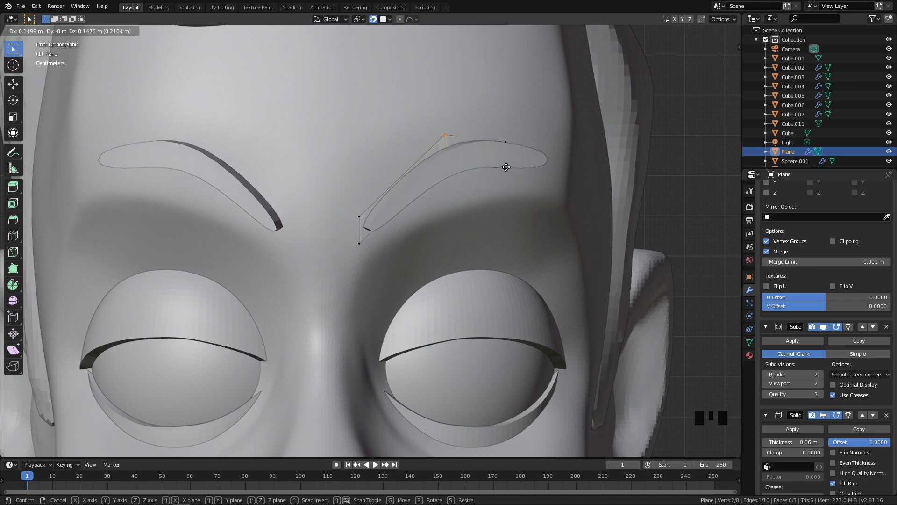
right_click(505, 187)
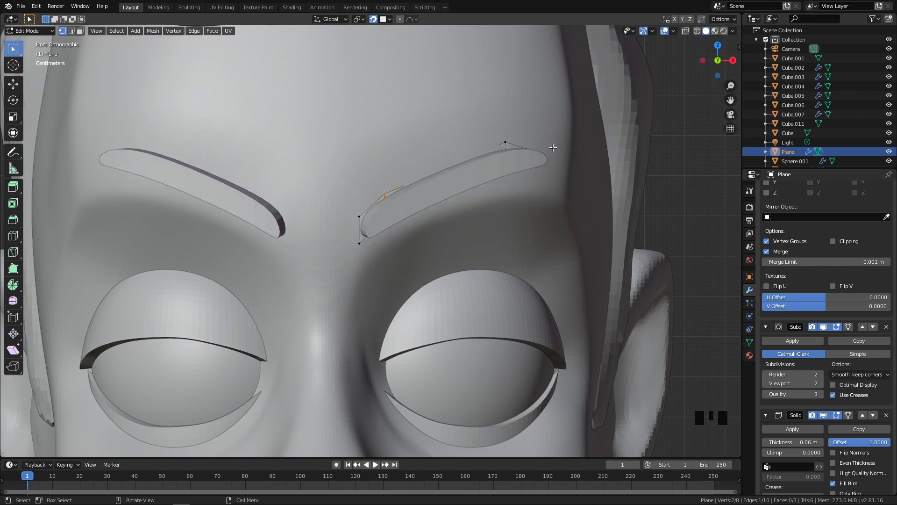
Step: Scale down the eyebrow's outer tip vertices a little and keep them in place on the face
drag(532, 148, 565, 192)
key(s)
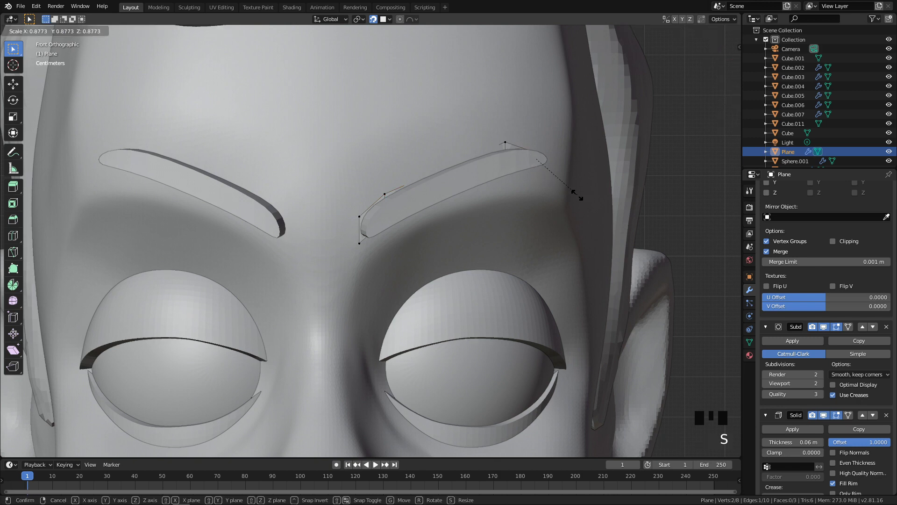
click(581, 197)
key(g)
click(581, 197)
Step: Add a loop cut across the eyebrow's long section and slide it close to the outer arch edge
scroll(571, 189, up, 1)
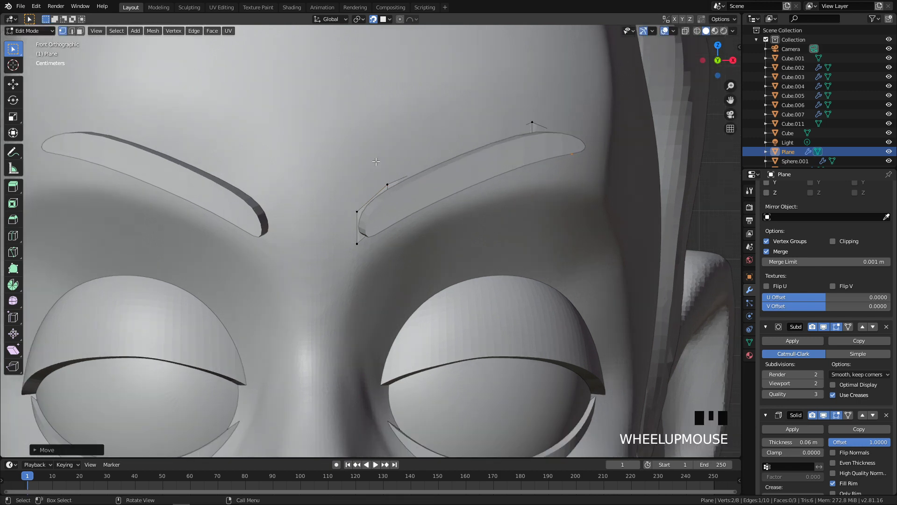
key(ctrl+r)
click(537, 135)
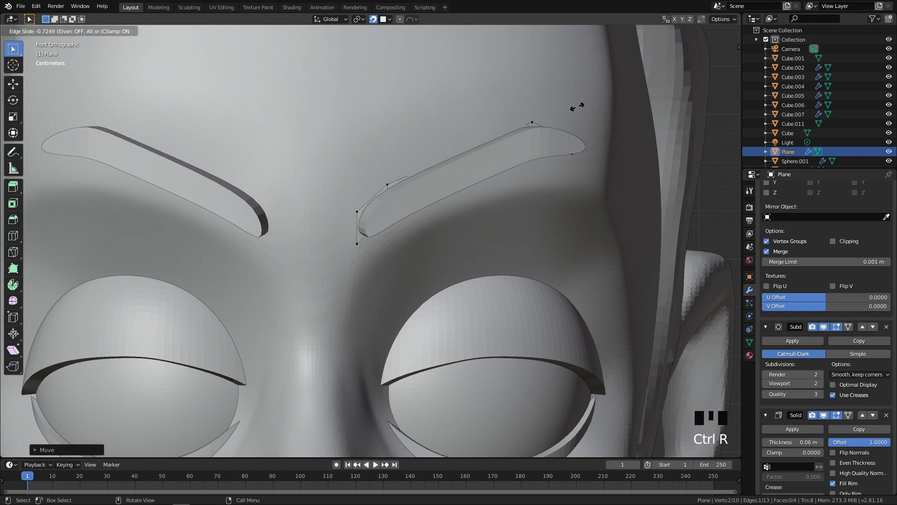
click(593, 104)
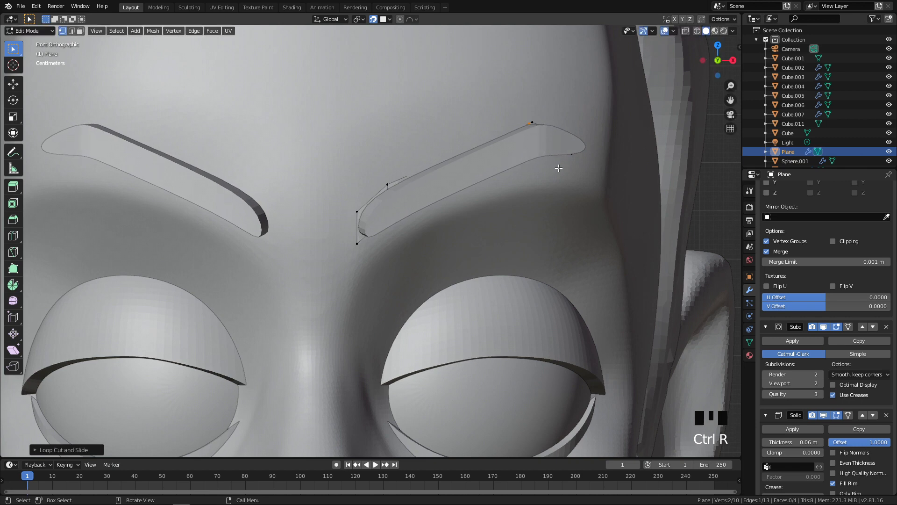
Step: Scale up the edge near the eyebrow's inner end to widen the brow and move it slightly up and outward
drag(416, 161, 376, 201)
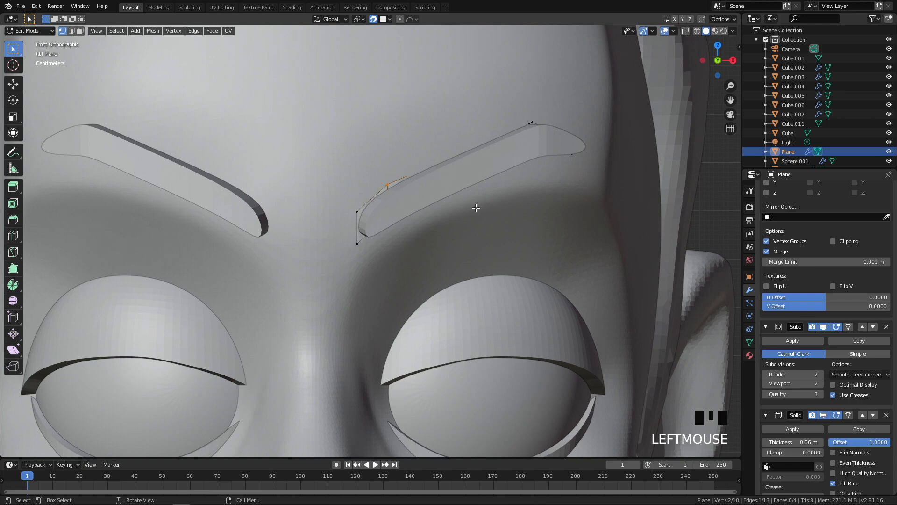
key(s)
click(501, 213)
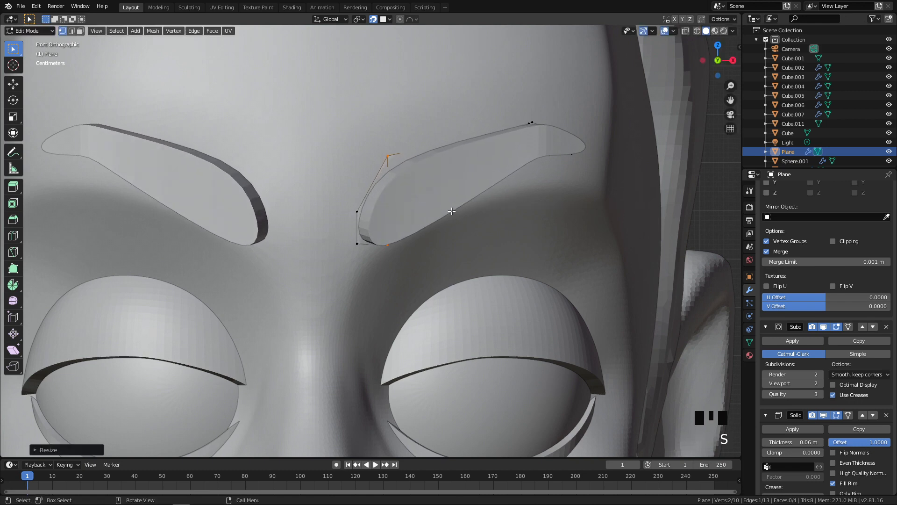
key(g)
click(473, 199)
Step: Enlarge the eyebrow's inner end edge, move it upward, and rotate it about -32° to slant the end
drag(338, 199, 389, 268)
key(s)
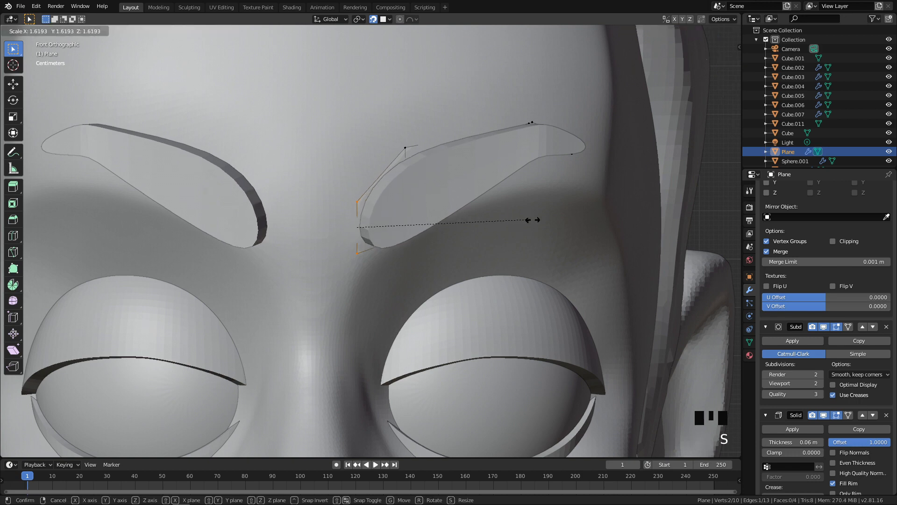
click(596, 216)
key(g)
click(592, 178)
key(r)
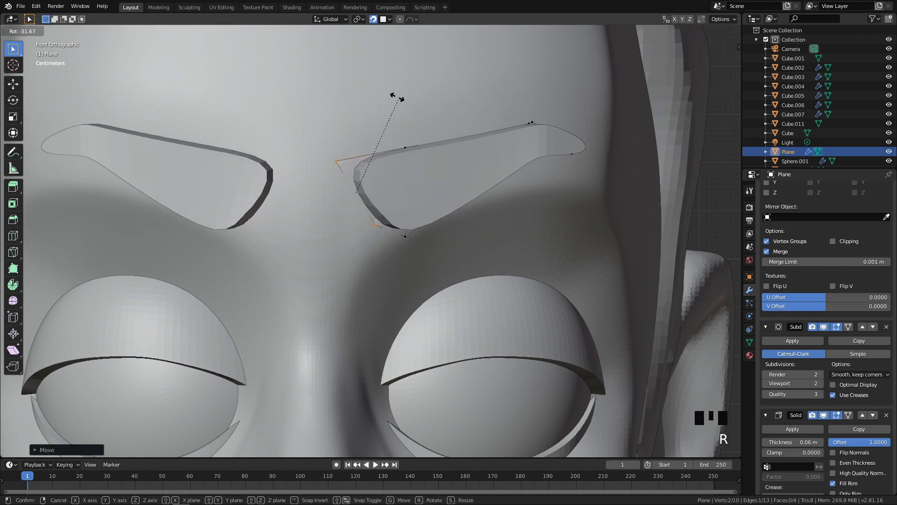
click(395, 94)
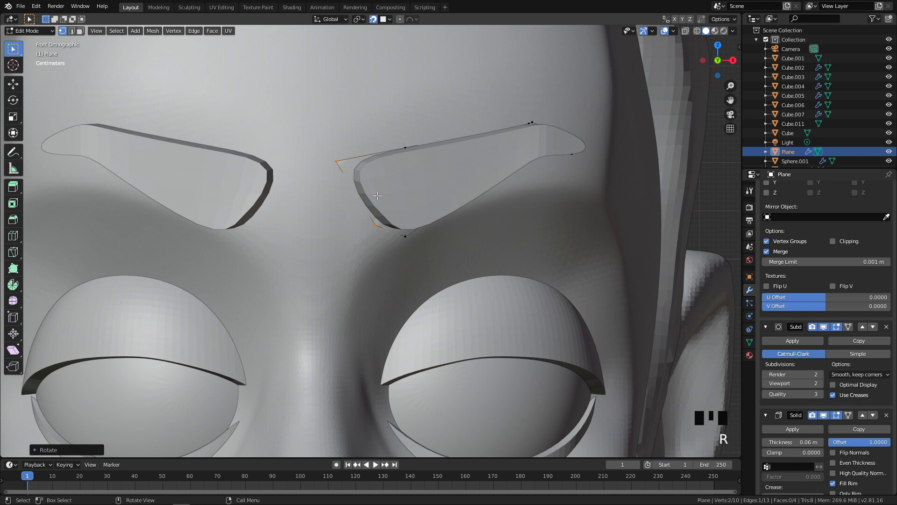
Step: Move the lower vertex near the eyebrow's inner end slightly up and outward
drag(390, 222, 430, 249)
key(g)
click(449, 236)
Step: Add a loop cut lengthwise through the eyebrow and move its inner end vertex toward the nose and slightly down to round the end
key(ctrl+r)
click(372, 190)
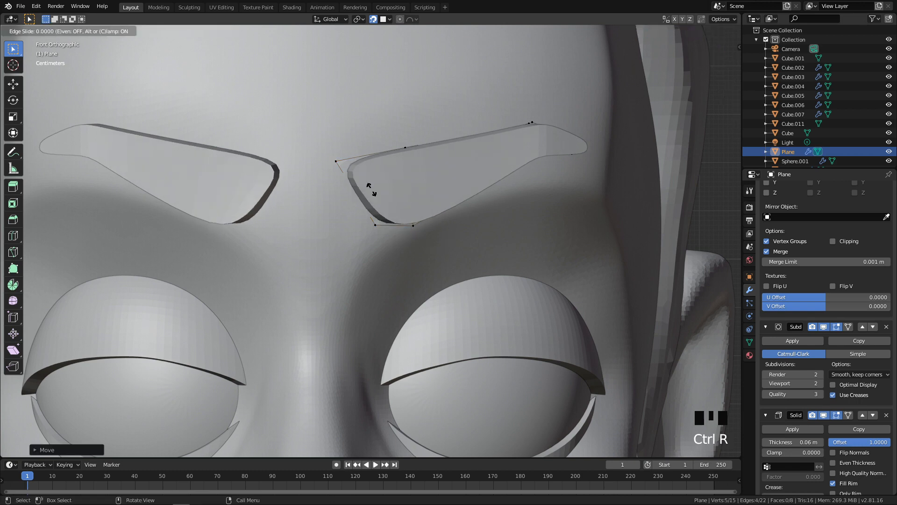
click(335, 193)
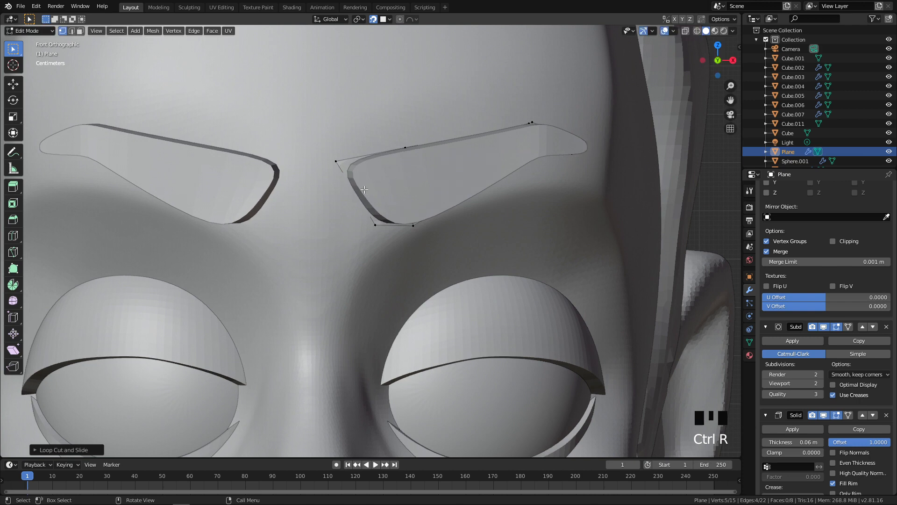
key(ctrl+r)
key(g)
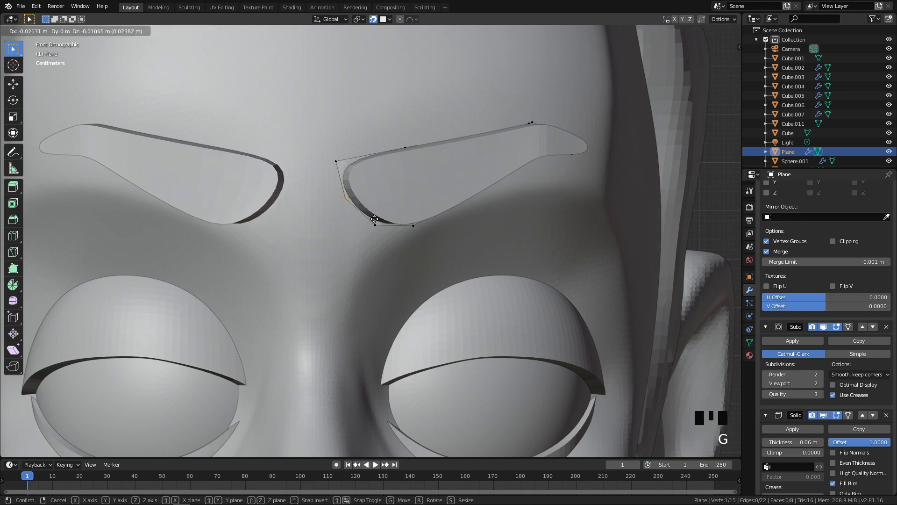
click(386, 178)
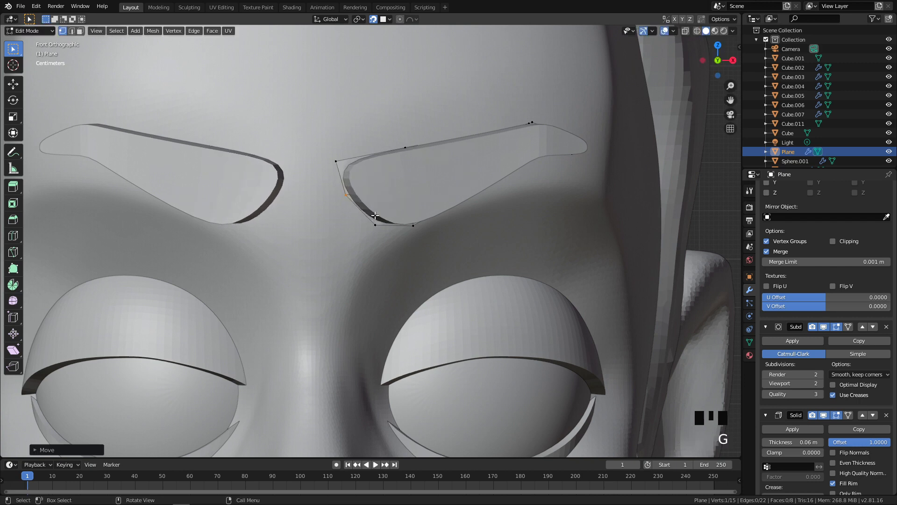
Step: Move the two center-loop vertices near the eyebrow's outer arch slightly to smooth its surface against the face
click(386, 177)
key(b)
drag(530, 147, 550, 151)
key(g)
click(548, 146)
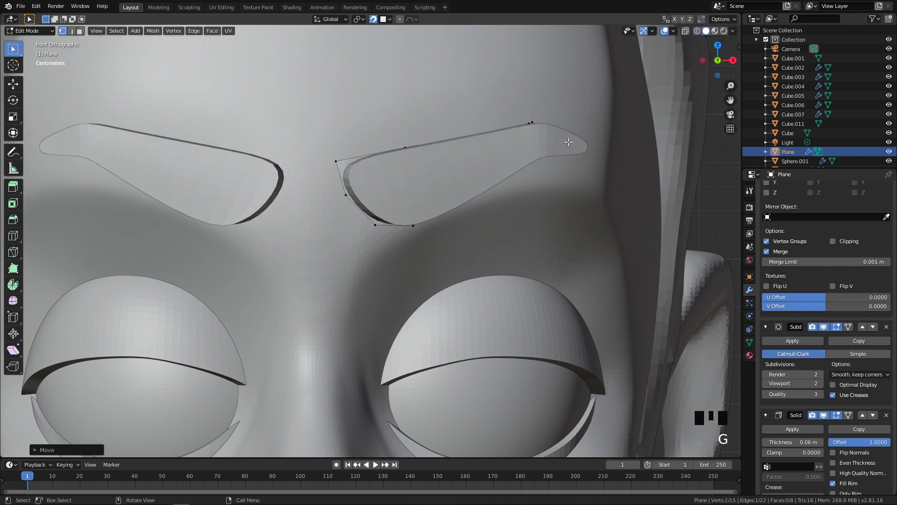
Step: In wireframe shading, adjust the middle vertex at the eyebrow's outer tip slightly, and return to solid shading
key(z)
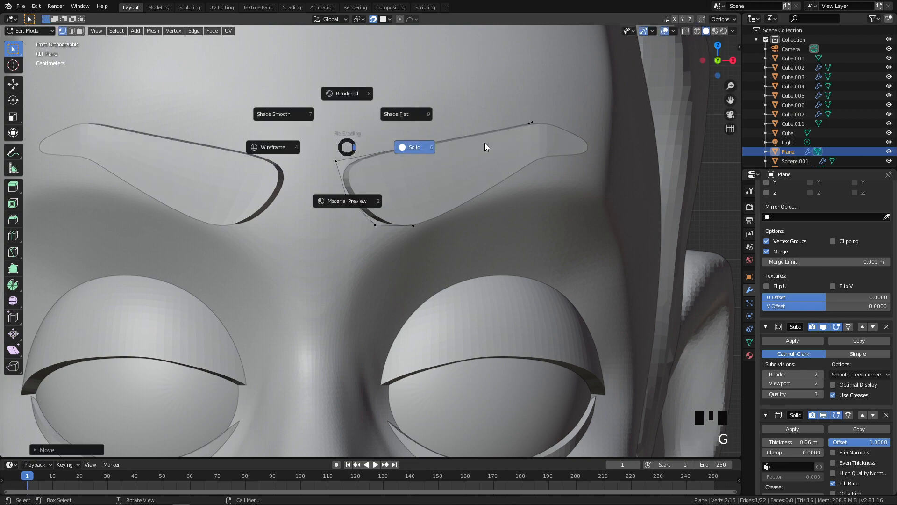
click(302, 149)
click(571, 146)
key(g)
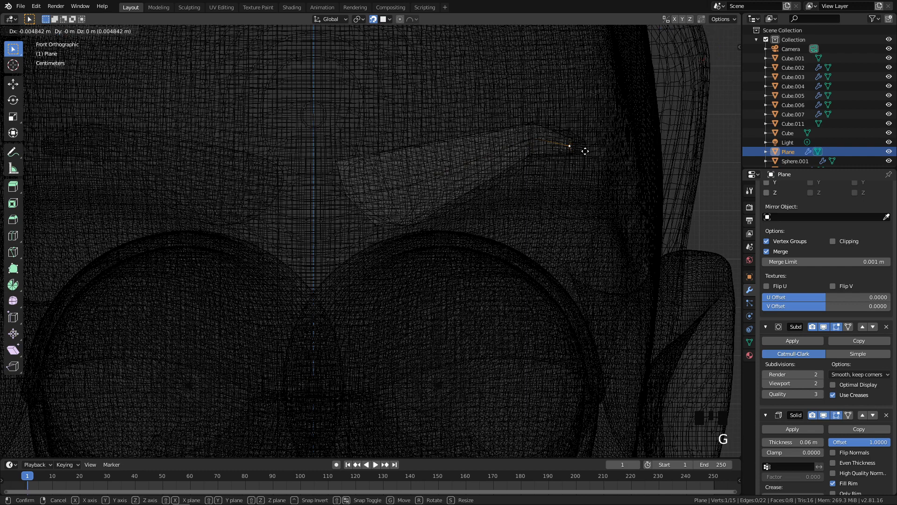
click(591, 150)
key(g)
click(591, 150)
key(z)
click(643, 147)
Step: Move a center vertex of the eyebrow about 0.01 m outward and downward
scroll(585, 150, down, 2)
middle_drag(585, 150, 471, 155)
scroll(470, 155, down, 7)
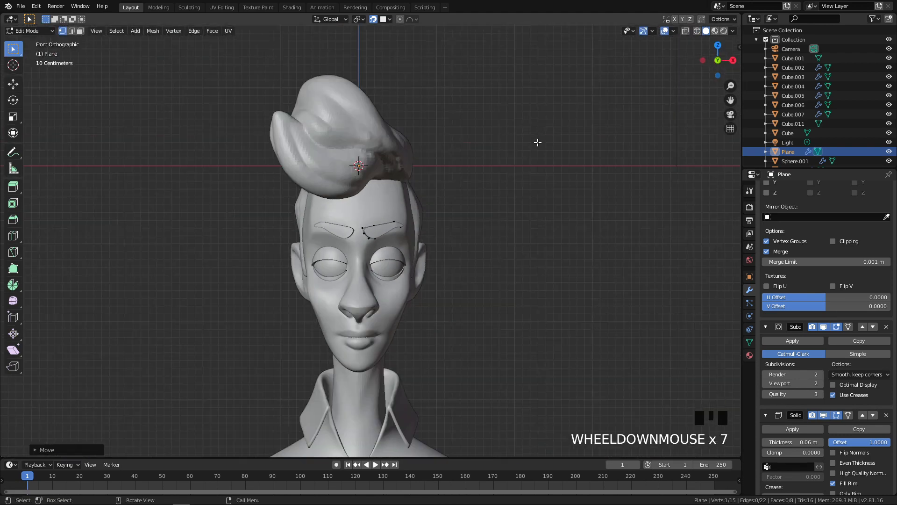
scroll(528, 153, up, 4)
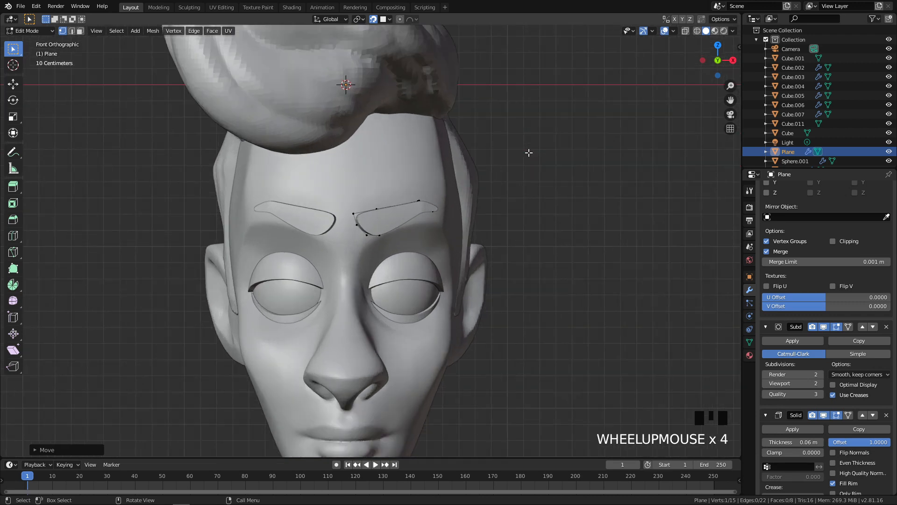
shift+middle_drag(528, 152, 485, 185)
scroll(410, 231, up, 4)
scroll(410, 232, up, 1)
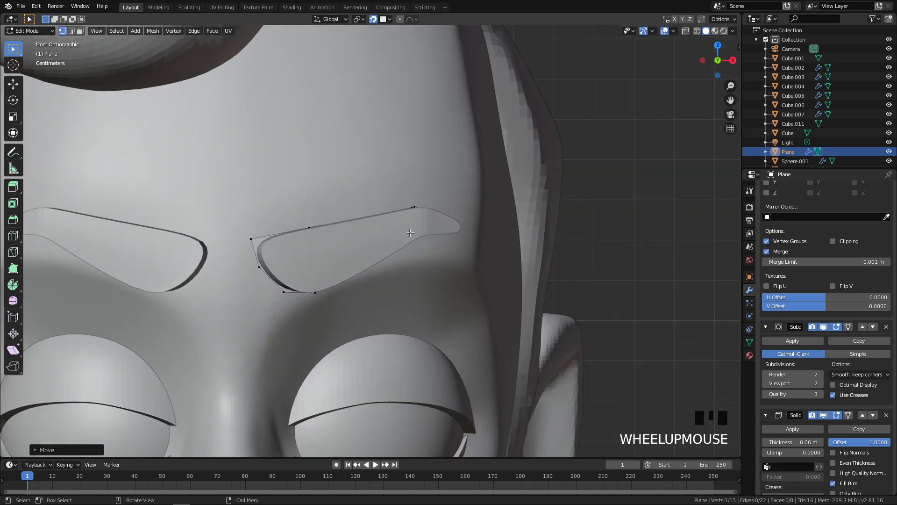
shift+middle_drag(410, 233, 351, 187)
click(351, 187)
key(g)
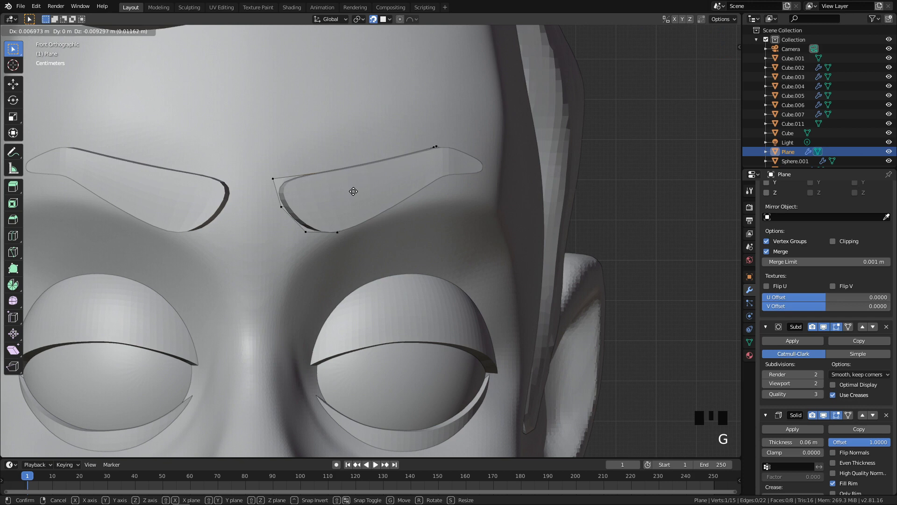
click(354, 192)
Step: Select the vertices at the eyebrow's outer arch and move them about 0.01 m inward in front view
drag(427, 144, 480, 160)
middle_drag(477, 160, 423, 171)
key(alt+q)
click(715, 141)
scroll(576, 149, up, 2)
key(KP_1)
key(g)
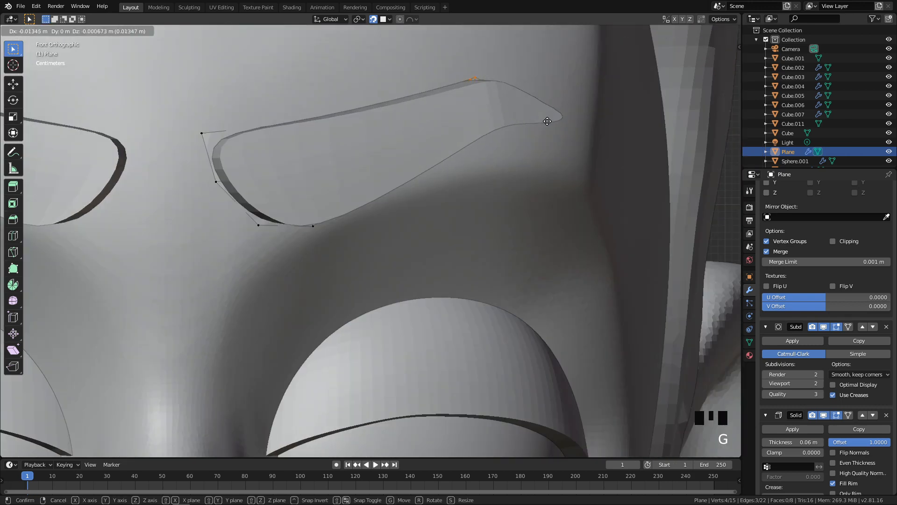
click(559, 119)
Step: Select both close edge loops at the eyebrow's outer arch and shift them slightly
drag(470, 69, 512, 163)
key(g)
click(504, 166)
key(p)
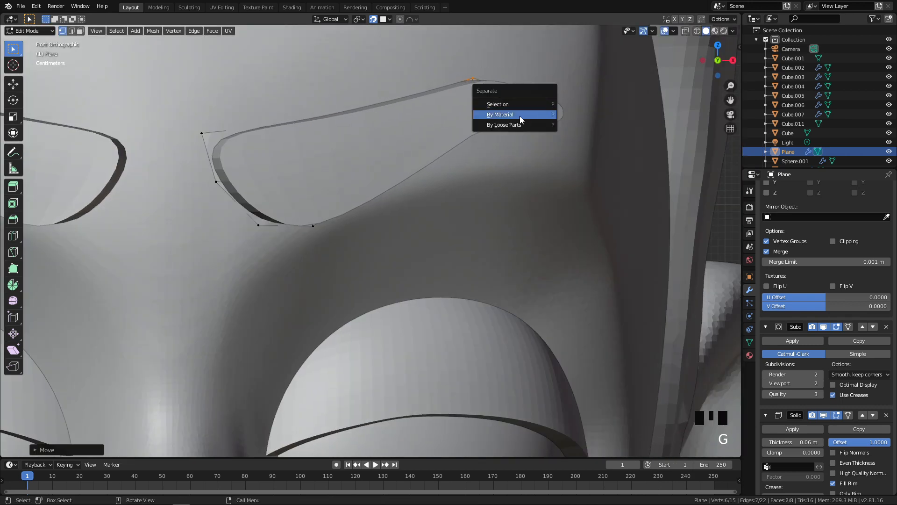
Step: Try adding a loop cut across the eyebrow's outer tail section
middle_drag(467, 116, 327, 94)
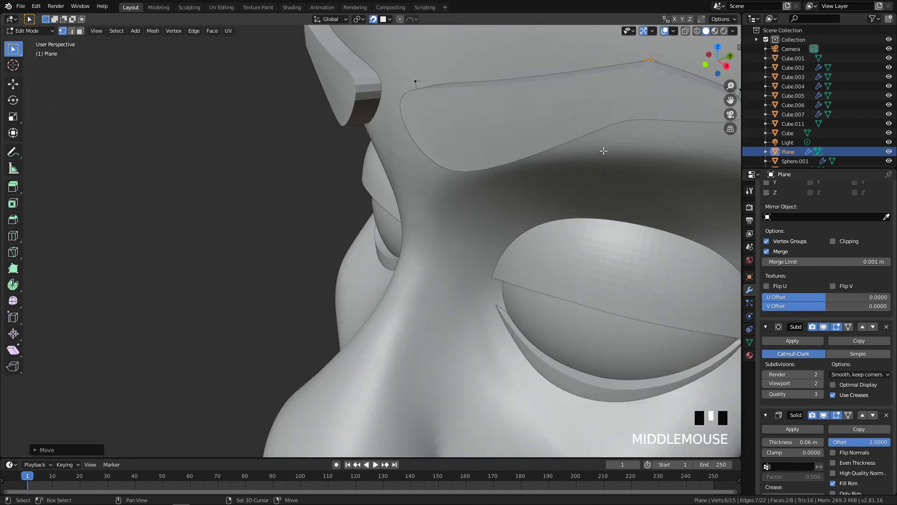
scroll(323, 92, up, 3)
key(ctrl+r)
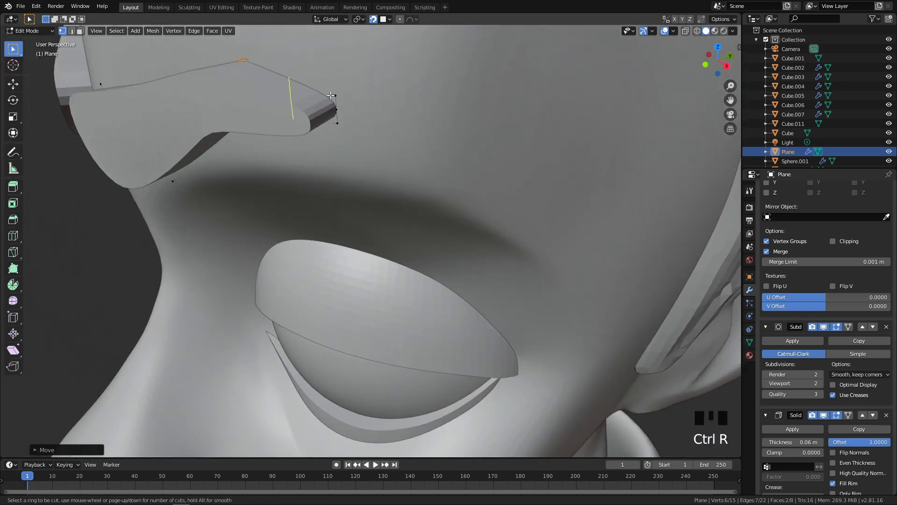
click(330, 96)
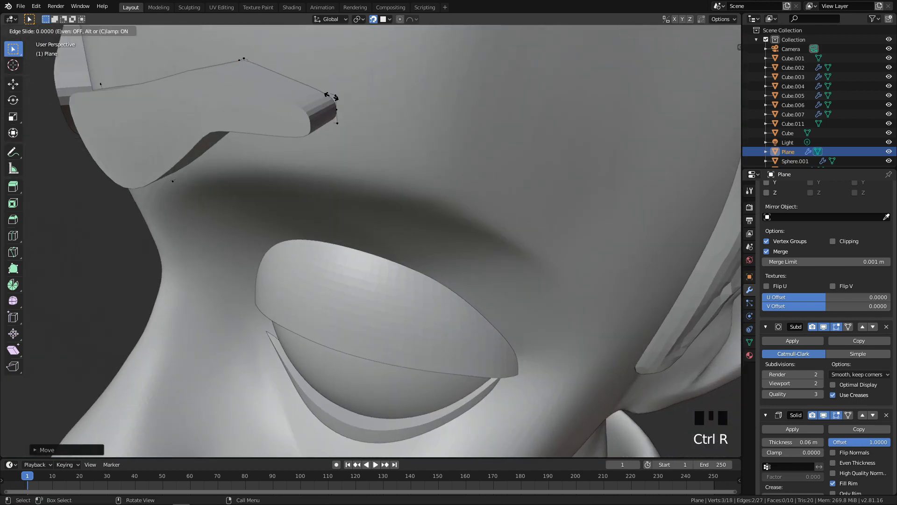
click(372, 106)
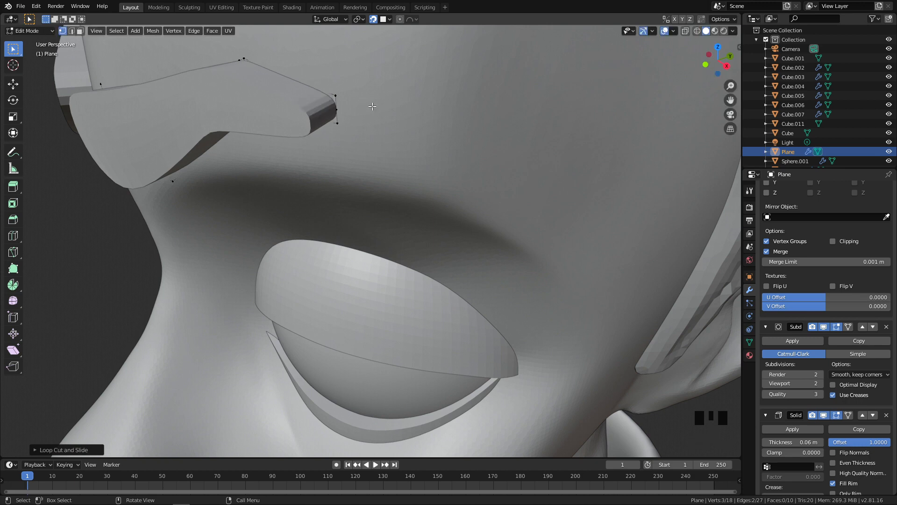
key(ctrl+z)
Step: Move the middle vertex at the eyebrow's outer tip outward and fine-tune it in side and front views to form a pointed tail
middle_drag(336, 112, 352, 103)
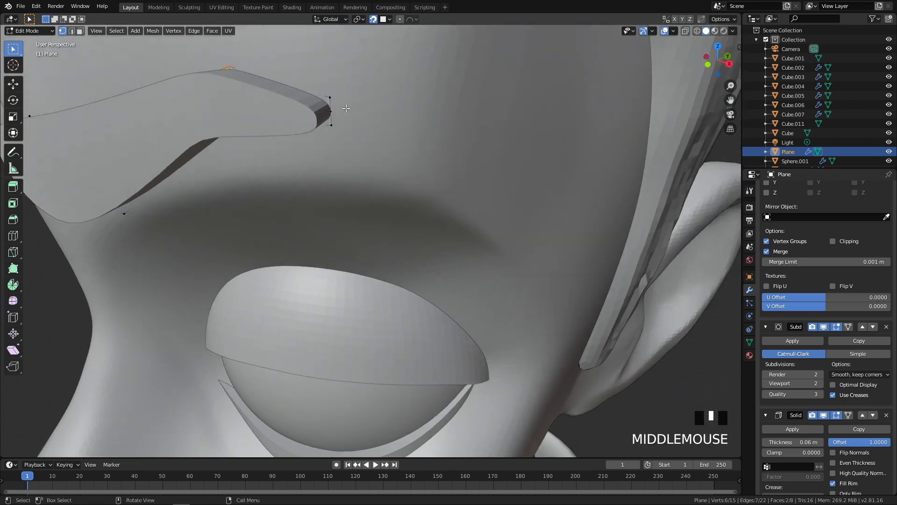
click(333, 109)
key(q)
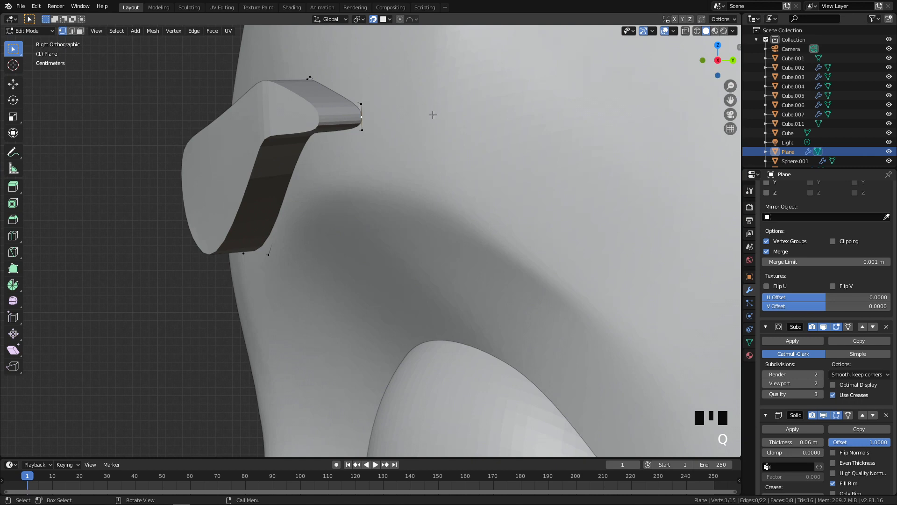
key(q)
key(g)
click(469, 109)
middle_drag(469, 109, 430, 116)
key(g)
click(448, 117)
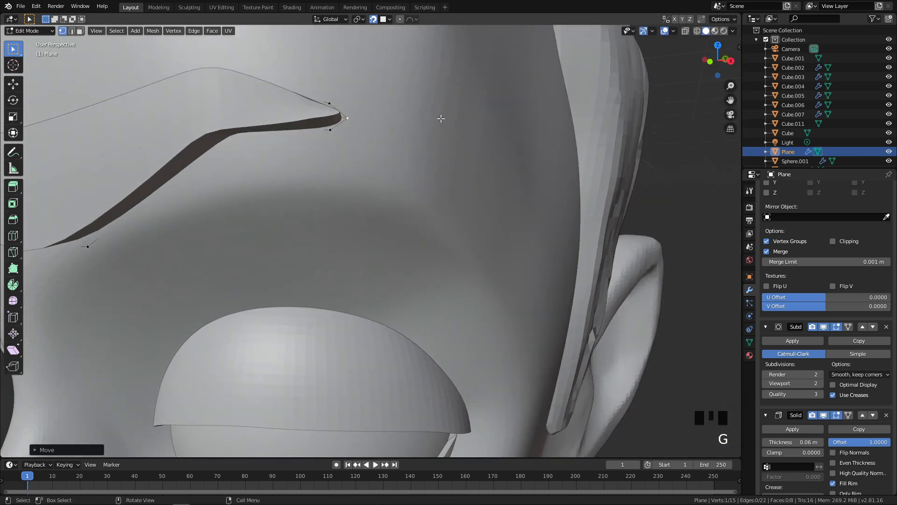
key(q)
key(g)
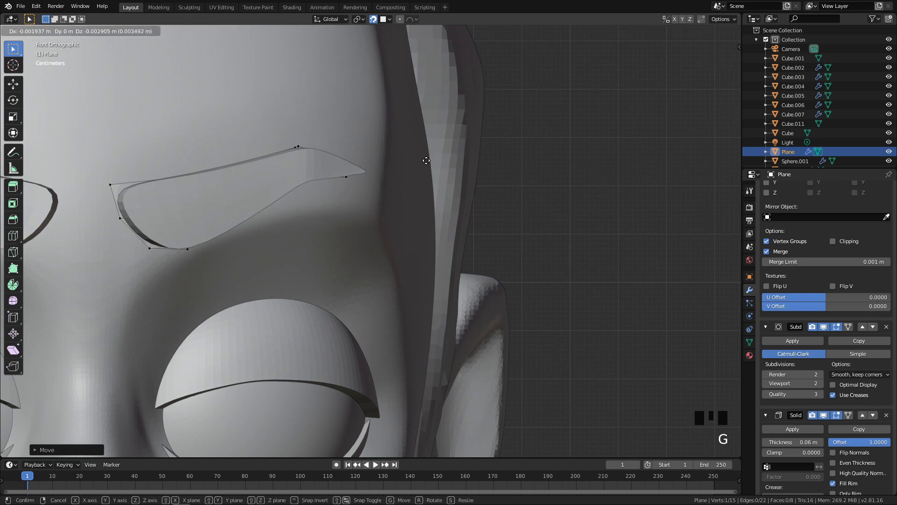
click(426, 162)
Step: Set the eyebrow's Solidify thickness to 0.02 m
scroll(423, 165, down, 2)
middle_drag(422, 167, 316, 240)
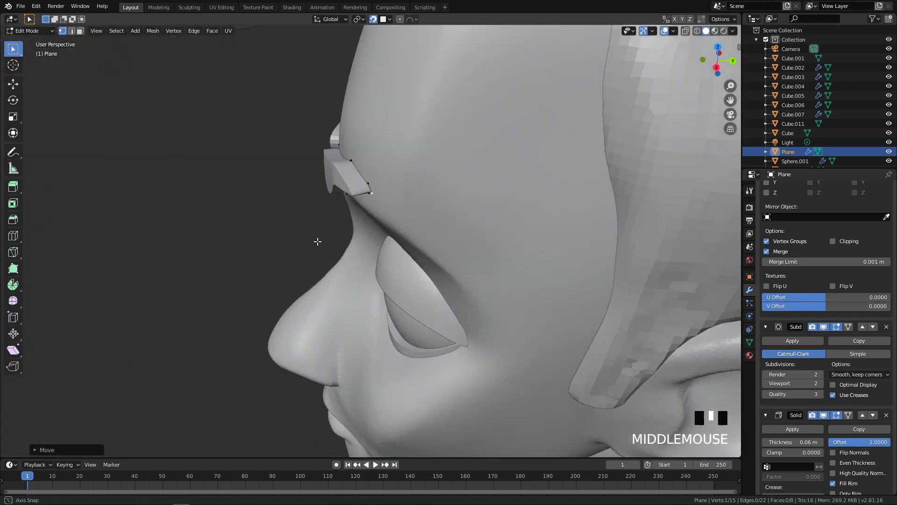
click(767, 442)
click(767, 443)
click(767, 443)
click(767, 443)
click(767, 442)
click(767, 442)
click(767, 442)
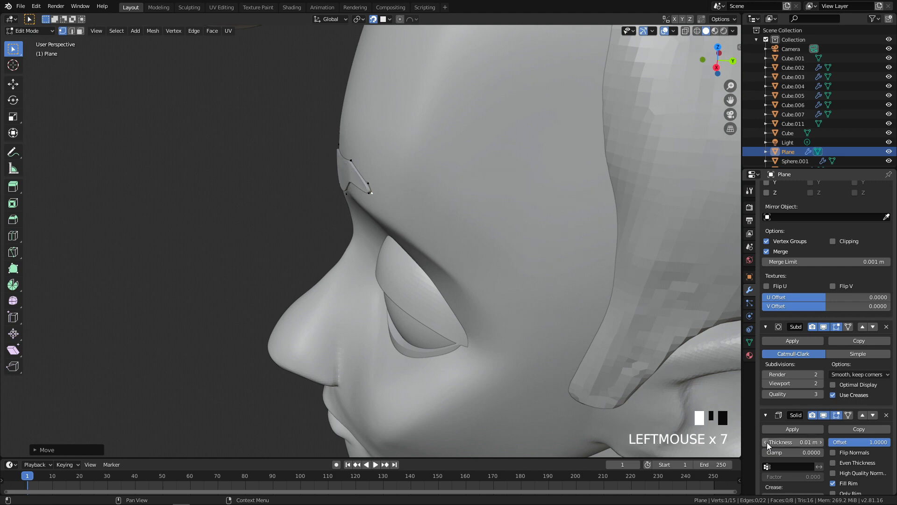
click(821, 442)
middle_drag(404, 267, 401, 226)
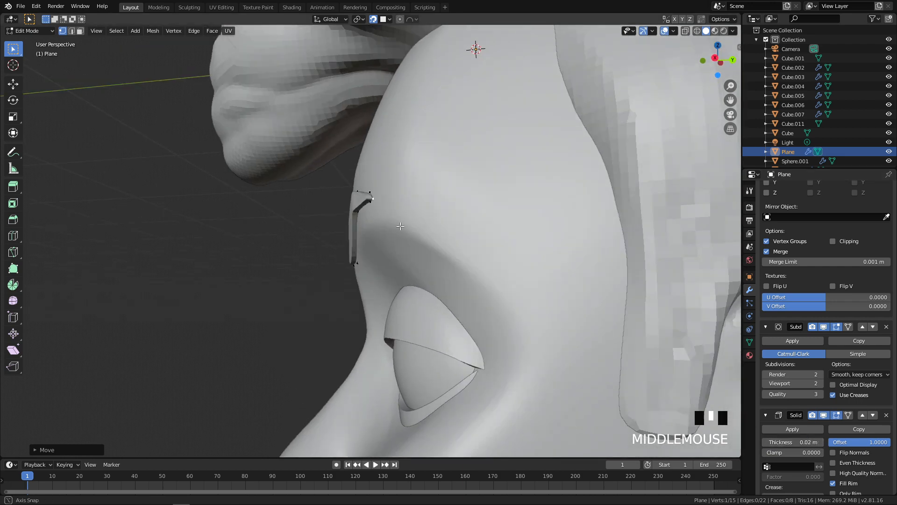
Step: Examine the thinned eyebrows' shape and placement on the face from the front and side
key(KP_1)
scroll(419, 227, down, 6)
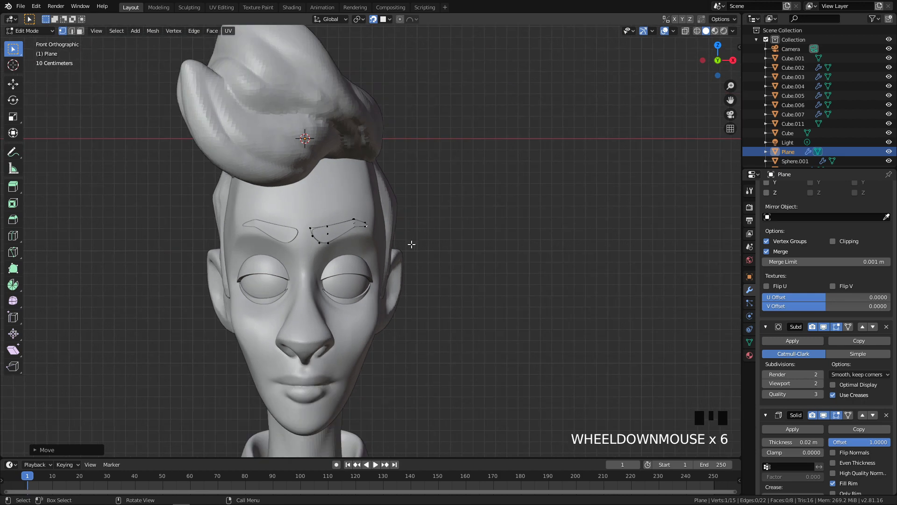
scroll(412, 244, up, 6)
drag(337, 175, 372, 219)
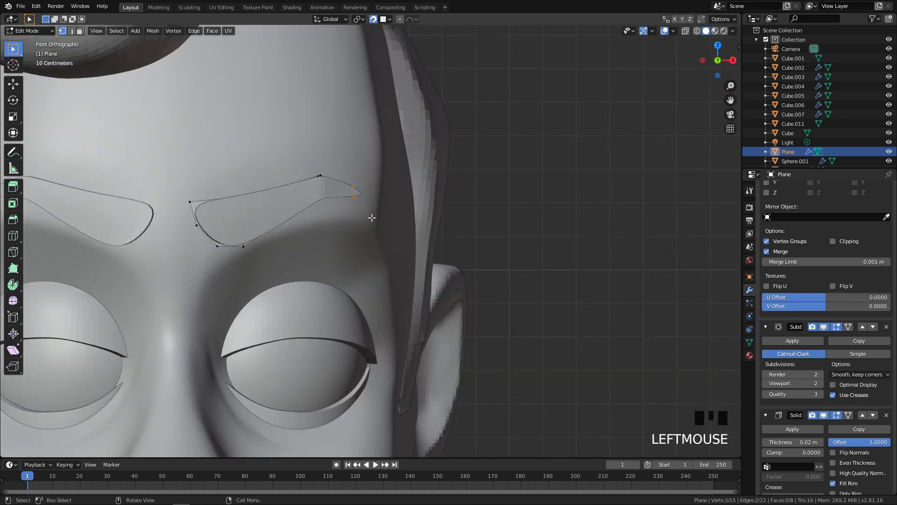
middle_drag(401, 211, 475, 195)
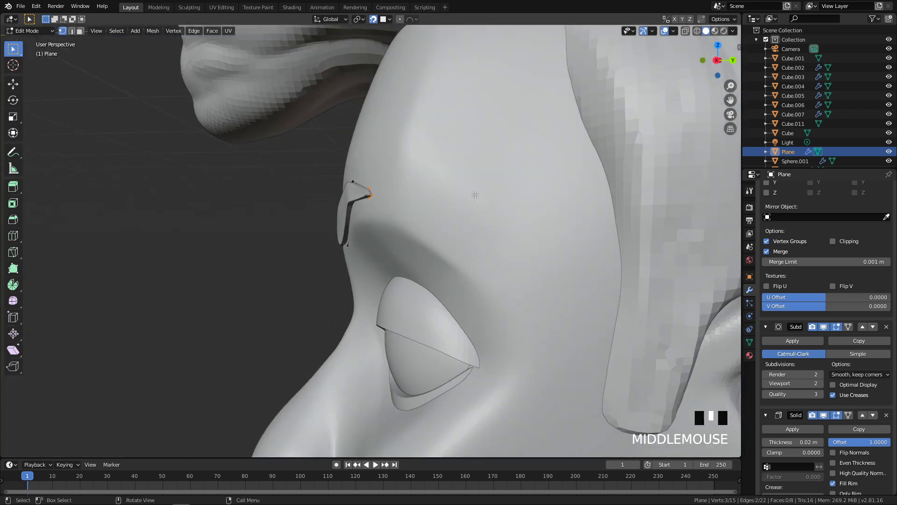
key(KP_1)
scroll(529, 181, up, 3)
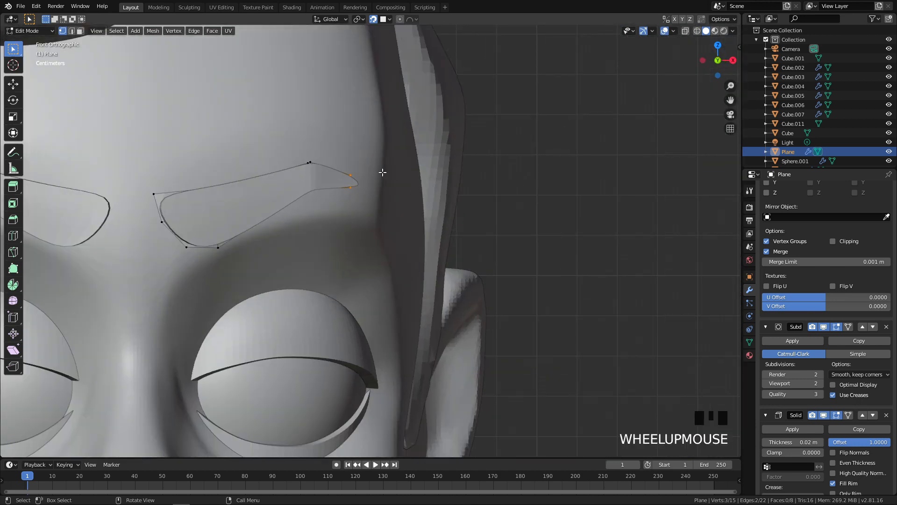
scroll(382, 178, down, 5)
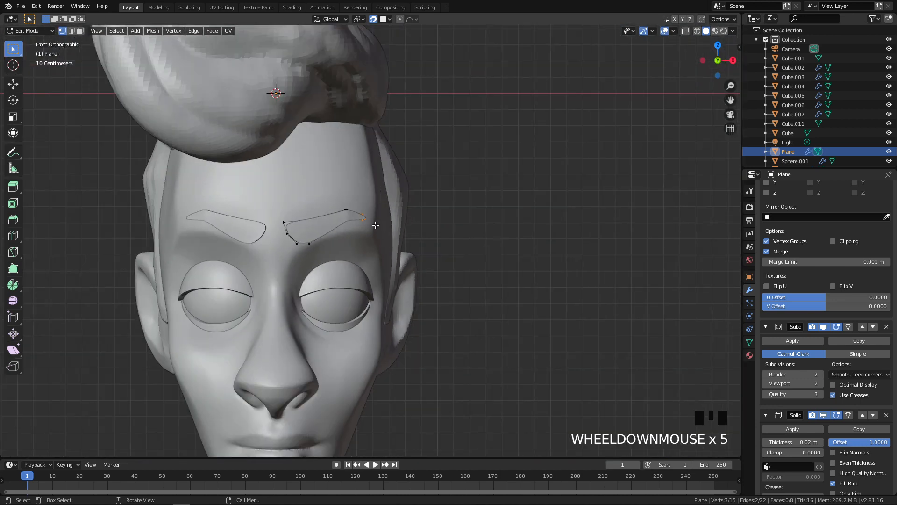
scroll(377, 228, up, 2)
shift+middle_drag(377, 228, 390, 201)
scroll(387, 206, up, 2)
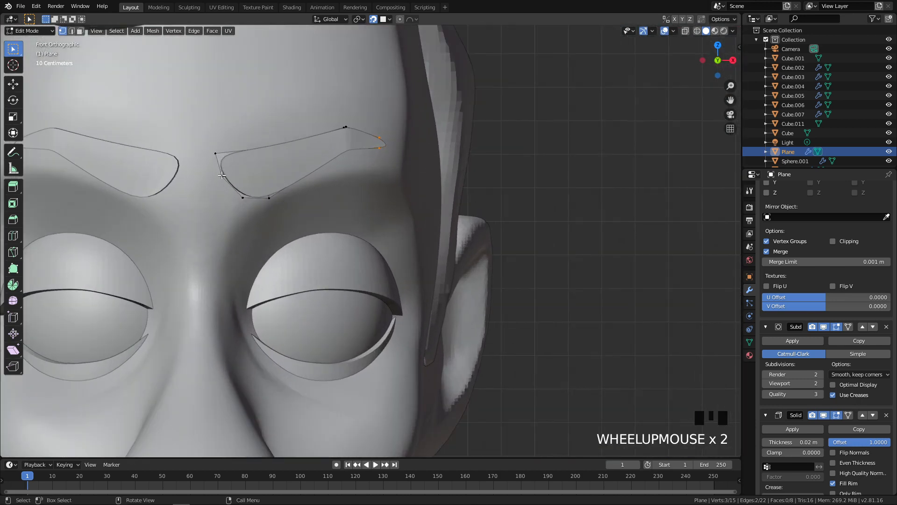
Step: Move the whole eyebrow mesh down about 0.067 m along the Z axis and check its fit in side and front views
drag(198, 81, 436, 213)
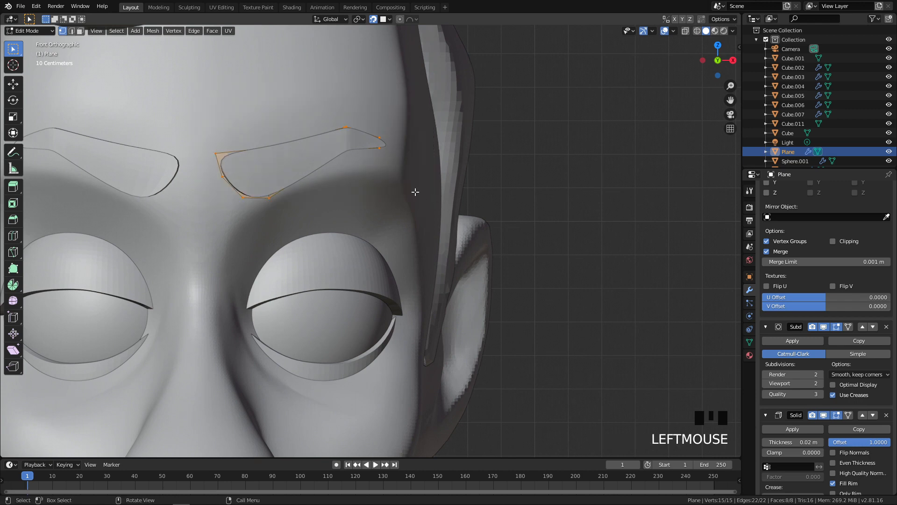
key(g)
key(z)
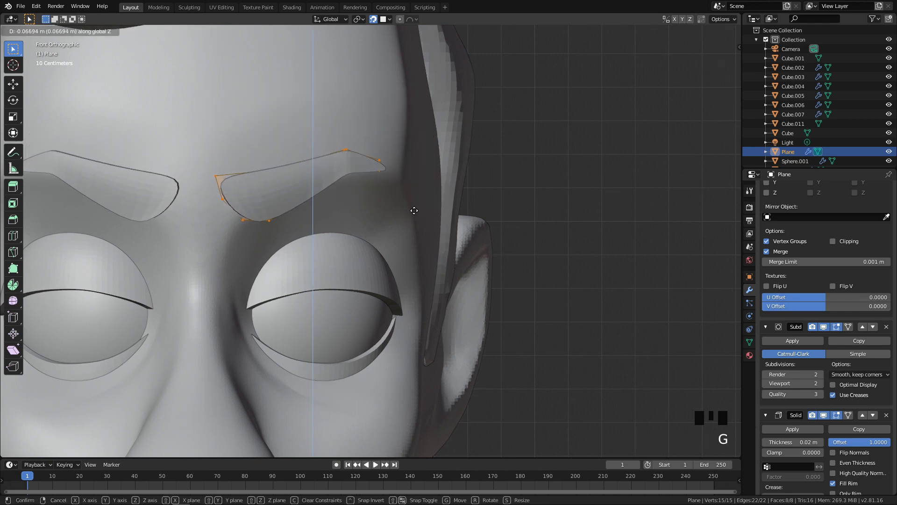
click(414, 210)
key(q)
click(615, 185)
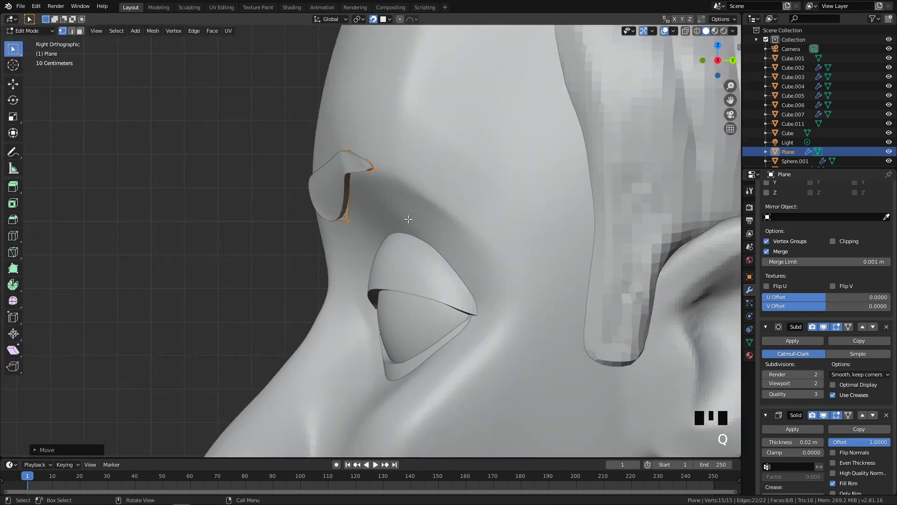
scroll(402, 224, down, 5)
key(q)
click(493, 198)
scroll(450, 226, up, 6)
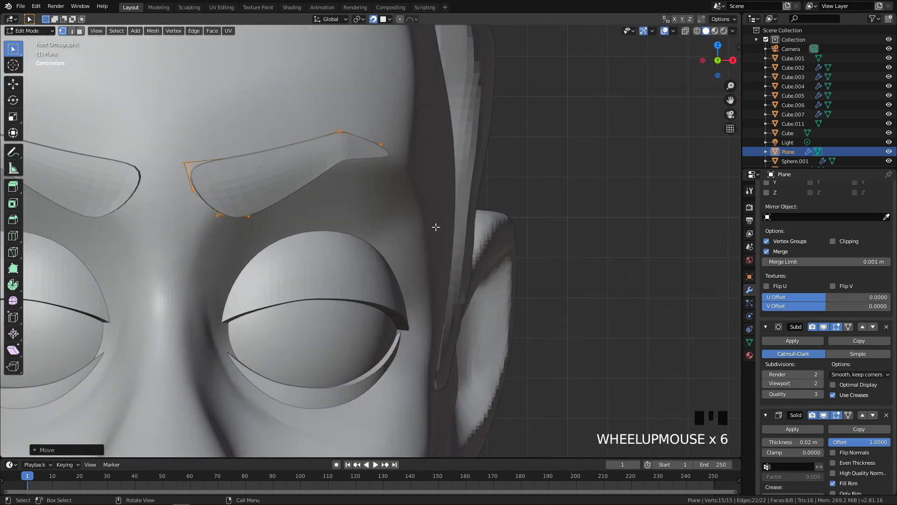
Step: Move the eyebrow's outer arch and tail vertices about 0.04 m outward and 0.009 m down, checking the fit from front and side
drag(169, 147, 290, 229)
drag(327, 117, 398, 163)
key(g)
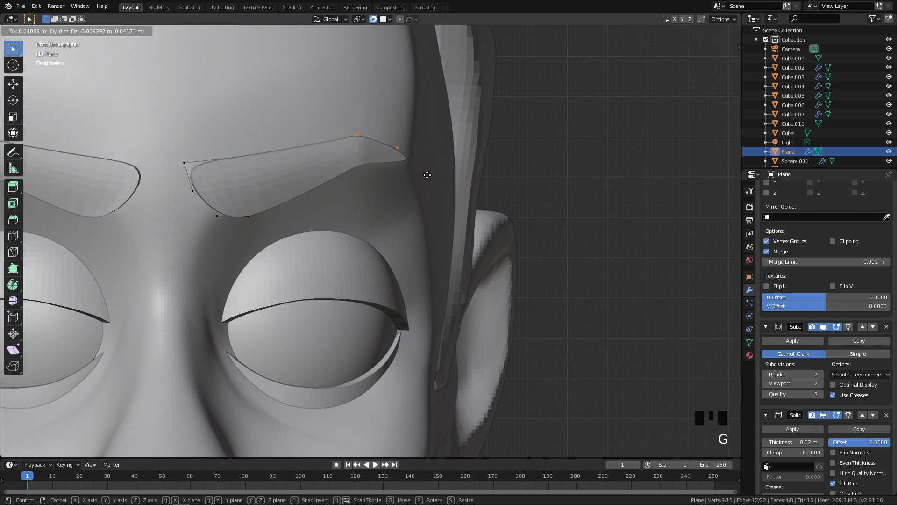
click(428, 176)
scroll(426, 179, down, 4)
middle_drag(427, 195, 345, 206)
key(q)
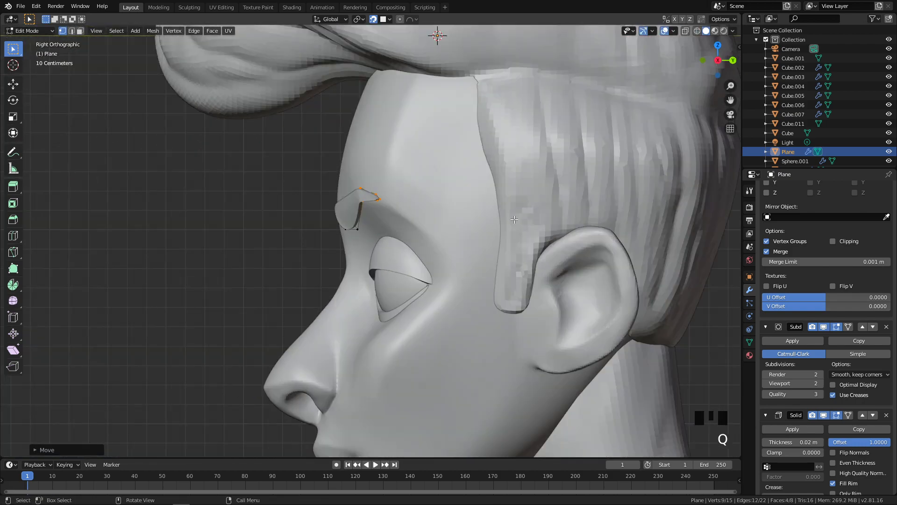
scroll(514, 219, up, 2)
key(q)
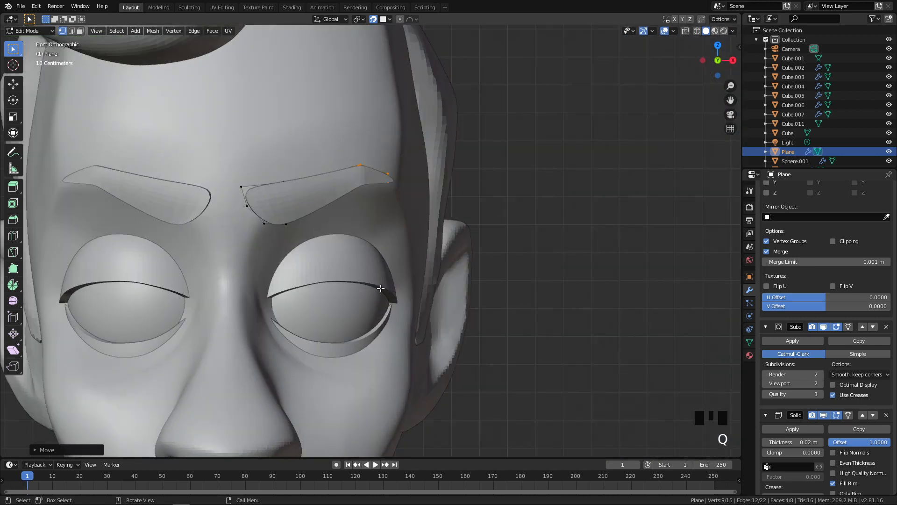
middle_drag(466, 240, 466, 310)
scroll(466, 310, up, 2)
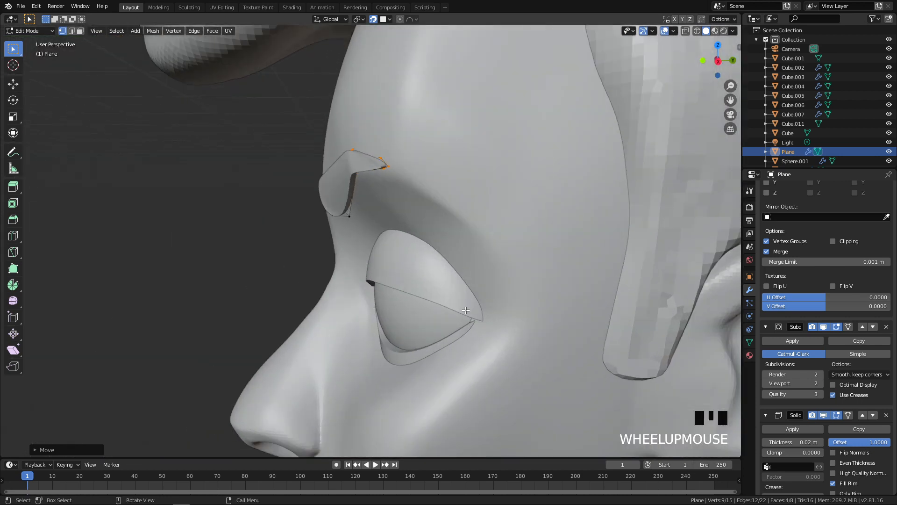
Step: Fine-tune the position of the middle vertex at the eyebrow's outer tip in a close-up perspective view
middle_drag(464, 275, 448, 252)
scroll(434, 98, up, 5)
mouse_move(409, 149)
shift+middle_down()
mouse_move(420, 154)
mouse_move(416, 148)
shift+middle_up()
click(411, 148)
key(g)
click(413, 141)
scroll(403, 148, down, 2)
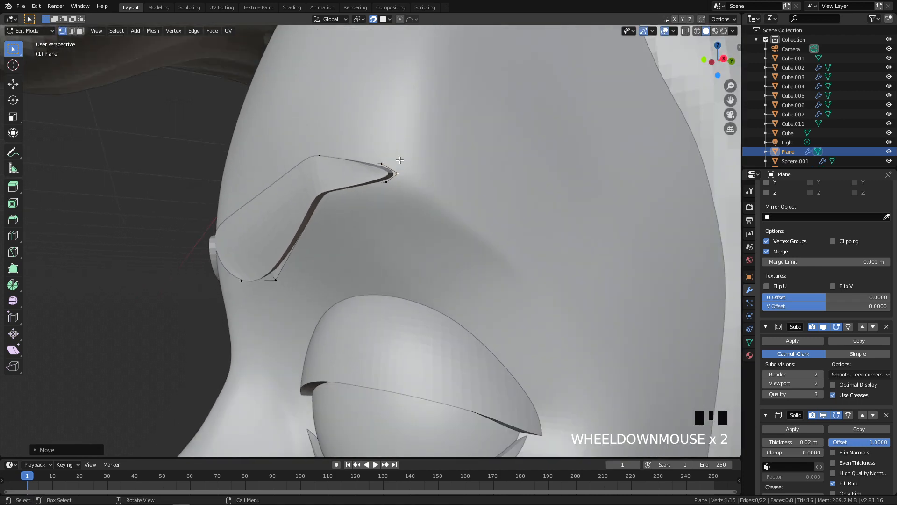
Step: Examine the eyebrows' shape on the whole head from the front and the thickness of their outer end up close
key(q)
key(KP_1)
scroll(407, 238, down, 11)
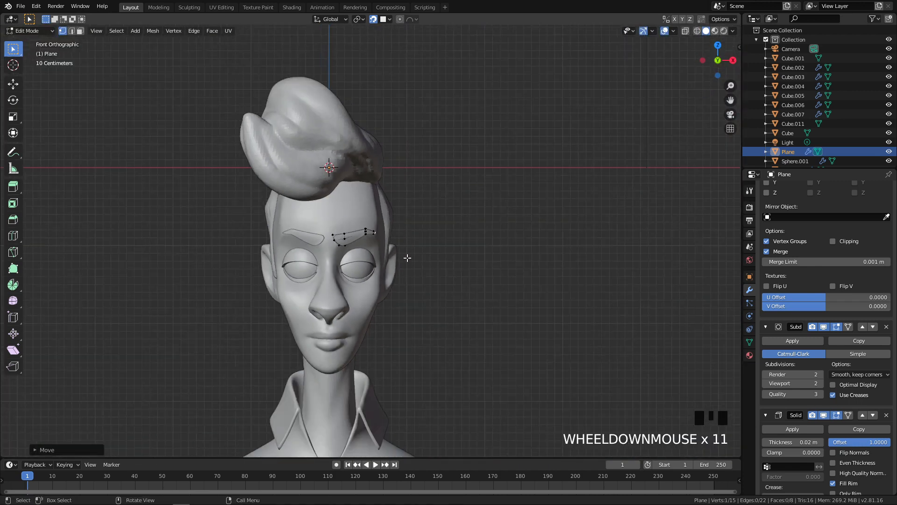
scroll(407, 257, up, 8)
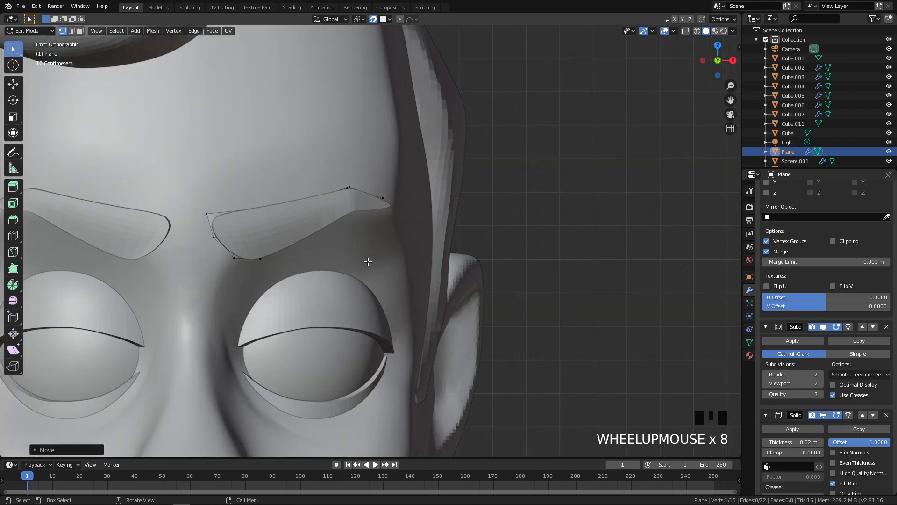
shift+middle_drag(368, 262, 397, 242)
middle_drag(371, 183, 401, 210)
scroll(389, 200, up, 2)
scroll(387, 169, up, 2)
middle_drag(387, 169, 359, 158)
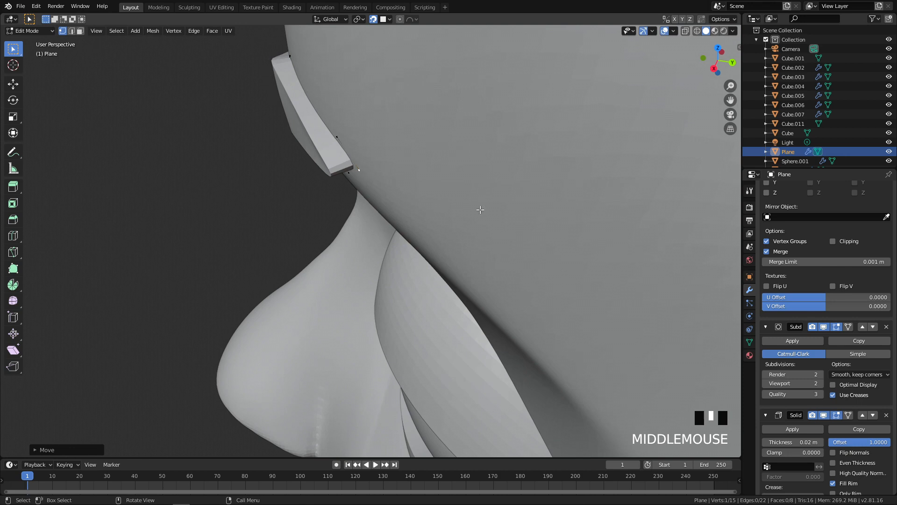
Step: Add a Bevel modifier to the eyebrow and inspect its edges at the outer end
scroll(790, 210, up, 4)
click(790, 189)
key(Escape)
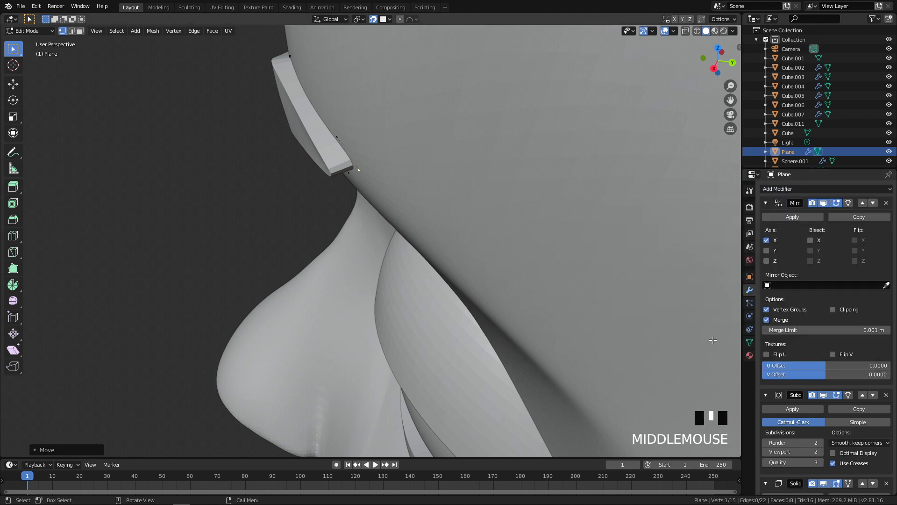
click(774, 189)
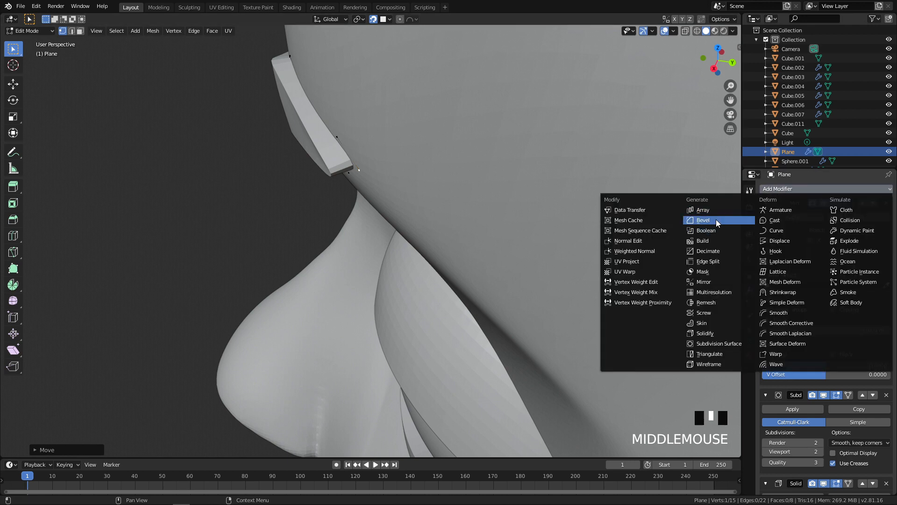
double_click(575, 214)
scroll(345, 160, up, 1)
shift+middle_drag(345, 160, 400, 180)
scroll(545, 264, up, 3)
scroll(514, 294, down, 1)
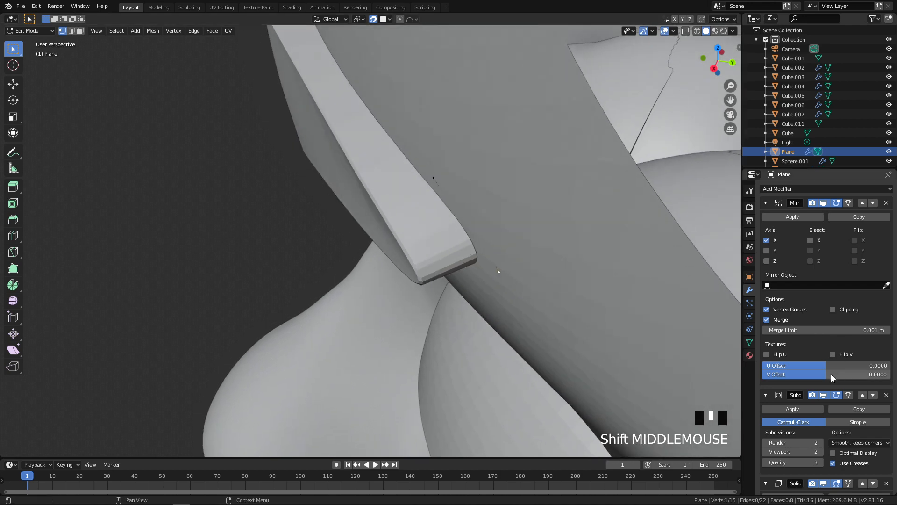
Step: Limit the eyebrow's Bevel modifier by Angle with a threshold of 60°
scroll(833, 374, down, 5)
scroll(830, 376, down, 10)
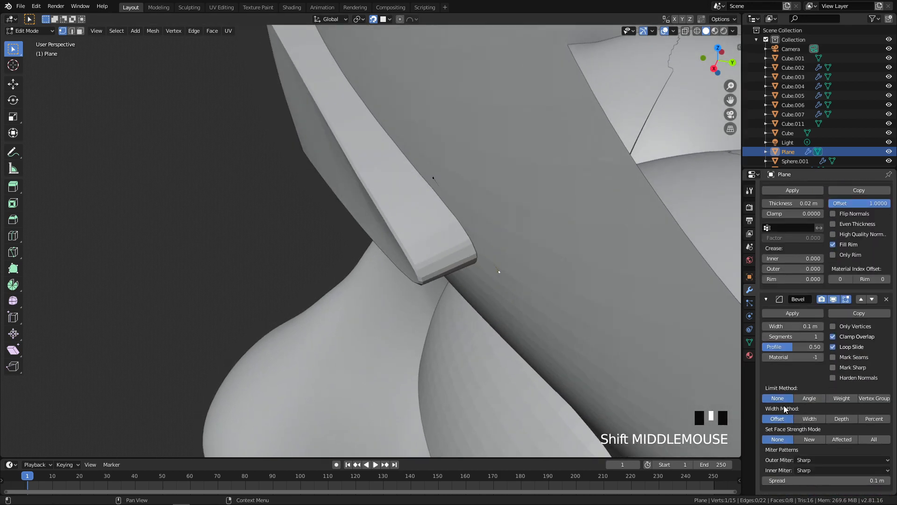
click(799, 398)
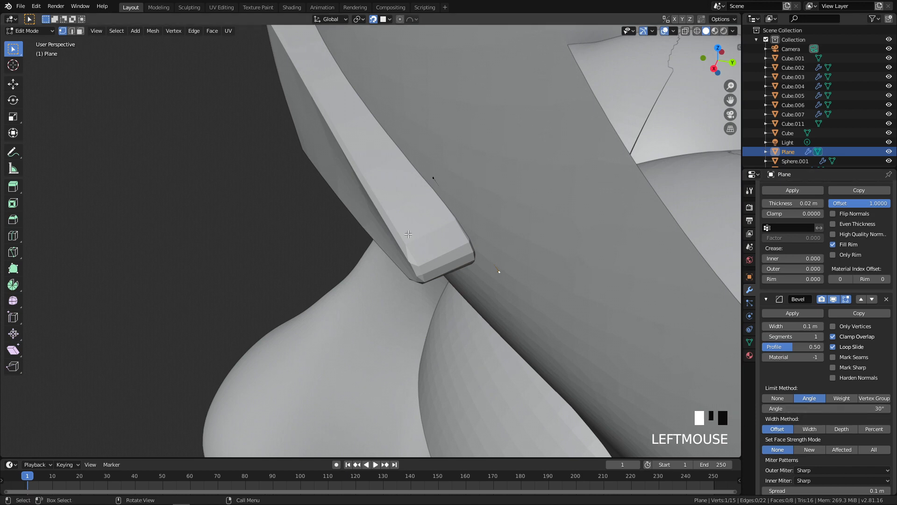
click(787, 409)
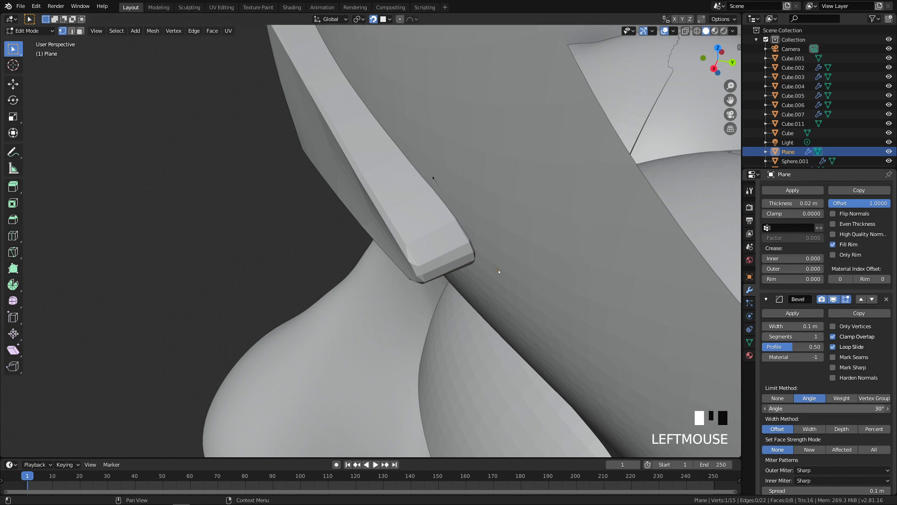
text(30.5d)
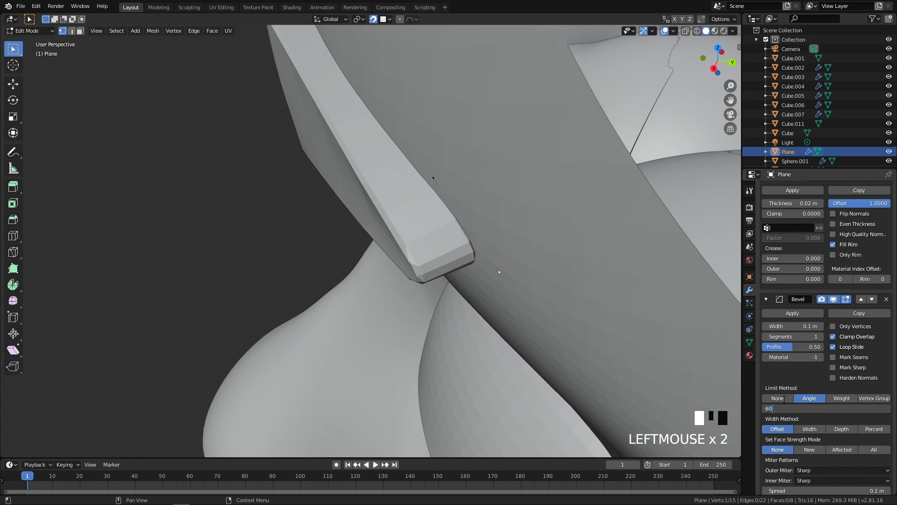
click(785, 400)
middle_drag(390, 269, 425, 196)
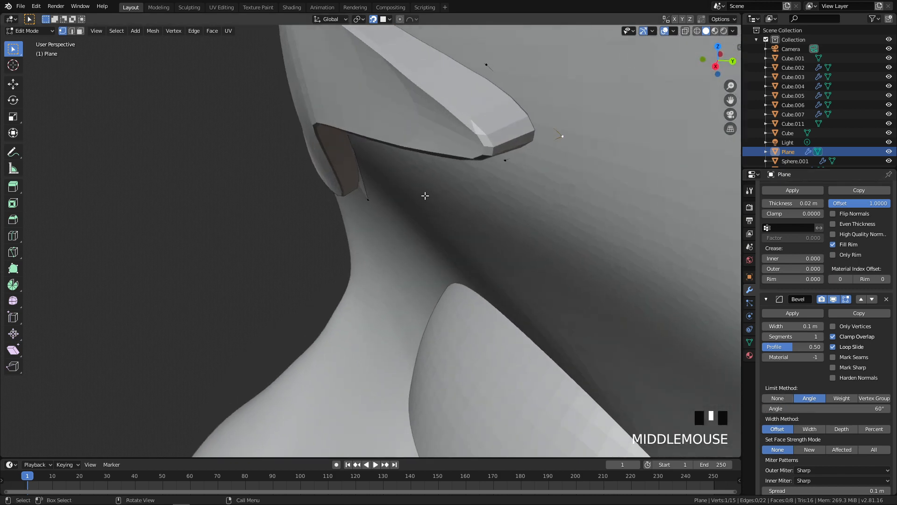
shift+middle_drag(455, 128, 437, 171)
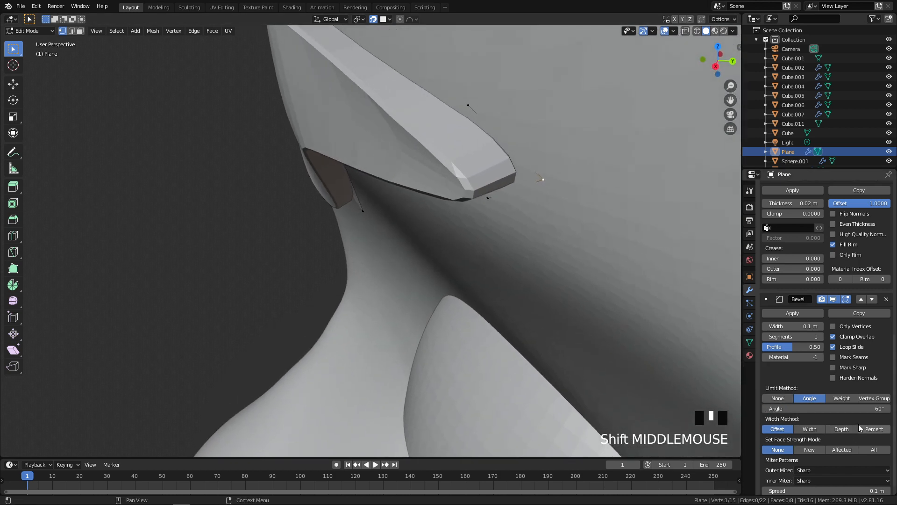
Step: Try a Bevel width of 0.24 m, turn off Clamp Overlap, and reduce the width to 0 m
drag(794, 326, 817, 326)
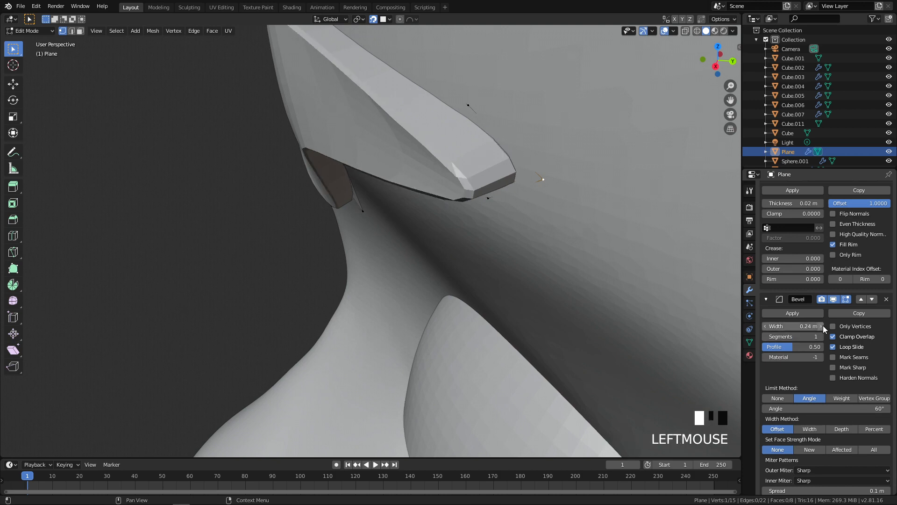
click(833, 337)
scroll(631, 304, down, 5)
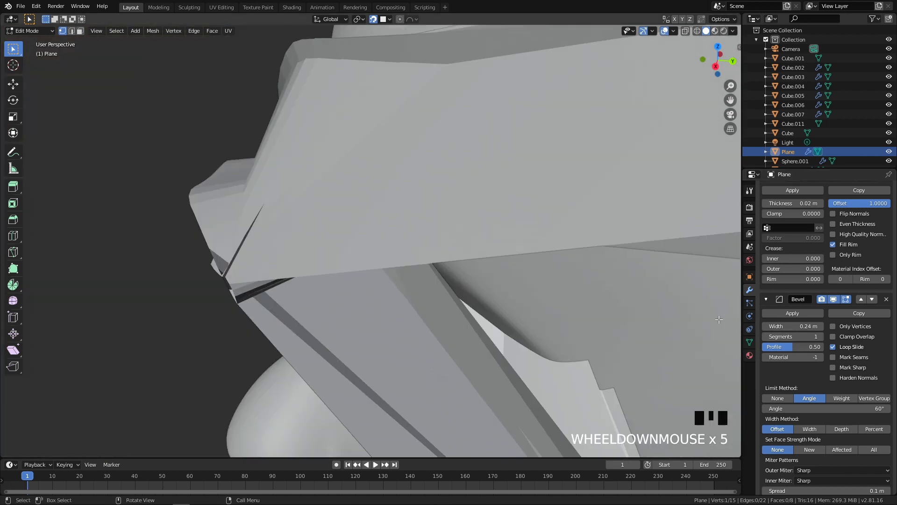
drag(804, 328, 767, 328)
scroll(538, 281, up, 4)
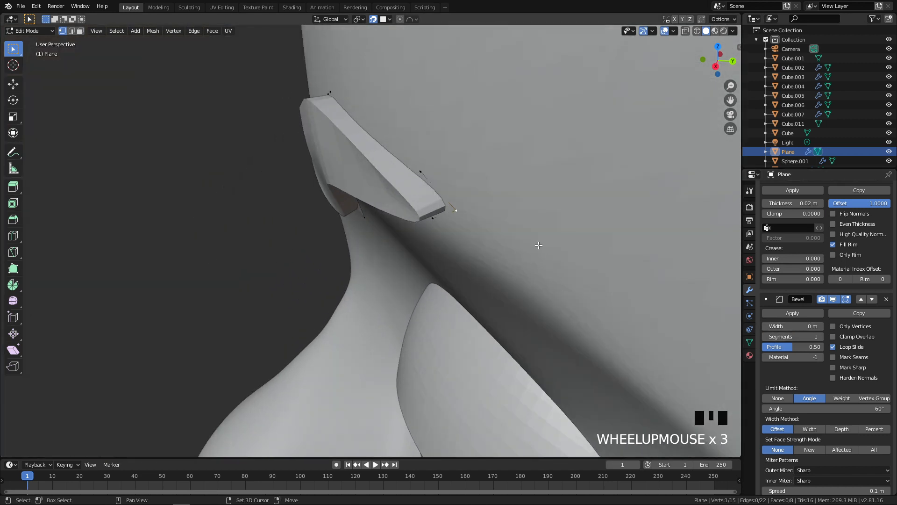
Step: Try Bevel widths of 0.001 m and 0.011 m on the eyebrow and settle on 0.002 m
click(821, 326)
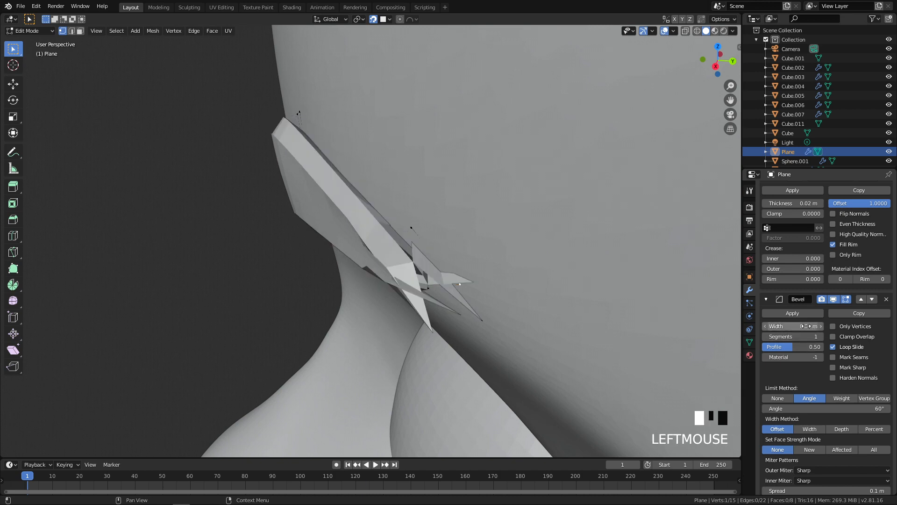
click(785, 326)
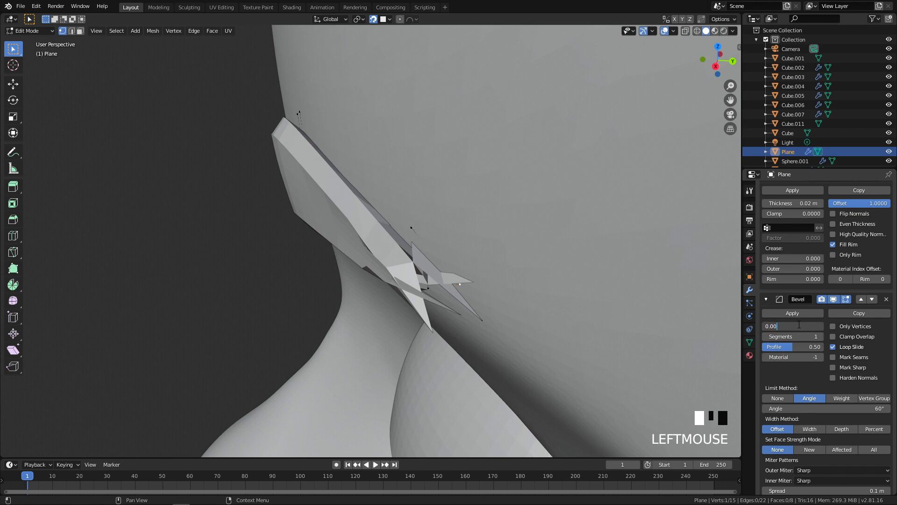
key(Return)
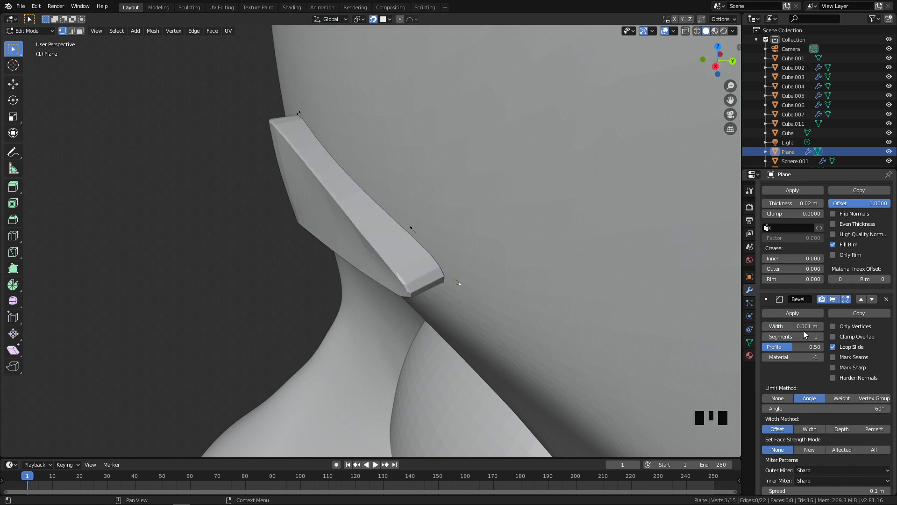
click(820, 328)
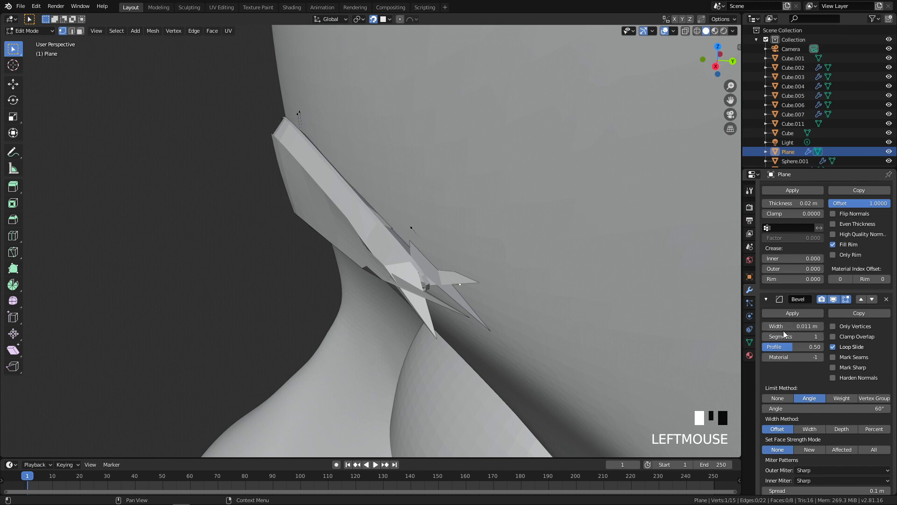
click(766, 327)
click(812, 326)
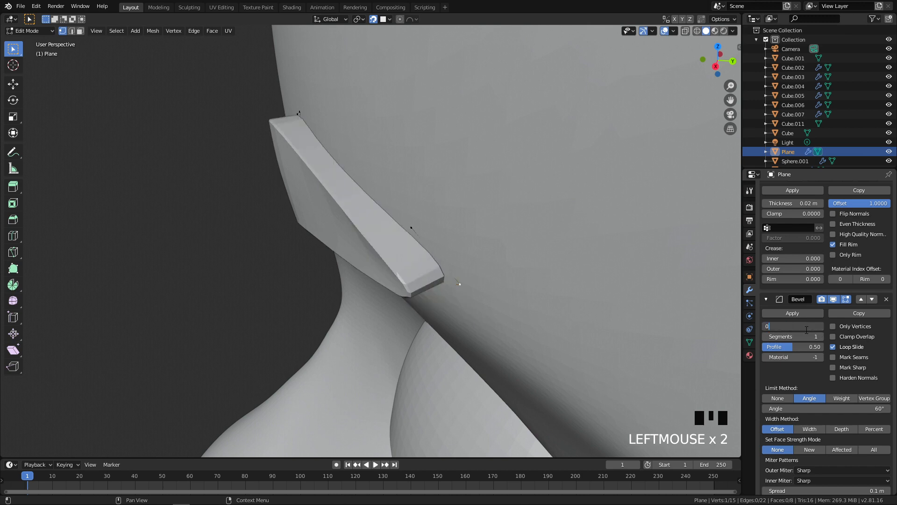
key(Return)
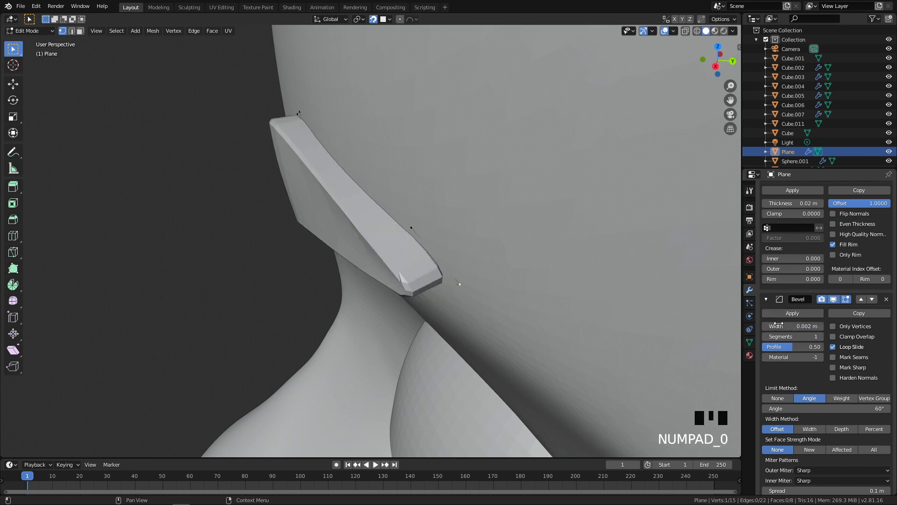
Step: Inspect the bevelled tail up close and switch the Bevel's width method to Width after comparing it with Depth
middle_drag(561, 271, 583, 295)
scroll(582, 286, up, 2)
shift+middle_drag(543, 202, 535, 211)
scroll(533, 218, up, 2)
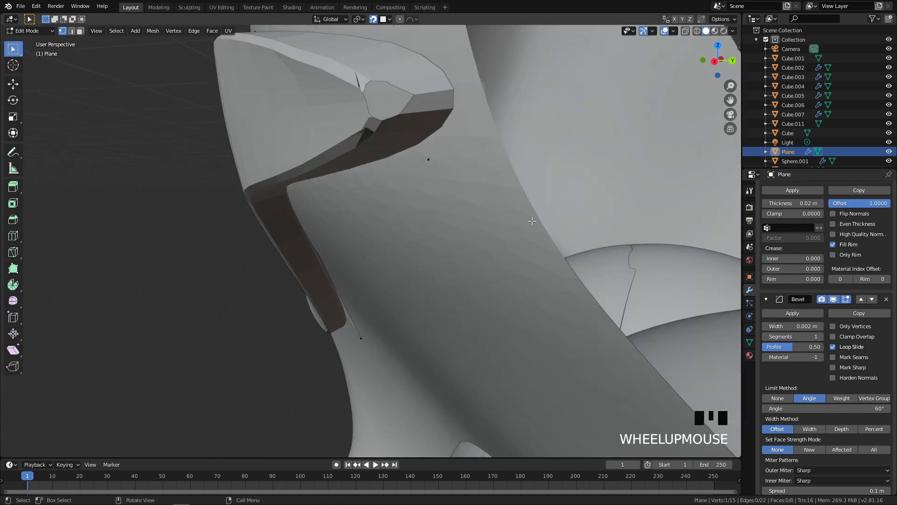
scroll(532, 221, down, 2)
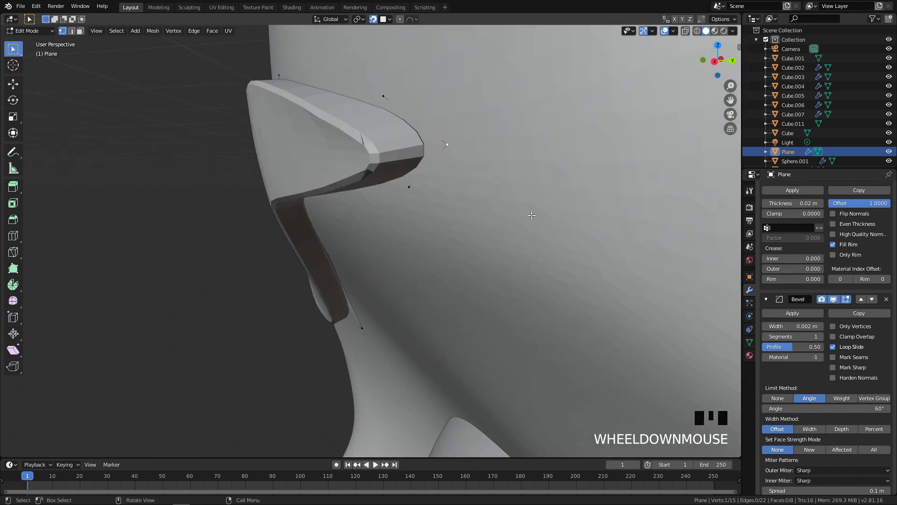
click(814, 431)
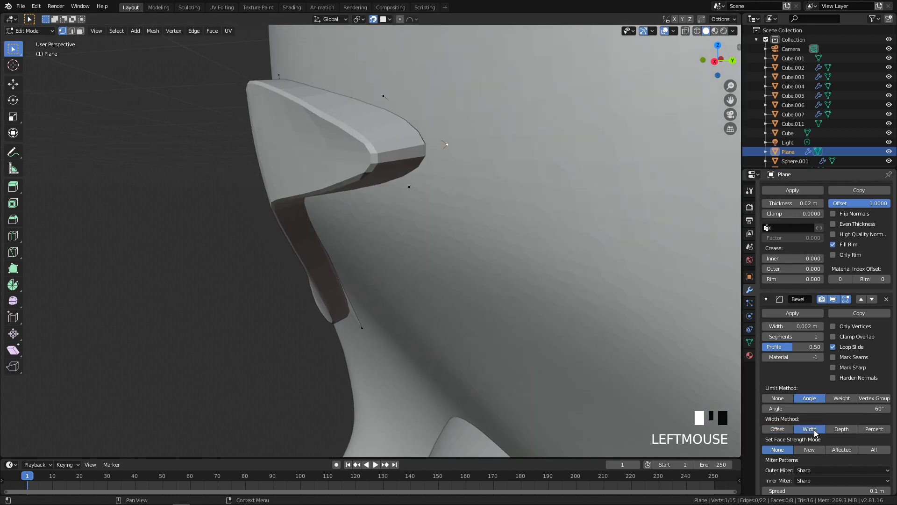
click(834, 430)
click(809, 430)
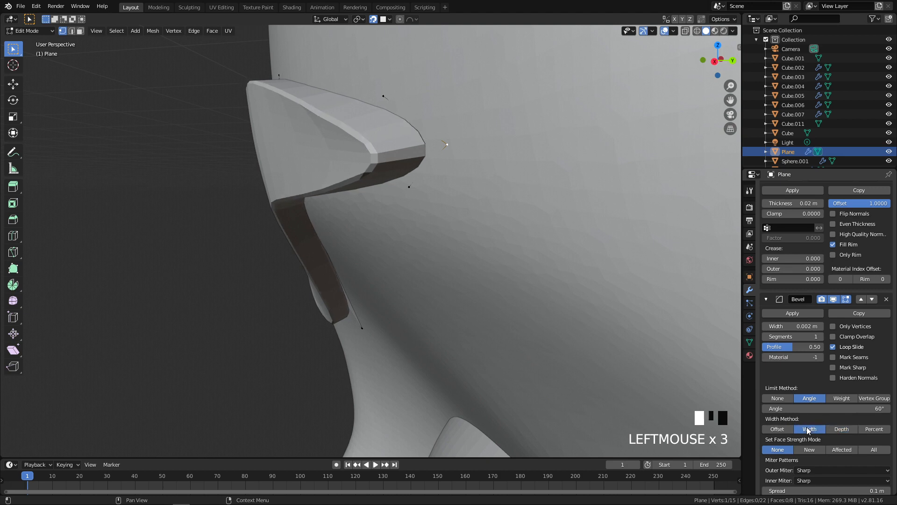
Step: Try a Bevel width of 0.012 m and remove the Bevel modifier from the eyebrow
mouse_move(790, 327)
mouse_down()
mouse_move(822, 326)
mouse_move(798, 326)
mouse_up()
mouse_move(411, 260)
middle_down()
mouse_move(460, 252)
mouse_move(426, 266)
middle_up()
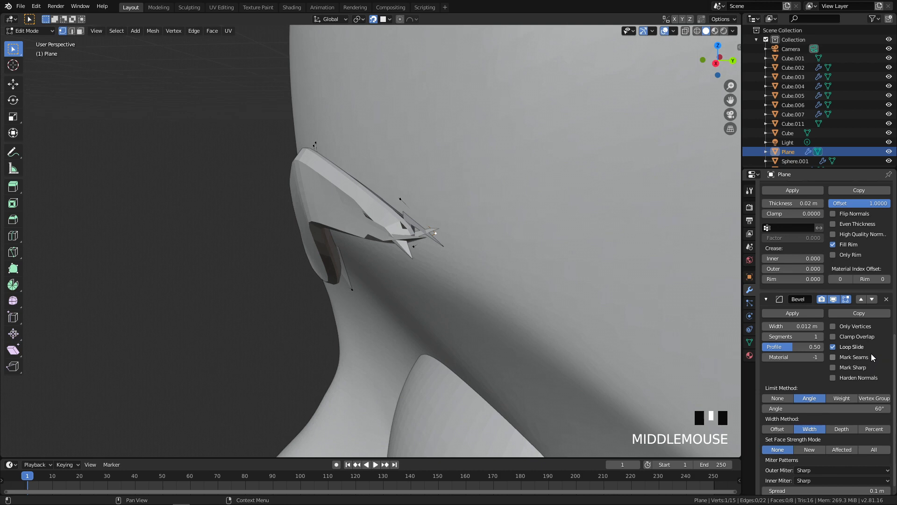
click(888, 299)
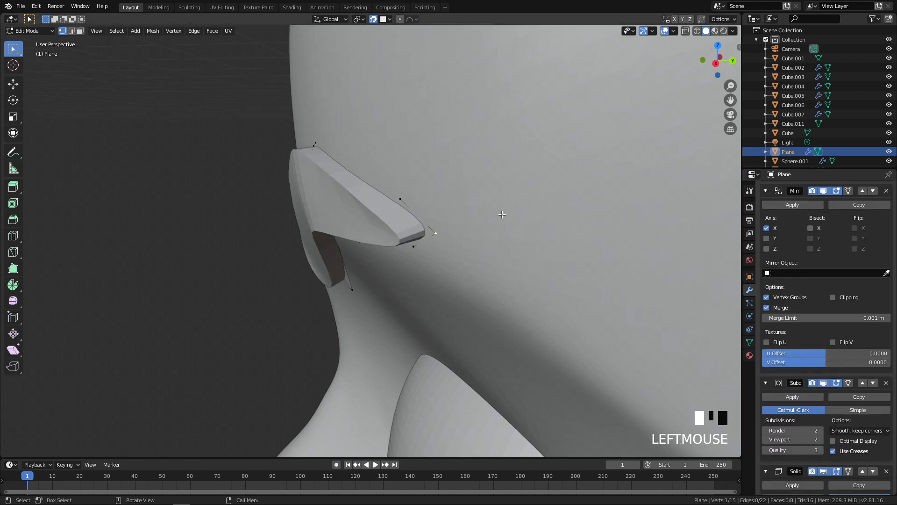
Step: Add a second Subdivision Surface modifier after Solidify to round the eyebrow's edges, and inspect the outer end from several angles
scroll(570, 224, up, 13)
scroll(569, 224, down, 2)
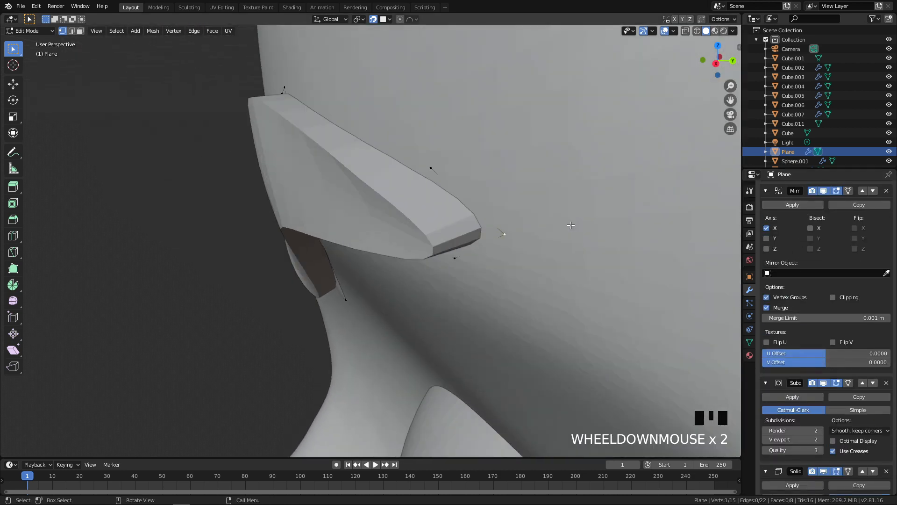
scroll(571, 224, down, 1)
scroll(826, 251, up, 1)
click(785, 189)
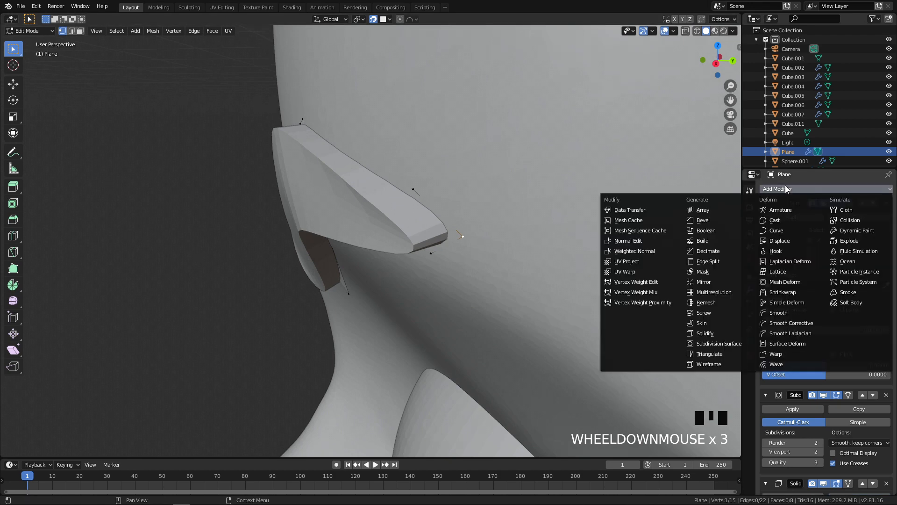
click(722, 348)
middle_drag(722, 348, 458, 292)
scroll(644, 268, down, 2)
scroll(413, 276, up, 2)
middle_drag(413, 276, 407, 278)
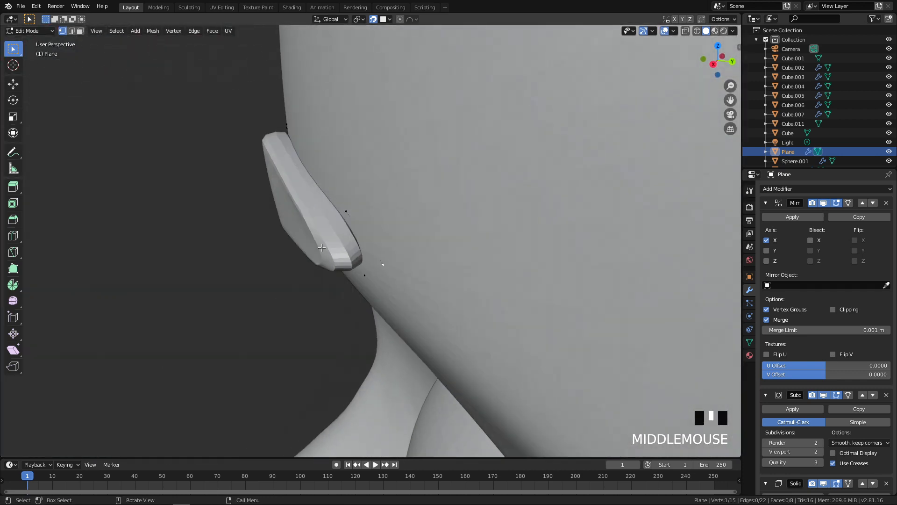
Step: Set the second Subdivision Surface modifier's viewport level to 2 and check the rounded eyebrow from several angles and the front
scroll(329, 242, up, 1)
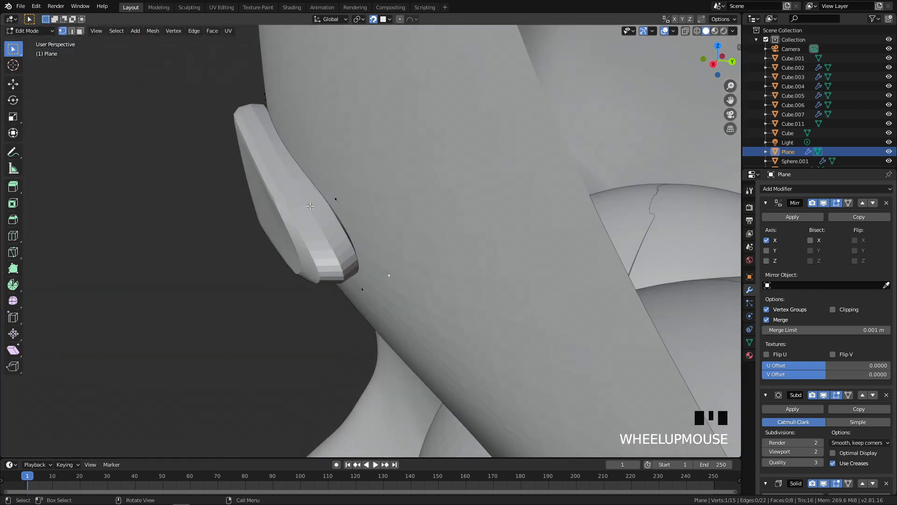
scroll(837, 467, down, 10)
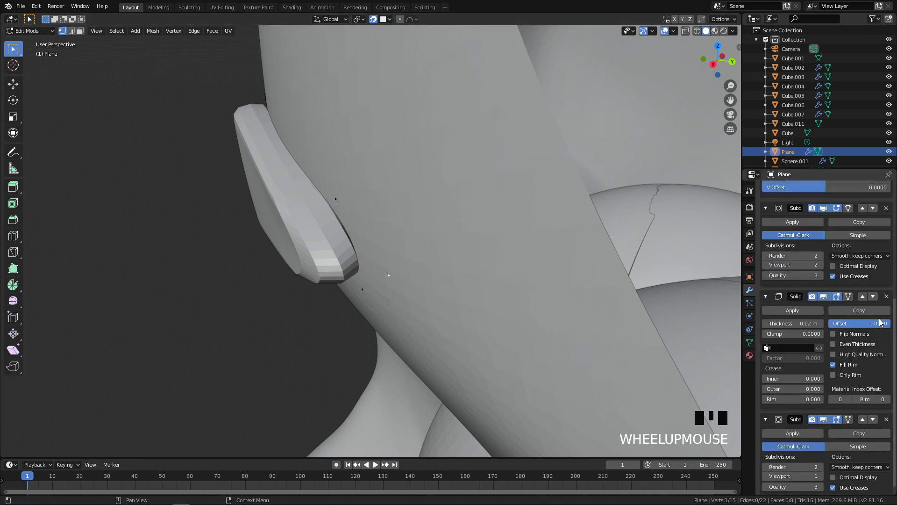
scroll(830, 470, down, 1)
click(821, 469)
middle_drag(490, 243, 487, 267)
scroll(529, 265, down, 4)
key(q)
scroll(481, 264, up, 3)
middle_drag(461, 241, 467, 205)
scroll(509, 174, down, 3)
key(q)
click(565, 146)
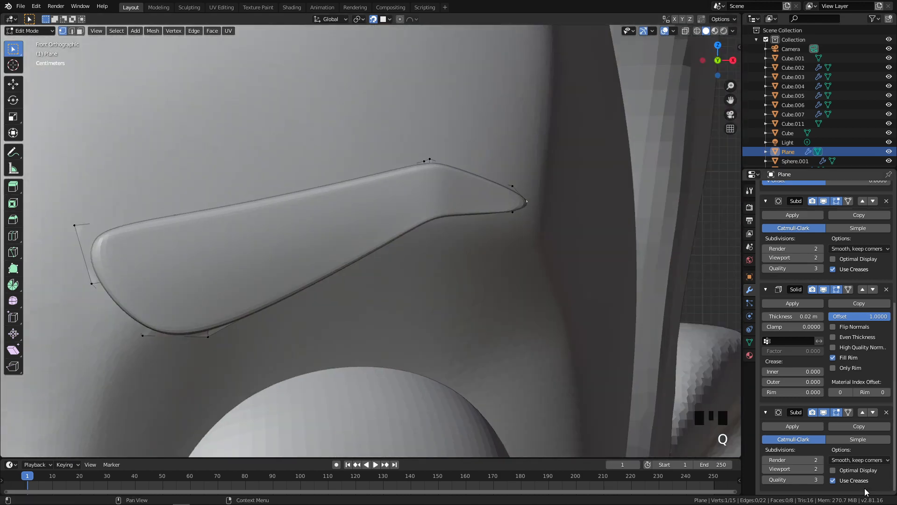
Step: Try a viewport level of 3 on both Subdivision Surface modifiers and return each to 2
click(820, 470)
scroll(487, 325, down, 6)
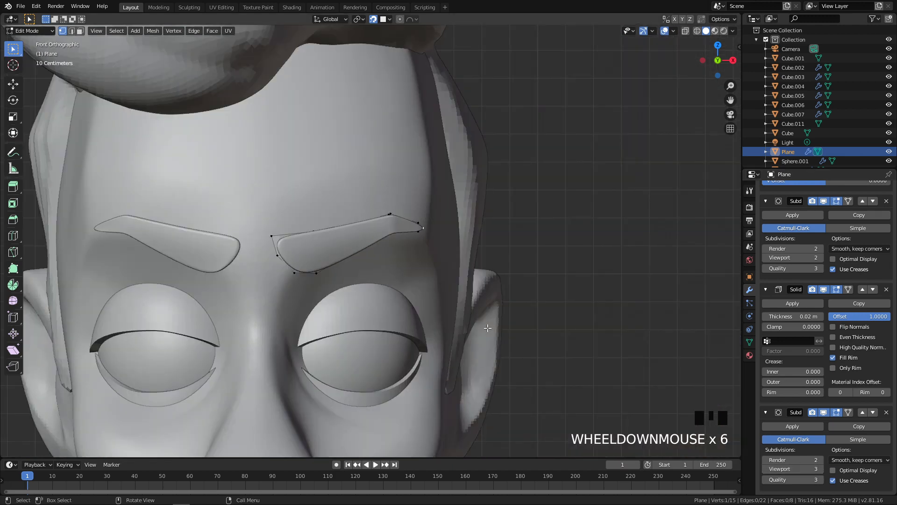
scroll(488, 327, up, 4)
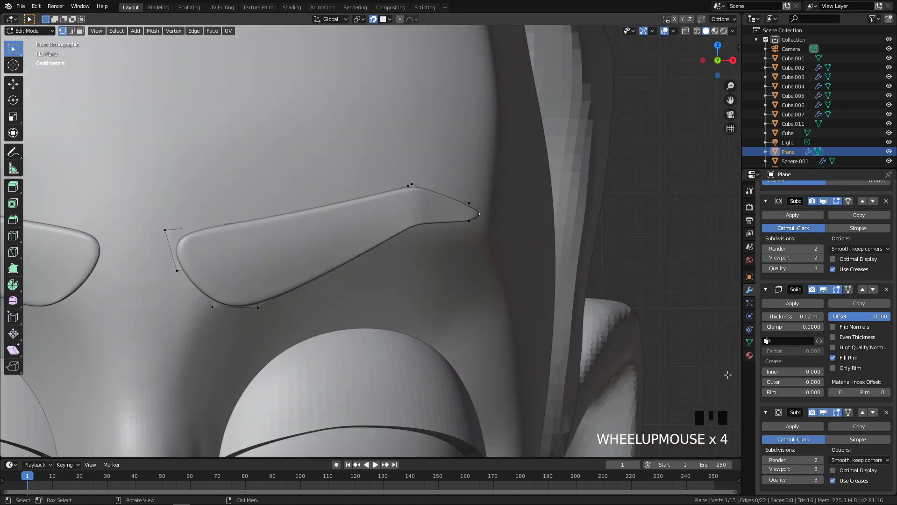
click(821, 258)
scroll(330, 295, up, 3)
middle_drag(437, 250, 348, 281)
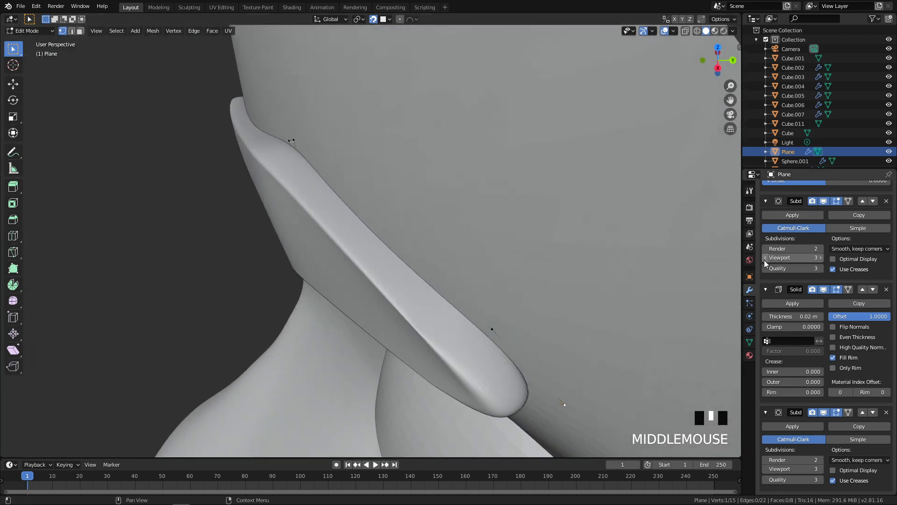
click(766, 258)
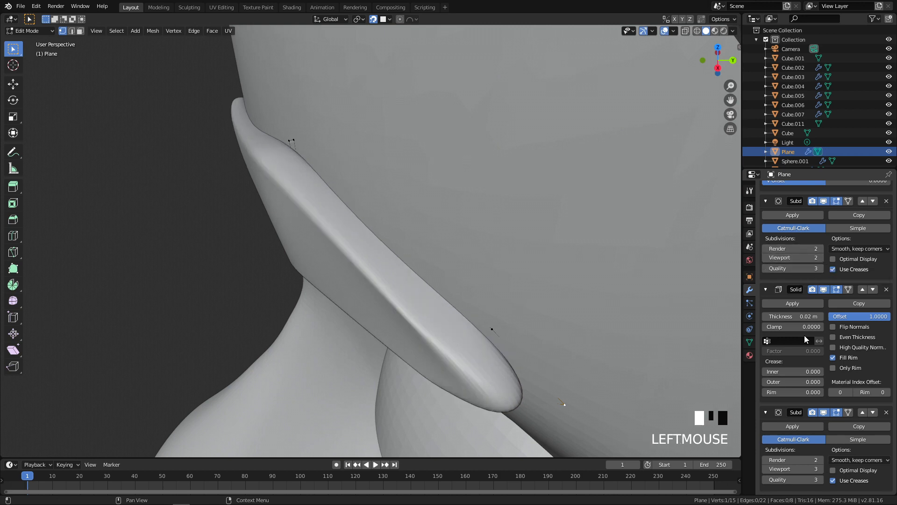
click(767, 469)
scroll(506, 340, down, 2)
middle_drag(507, 340, 514, 296)
key(q)
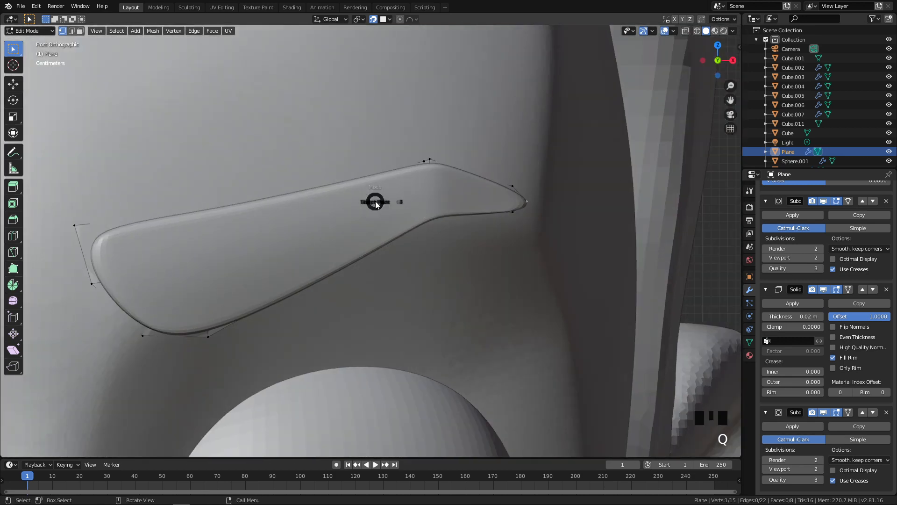
Step: Add a loop cut across the eyebrow's inner end and slide it about 0.86 toward the inner edge
key(Tab)
key(Tab)
right_click(171, 231)
right_click(195, 231)
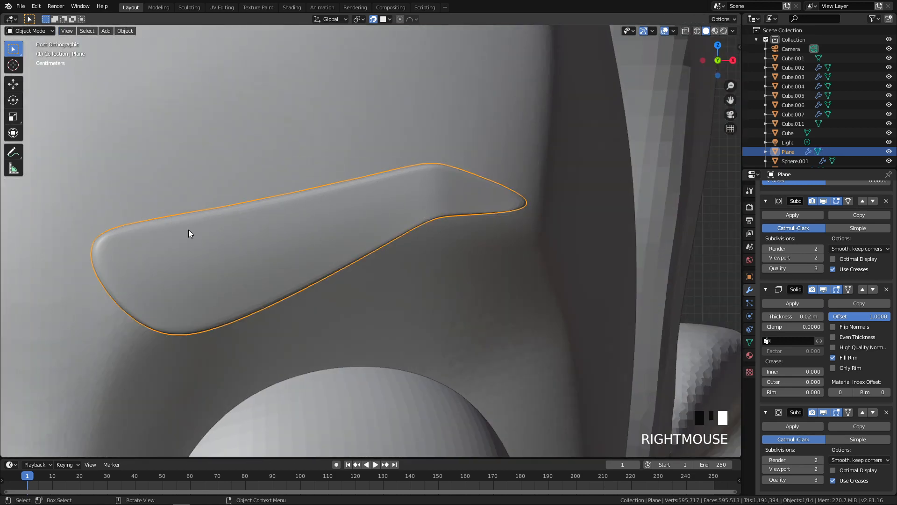
key(Tab)
scroll(278, 261, down, 3)
shift+middle_drag(232, 269, 215, 243)
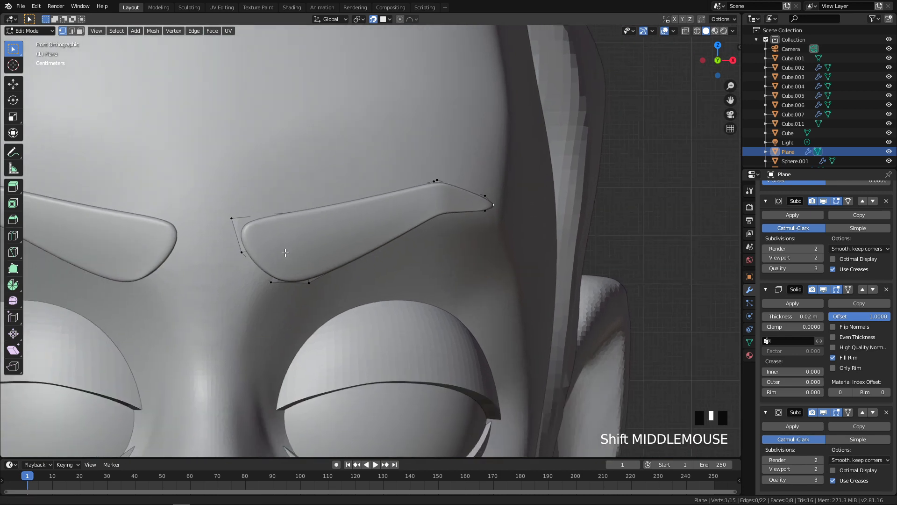
scroll(219, 234, up, 2)
key(ctrl+r)
click(236, 202)
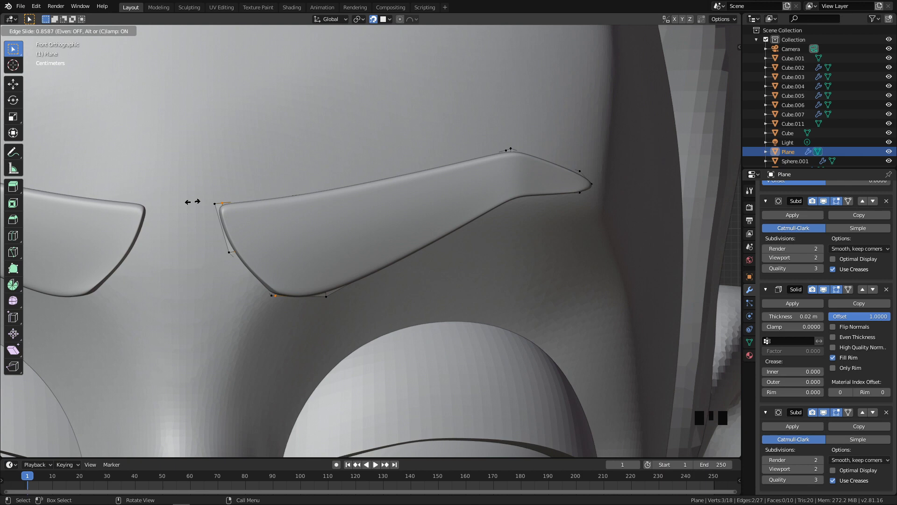
click(191, 200)
scroll(302, 266, down, 7)
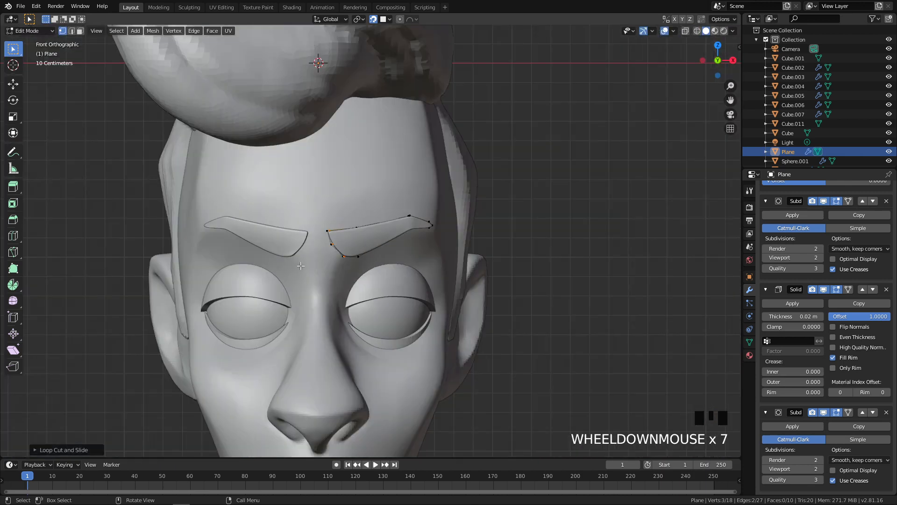
Step: Move a bottom vertex at the eyebrow's inner corner slightly and check both brows from the front
scroll(347, 284, up, 6)
middle_drag(348, 285, 280, 240)
click(221, 266)
key(g)
click(223, 270)
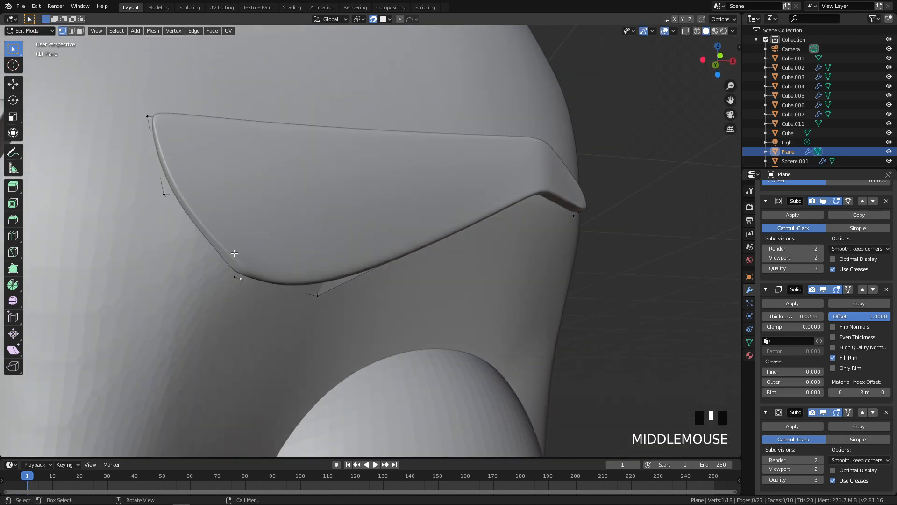
key(q)
scroll(368, 254, down, 2)
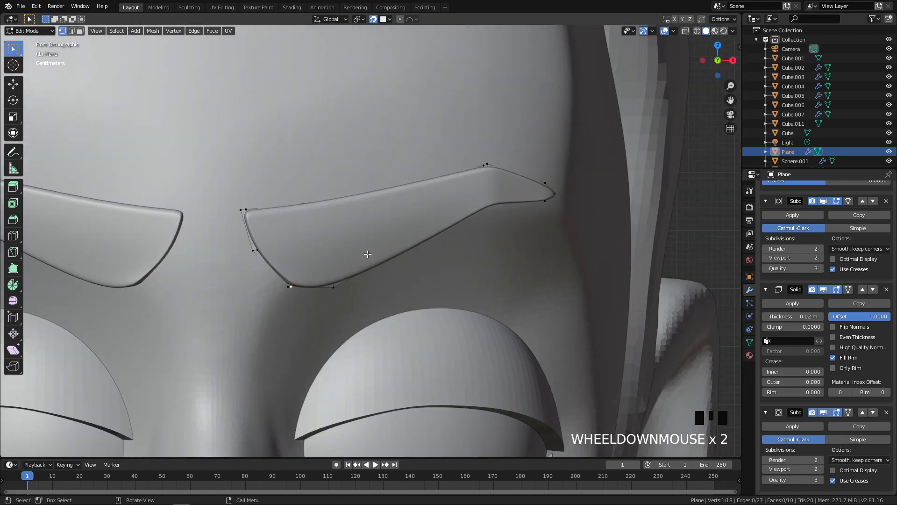
scroll(377, 287, down, 9)
scroll(321, 293, up, 8)
Step: Select the pair of bottom vertices at the eyebrow's inner corner and try to move them
middle_drag(321, 293, 397, 233)
scroll(367, 283, up, 4)
shift+click(293, 142)
key(q)
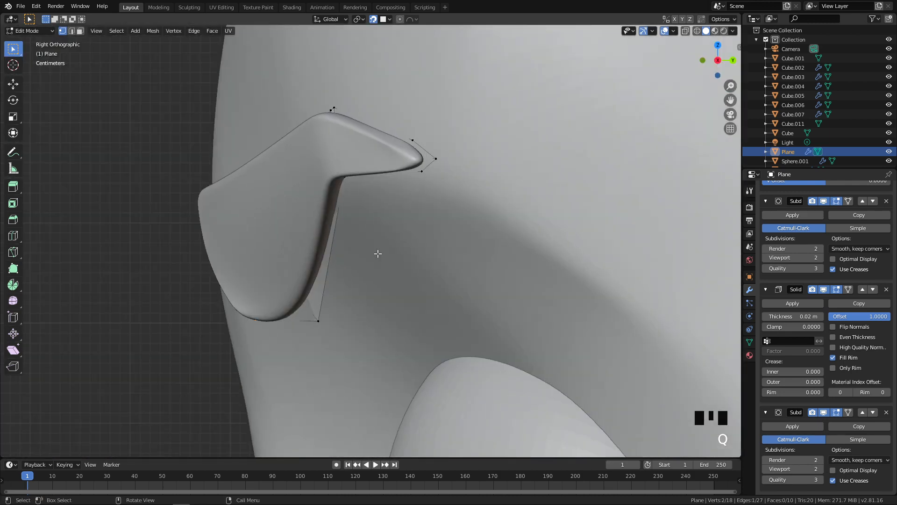
key(q)
middle_drag(295, 266, 264, 233)
key(g)
key(g)
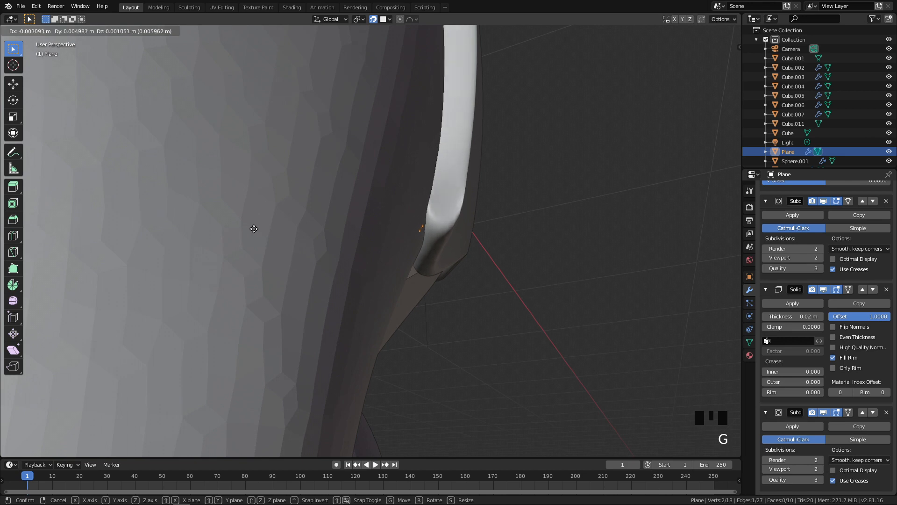
key(Escape)
Step: Turn off snapping, try moving the inner corner's two bottom vertices freely, and undo the move
key(shift+Tab)
key(g)
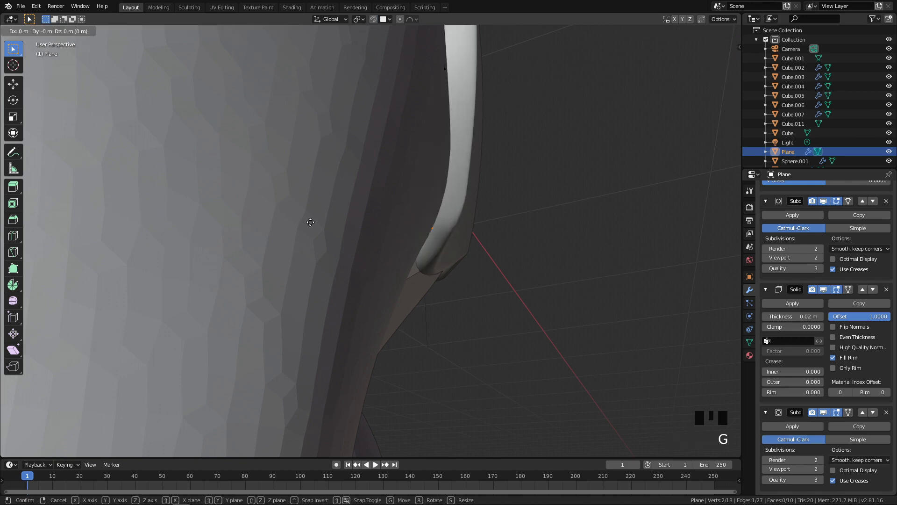
click(300, 221)
middle_drag(300, 221, 347, 257)
scroll(348, 256, down, 3)
key(ctrl+z)
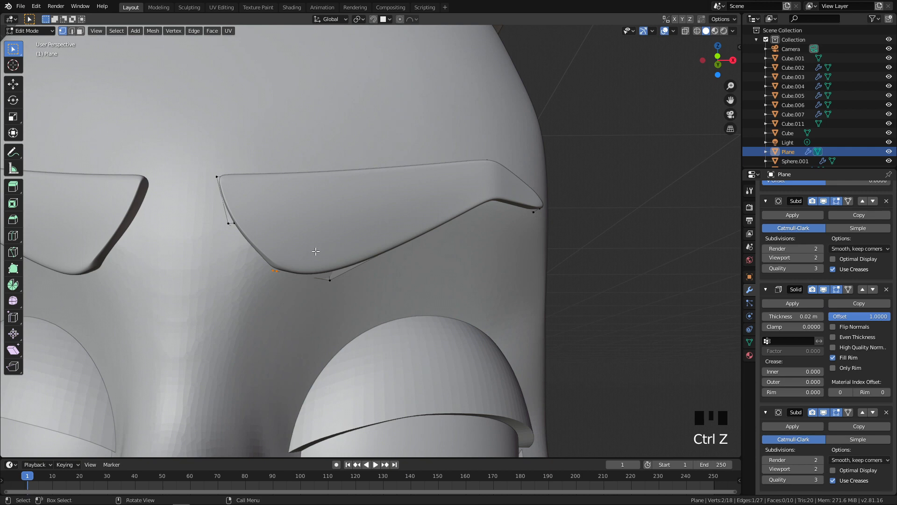
Step: Slide the new loop's bottom vertex along the eyebrow's lower edge, away from the inner corner
click(276, 271)
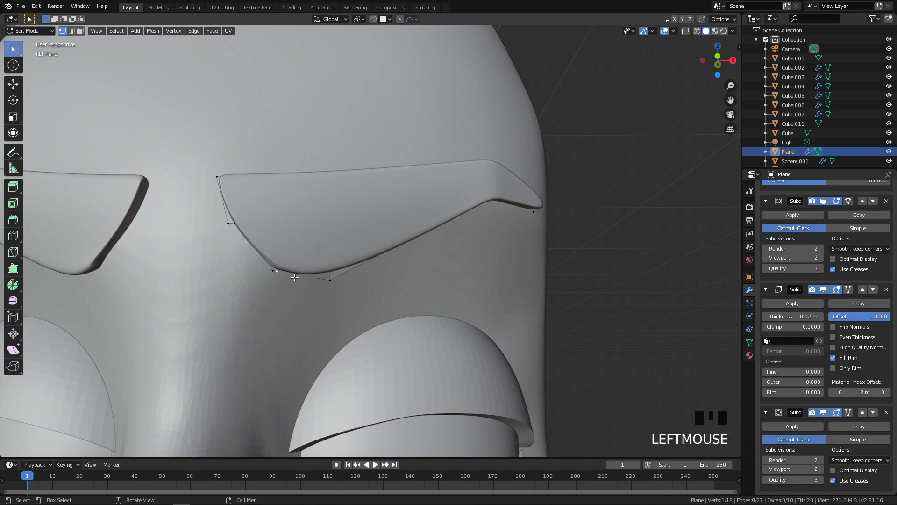
key(g)
key(g)
click(298, 277)
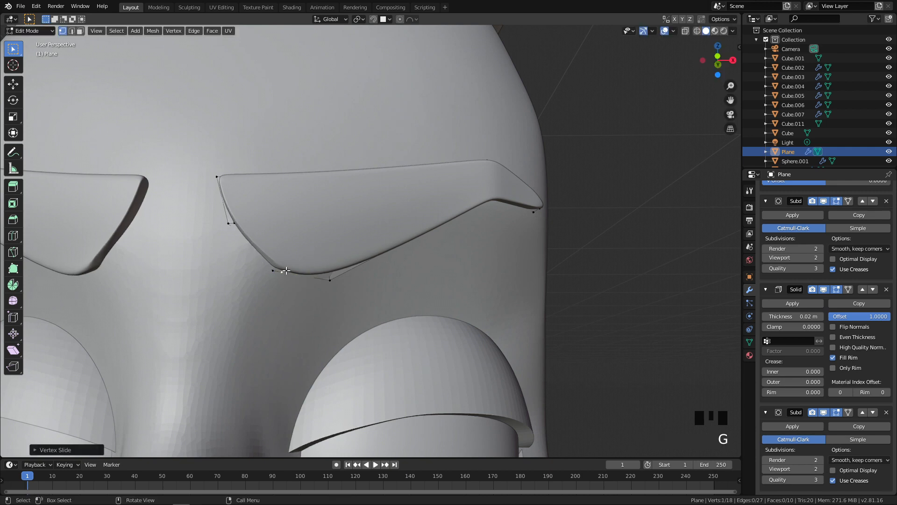
scroll(254, 270, up, 2)
click(215, 286)
key(g)
key(g)
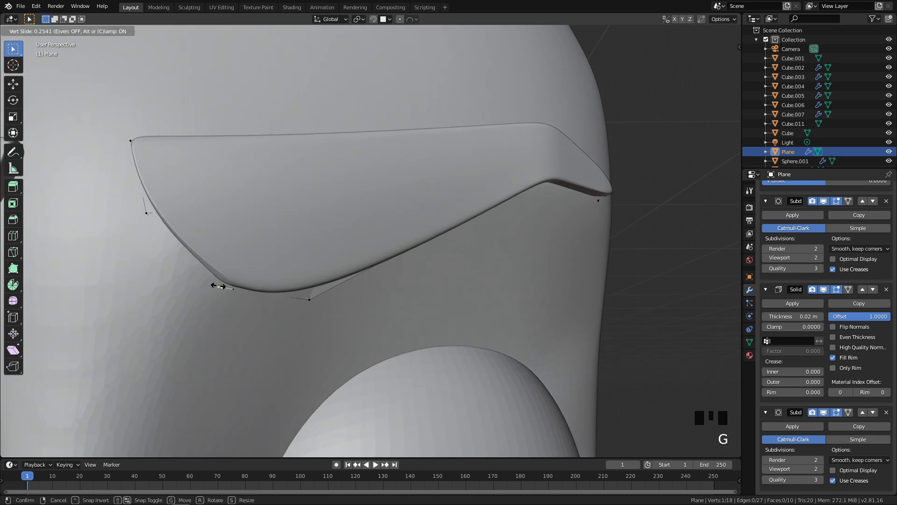
right_click(217, 284)
click(145, 212)
key(g)
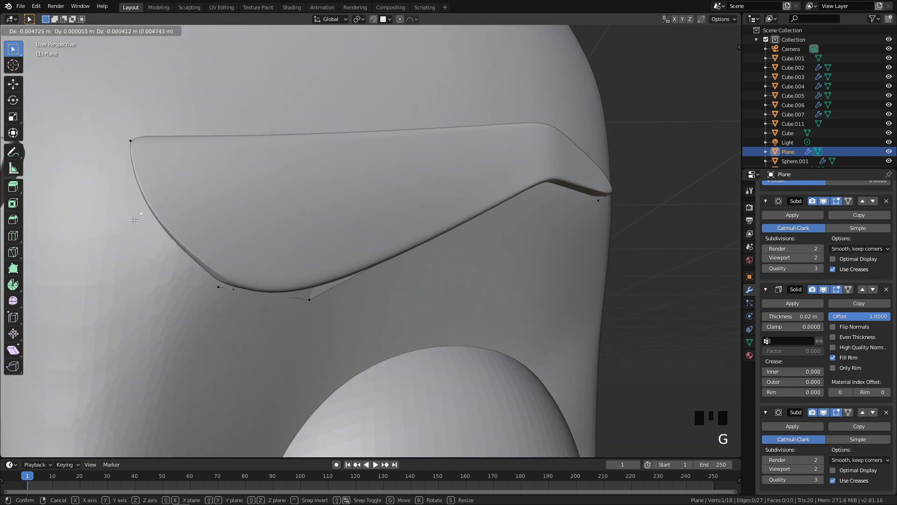
right_click(122, 222)
Step: Move the new loop's middle vertex at the eyebrow's inner end
drag(151, 203, 174, 220)
key(g)
key(g)
key(g)
click(185, 218)
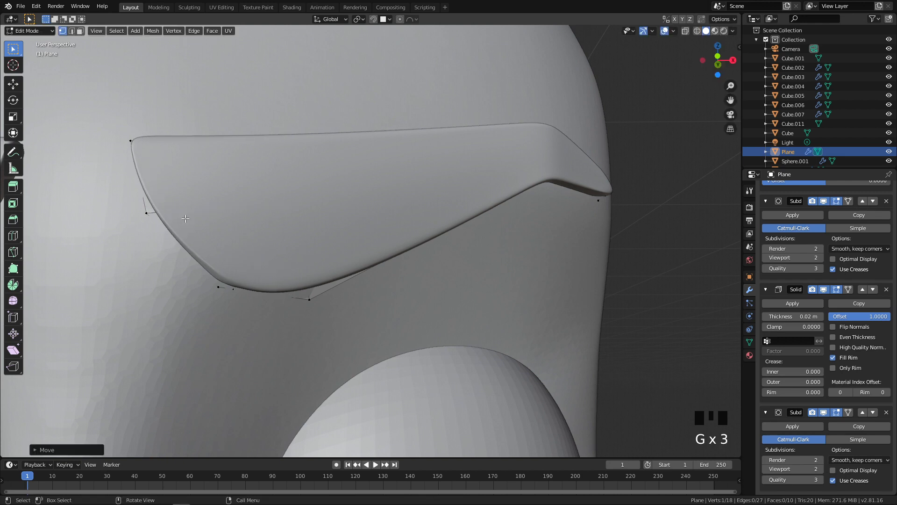
Step: Select the new loop's top vertex in wireframe and slide it along the eyebrow's upper edge, away from the inner corner
click(133, 139)
click(134, 139)
key(z)
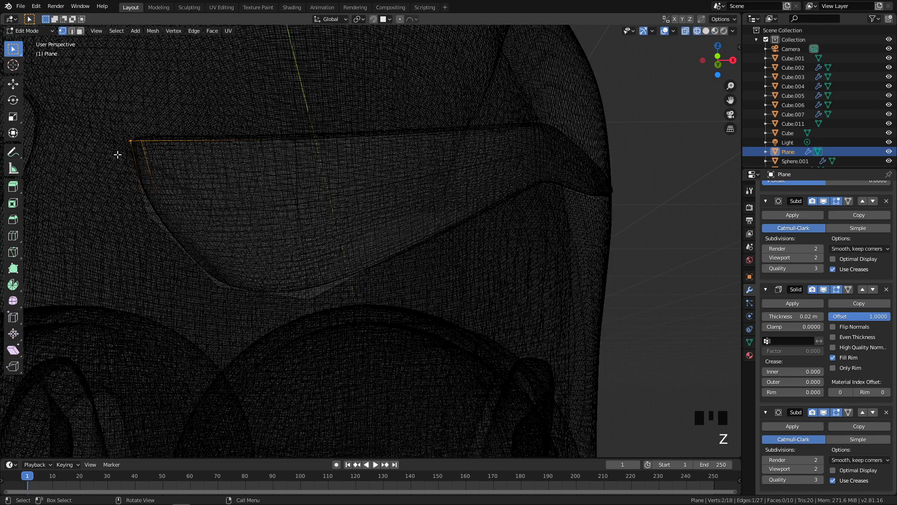
click(144, 142)
key(z)
key(g)
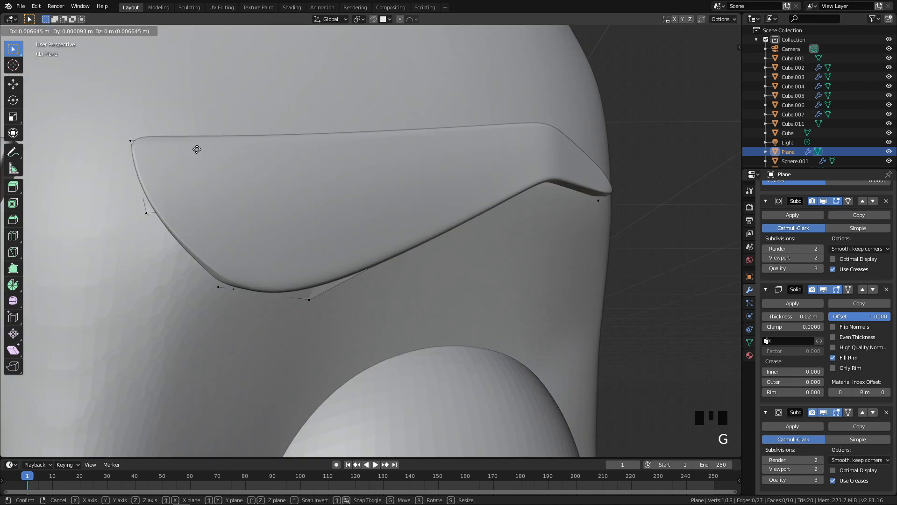
key(g)
click(200, 147)
scroll(202, 153, down, 5)
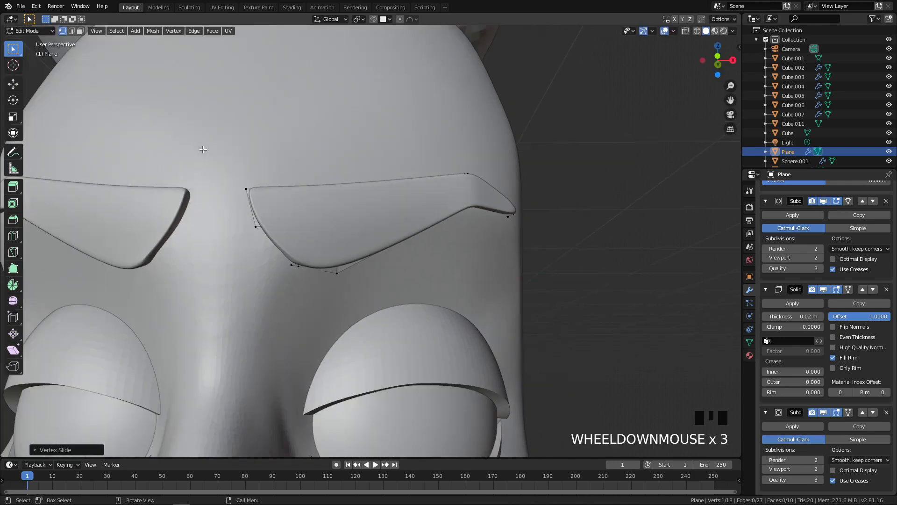
Step: Leave Edit Mode, deselect everything and examine both eyebrows on the face in front view
scroll(202, 152, down, 1)
key(grave)
click(286, 221)
scroll(467, 181, down, 3)
key(Tab)
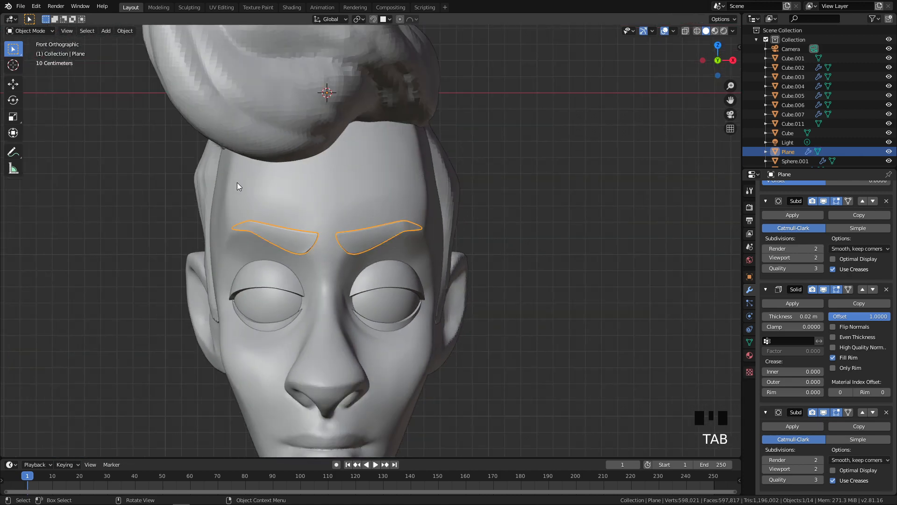
key(alt+a)
scroll(428, 272, down, 6)
scroll(433, 285, up, 4)
shift+middle_drag(433, 285, 433, 237)
scroll(432, 236, up, 4)
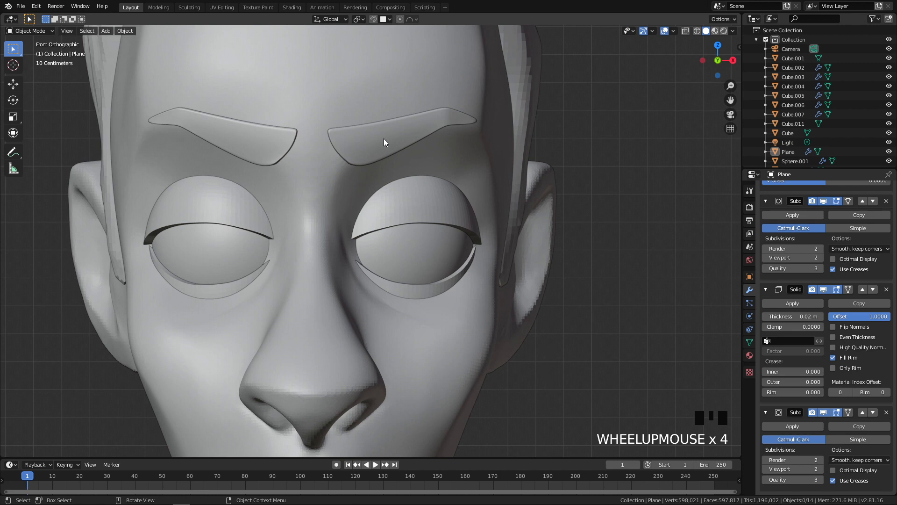
shift+middle_drag(423, 135, 348, 184)
scroll(347, 185, up, 2)
Step: Select the eyebrow object and reopen its mesh in Edit Mode
click(339, 161)
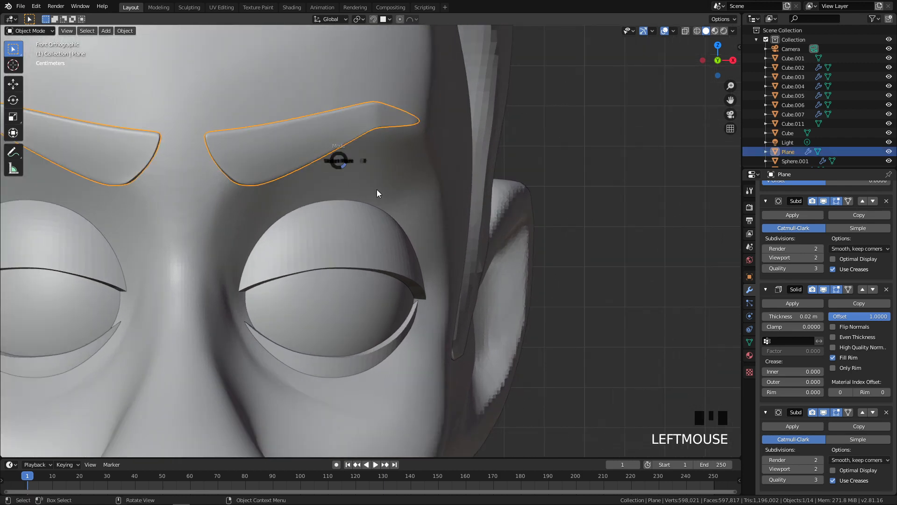
key(Tab)
key(Tab)
key(z)
key(z)
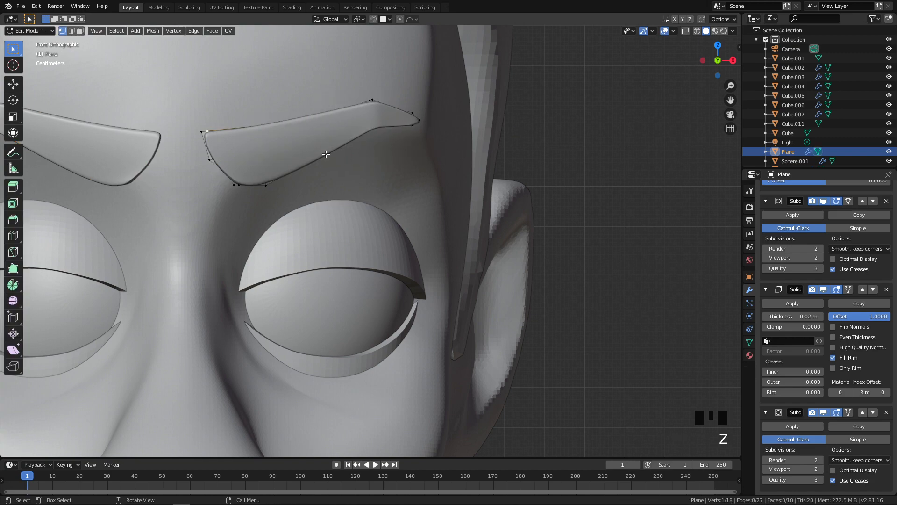
click(395, 180)
key(z)
click(262, 182)
key(g)
right_click(289, 178)
Step: Add a centred loop cut across the middle of the eyebrow's long section
key(ctrl+r)
click(326, 133)
right_click(322, 140)
Step: Raise the middle loop's bottom vertex with snapping enabled so the eyebrow's underside curves inward
drag(304, 149, 365, 176)
key(z)
key(z)
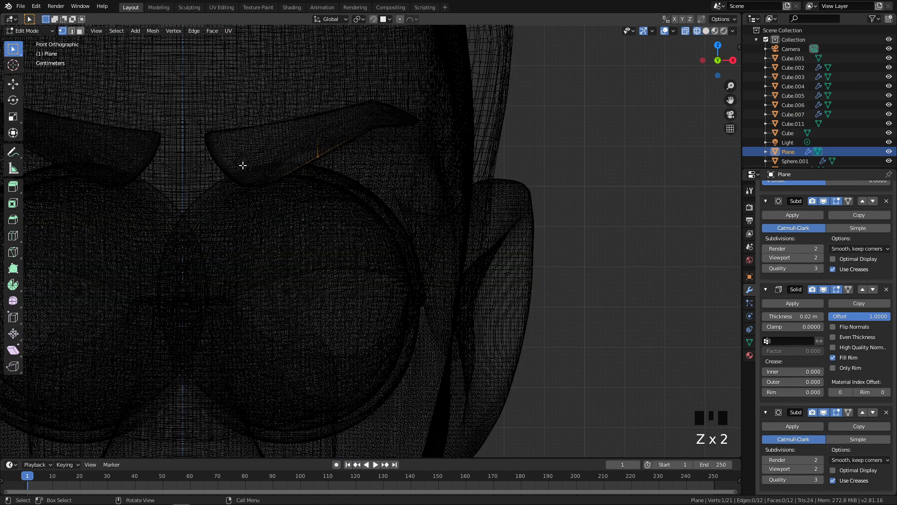
key(z)
key(g)
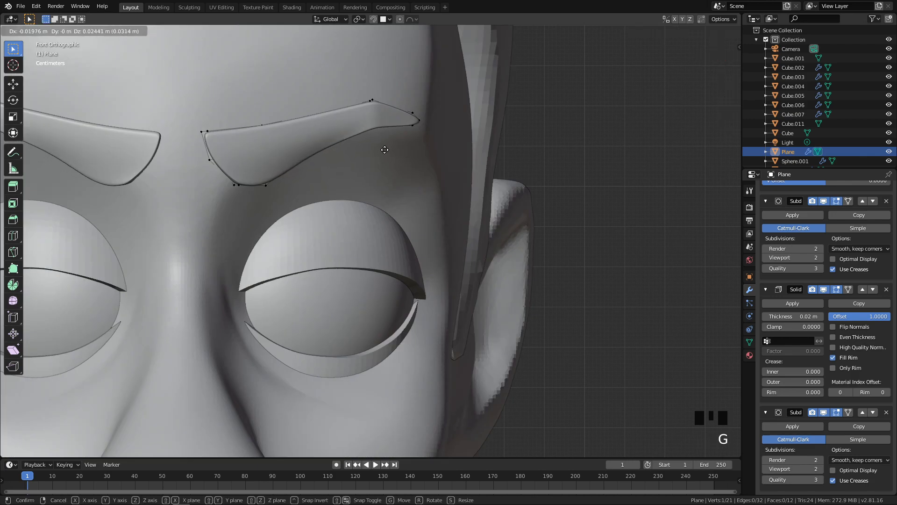
click(384, 148)
key(g)
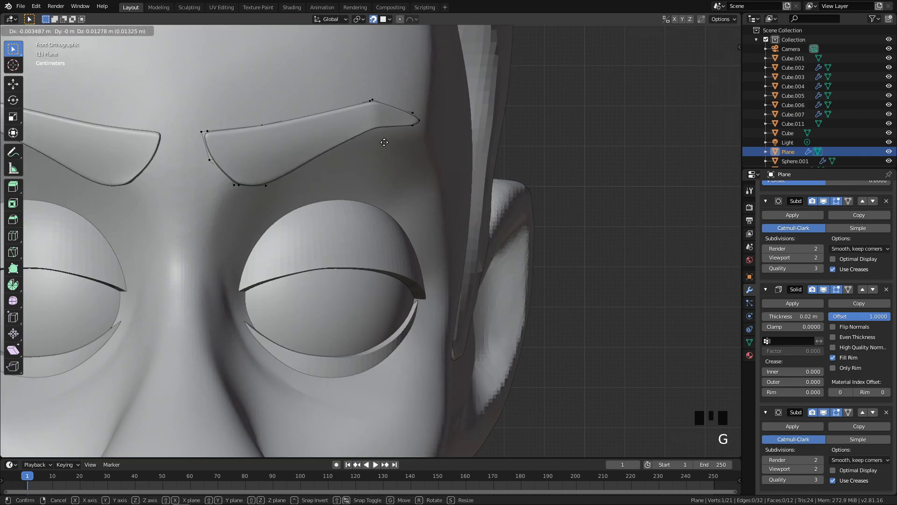
click(383, 135)
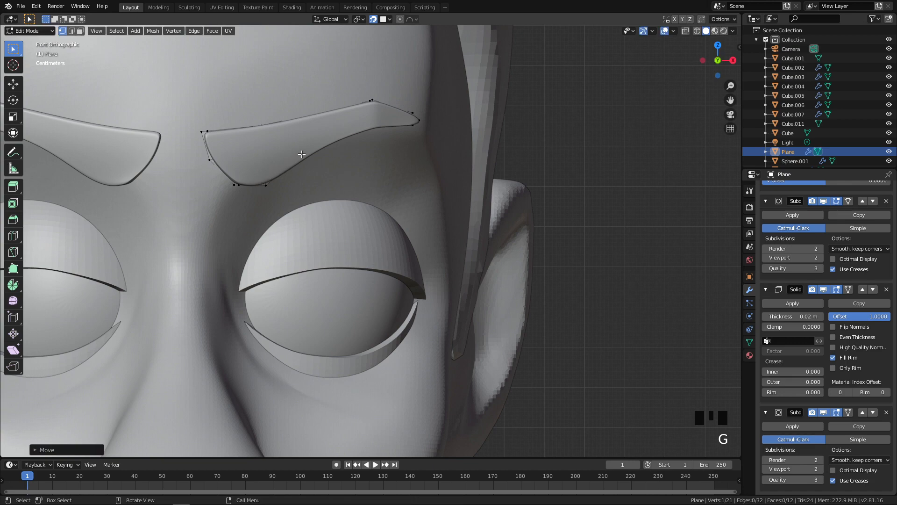
key(g)
click(392, 135)
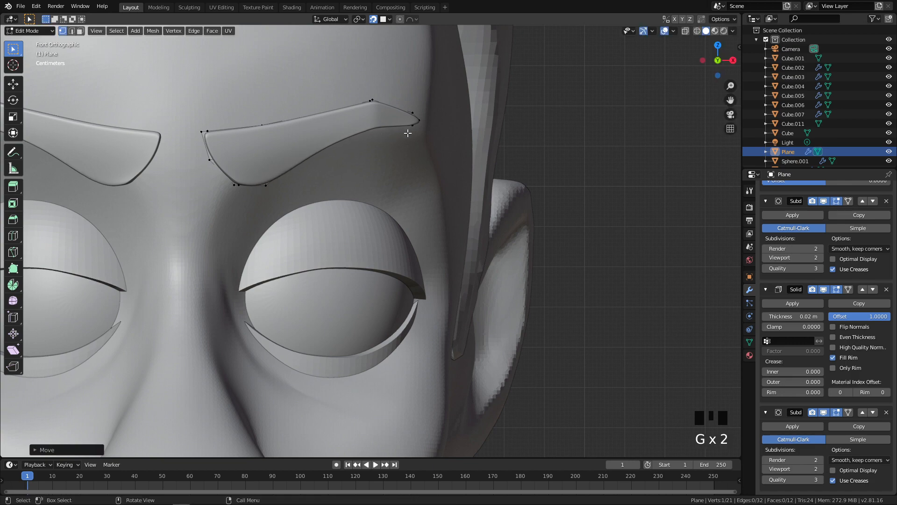
Step: Lower the middle loop's bottom vertex by about 0.02 m to soften the inward curve of the eyebrow's underside
scroll(407, 135, down, 5)
scroll(400, 150, up, 4)
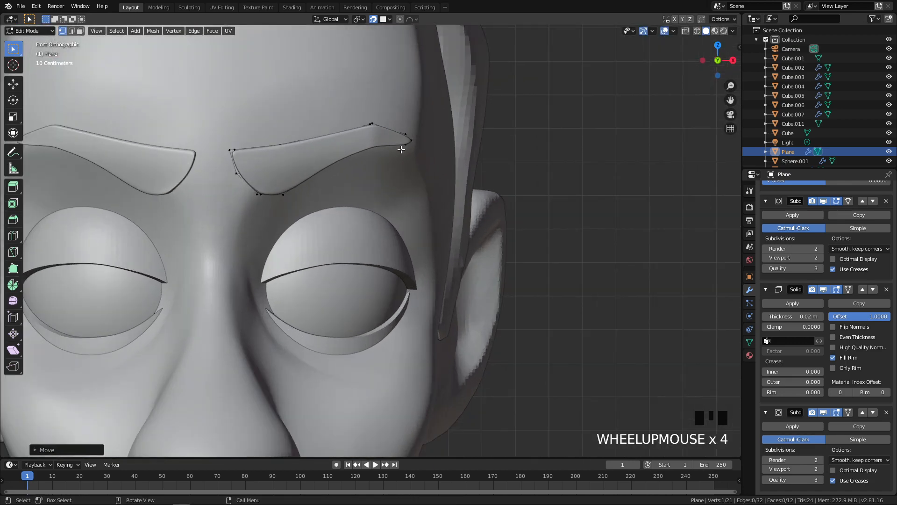
scroll(400, 149, up, 1)
key(g)
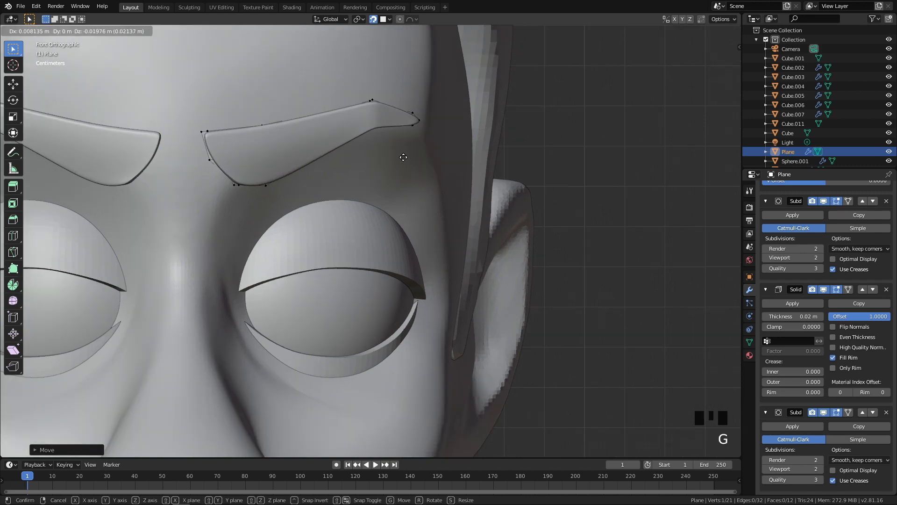
click(404, 157)
Step: Nudge the two bottom vertices at the eyebrow's outer bend slightly downward to smooth the lower outline
key(g)
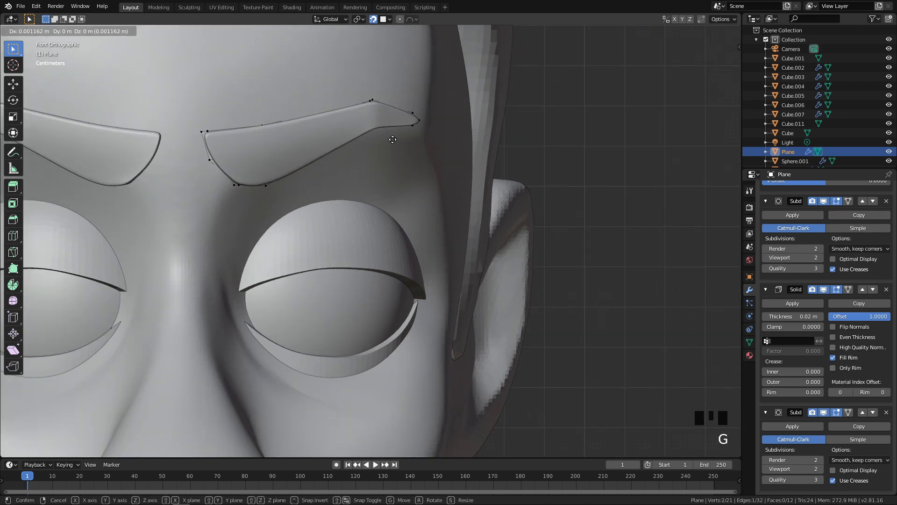
click(393, 141)
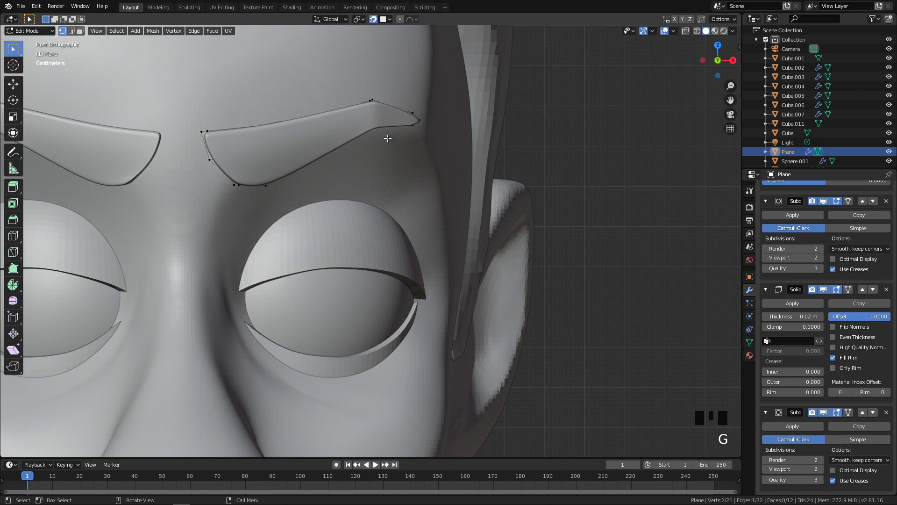
click(371, 123)
key(g)
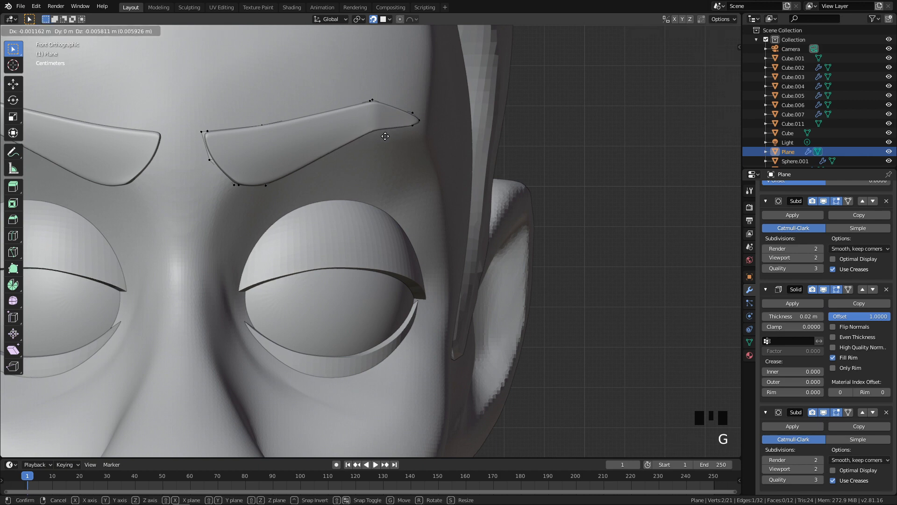
click(381, 132)
Step: Lower the two top vertices at the outer bend by about 0.01 m and the top middle vertex by about 0.005 m
click(369, 99)
key(g)
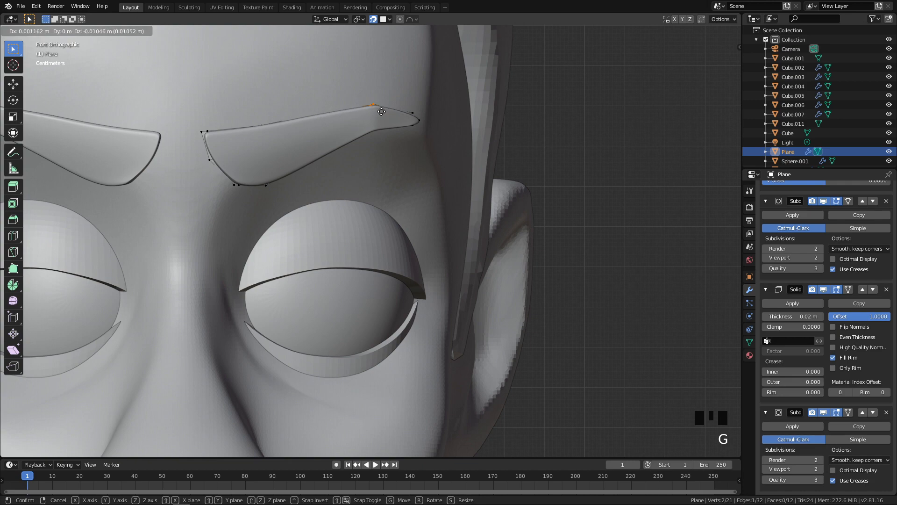
click(381, 111)
click(330, 132)
key(g)
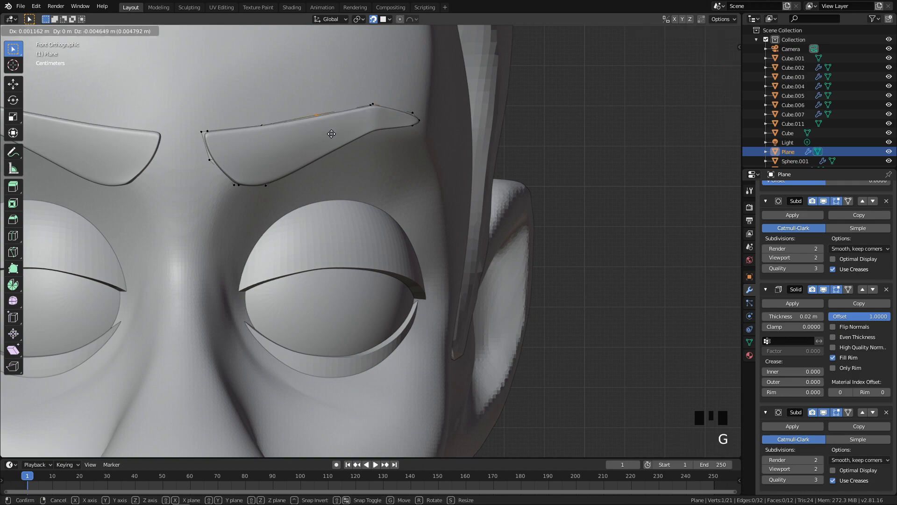
click(332, 134)
Step: Leave the eyebrow's Edit Mode and deselect everything to see the brows on the whole face
scroll(335, 143, down, 7)
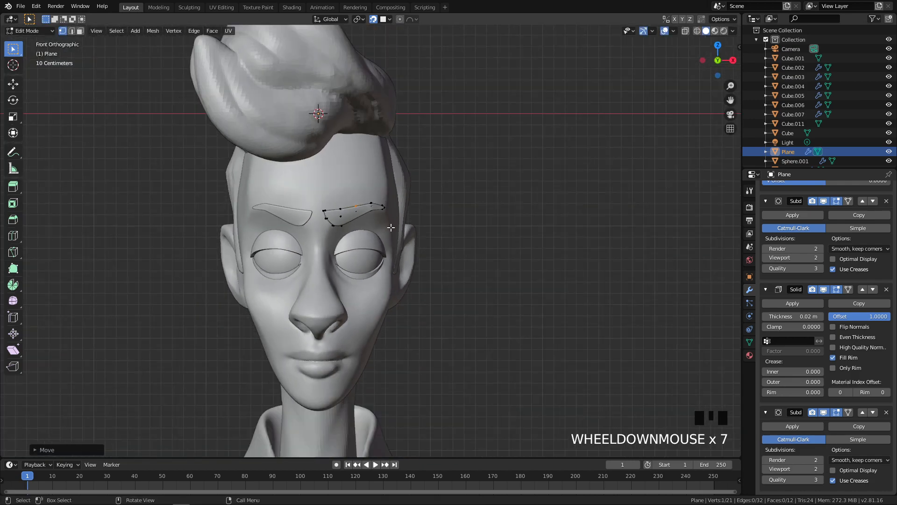
key(Tab)
key(alt+a)
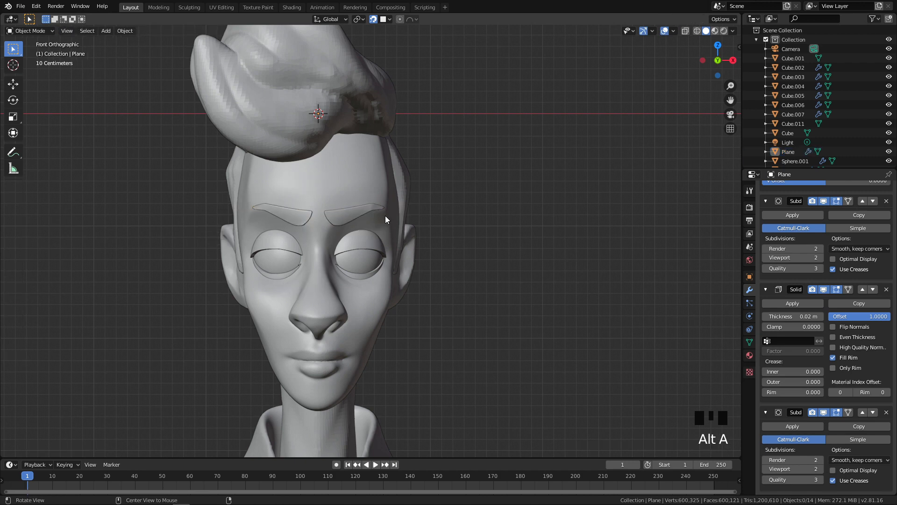
Step: Save the character to PinterestGuy.blend and clear the selection with the whole figure in front view
scroll(386, 216, down, 5)
key(ctrl+s)
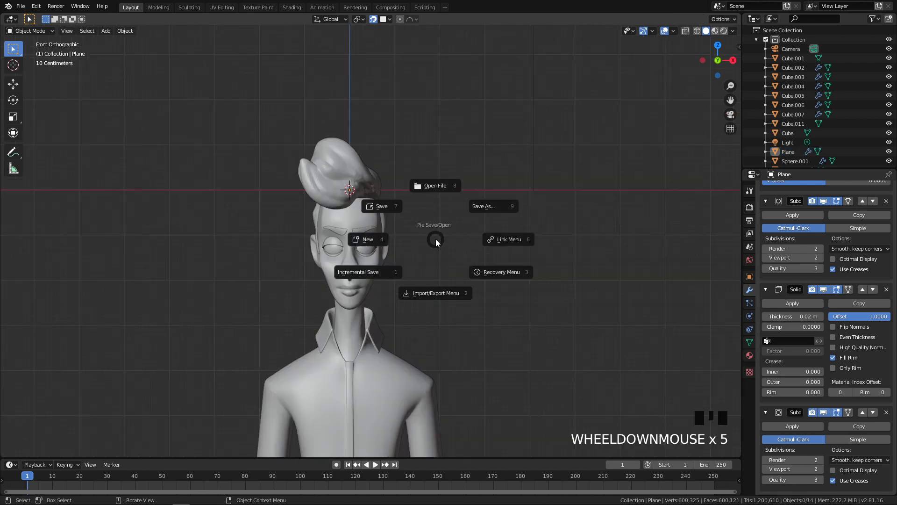
key(ctrl+s)
click(374, 207)
click(375, 208)
scroll(375, 208, down, 2)
key(alt+a)
shift+middle_drag(433, 242, 430, 160)
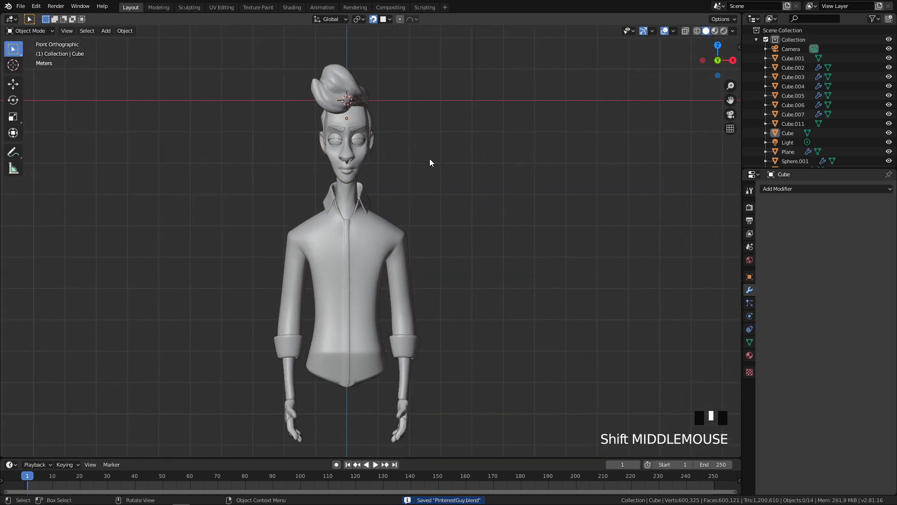